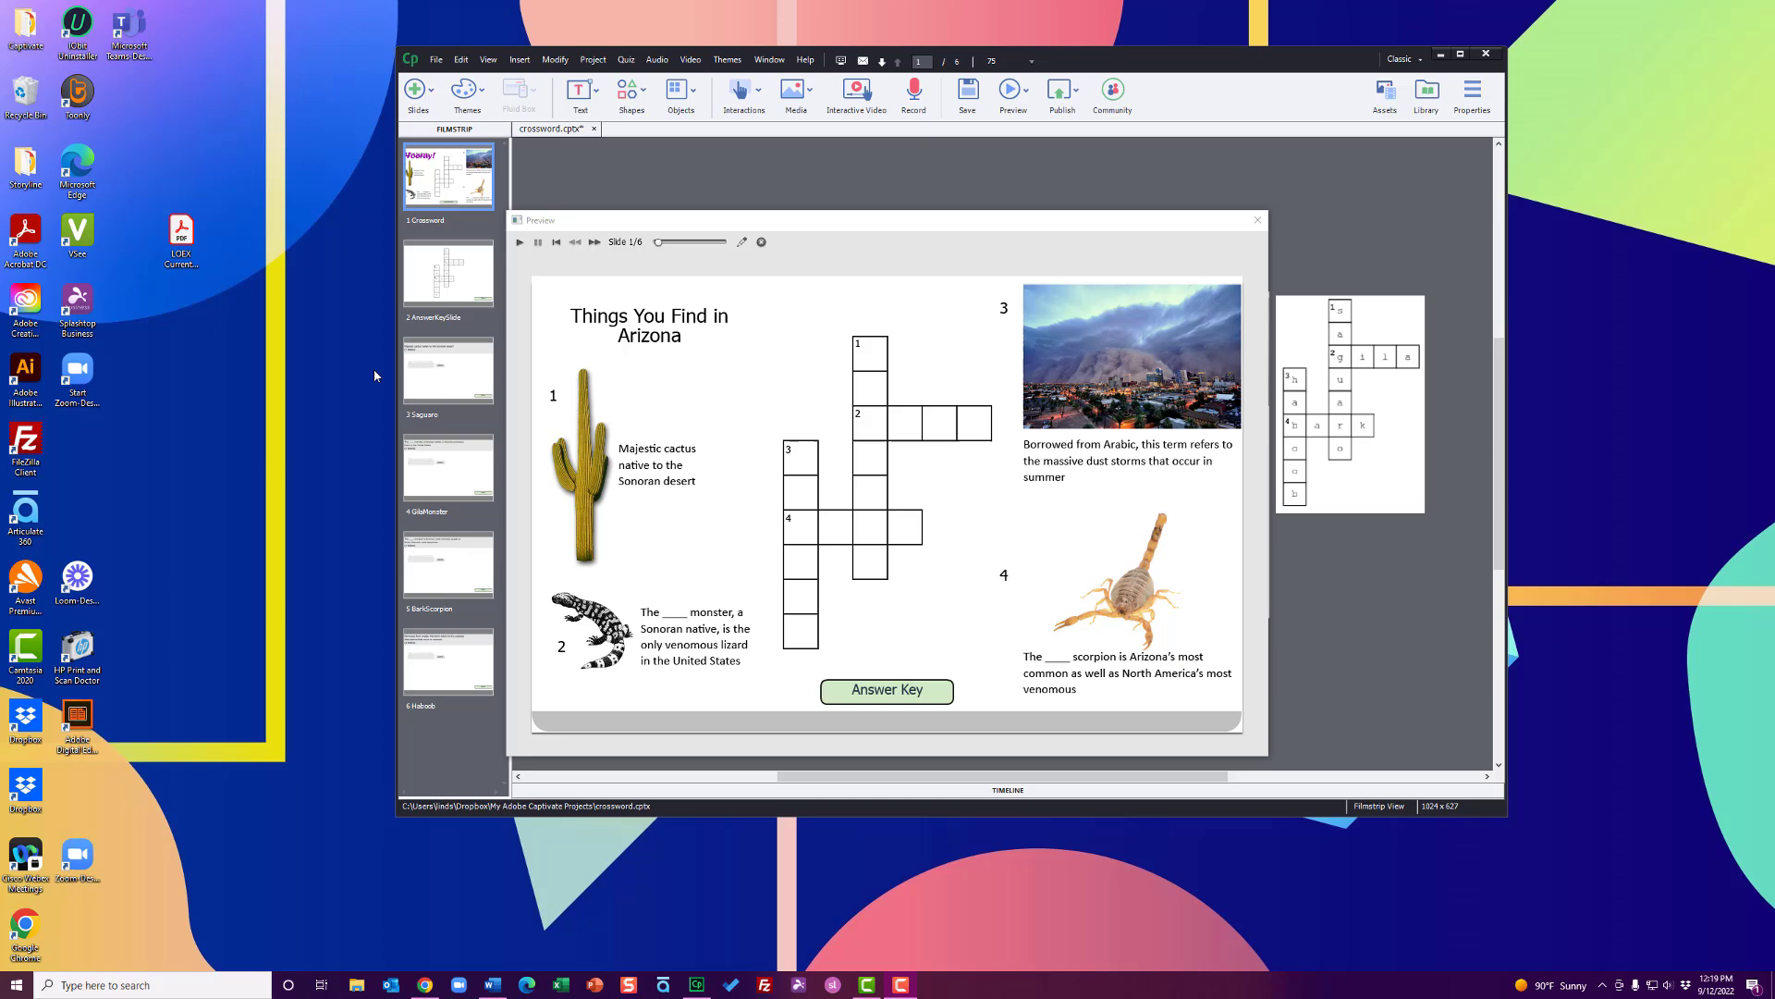
# Step: Submit a misspelled cactus guess for clue 1 in the preview, then go back to the grid
pyautogui.moveTo(904, 224); pyautogui.dragTo(943, 183)
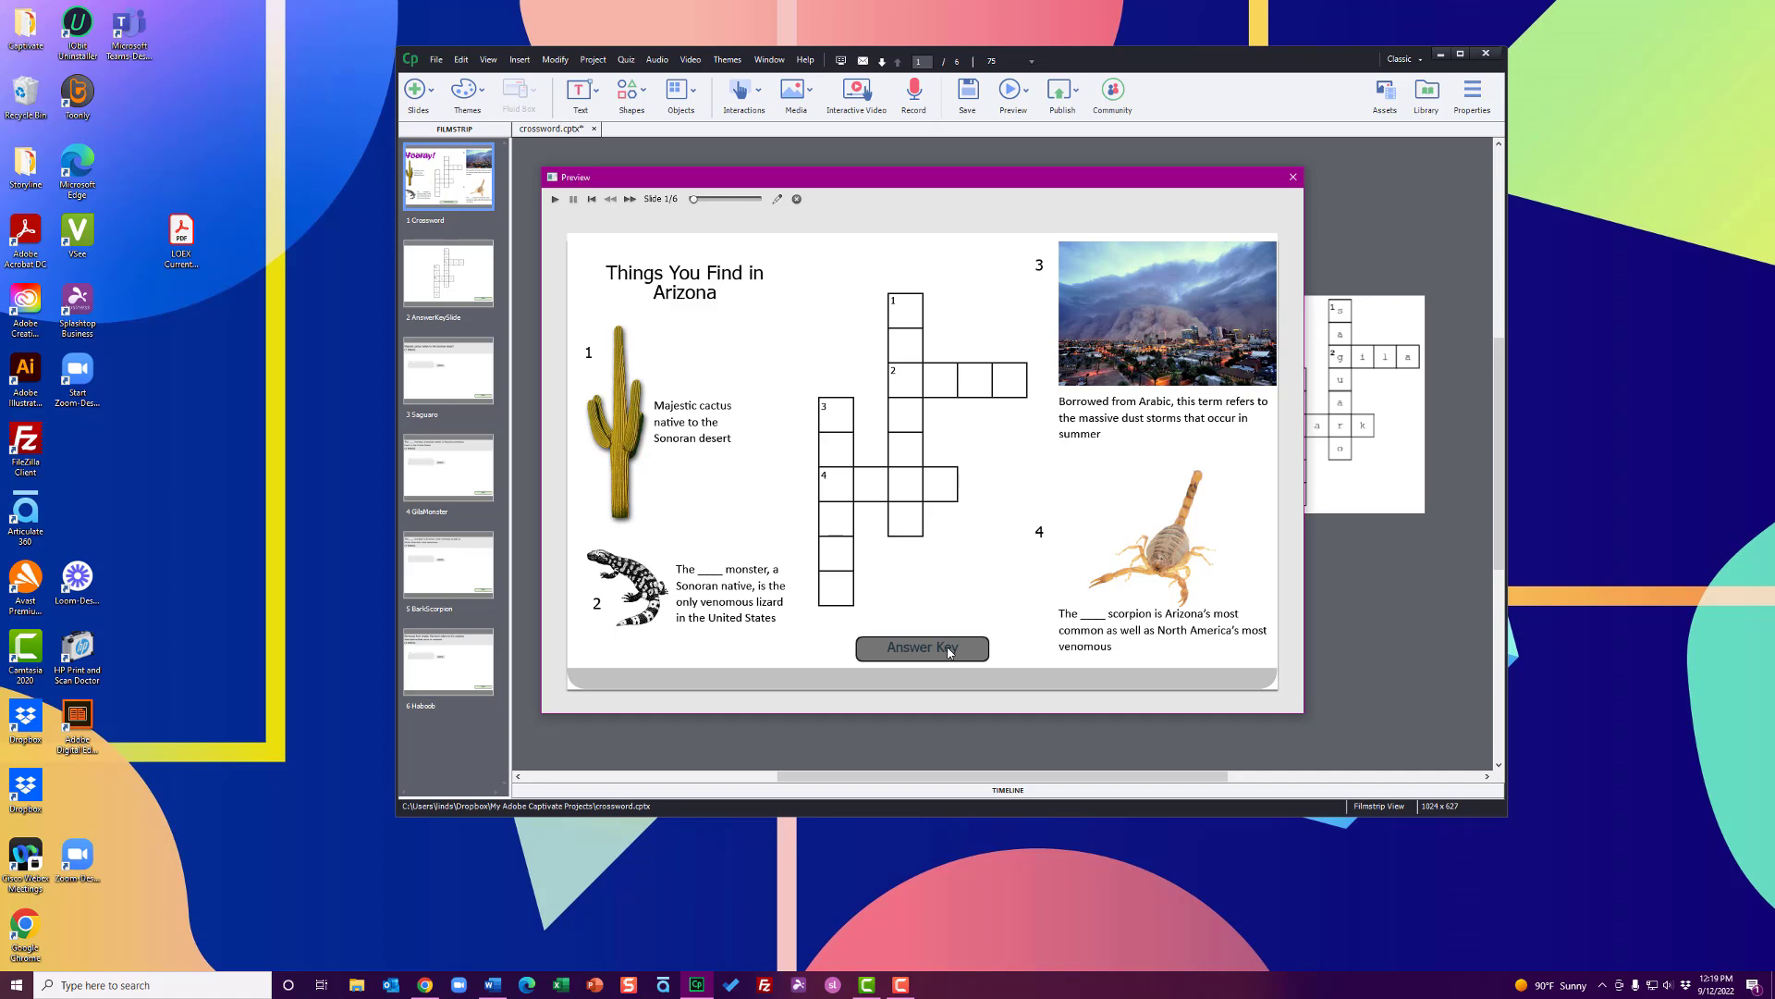
pyautogui.click(920, 323)
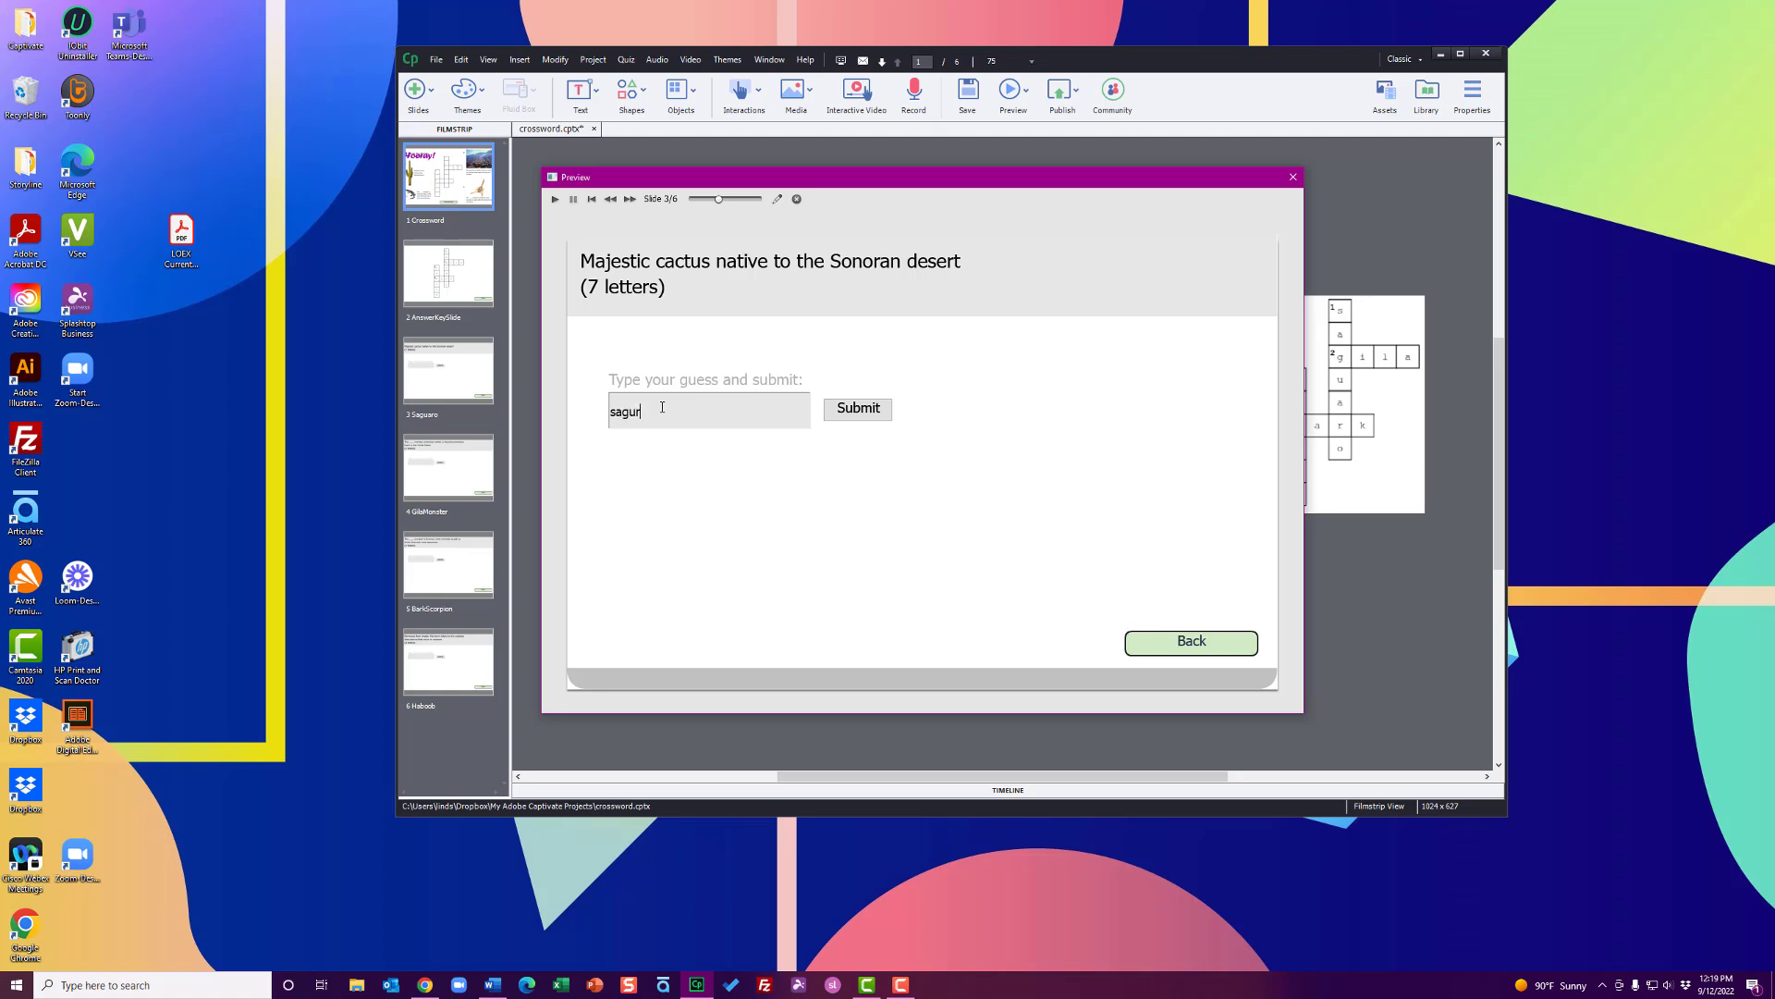
pyautogui.write('ro')
pyautogui.click(855, 420)
pyautogui.click(1228, 644)
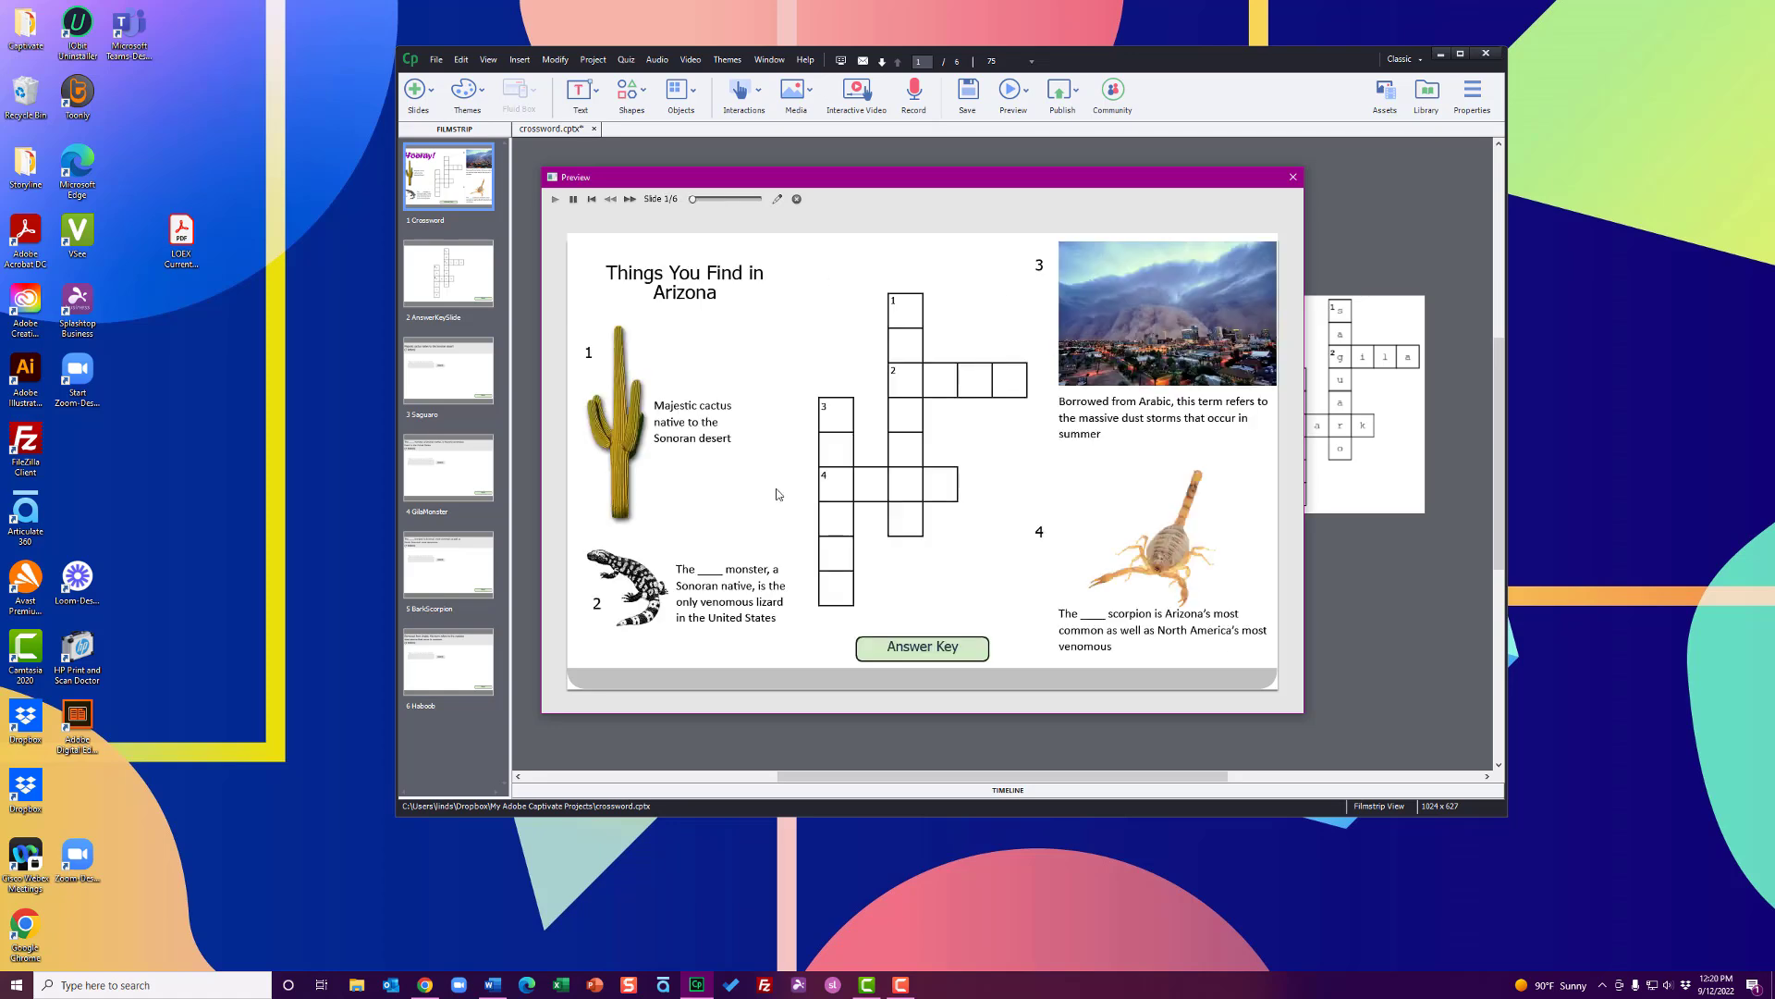
# Step: Correct the clue 1 guess to 'saguaro' and submit it so SAGUARO fills 1-down
pyautogui.click(906, 310)
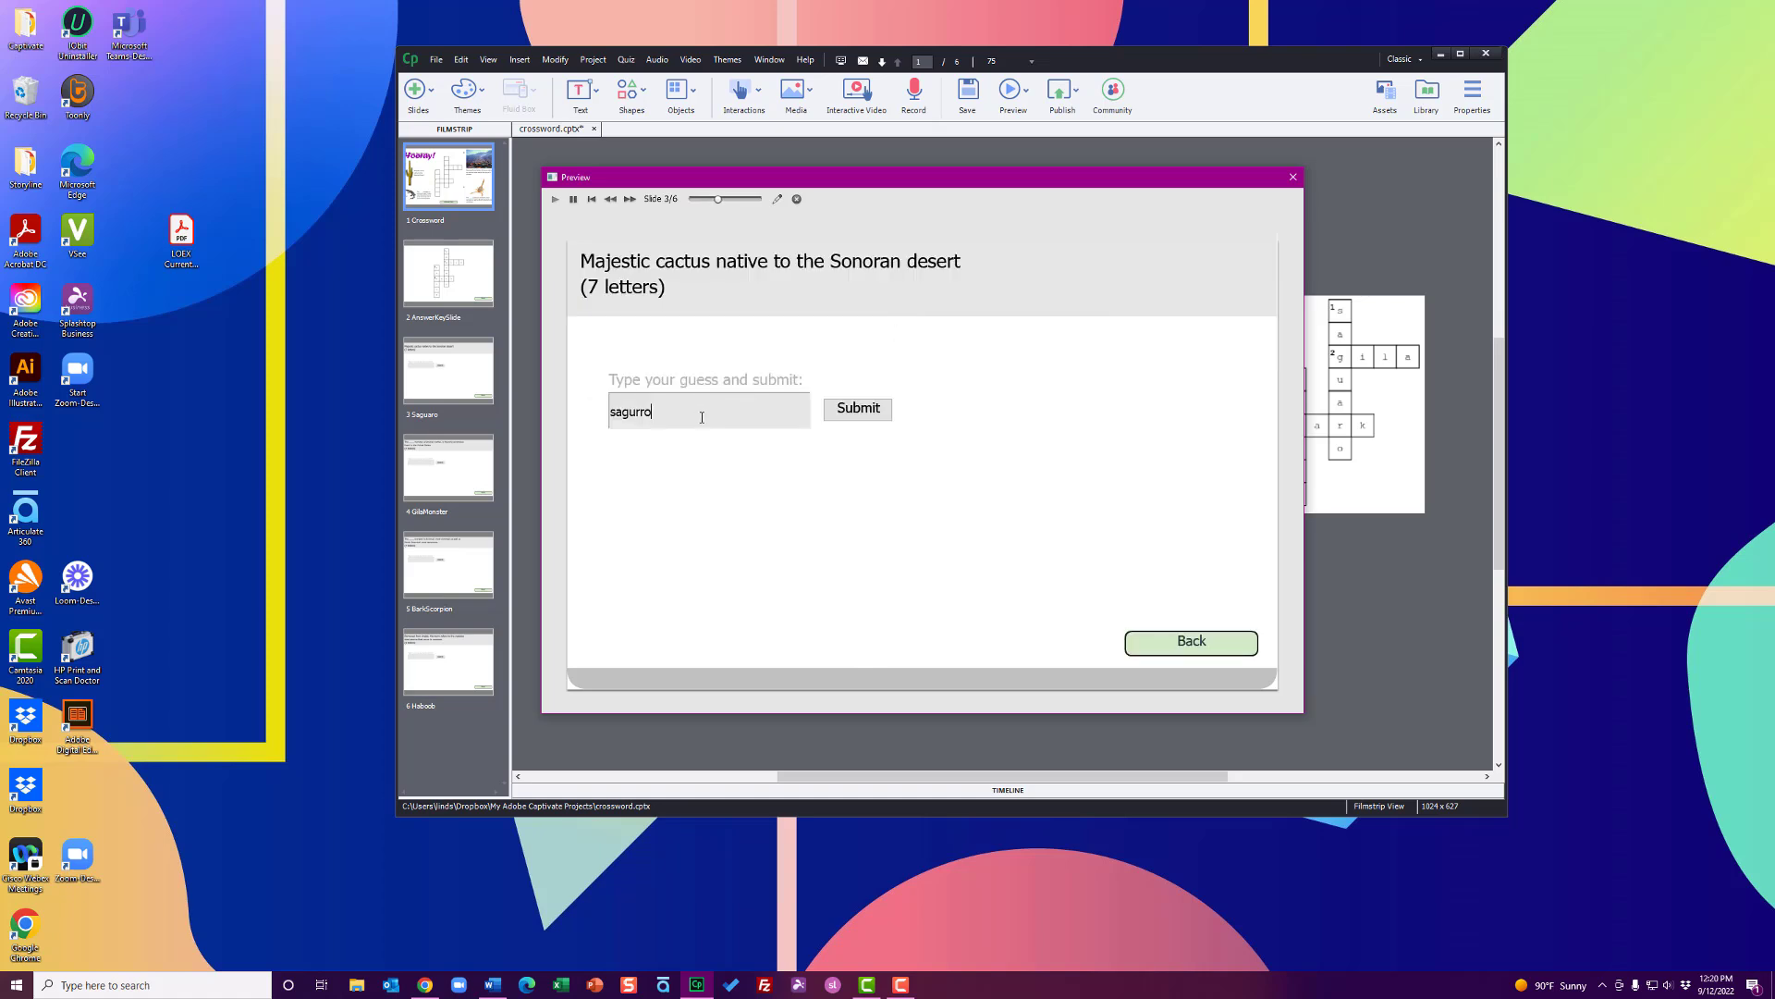
pyautogui.press('BackSpace')
pyautogui.press('BackSpace')
pyautogui.write('ar')
pyautogui.click(860, 409)
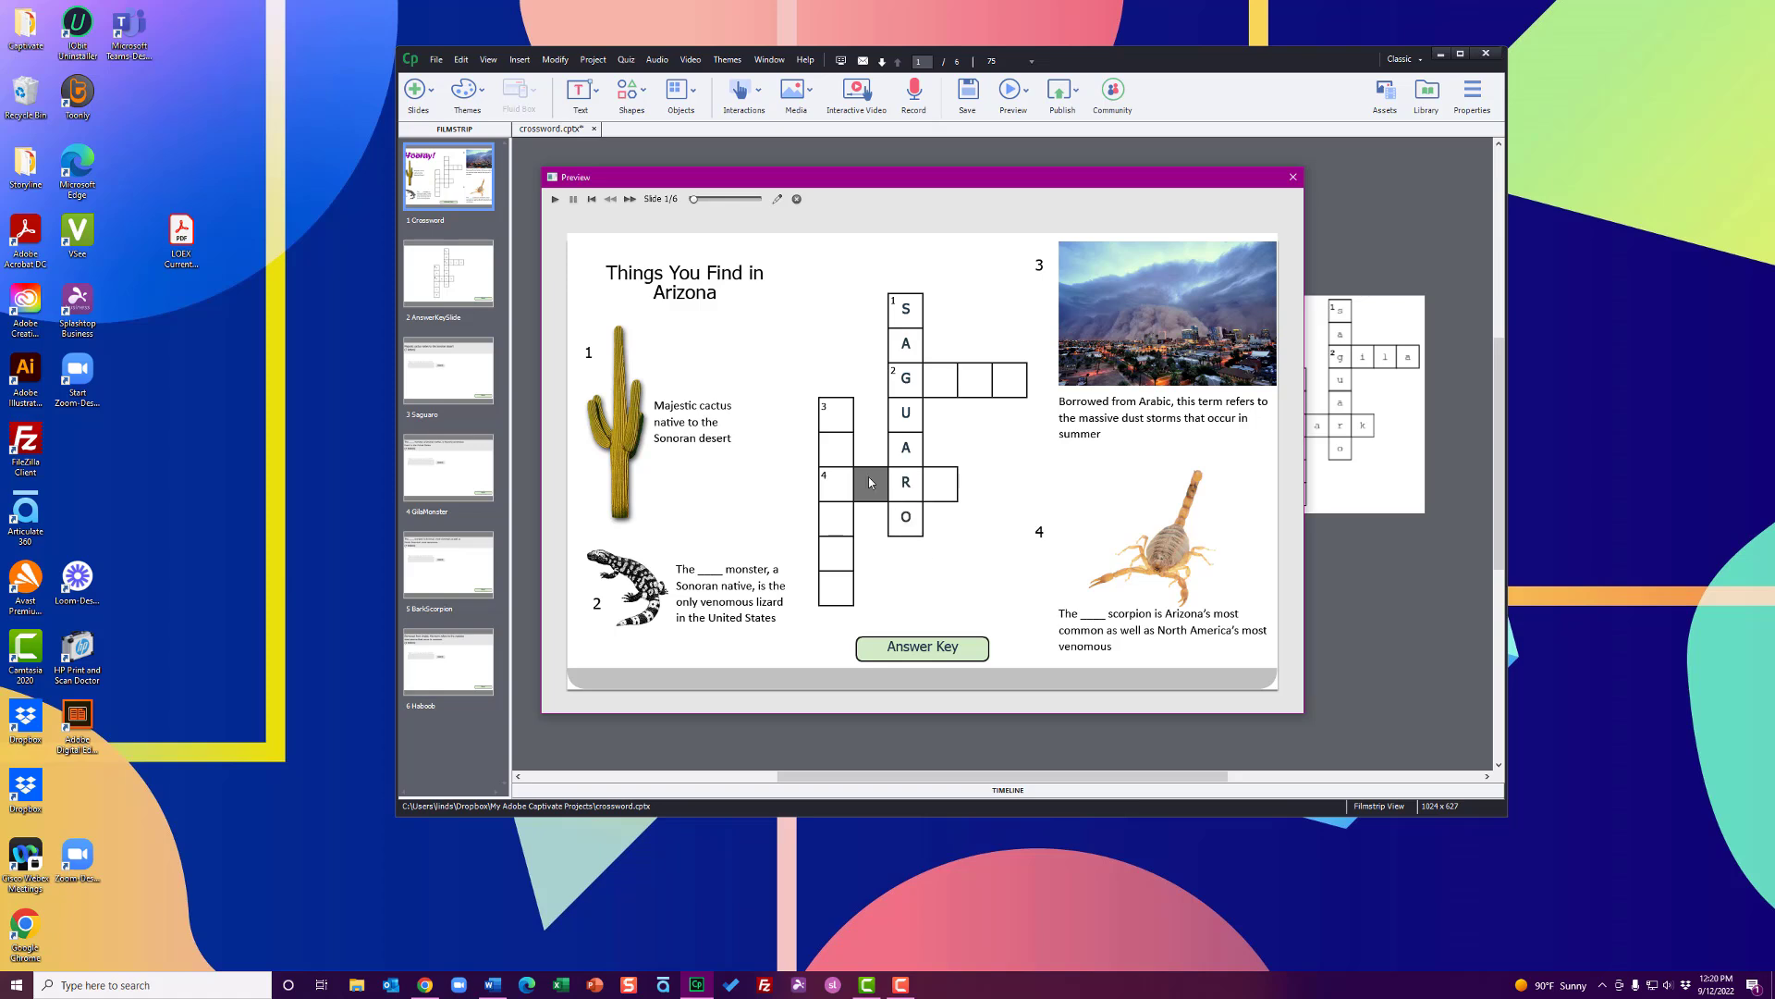
# Step: Answer the dust storm, Gila monster and scorpion clues with haboob, gila and bark
pyautogui.click(846, 422)
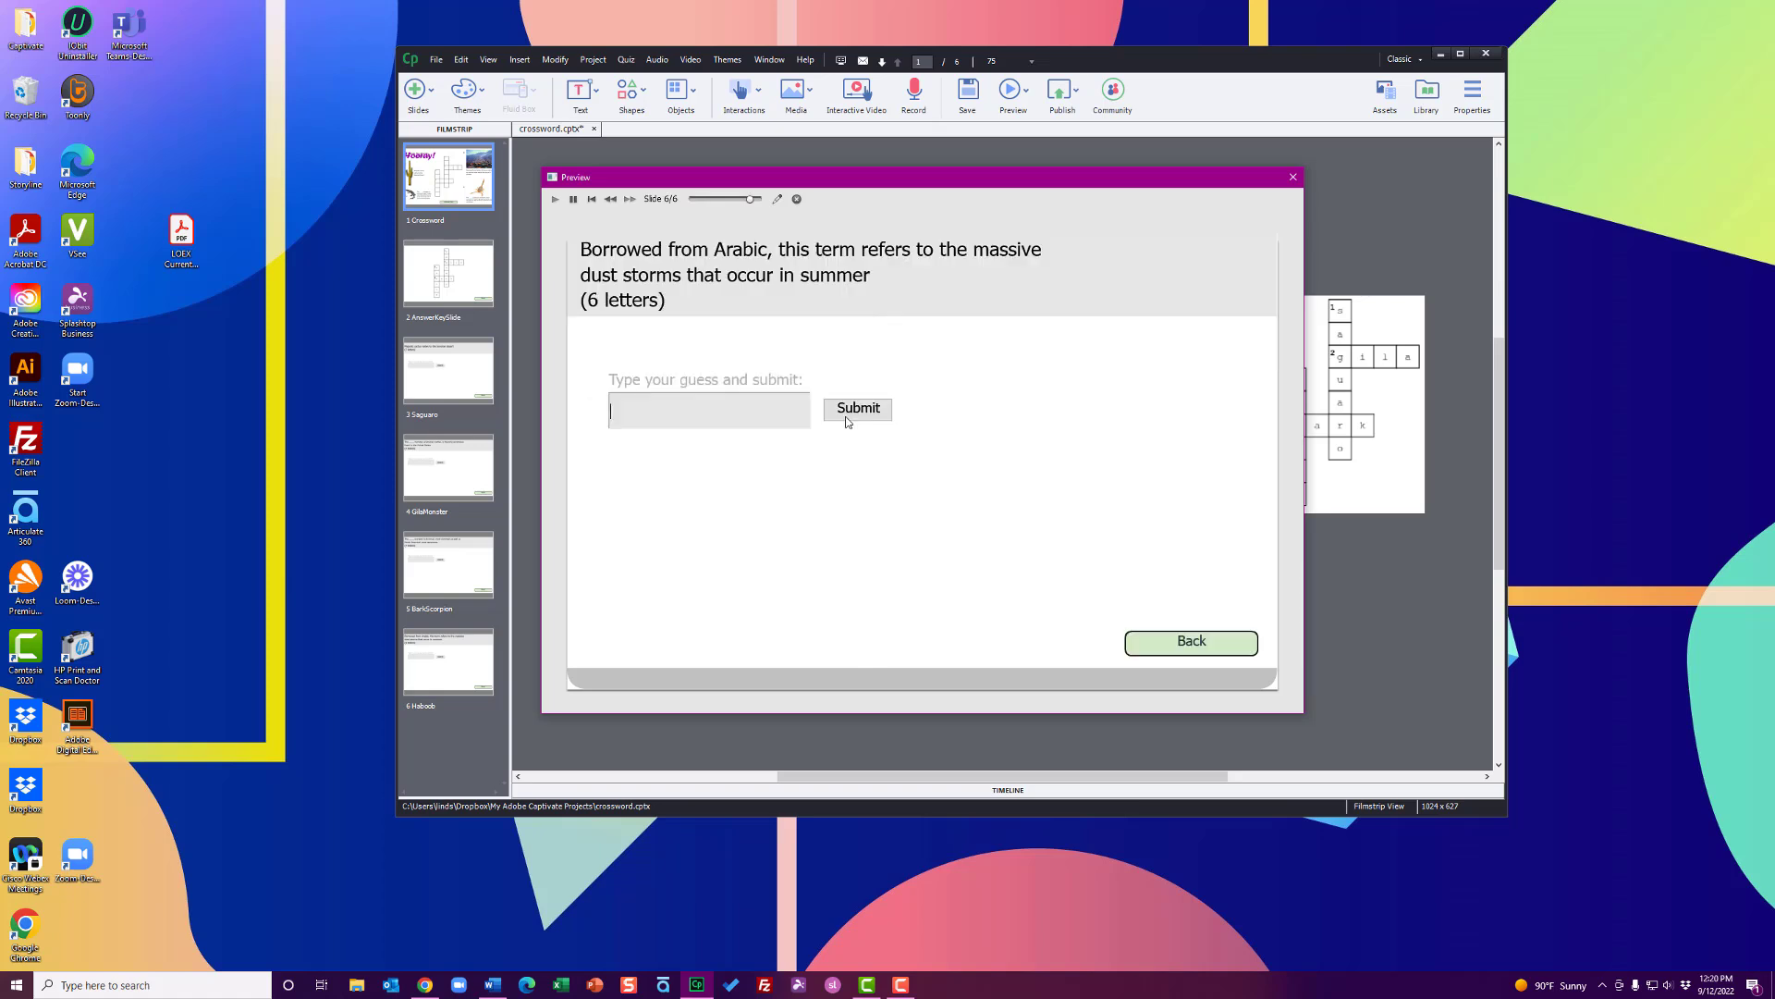
pyautogui.write('haboob')
pyautogui.click(858, 410)
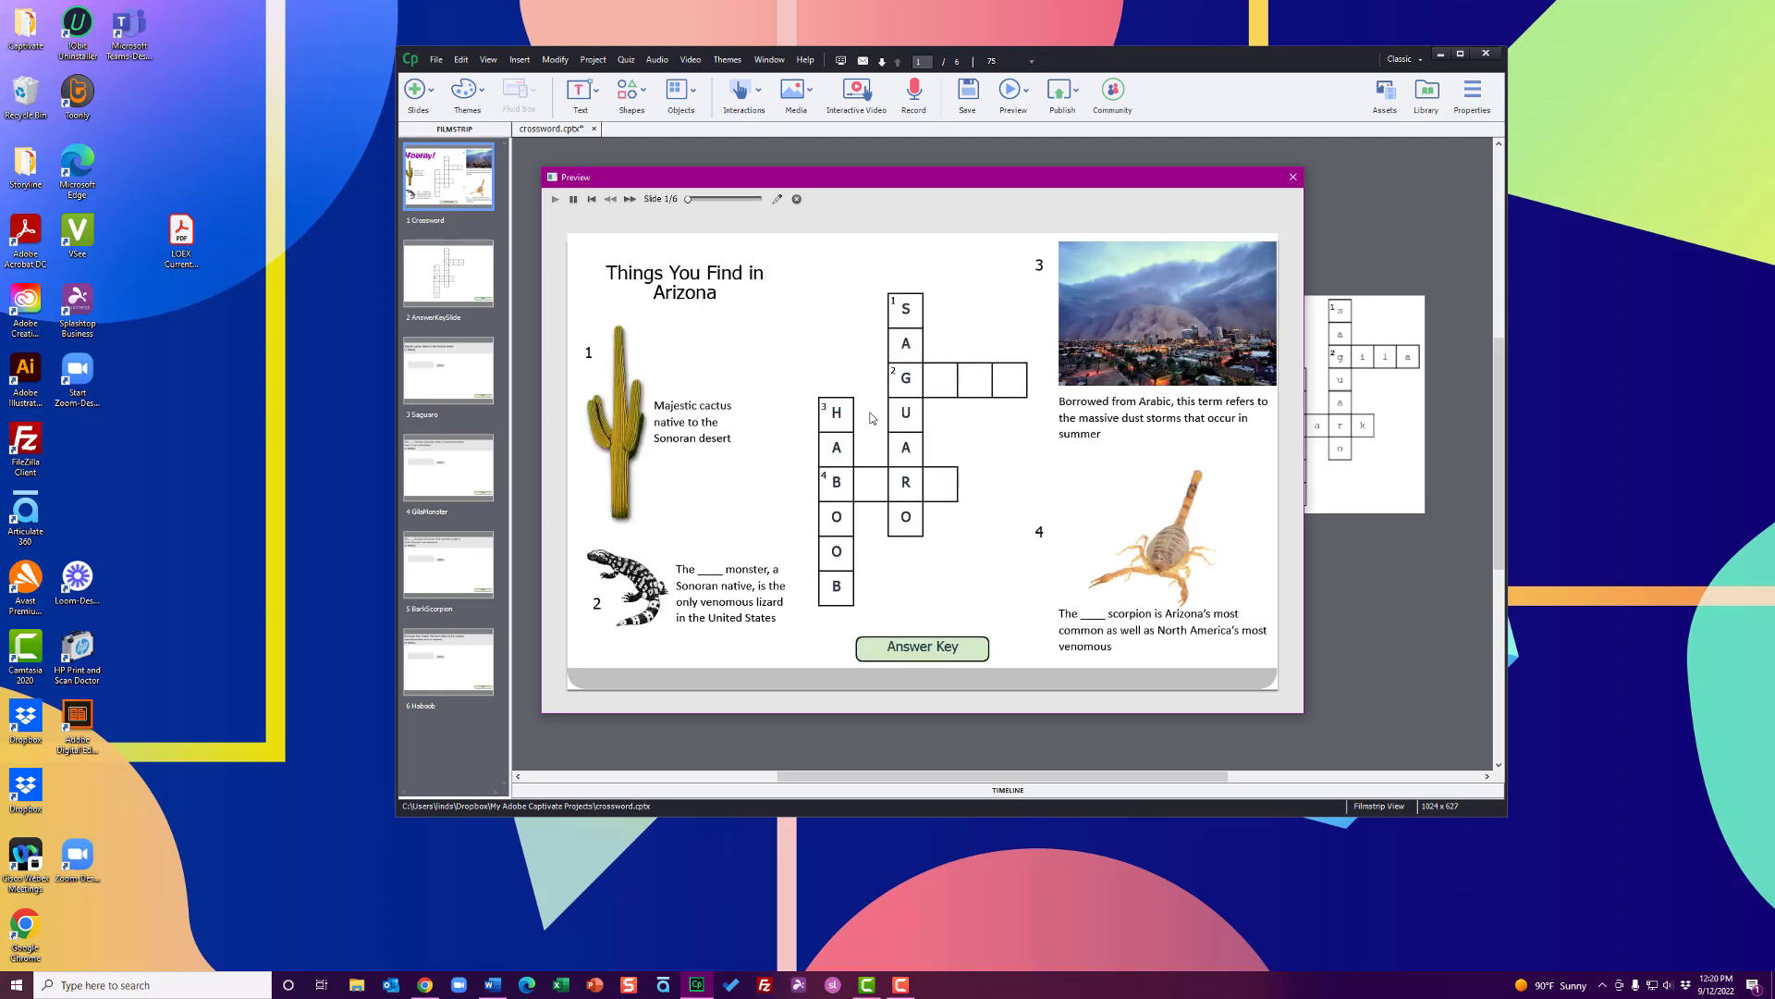
pyautogui.click(943, 385)
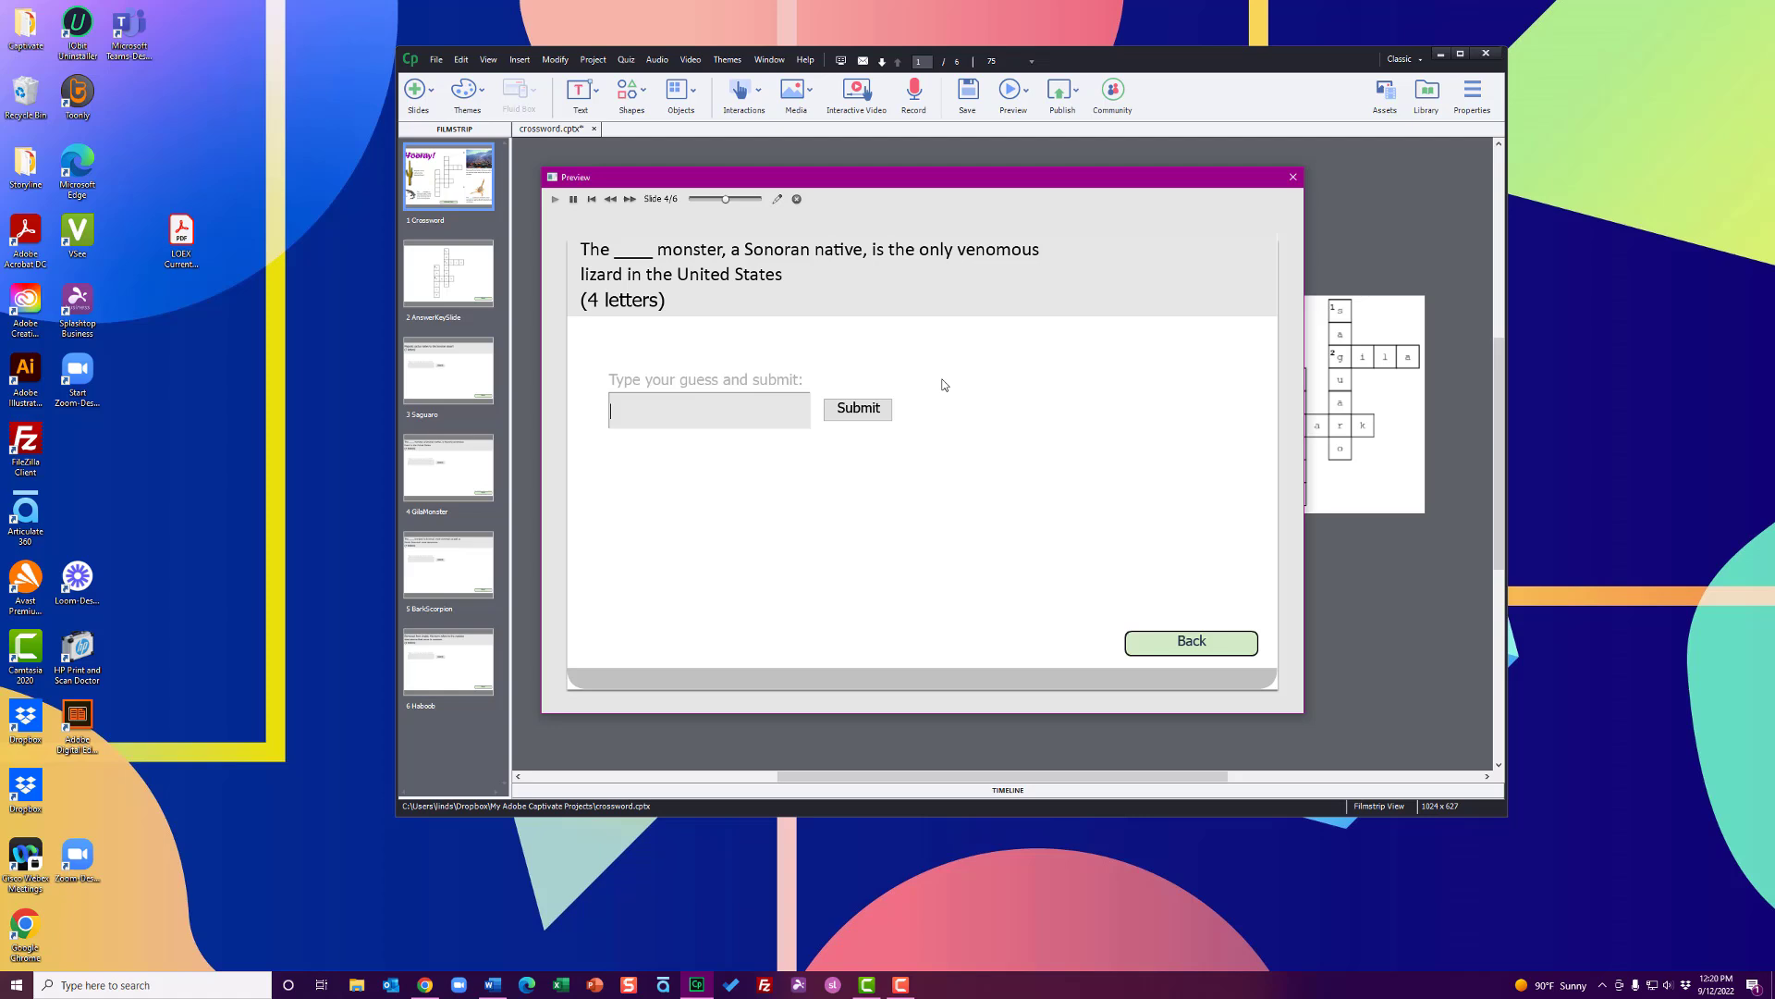
pyautogui.write('gila')
pyautogui.click(873, 409)
pyautogui.click(869, 483)
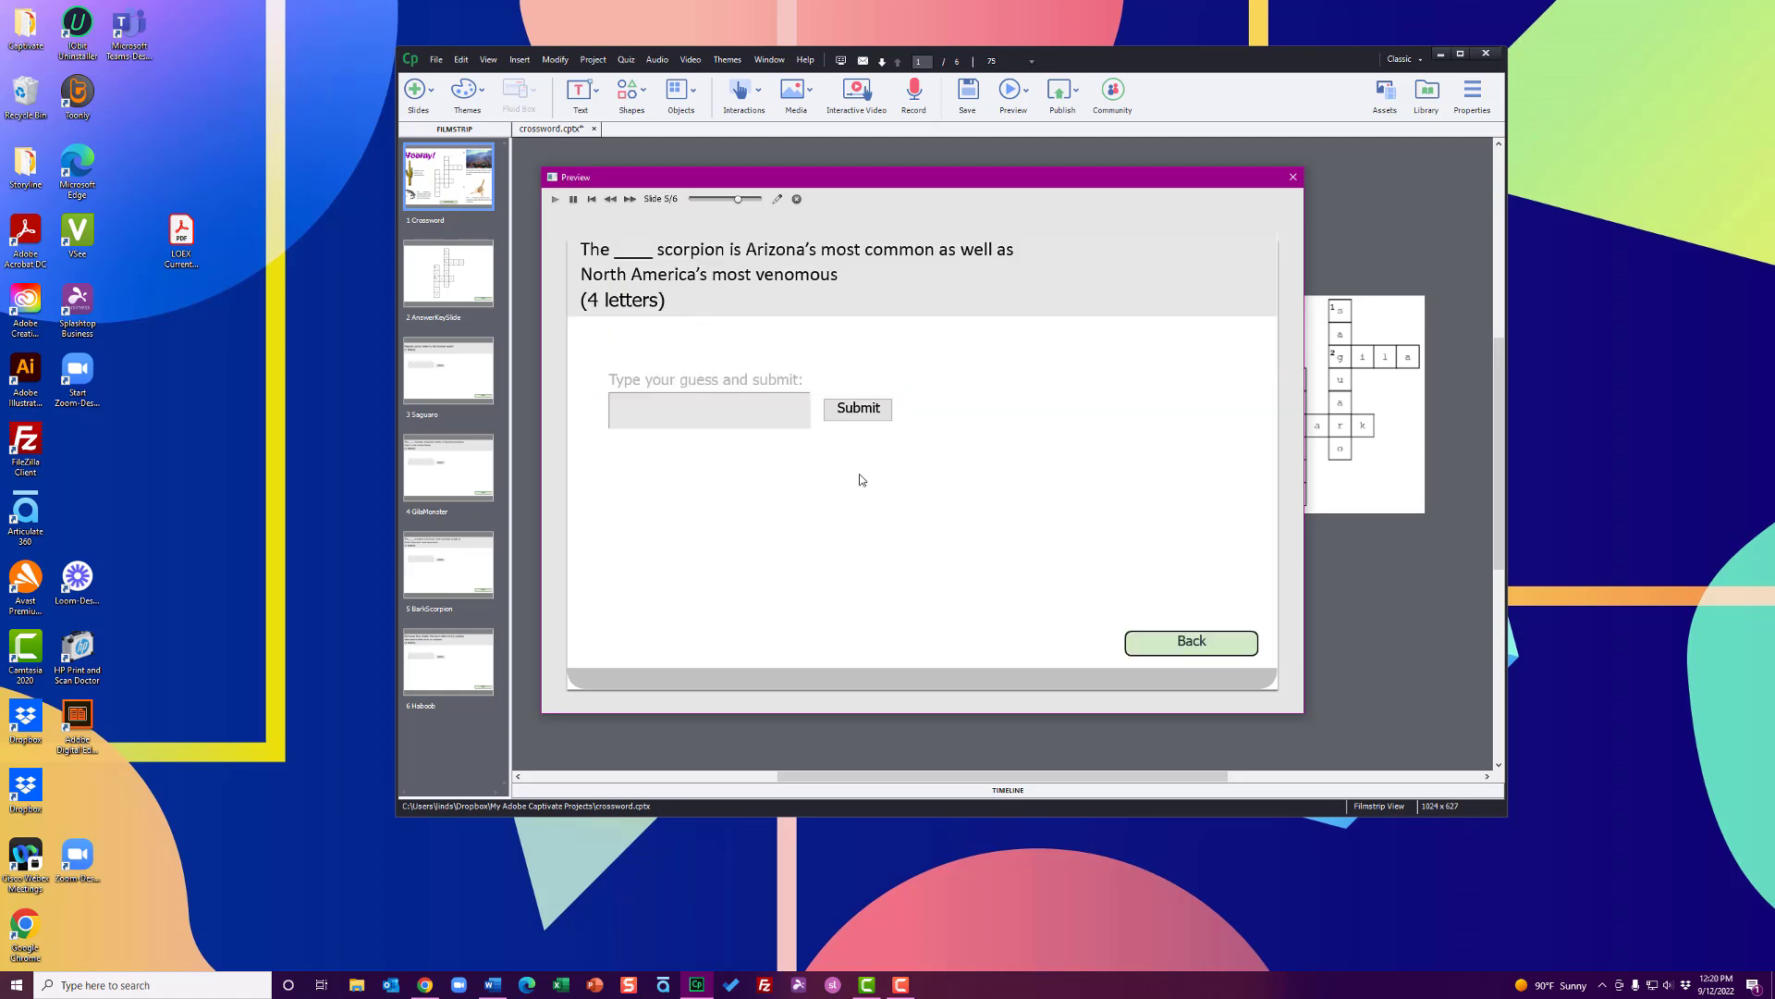
pyautogui.write('bark')
pyautogui.click(865, 418)
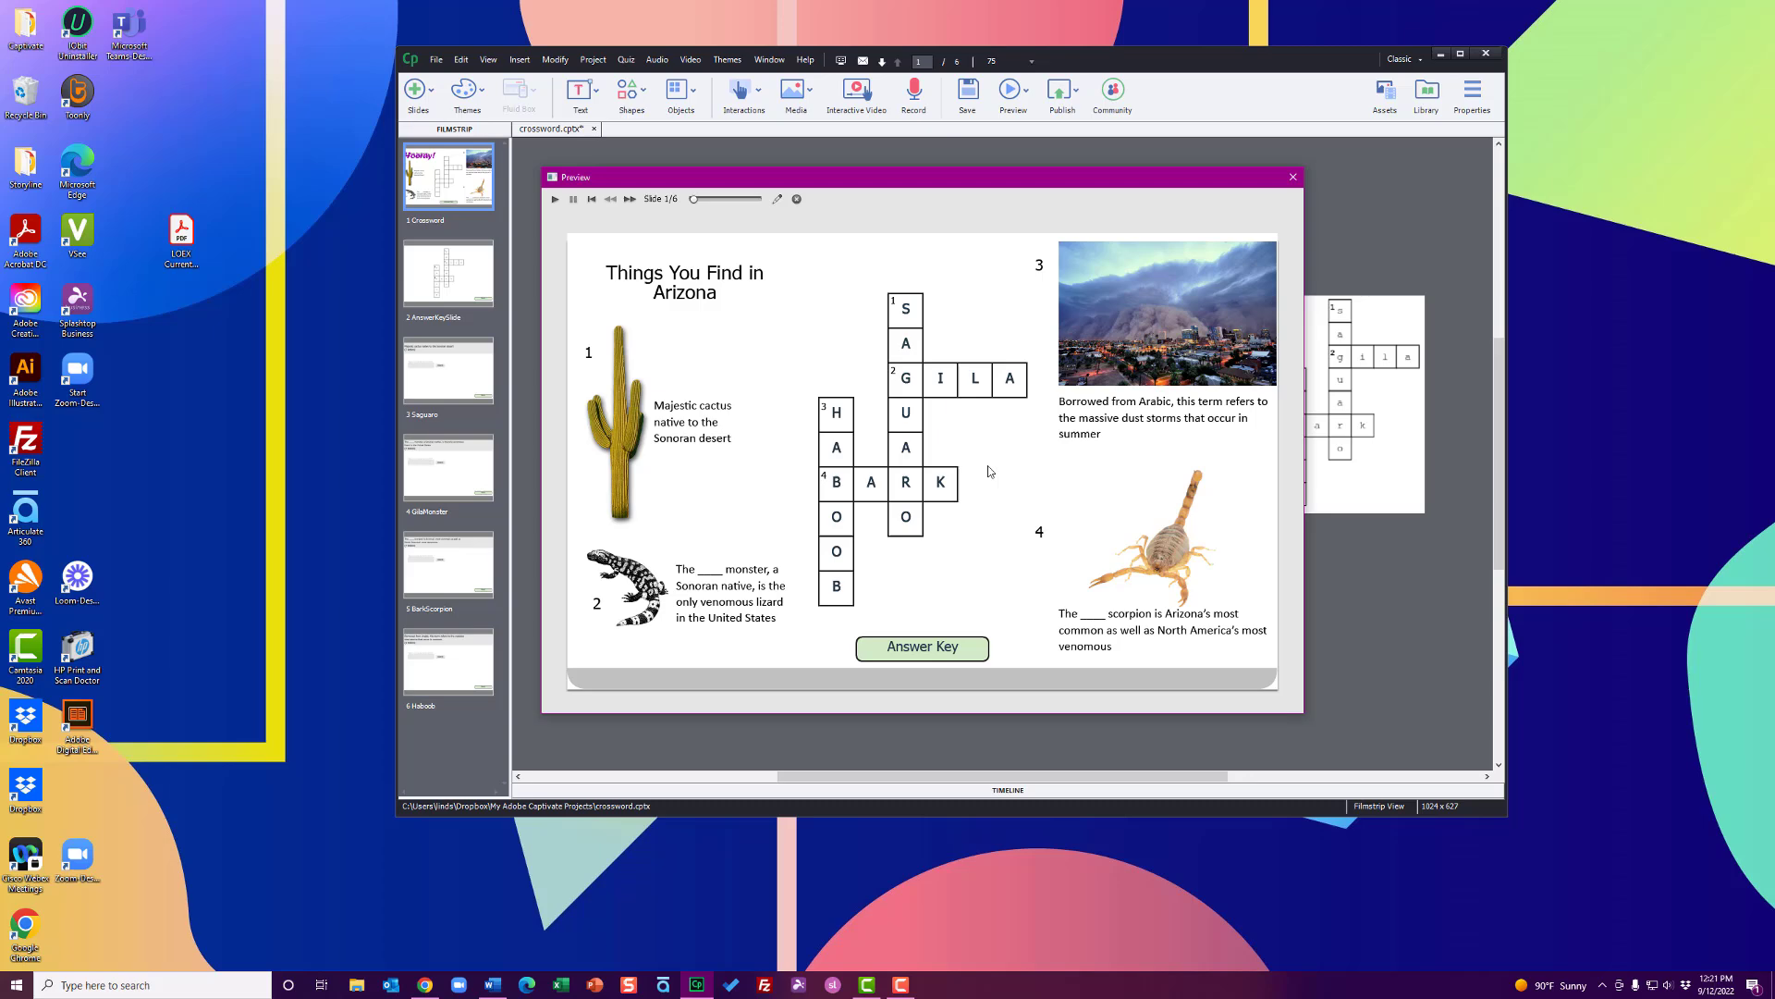
# Step: Close the preview and shift the Captivate window slightly up and left
pyautogui.click(1293, 177)
pyautogui.moveTo(1274, 72); pyautogui.dragTo(1246, 54)
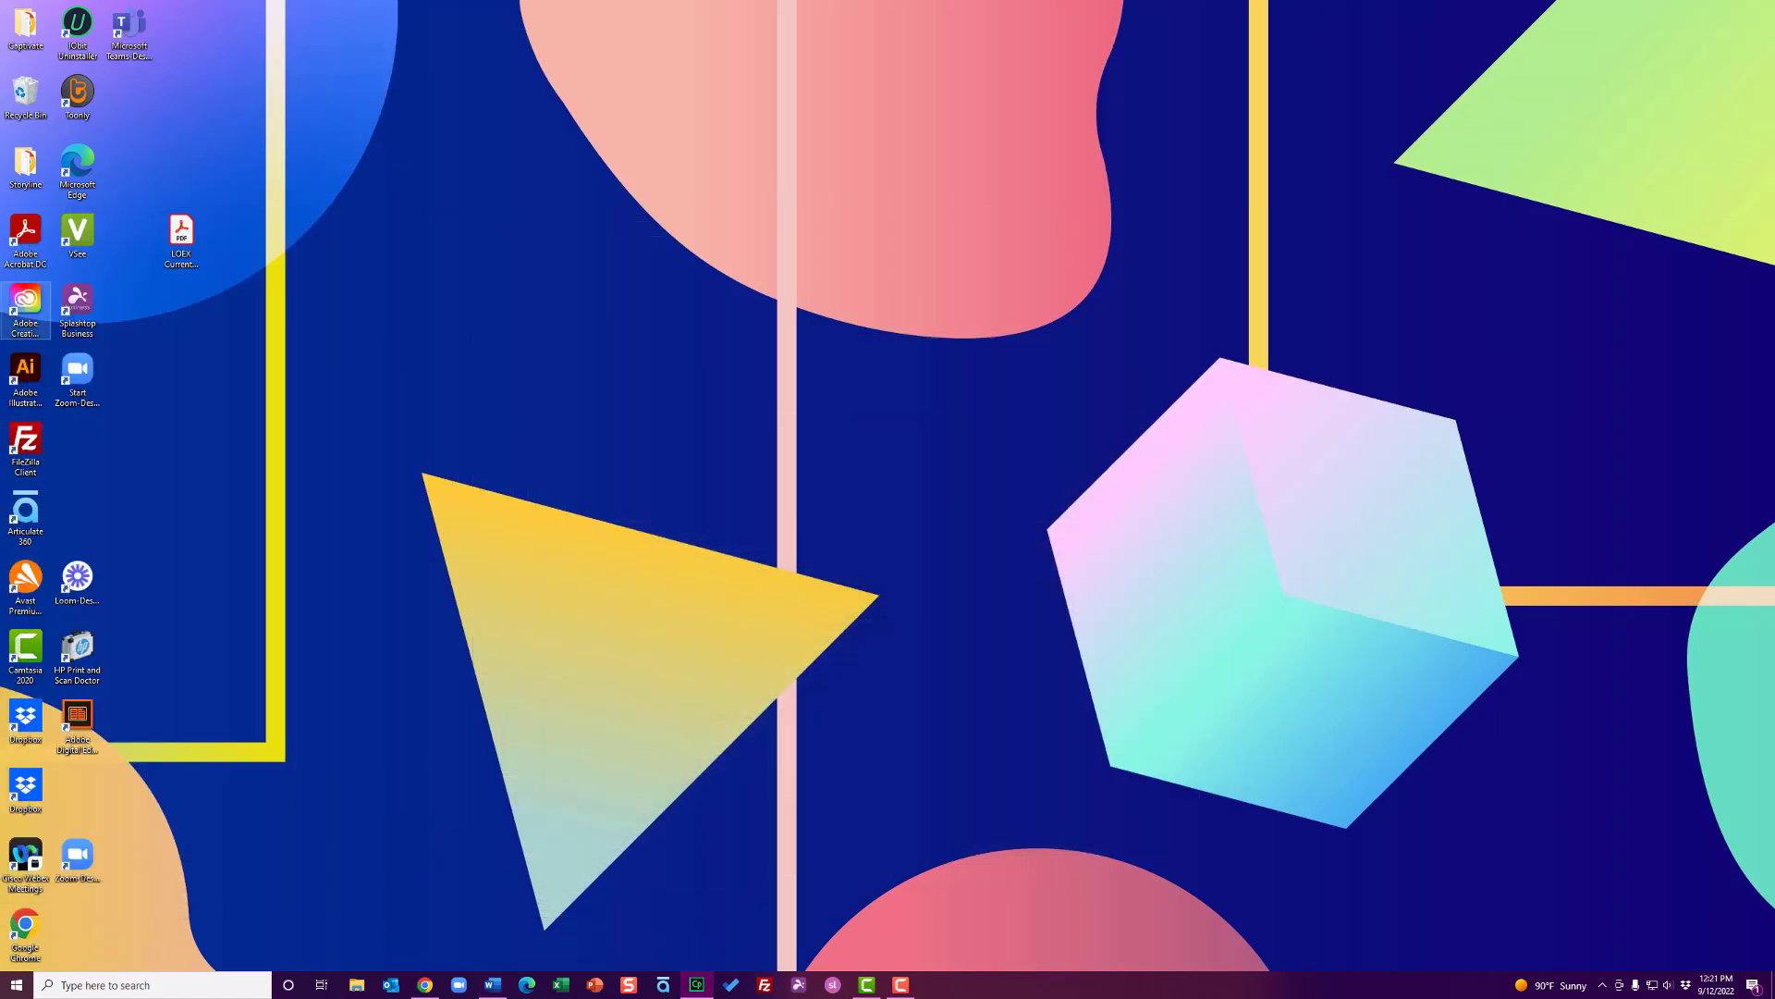
# Step: In the Word crossword document, select the four Arizona Crossword answer-and-clue lines
pyautogui.click(492, 985)
pyautogui.moveTo(1134, 157); pyautogui.dragTo(1132, 130)
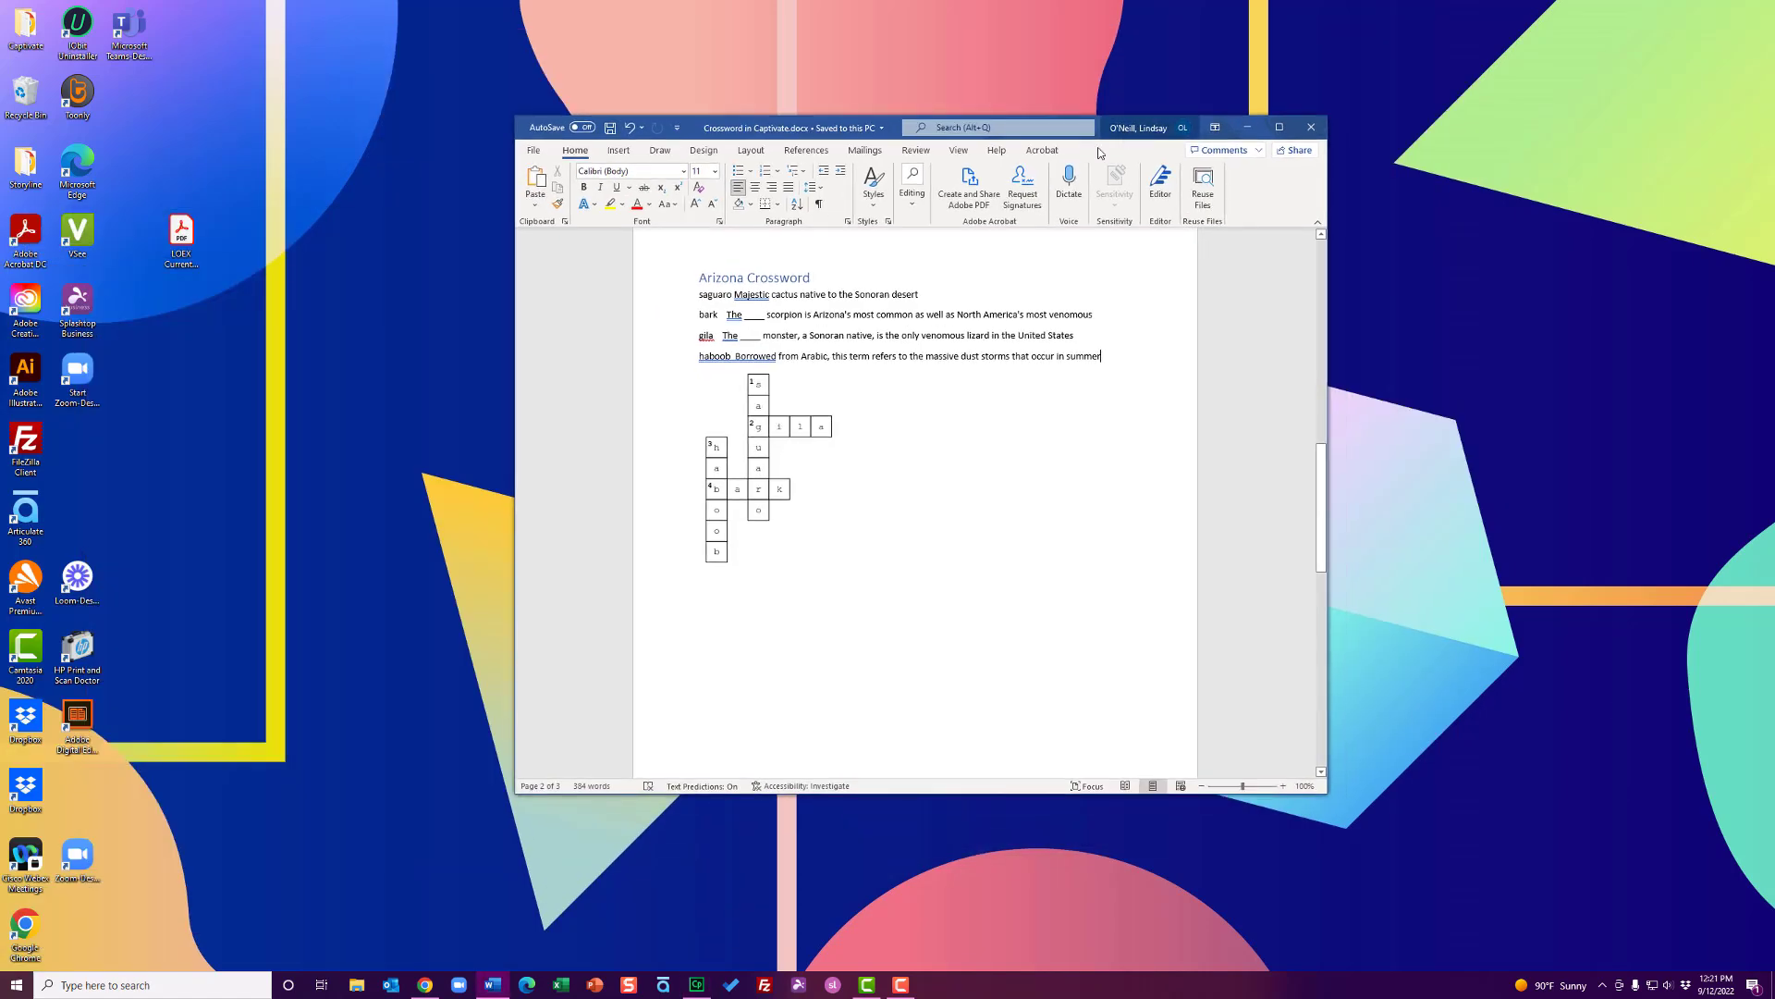
pyautogui.moveTo(724, 305); pyautogui.dragTo(1144, 357)
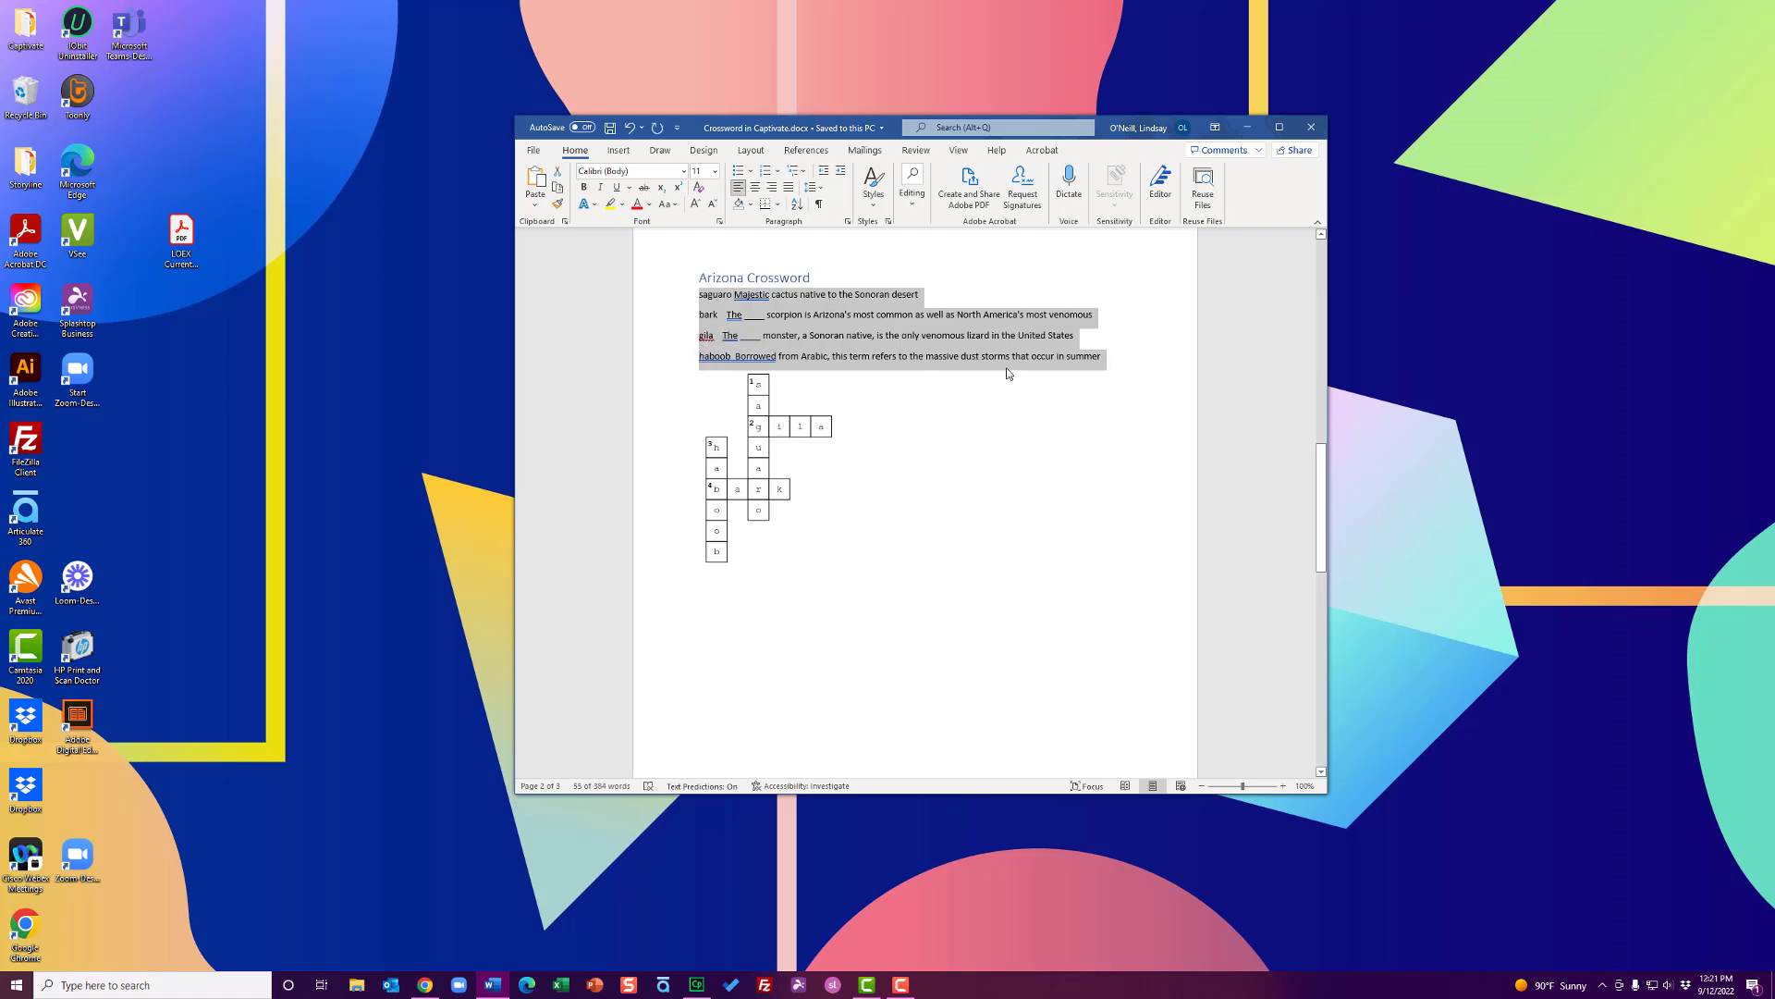
# Step: Return to the Crossword Labs creation form and resubmit it to regenerate the Arizona Crossword
pyautogui.click(426, 989)
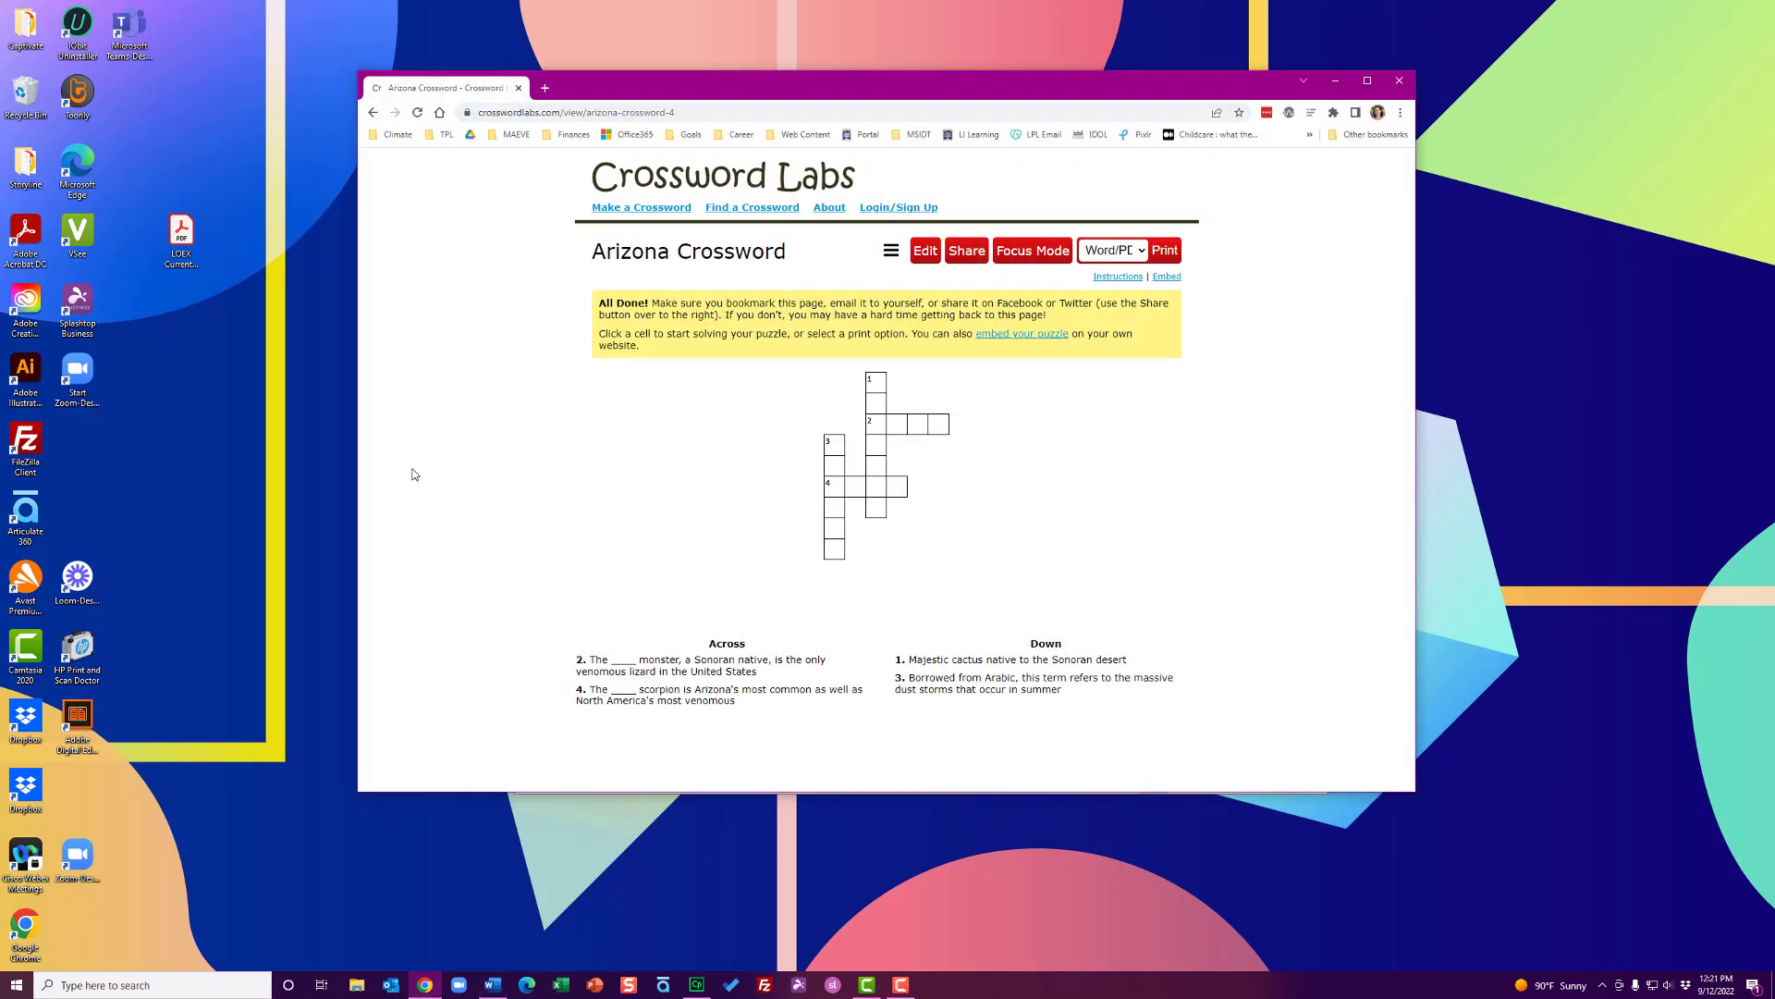
pyautogui.click(373, 113)
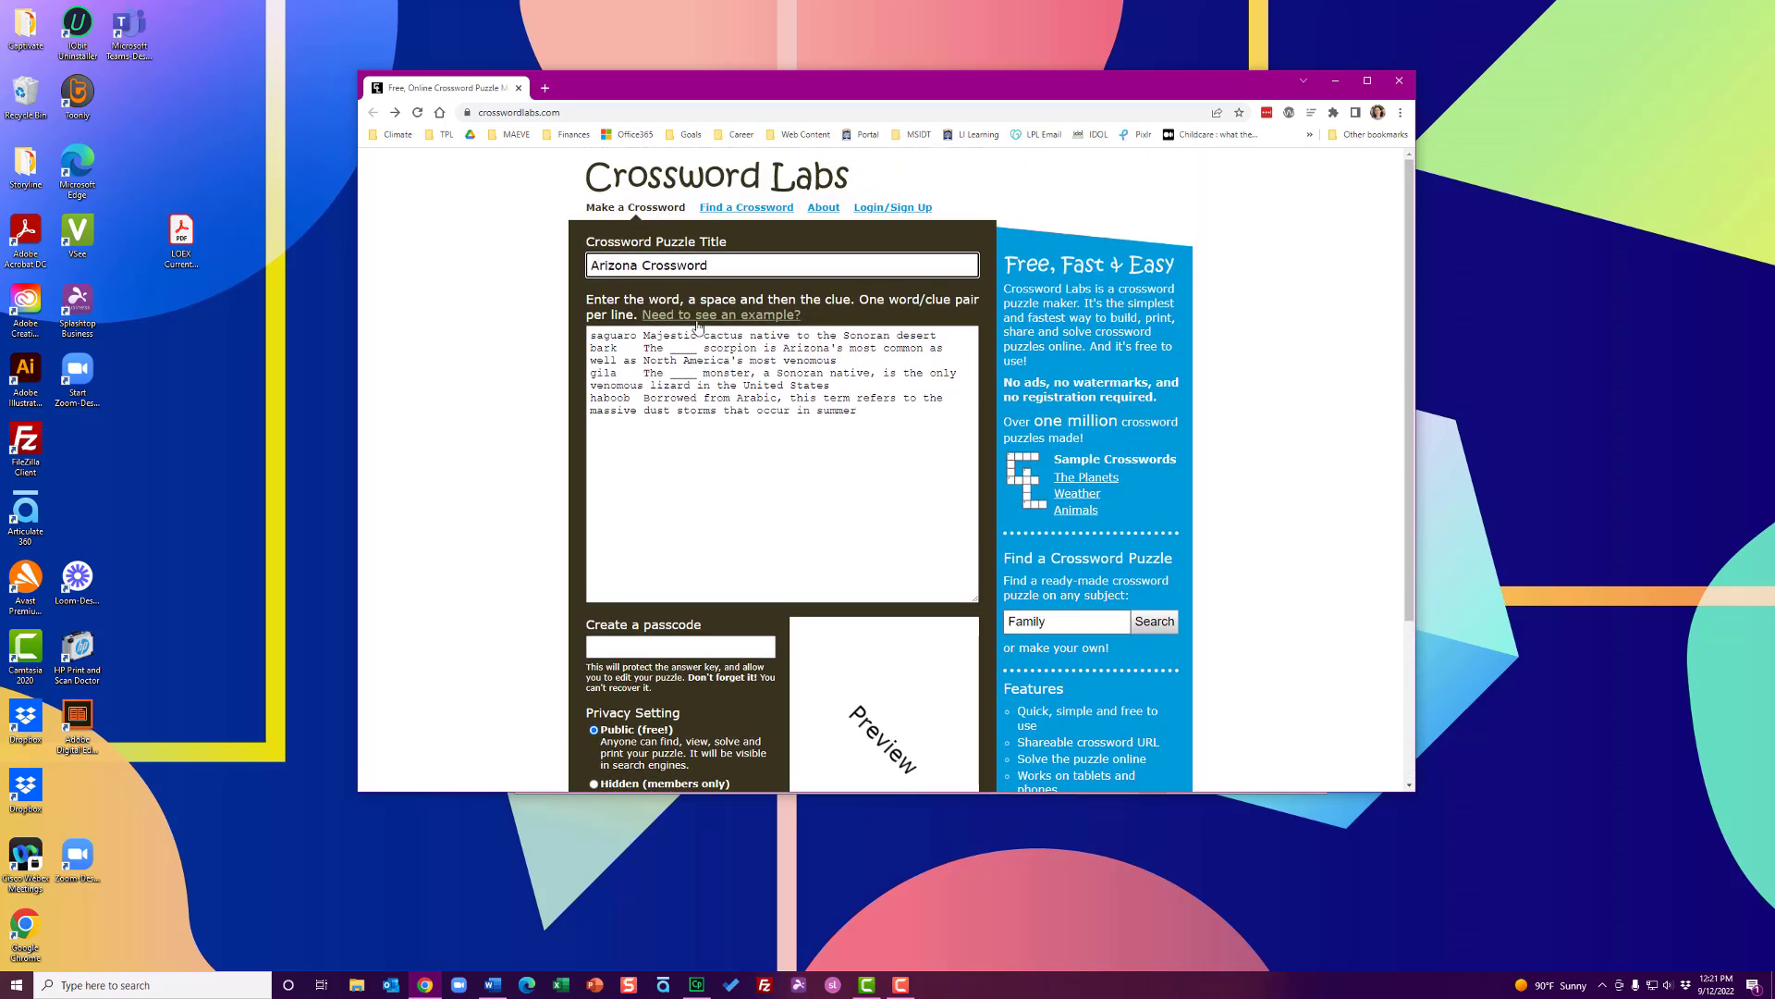
pyautogui.scroll(-3, 886, 478)
pyautogui.press('Return')
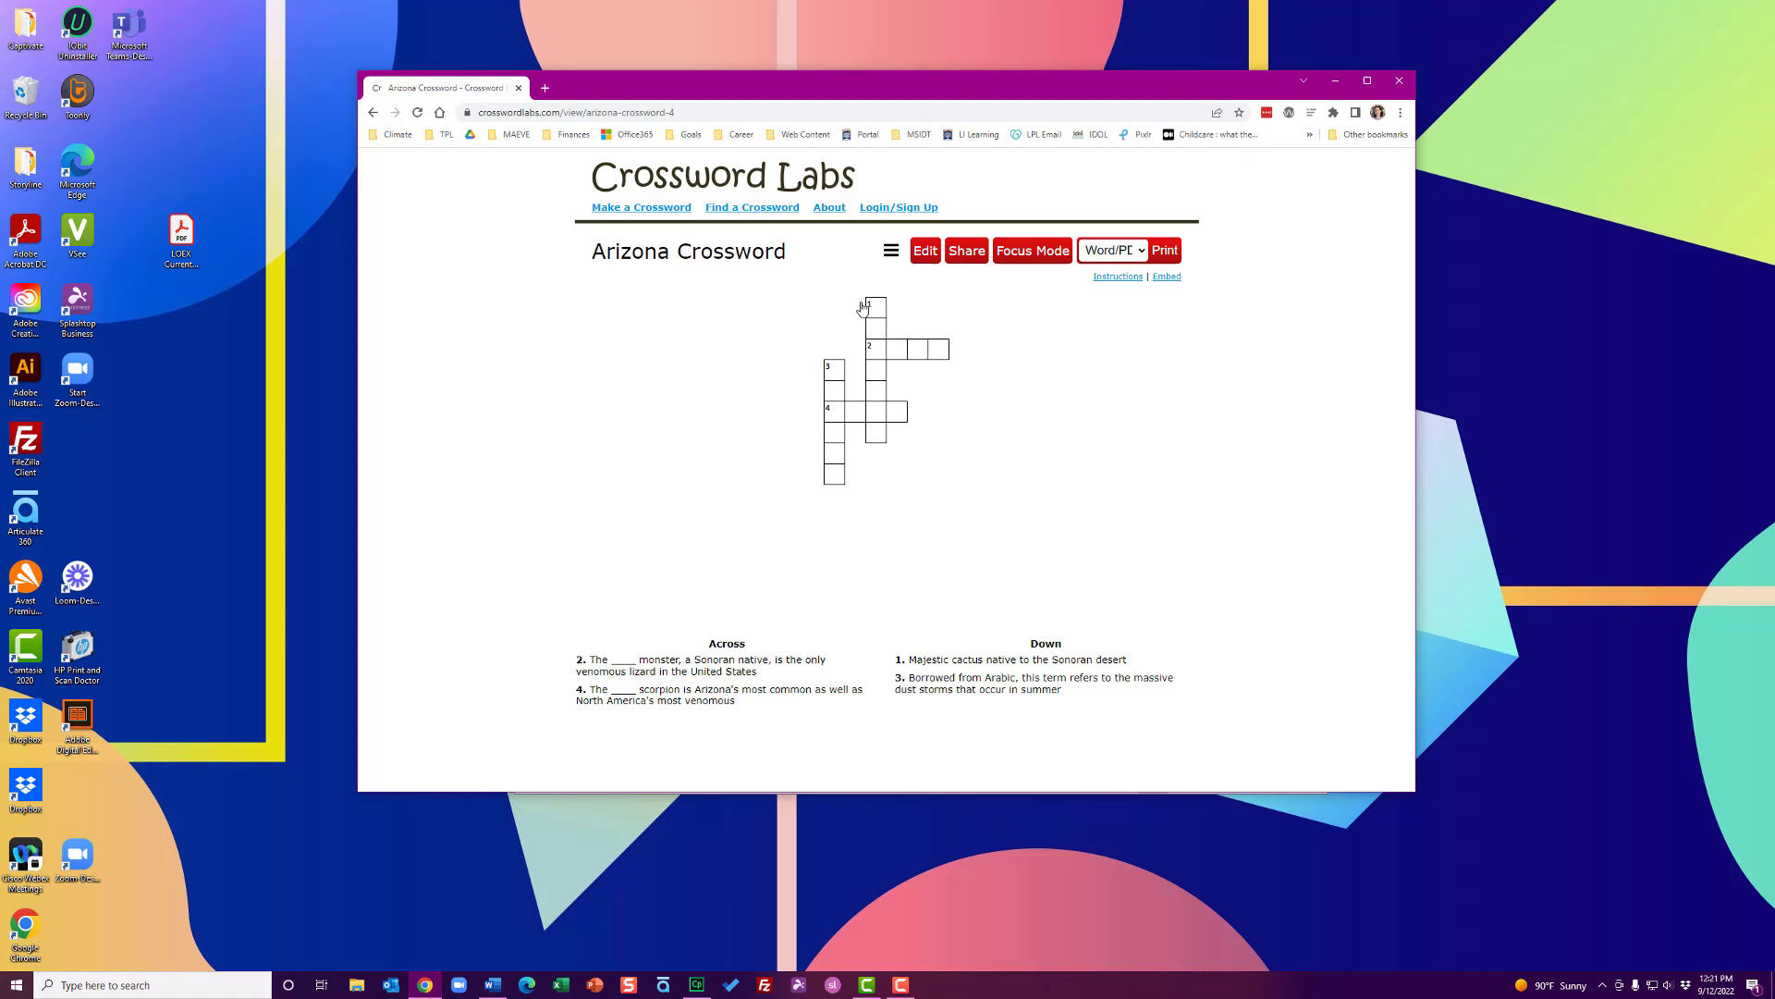
# Step: Open the printable Answer Key version of the crossword, then return to Captivate
pyautogui.click(1132, 251)
pyautogui.click(1146, 317)
pyautogui.click(1163, 257)
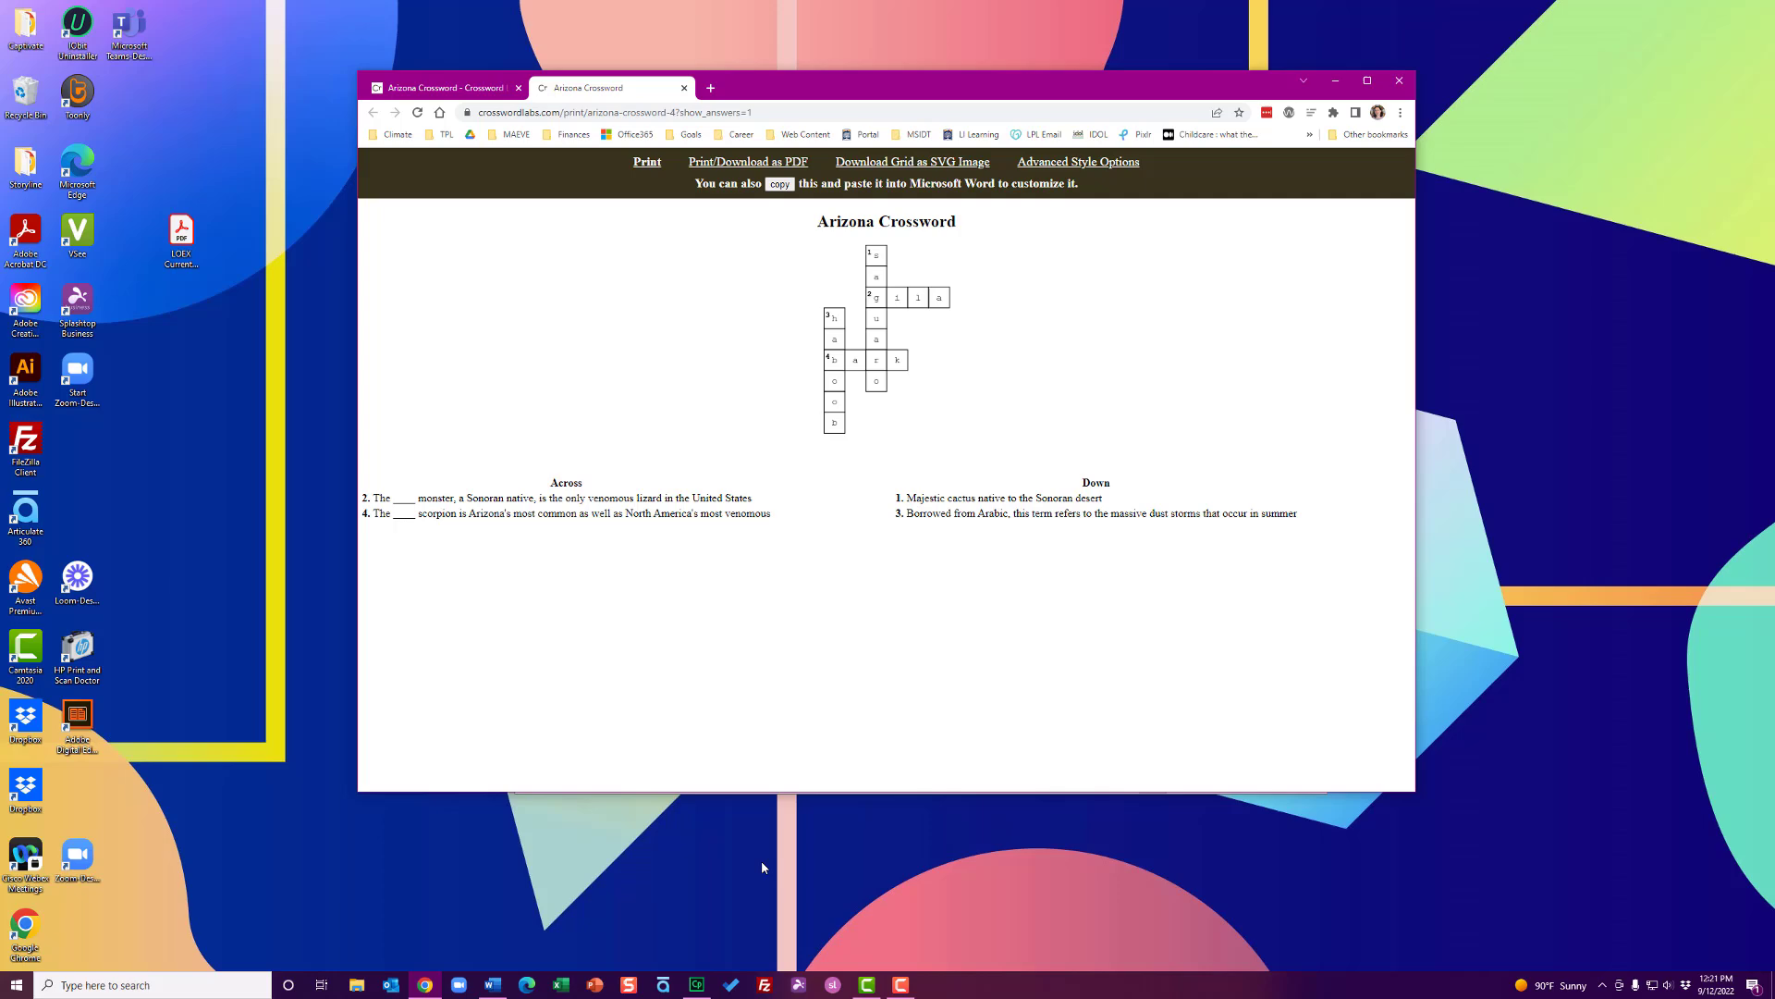
pyautogui.click(689, 990)
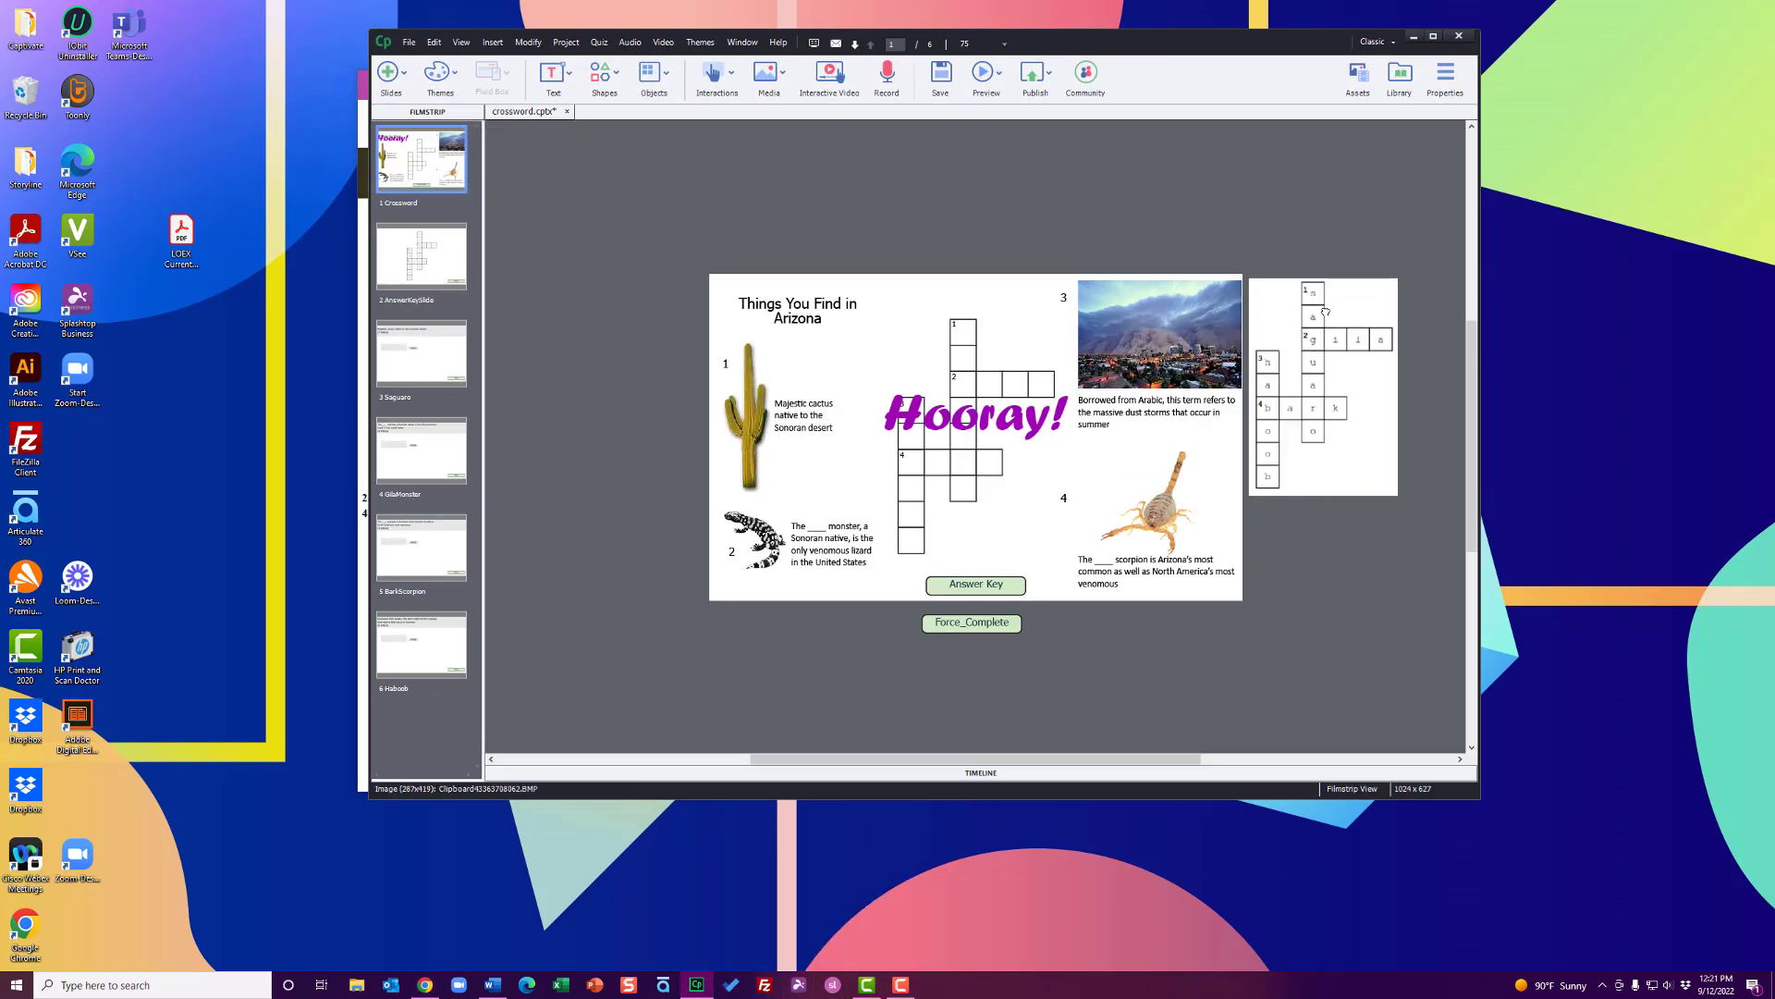
# Step: Drag the Hooray caption onto the pasteboard above the slide, then select crossword square 1
pyautogui.click(1344, 333)
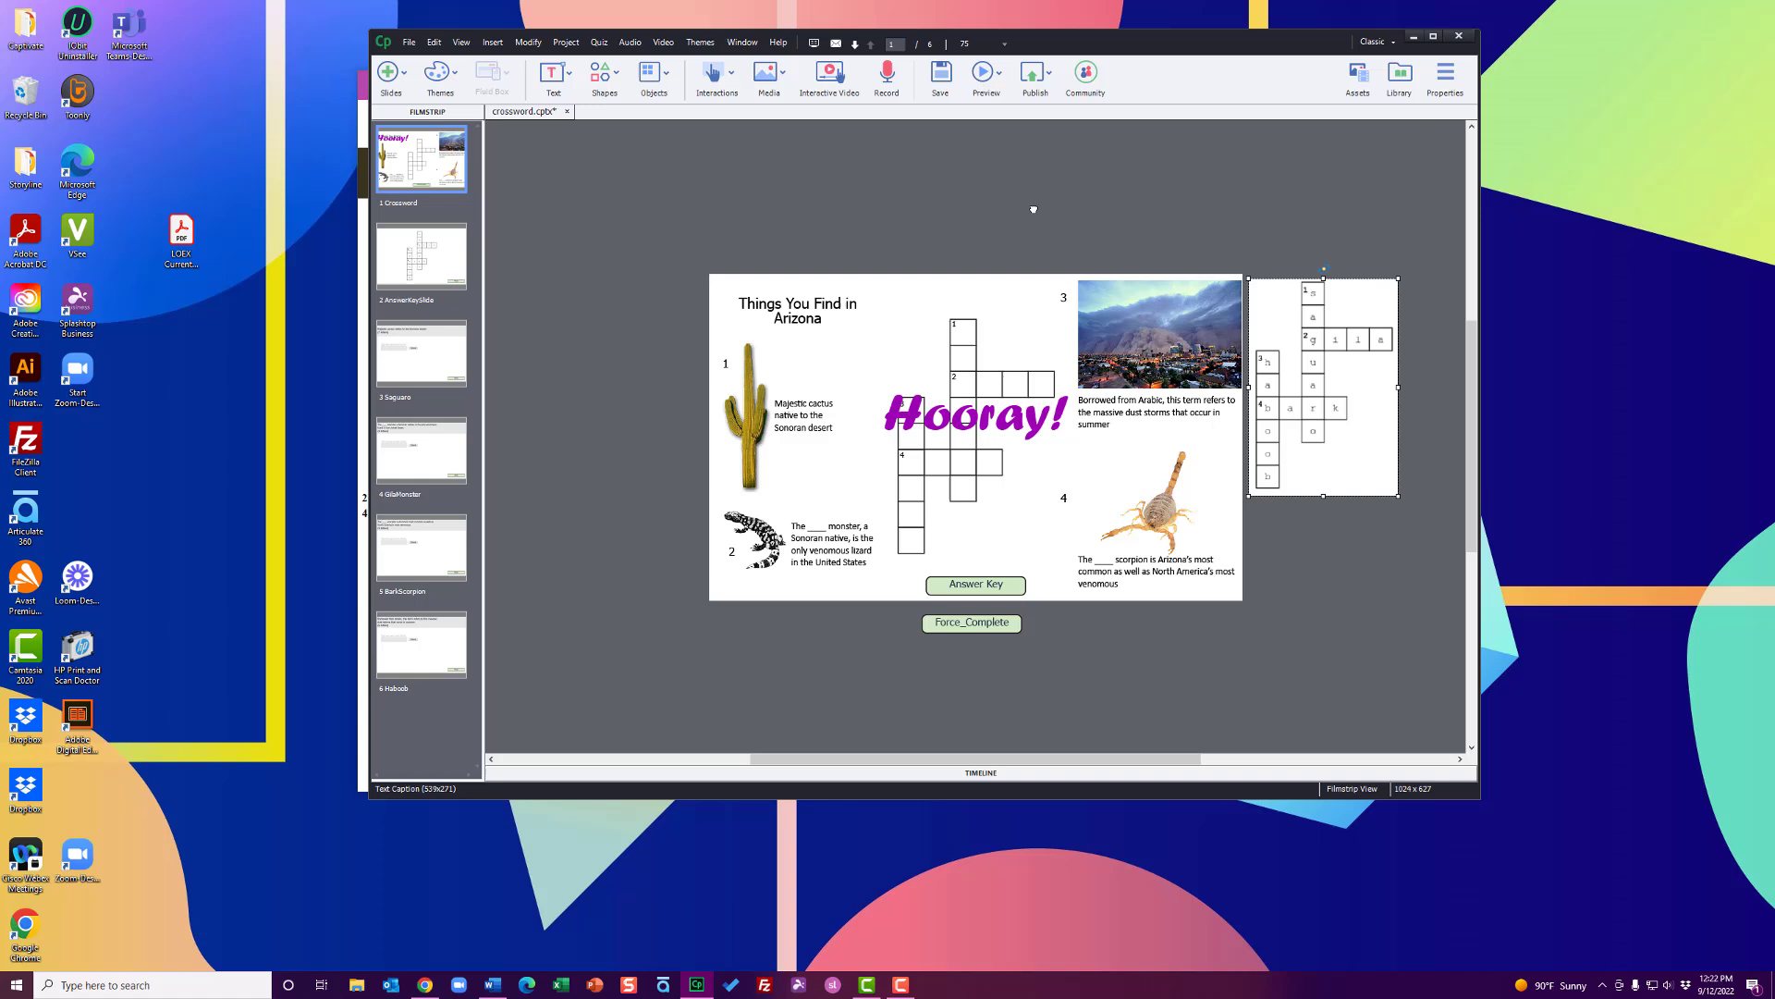
pyautogui.moveTo(1033, 209); pyautogui.dragTo(1034, 173)
pyautogui.click(1270, 242)
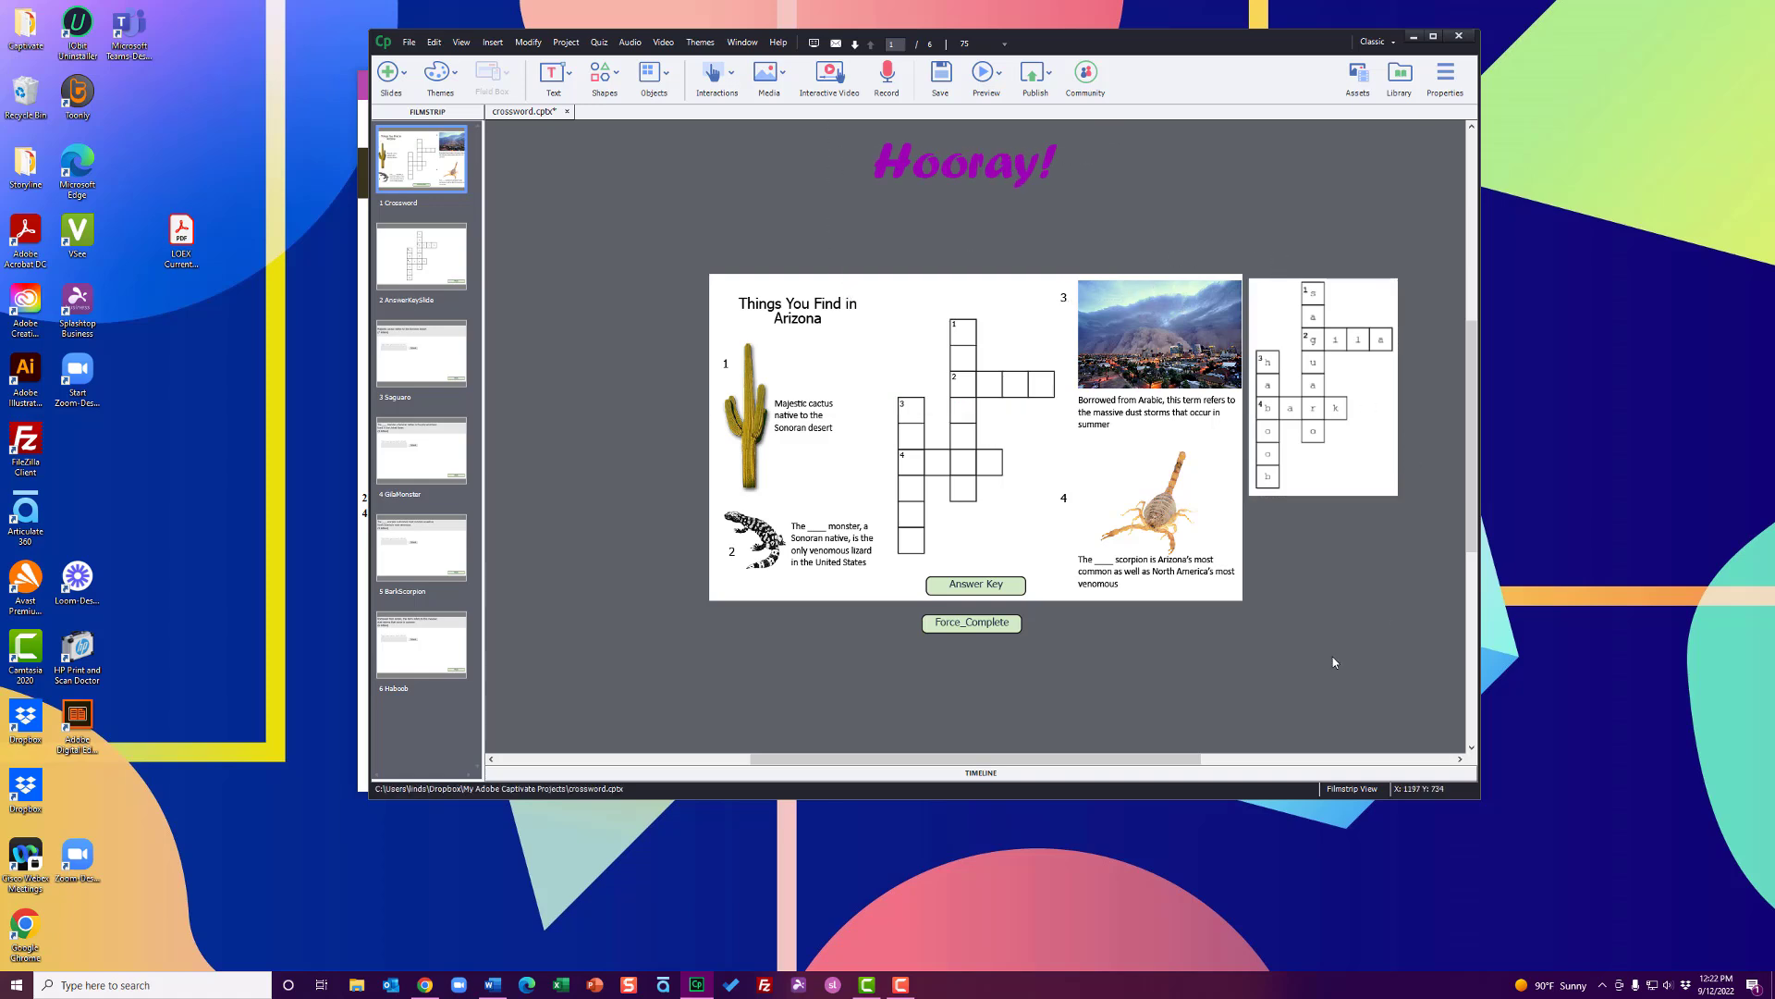
pyautogui.scroll(1, 1333, 659)
pyautogui.scroll(1, 1334, 657)
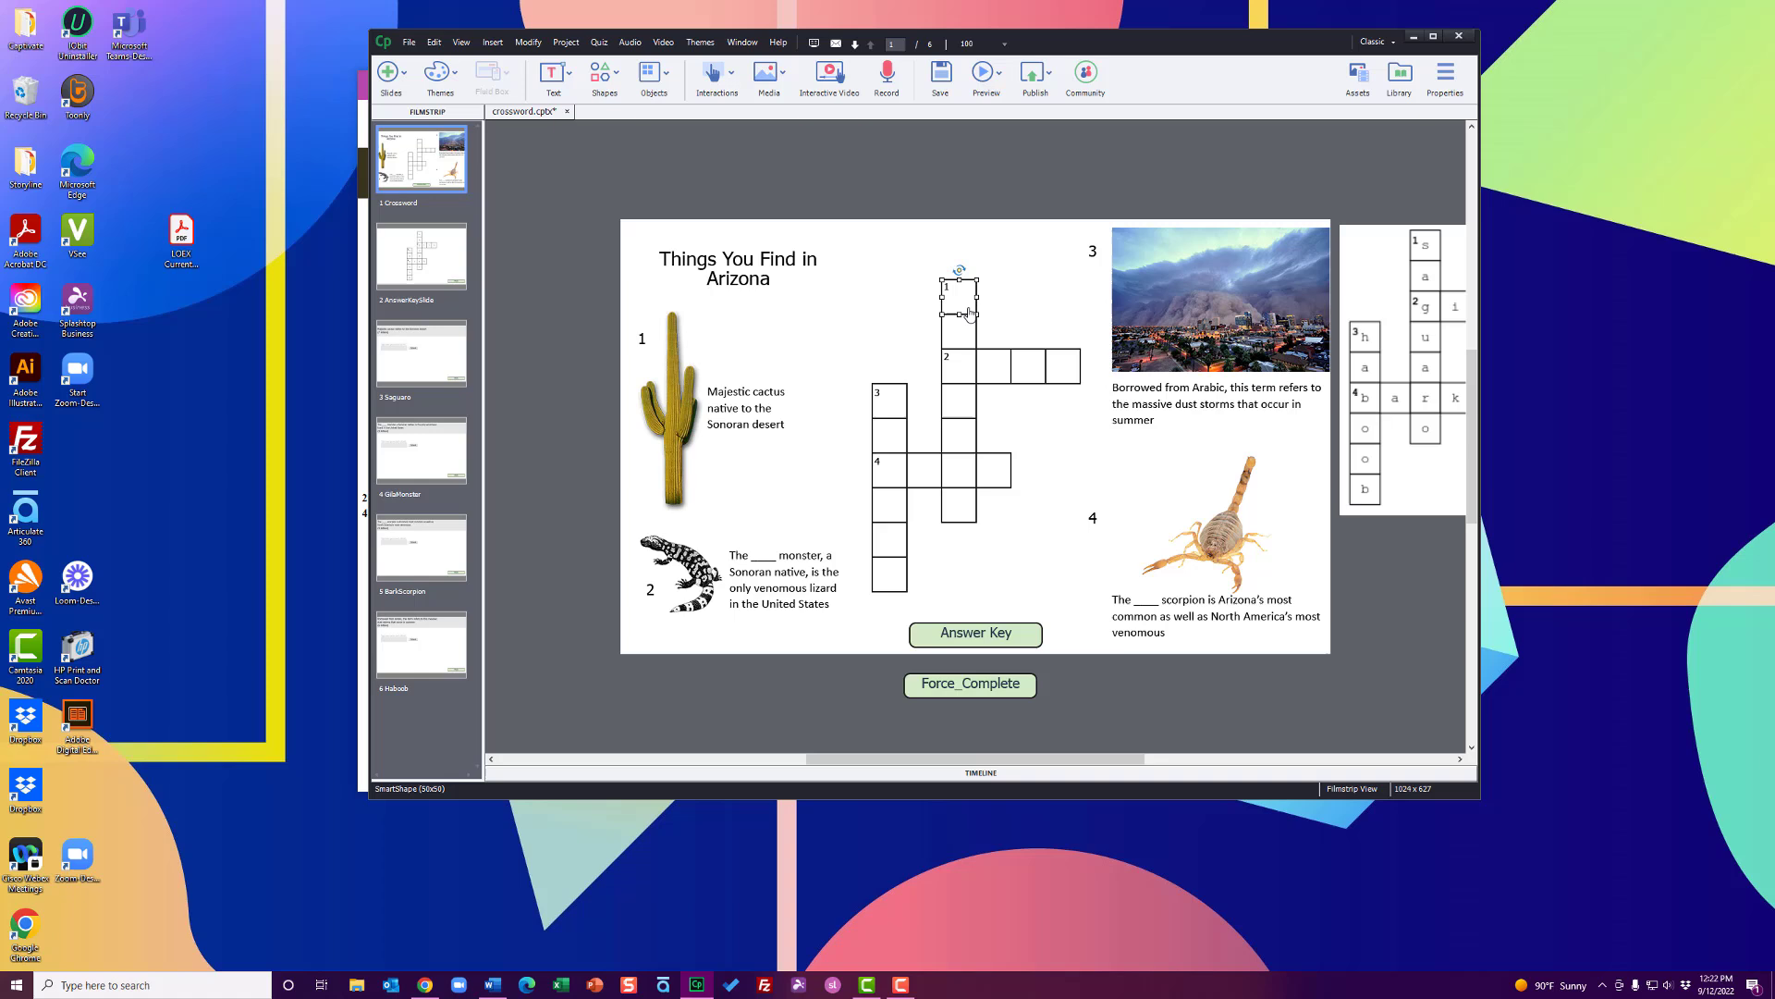
pyautogui.click(961, 296)
# Step: Draw a rectangle smart shape above the slide
pyautogui.click(1036, 265)
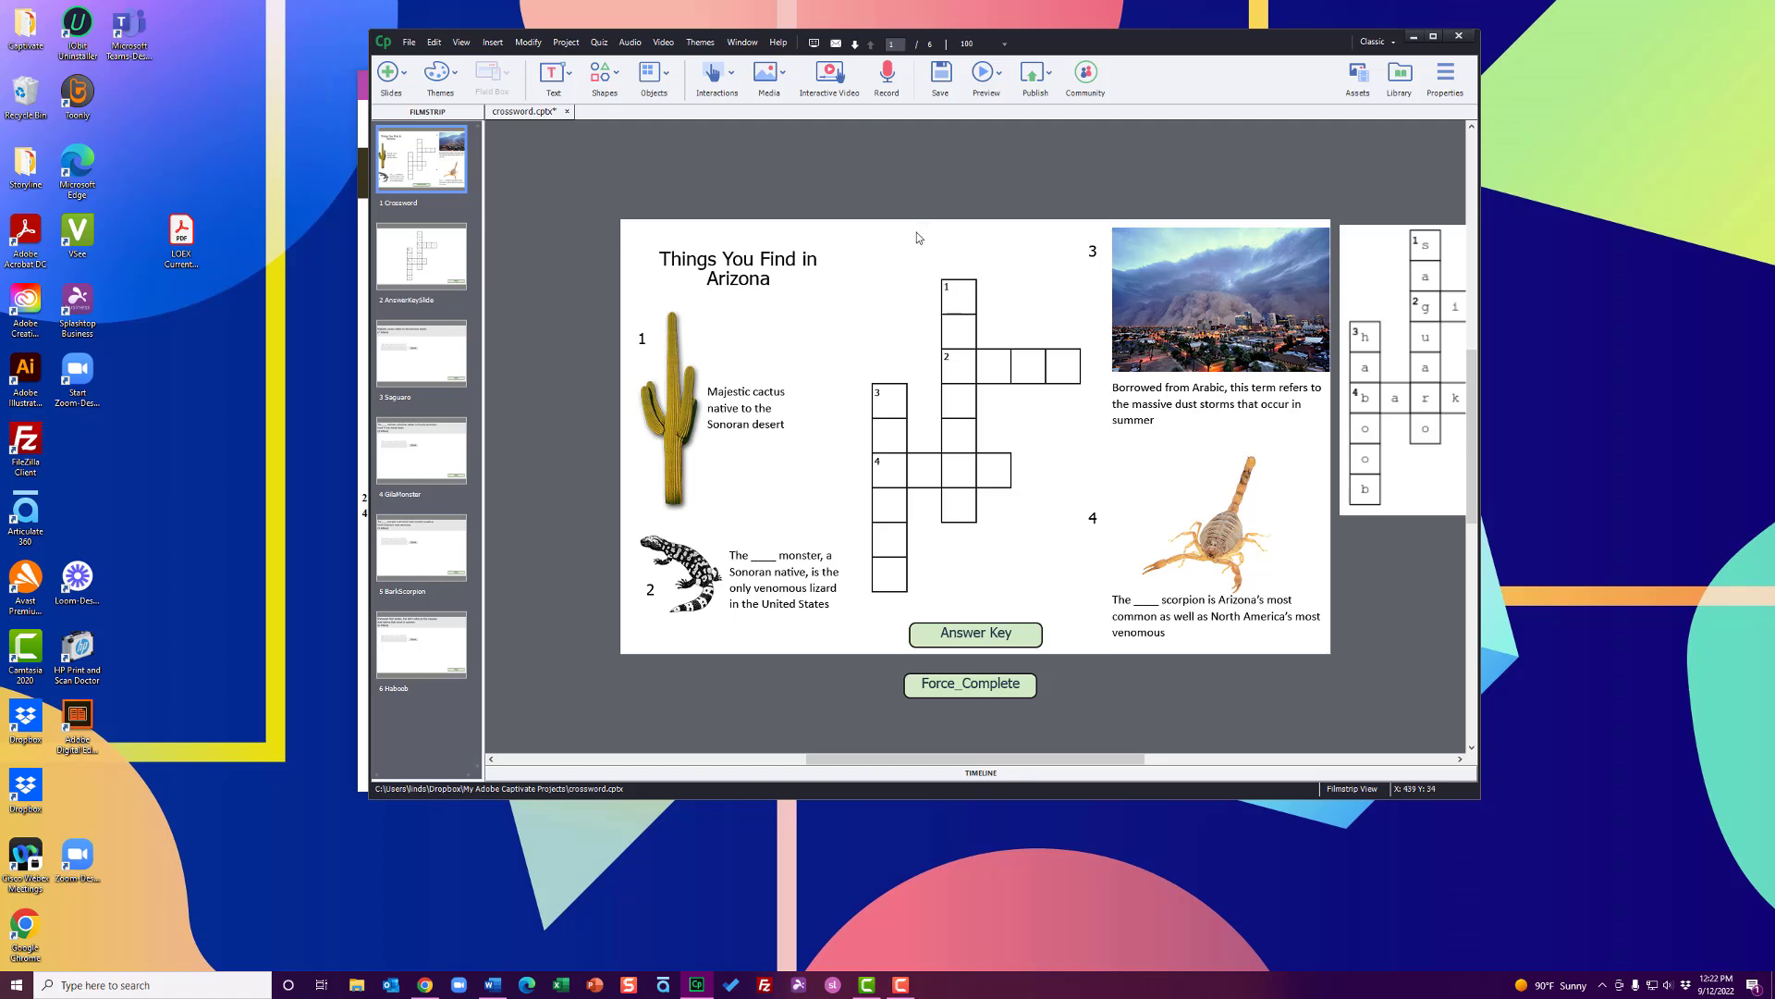
pyautogui.click(618, 74)
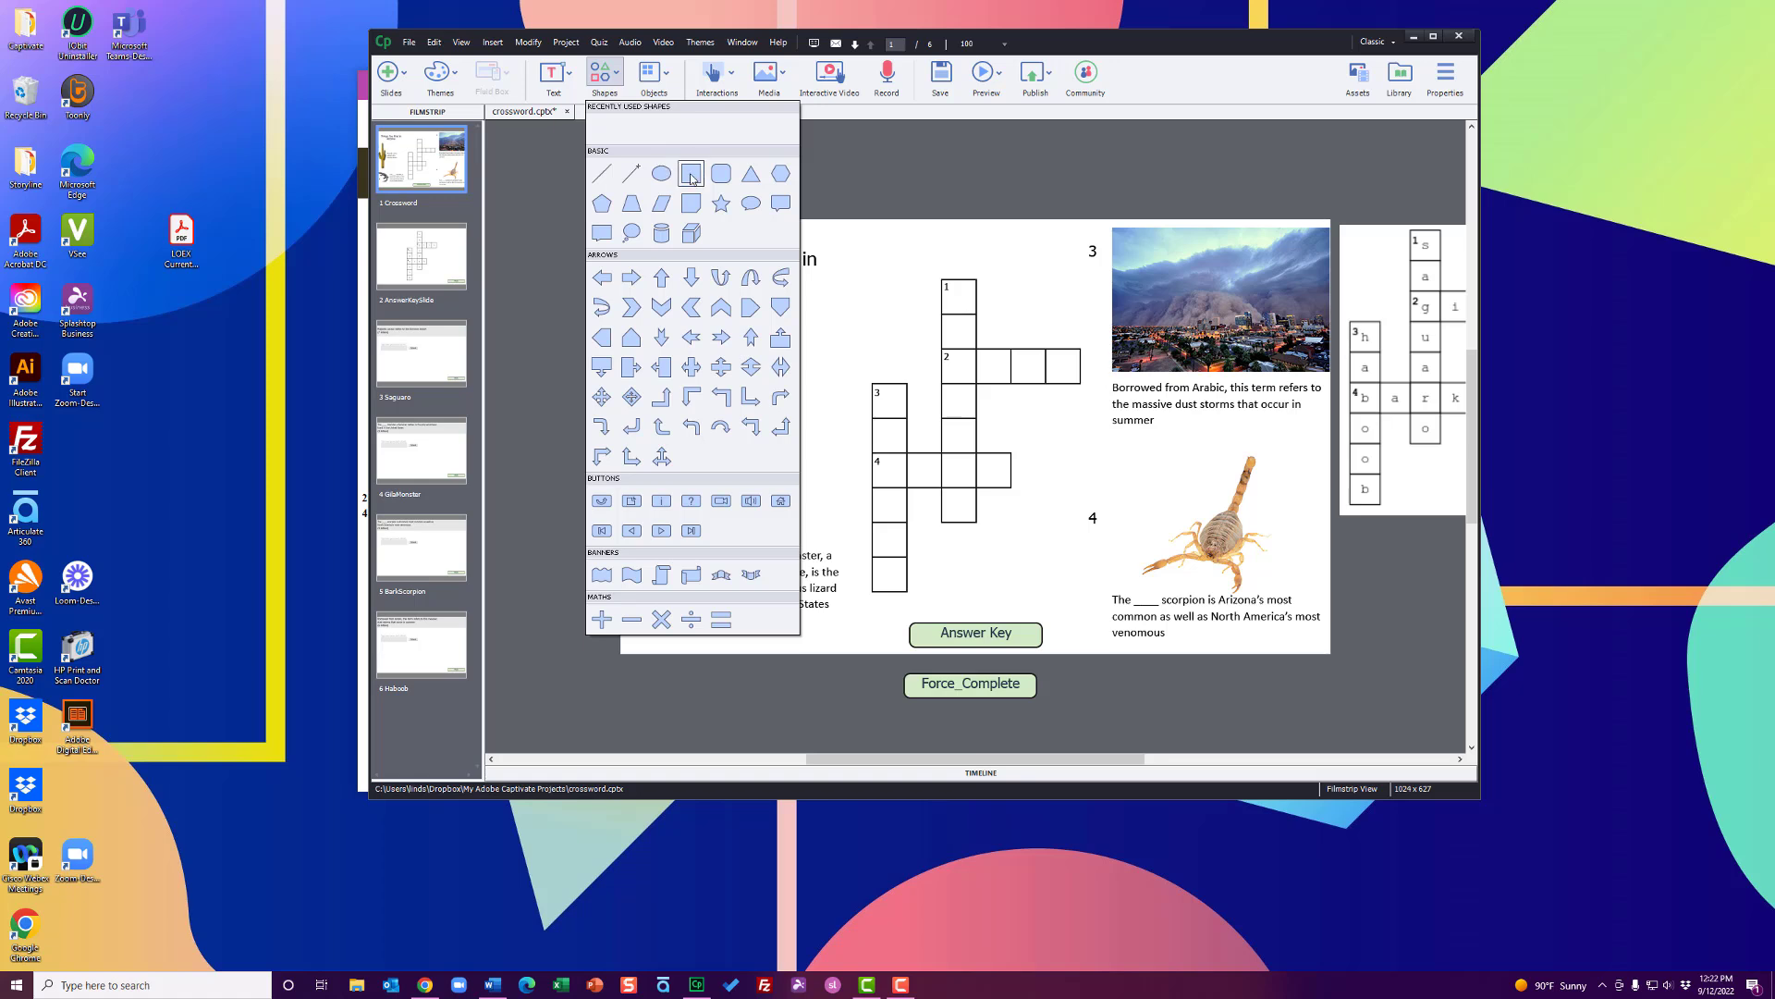
pyautogui.click(692, 175)
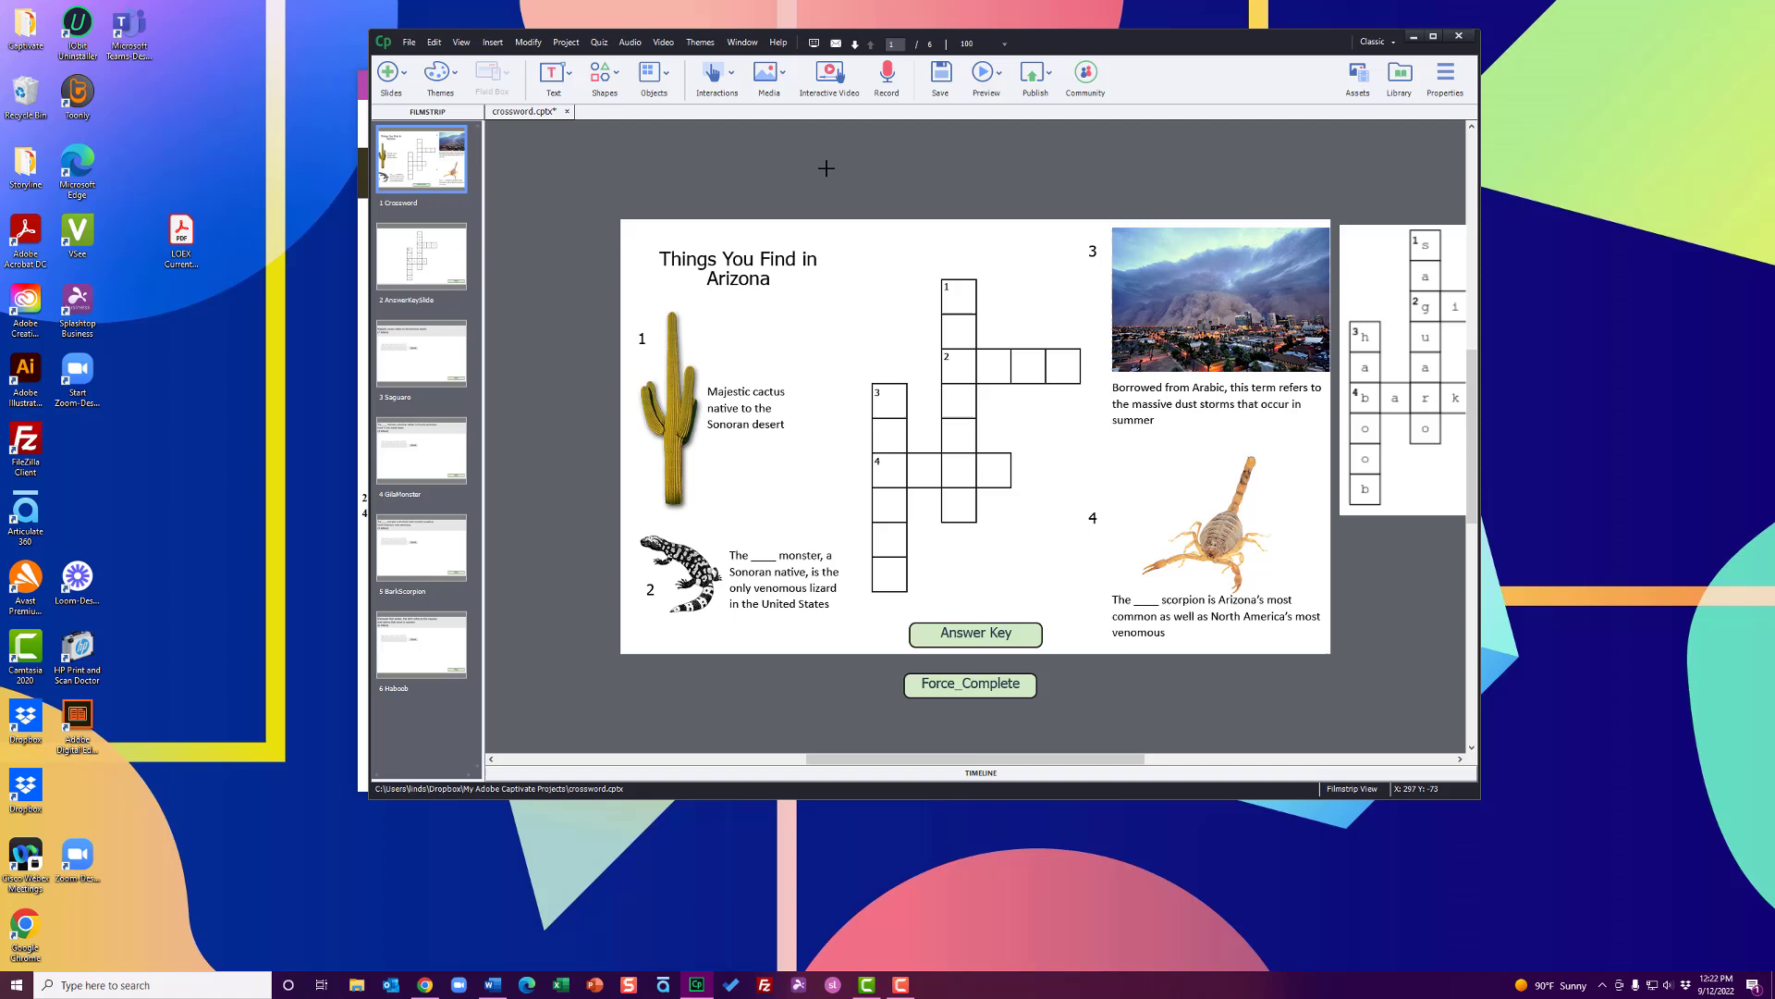
pyautogui.moveTo(827, 168)
pyautogui.mouseDown()
pyautogui.moveTo(880, 238)
pyautogui.moveTo(933, 193)
pyautogui.moveTo(918, 192)
pyautogui.mouseUp()
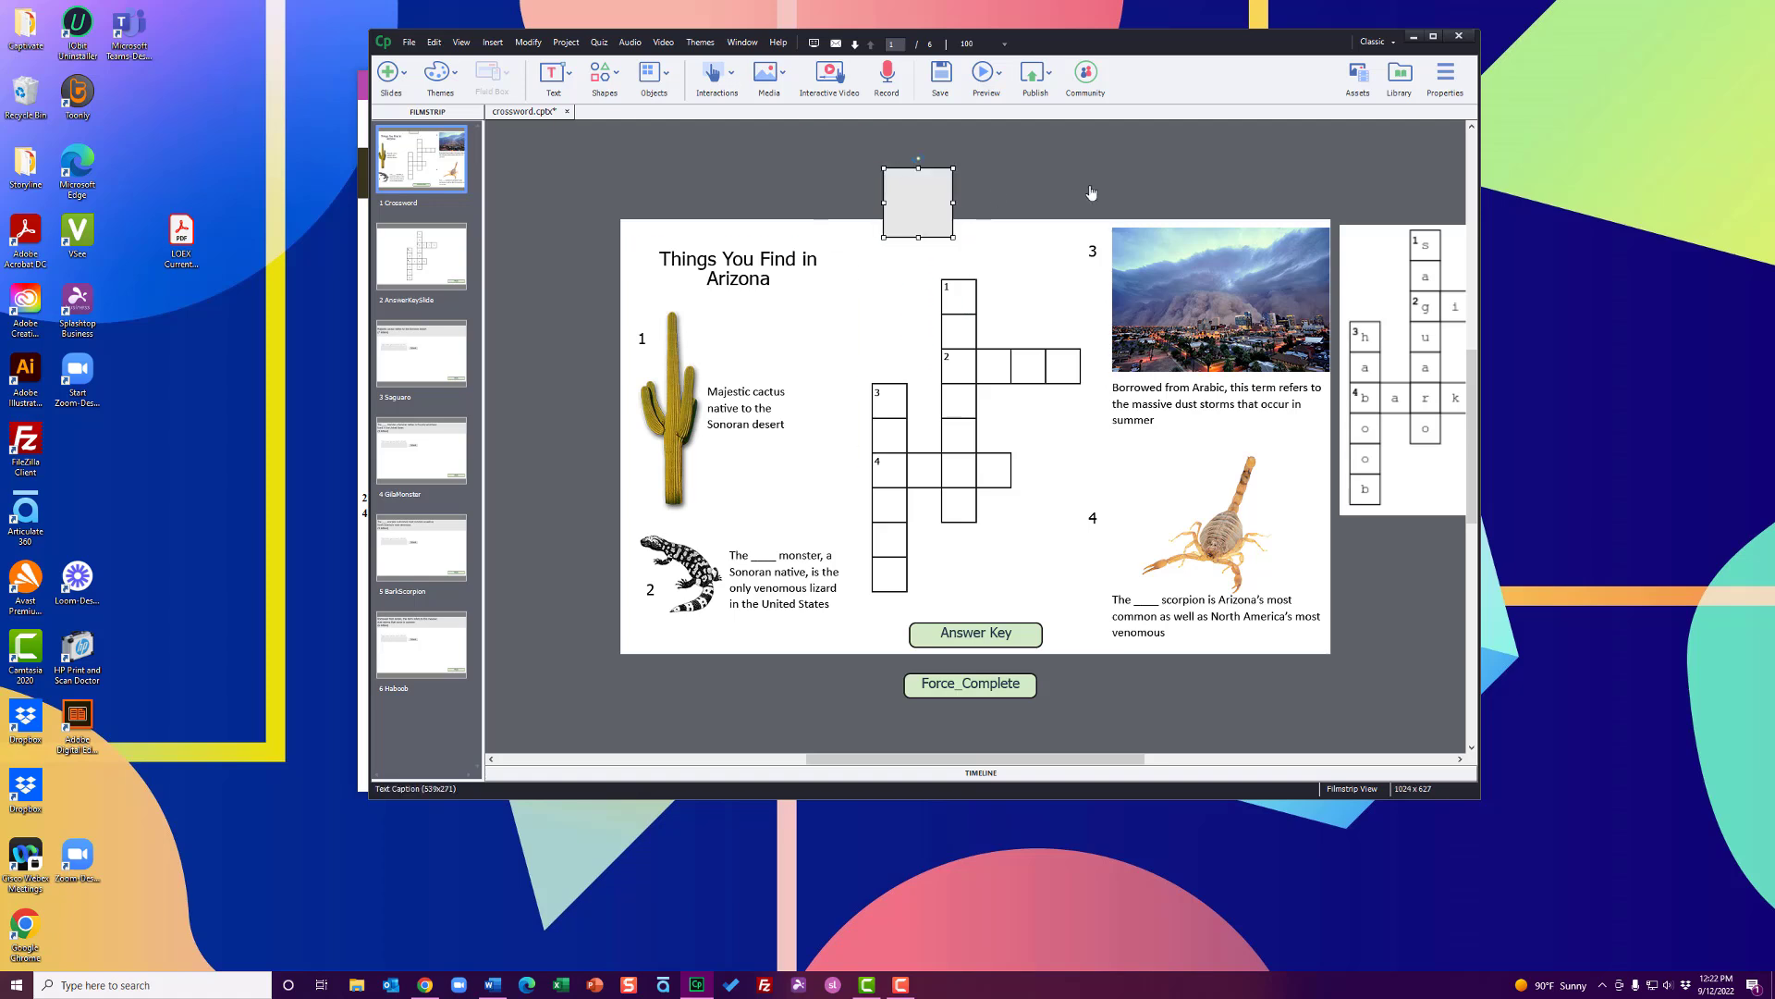
# Step: Set the new square to Use as Button, showing its Normal, Rollover and Down states
pyautogui.click(1459, 91)
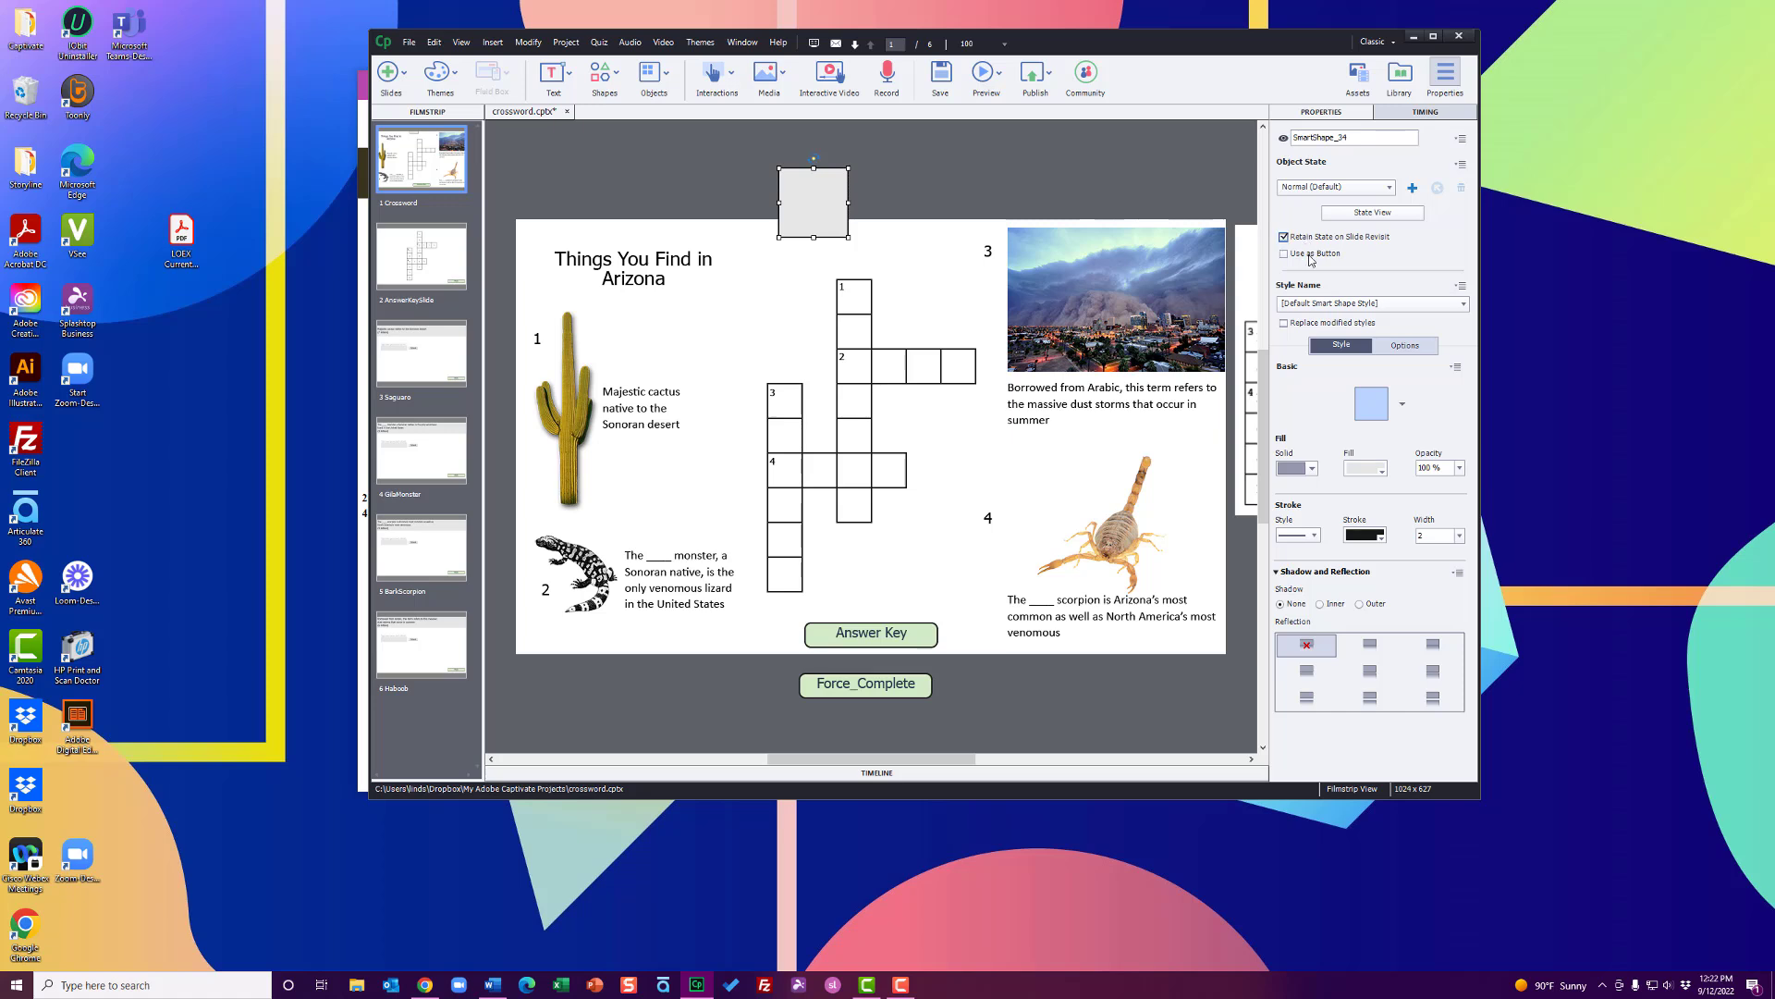
pyautogui.click(1309, 255)
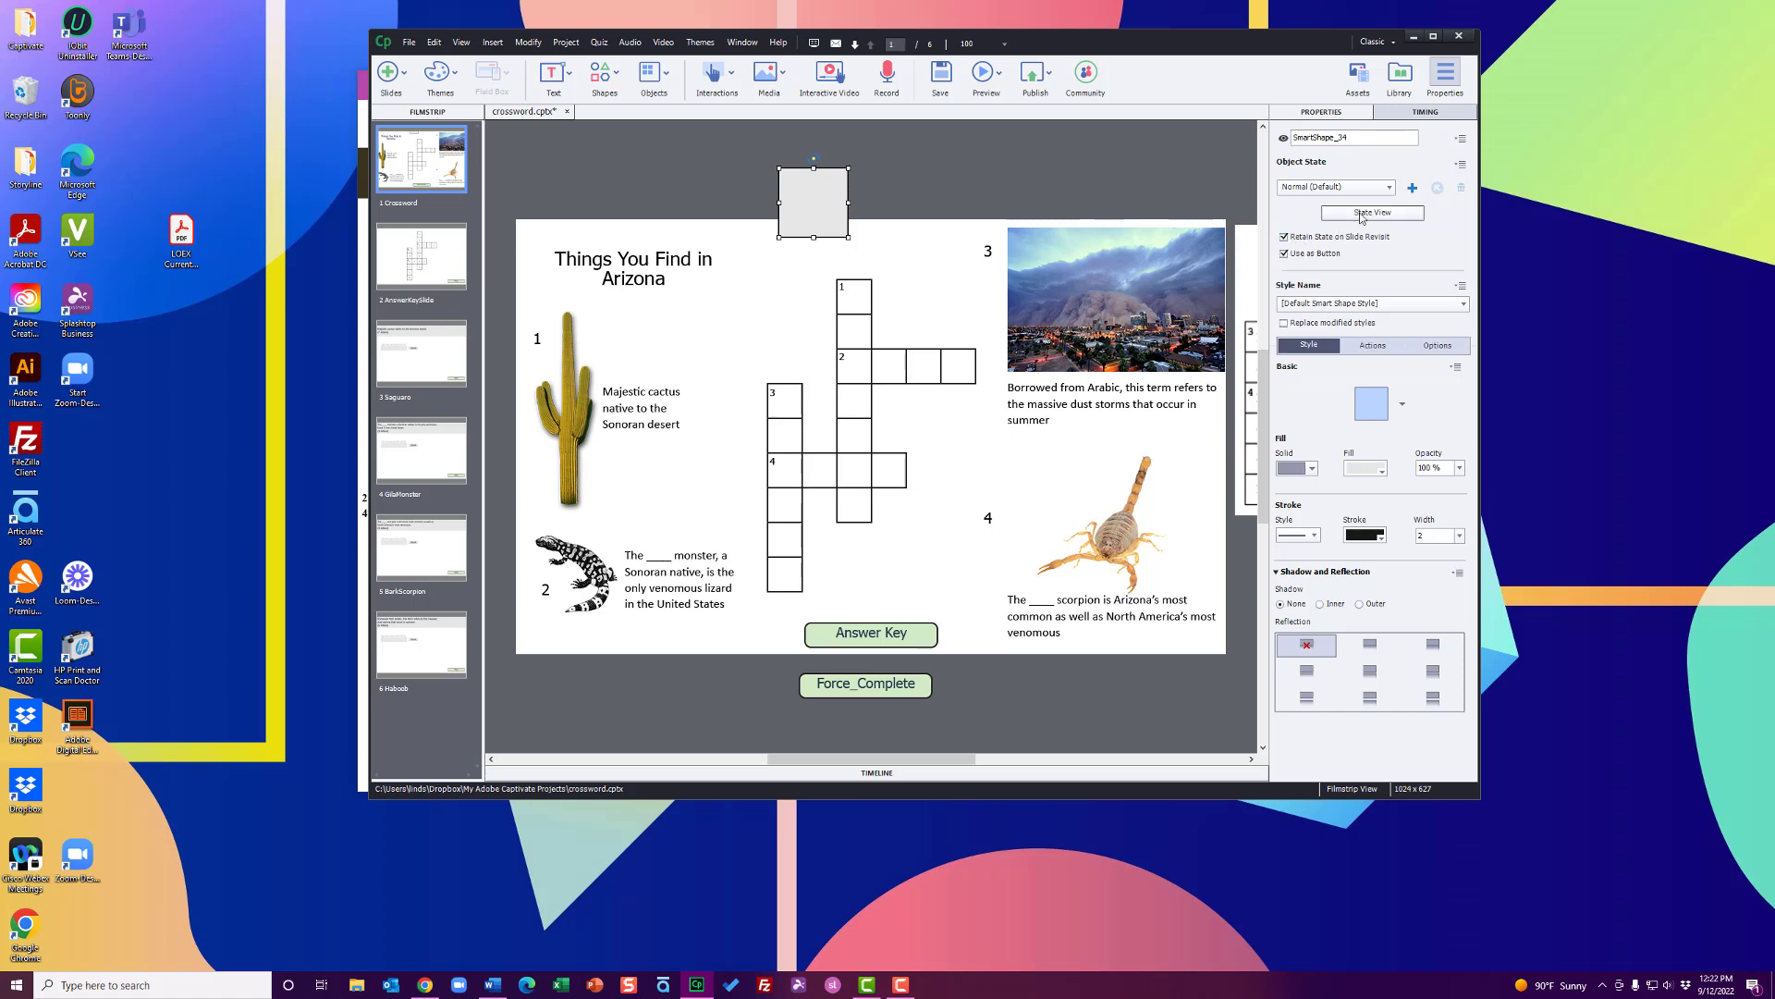
pyautogui.click(1360, 215)
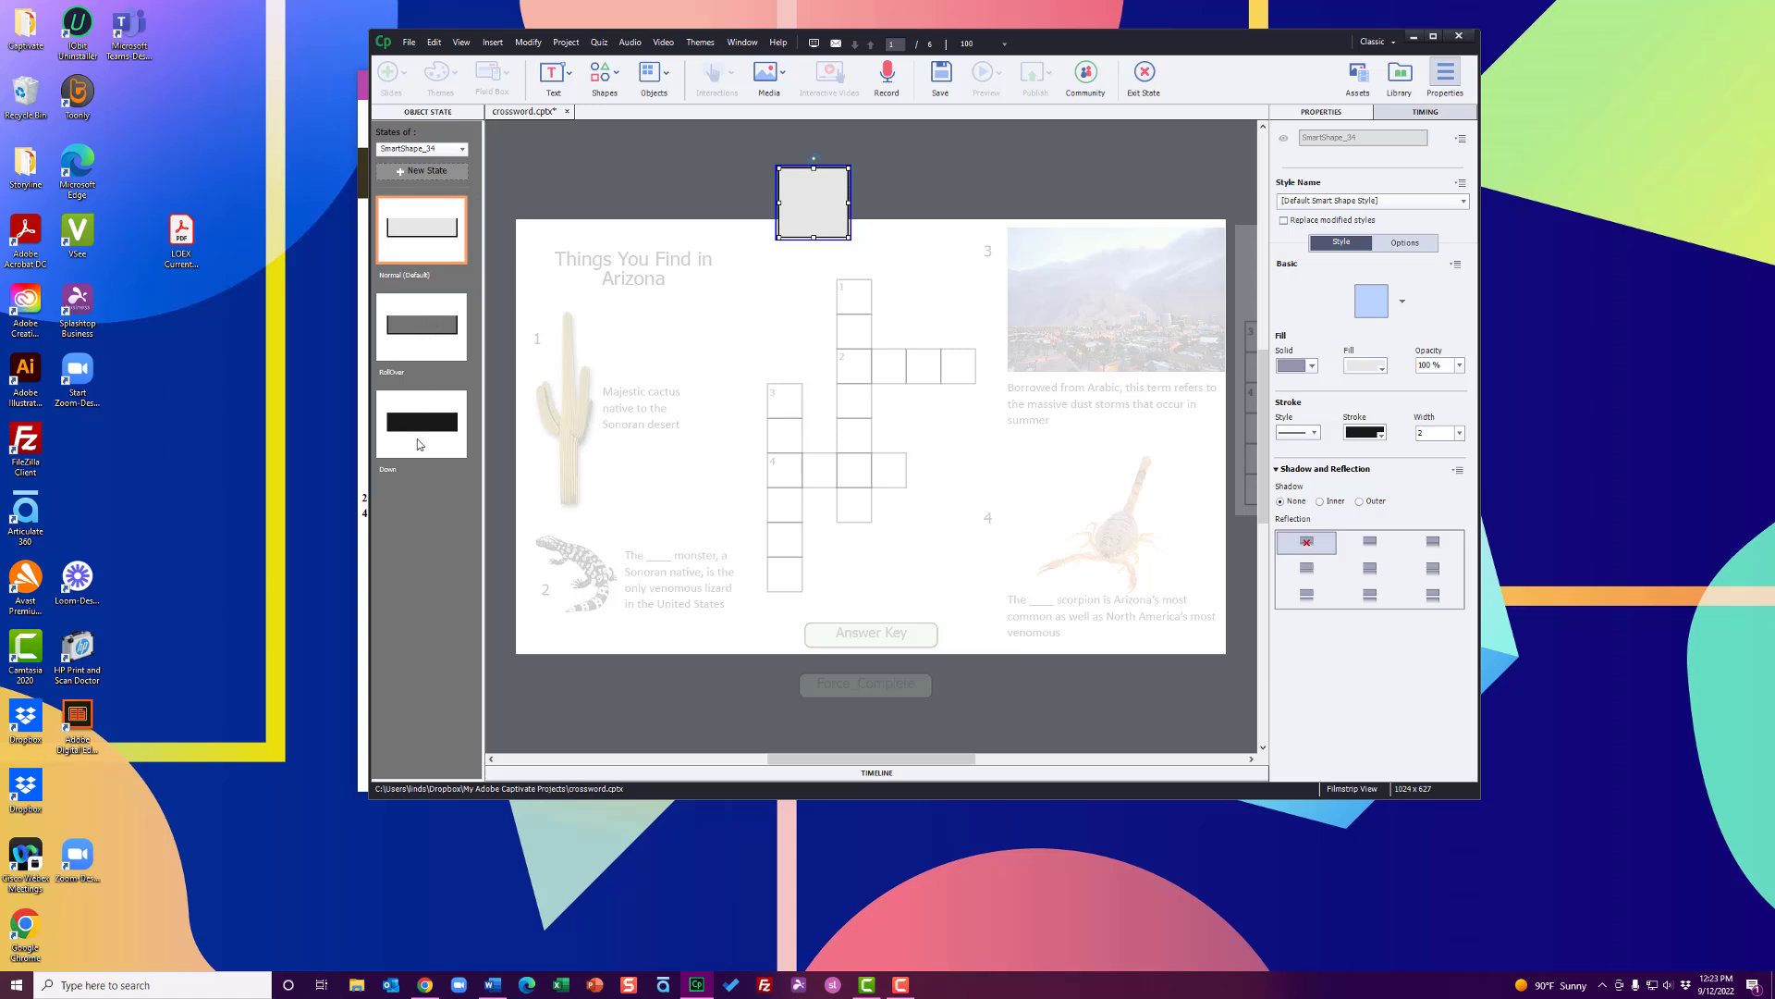
# Step: Add a new Custom state named Completed to the square
pyautogui.click(422, 170)
pyautogui.click(474, 182)
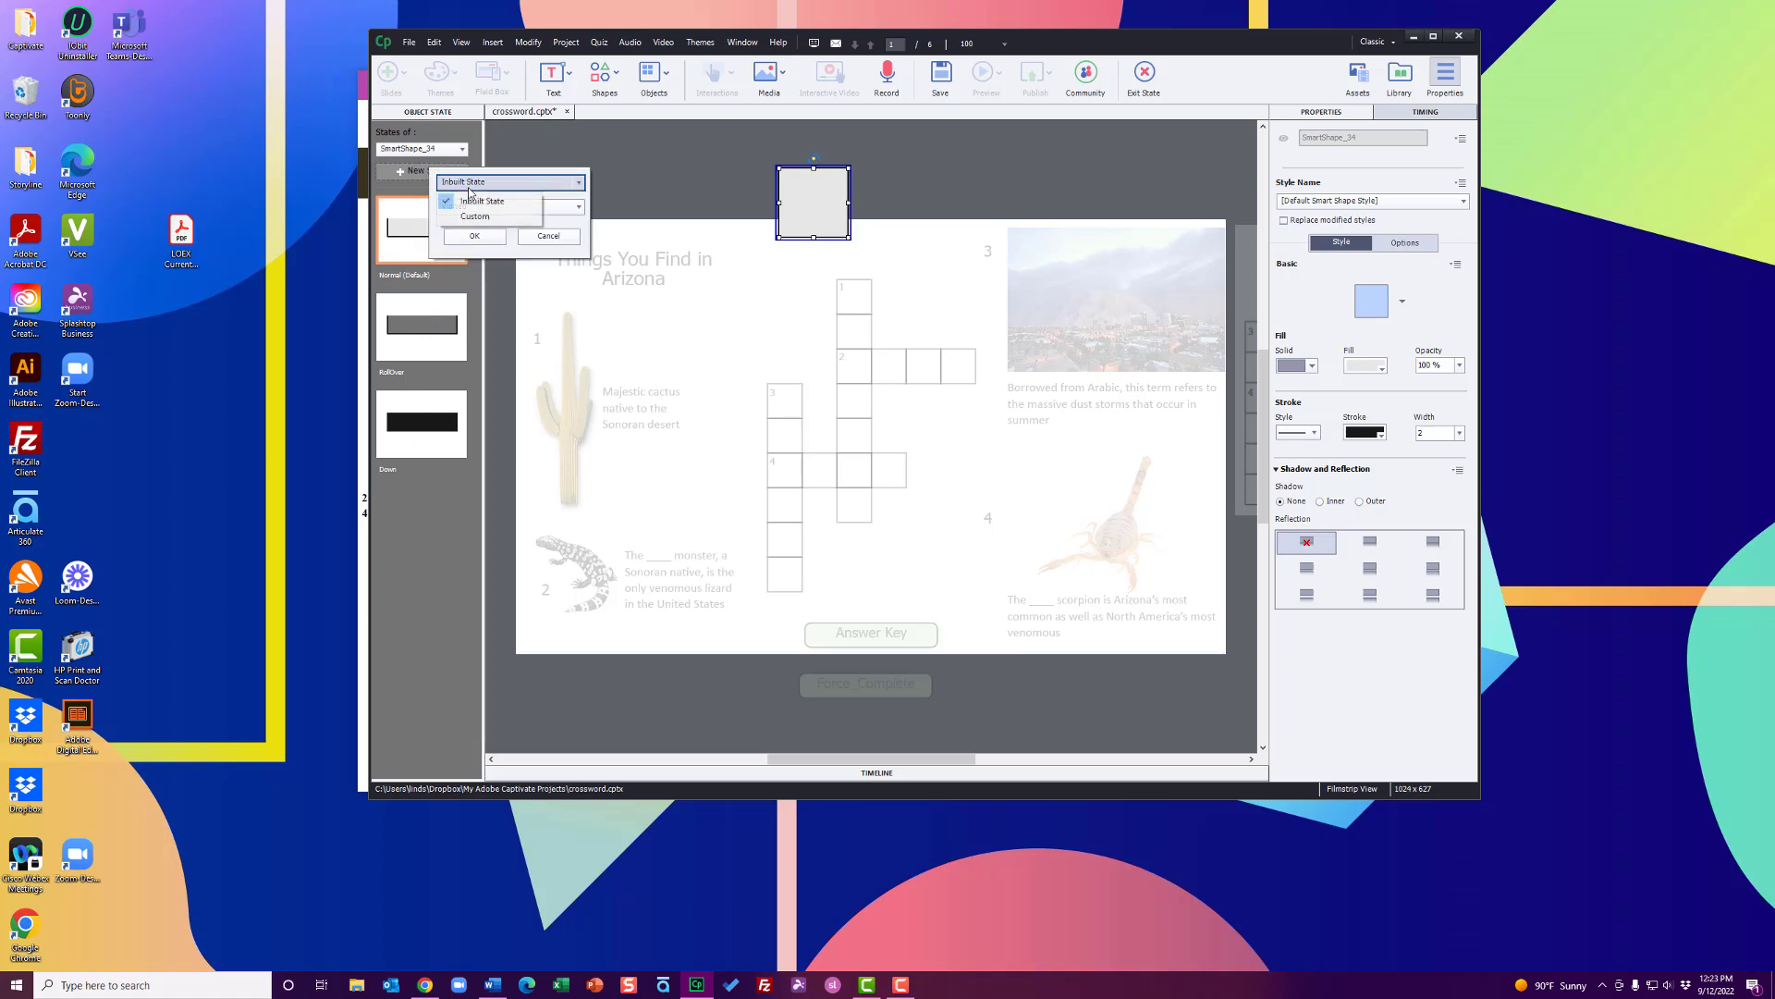
pyautogui.click(465, 215)
pyautogui.write('Completed')
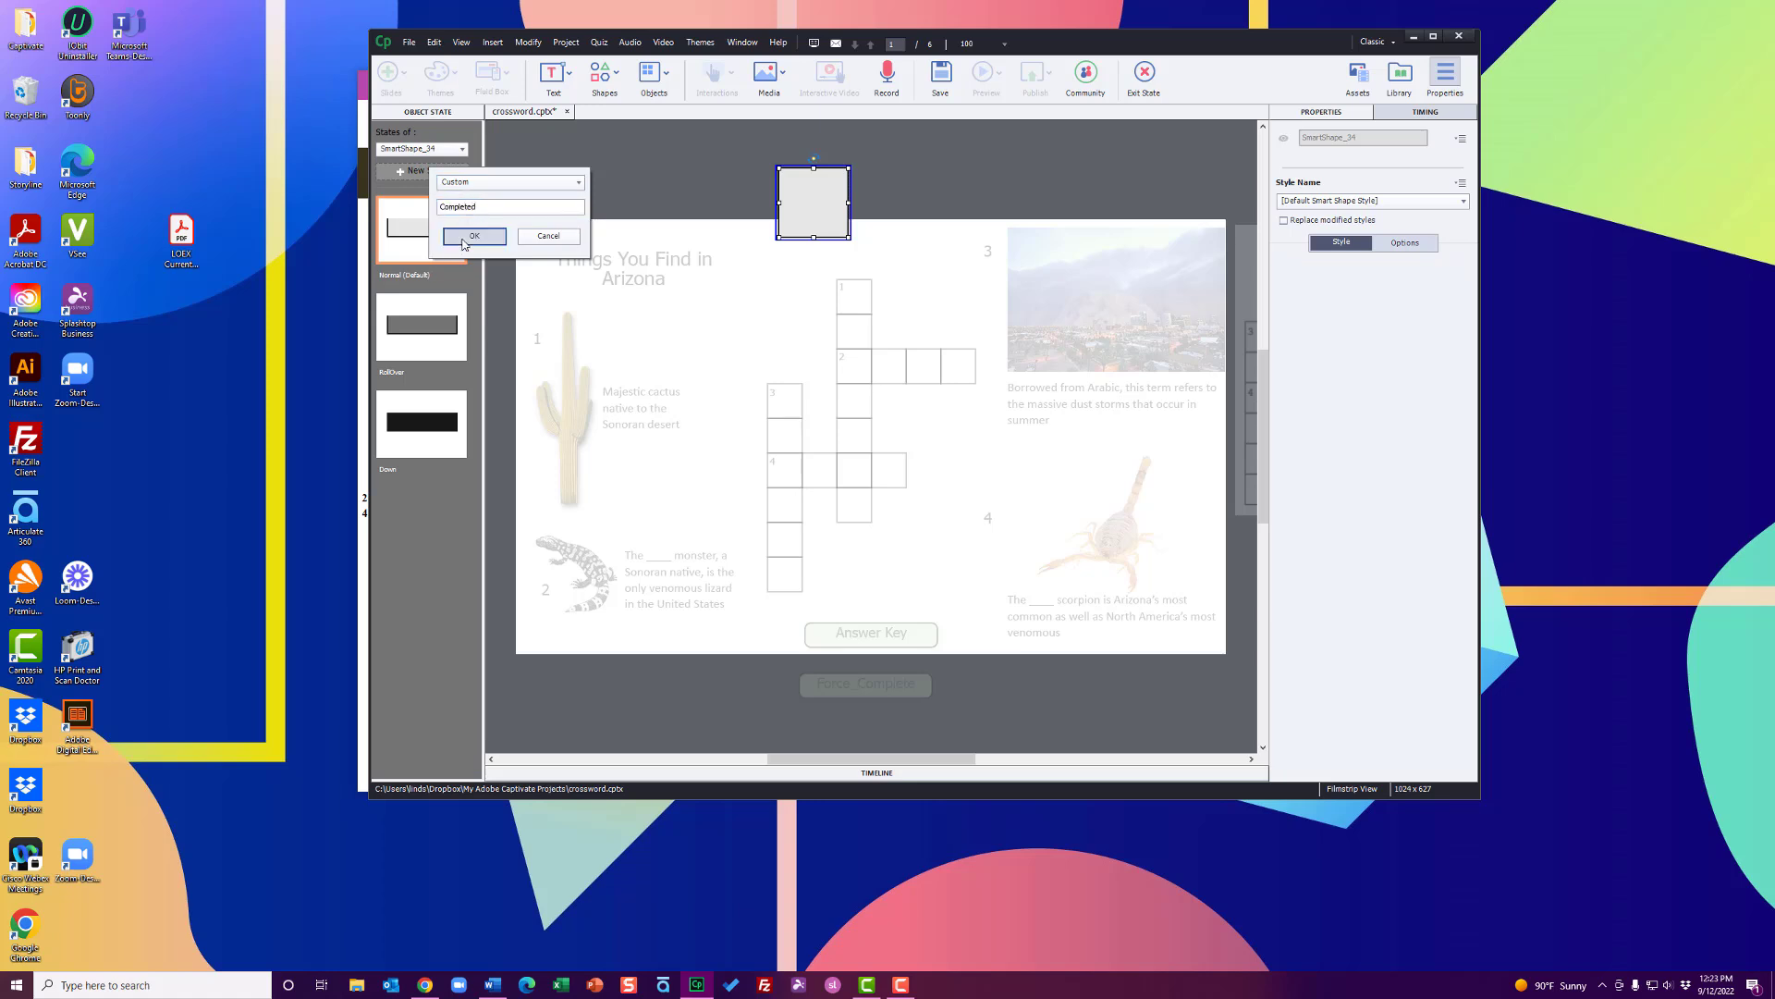
pyautogui.click(467, 238)
# Step: Make the Completed state show the letter S at font size 36, then exit State View
pyautogui.doubleClick(814, 201)
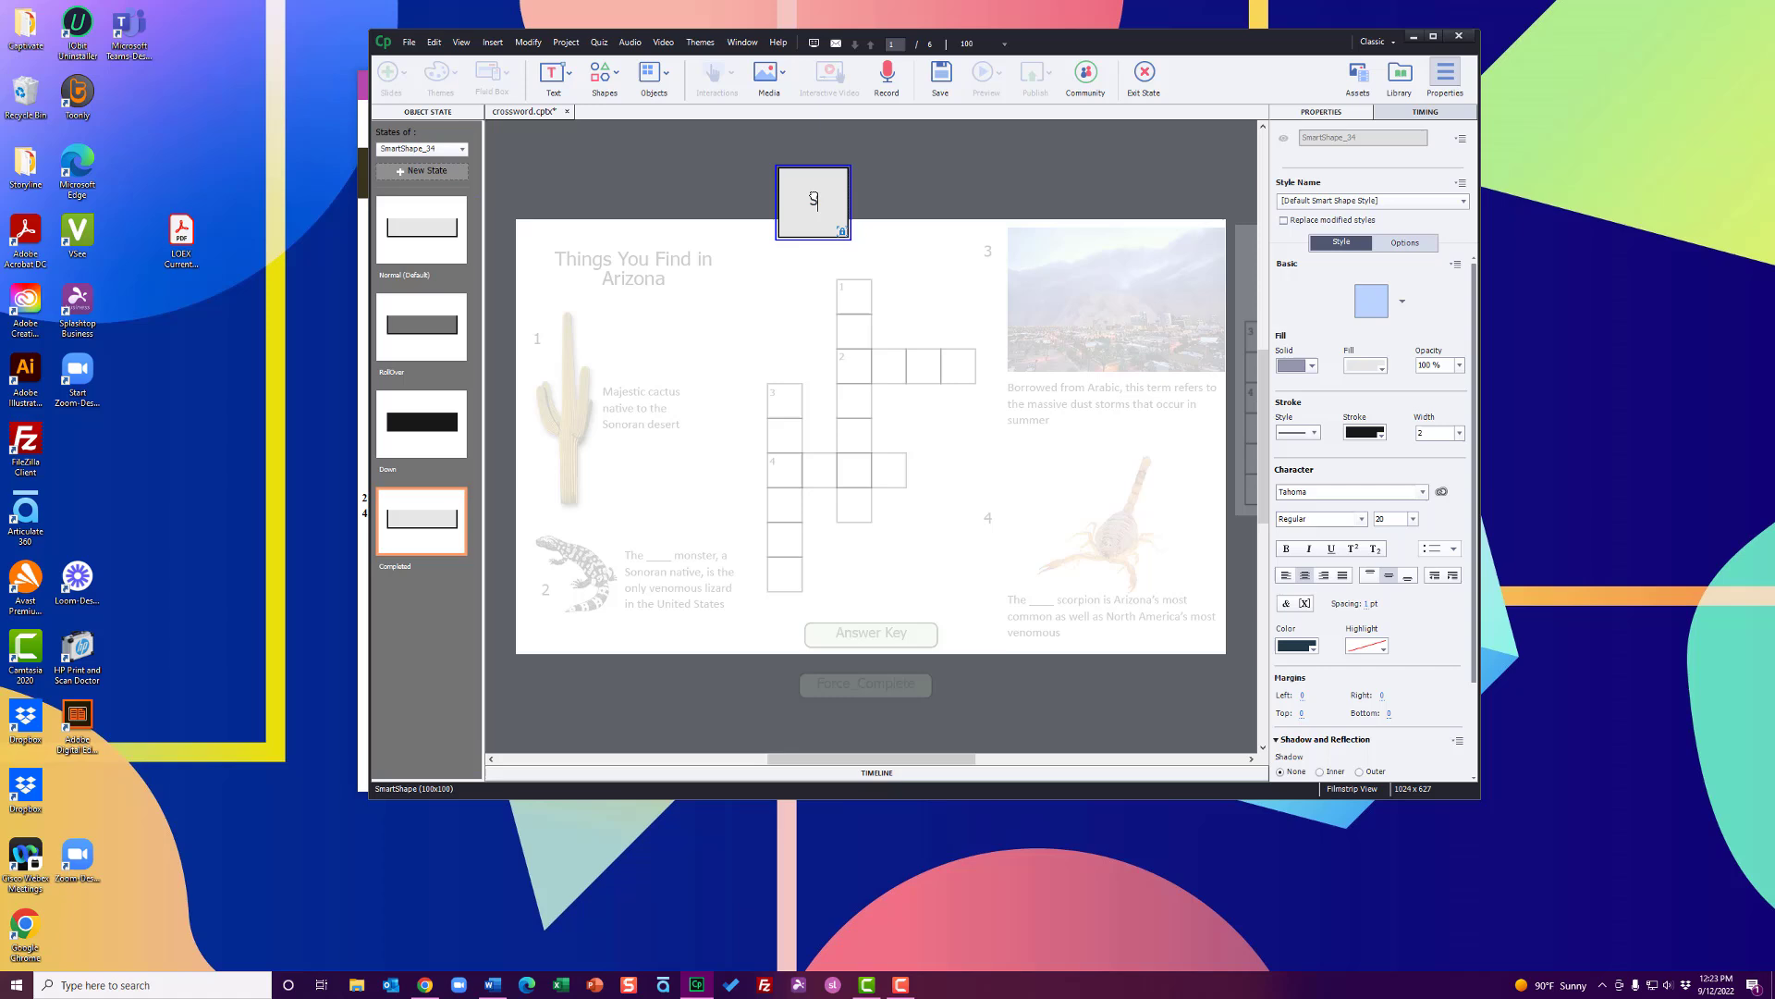
pyautogui.doubleClick(808, 186)
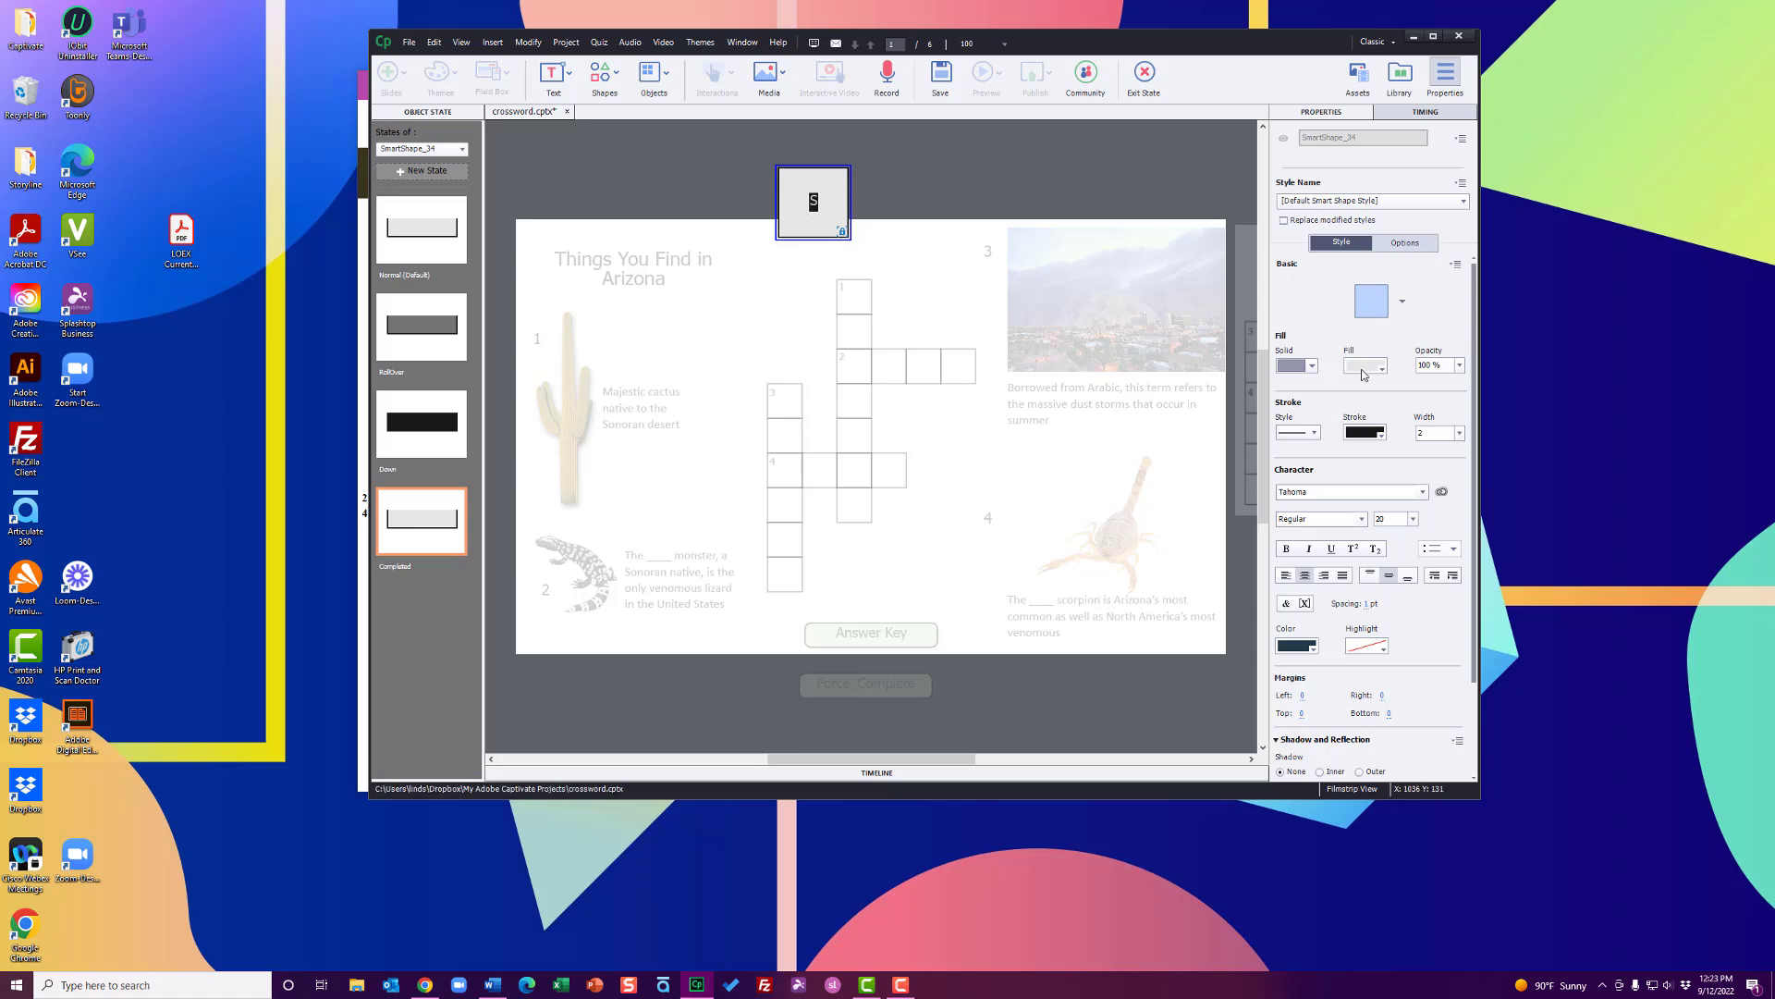
pyautogui.click(1413, 519)
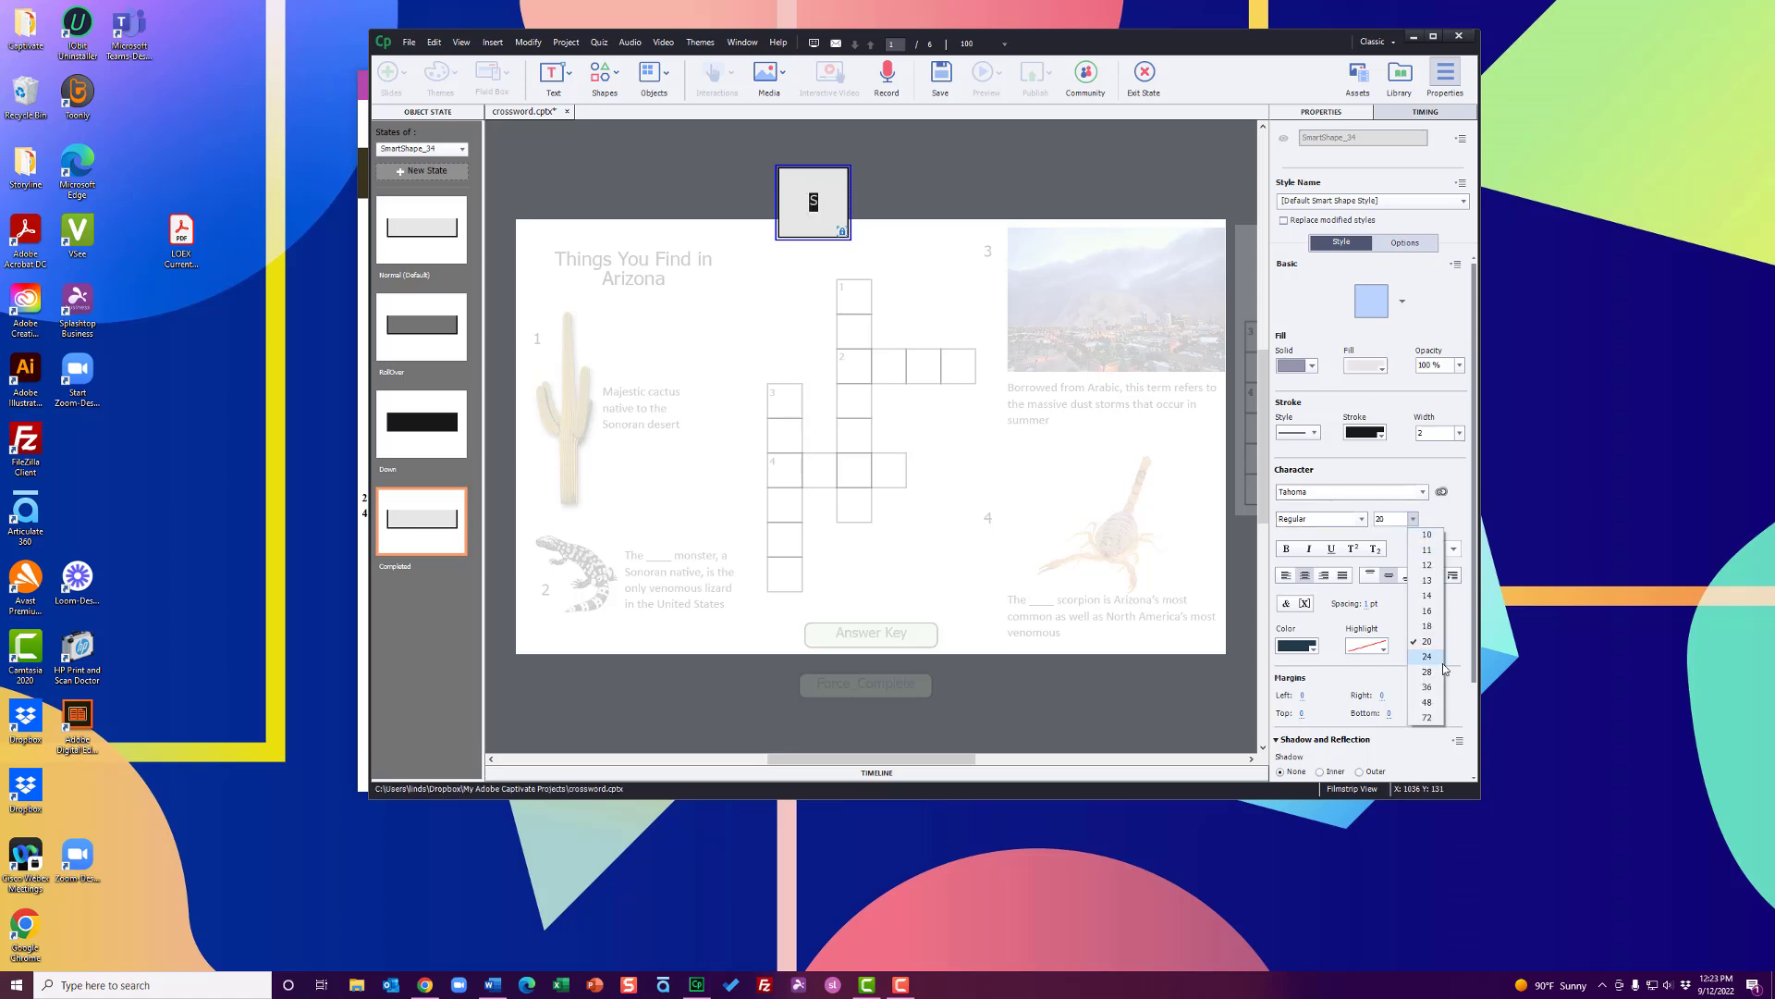
pyautogui.click(1424, 688)
pyautogui.press('Escape')
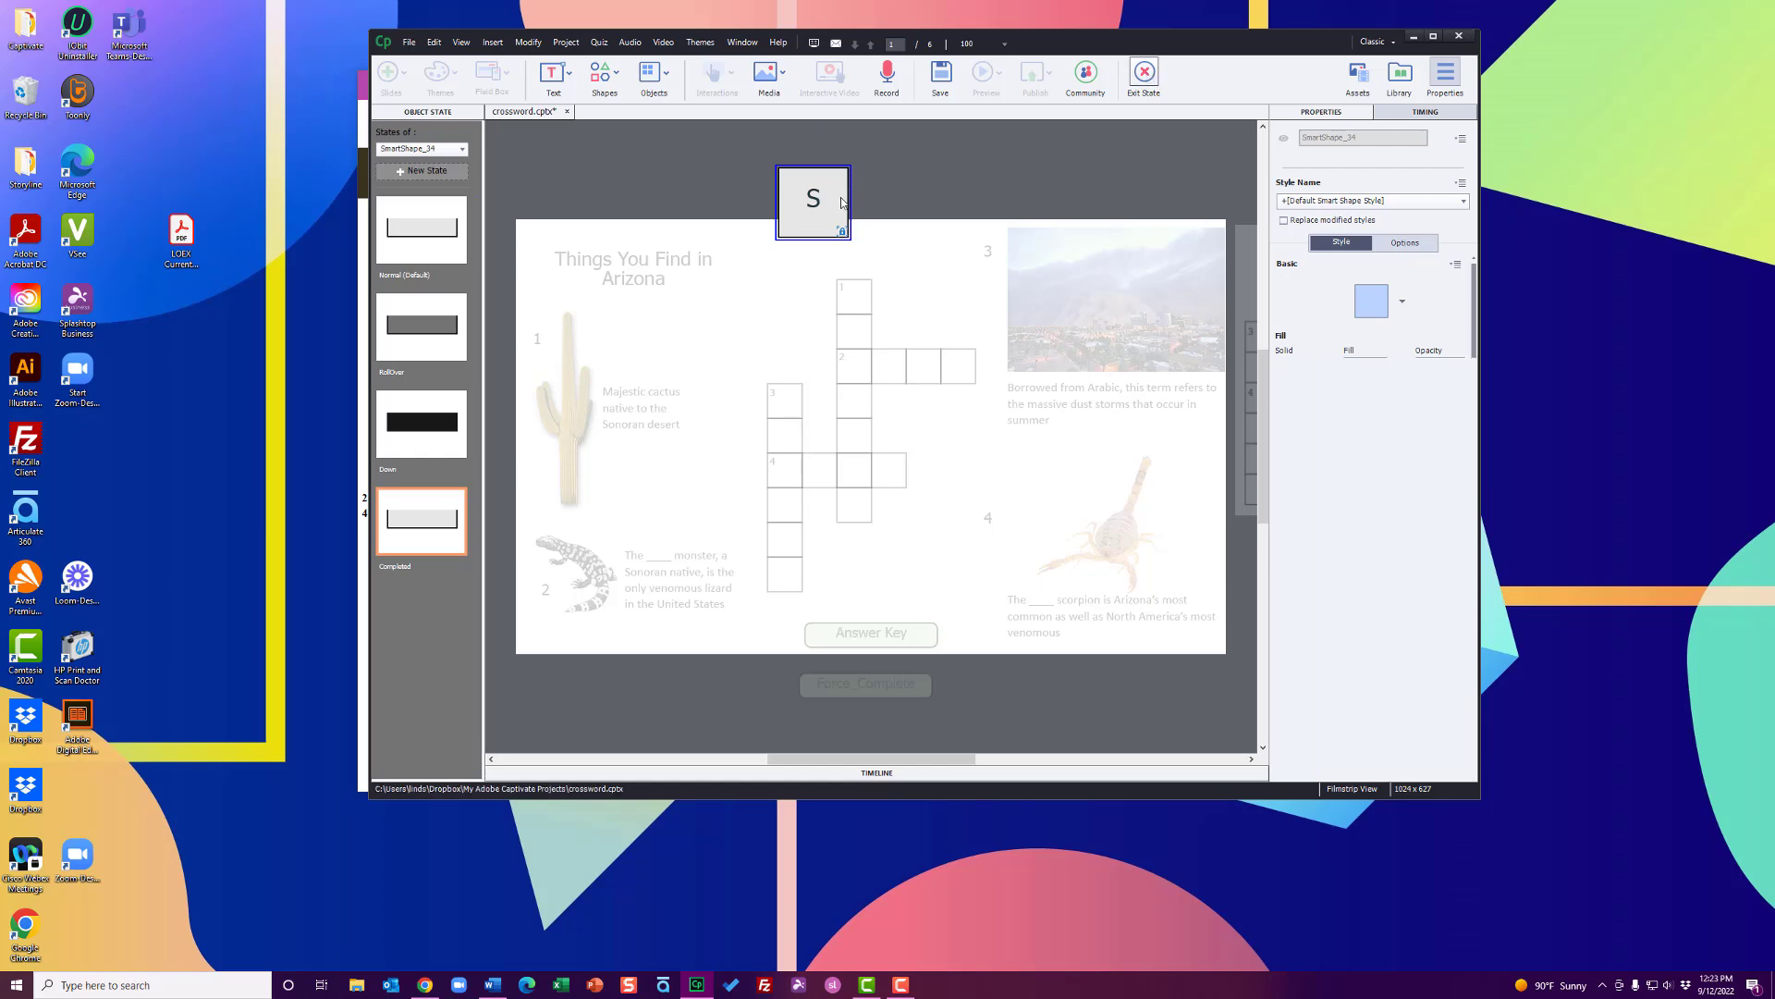
pyautogui.press('Escape')
# Step: Duplicate the grey square twice with Ctrl+D, placing the first copy below the original
pyautogui.rightClick(839, 196)
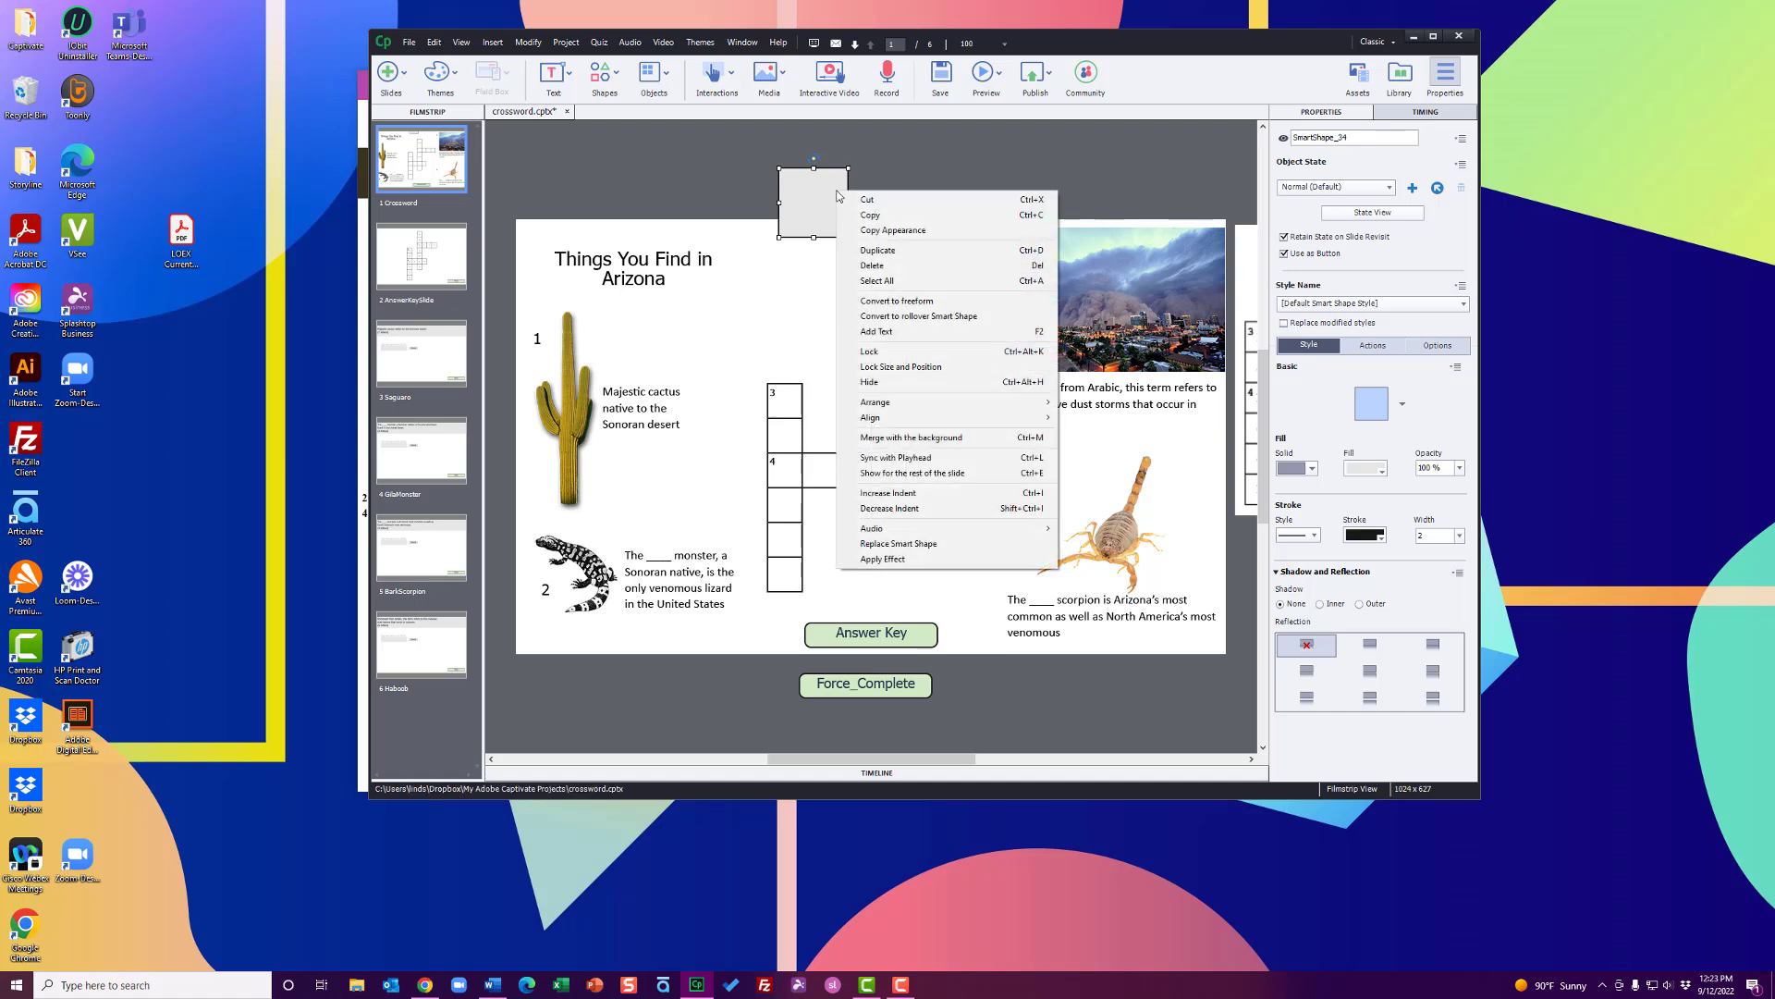
pyautogui.click(817, 189)
pyautogui.hotkey('ctrl', 'd')
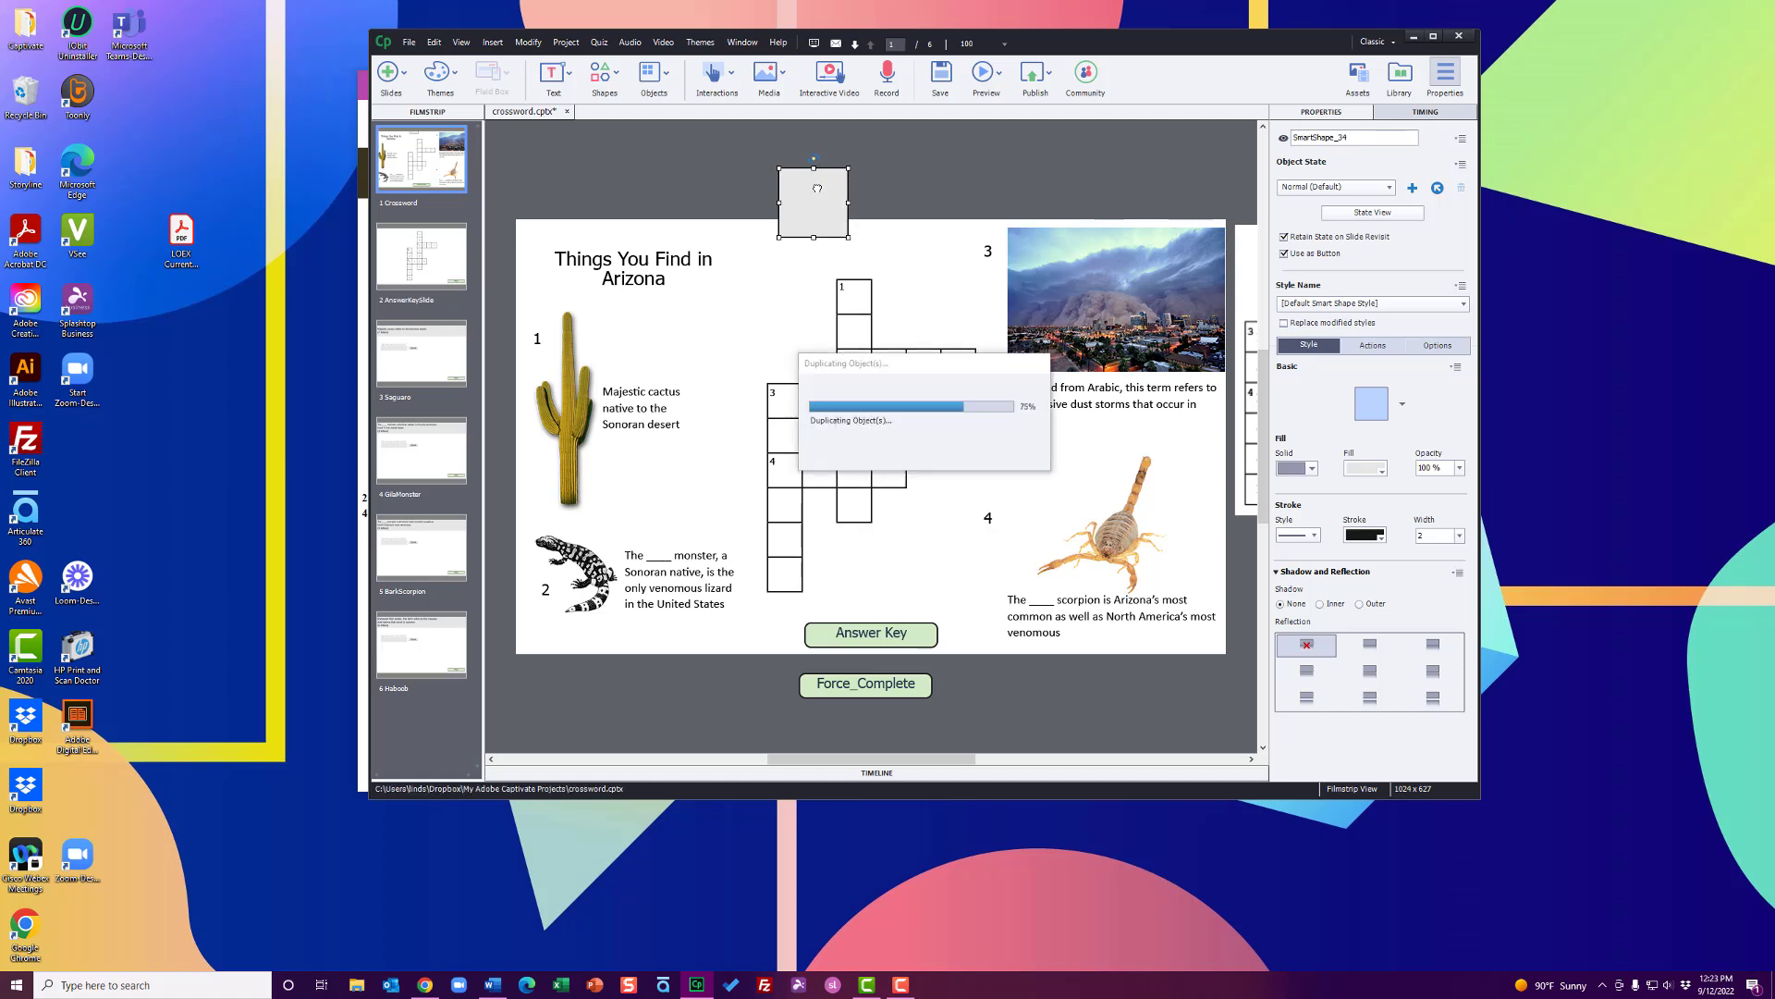
pyautogui.moveTo(817, 186); pyautogui.dragTo(812, 325)
pyautogui.hotkey('ctrl', 'd')
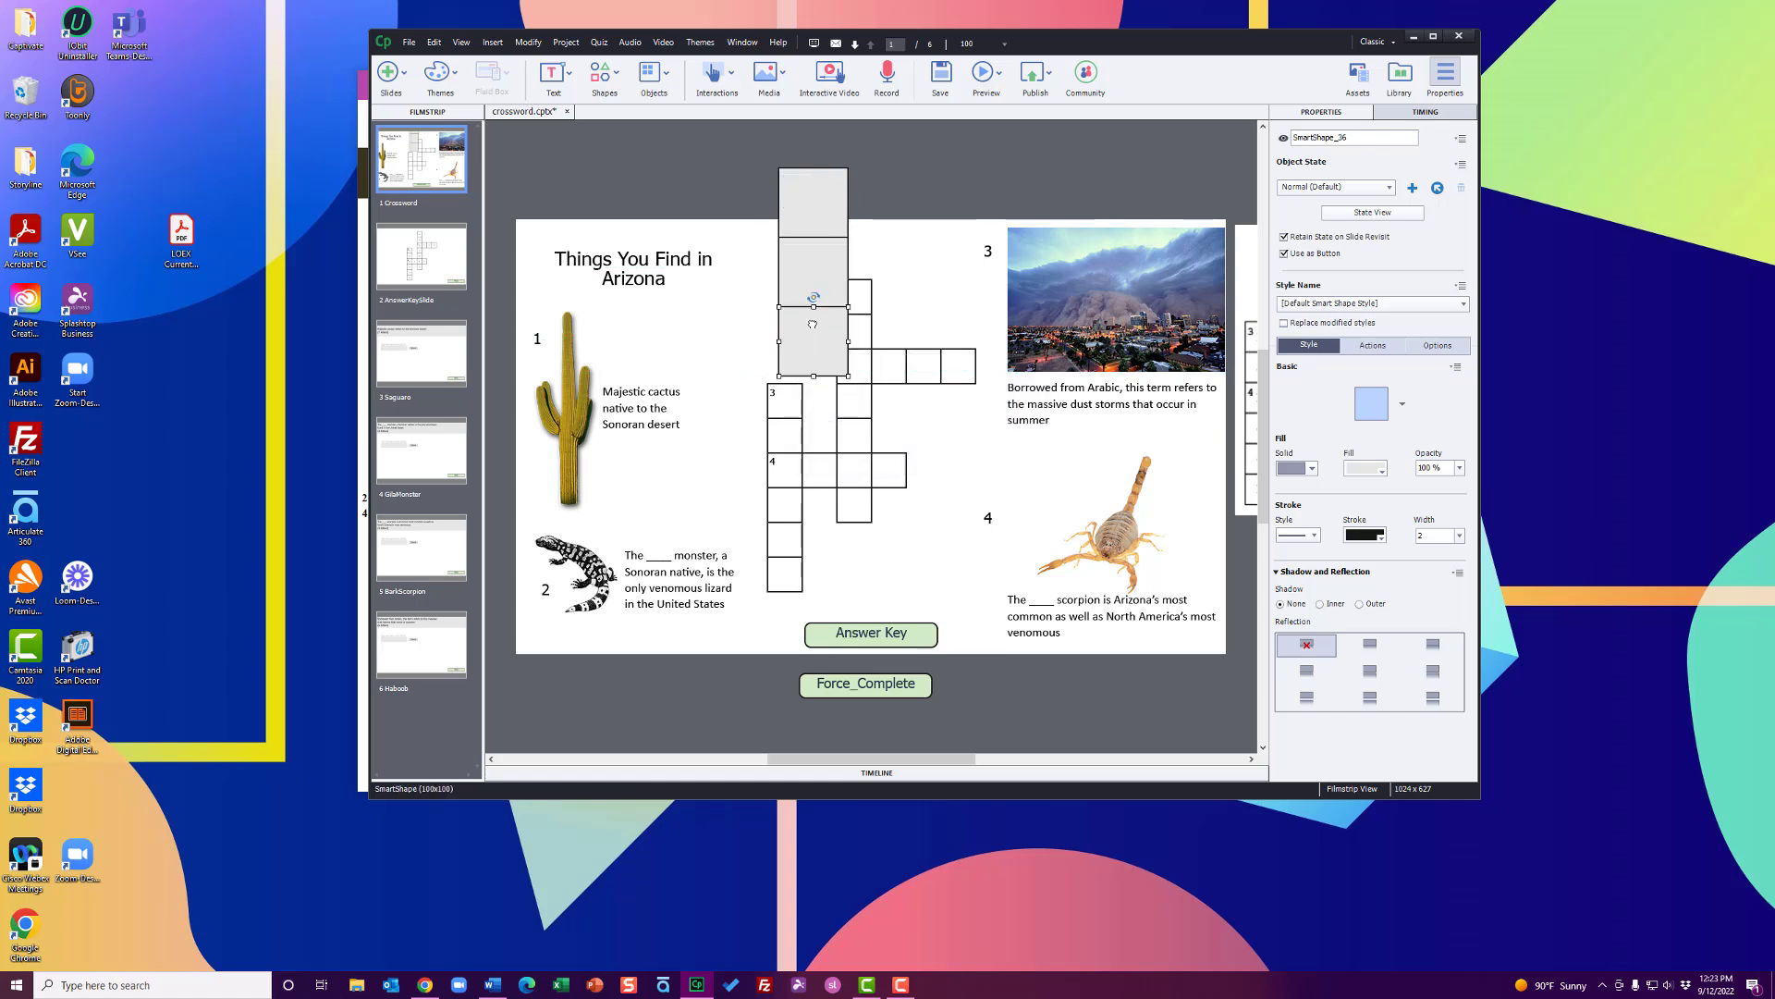
pyautogui.moveTo(942, 758); pyautogui.dragTo(975, 758)
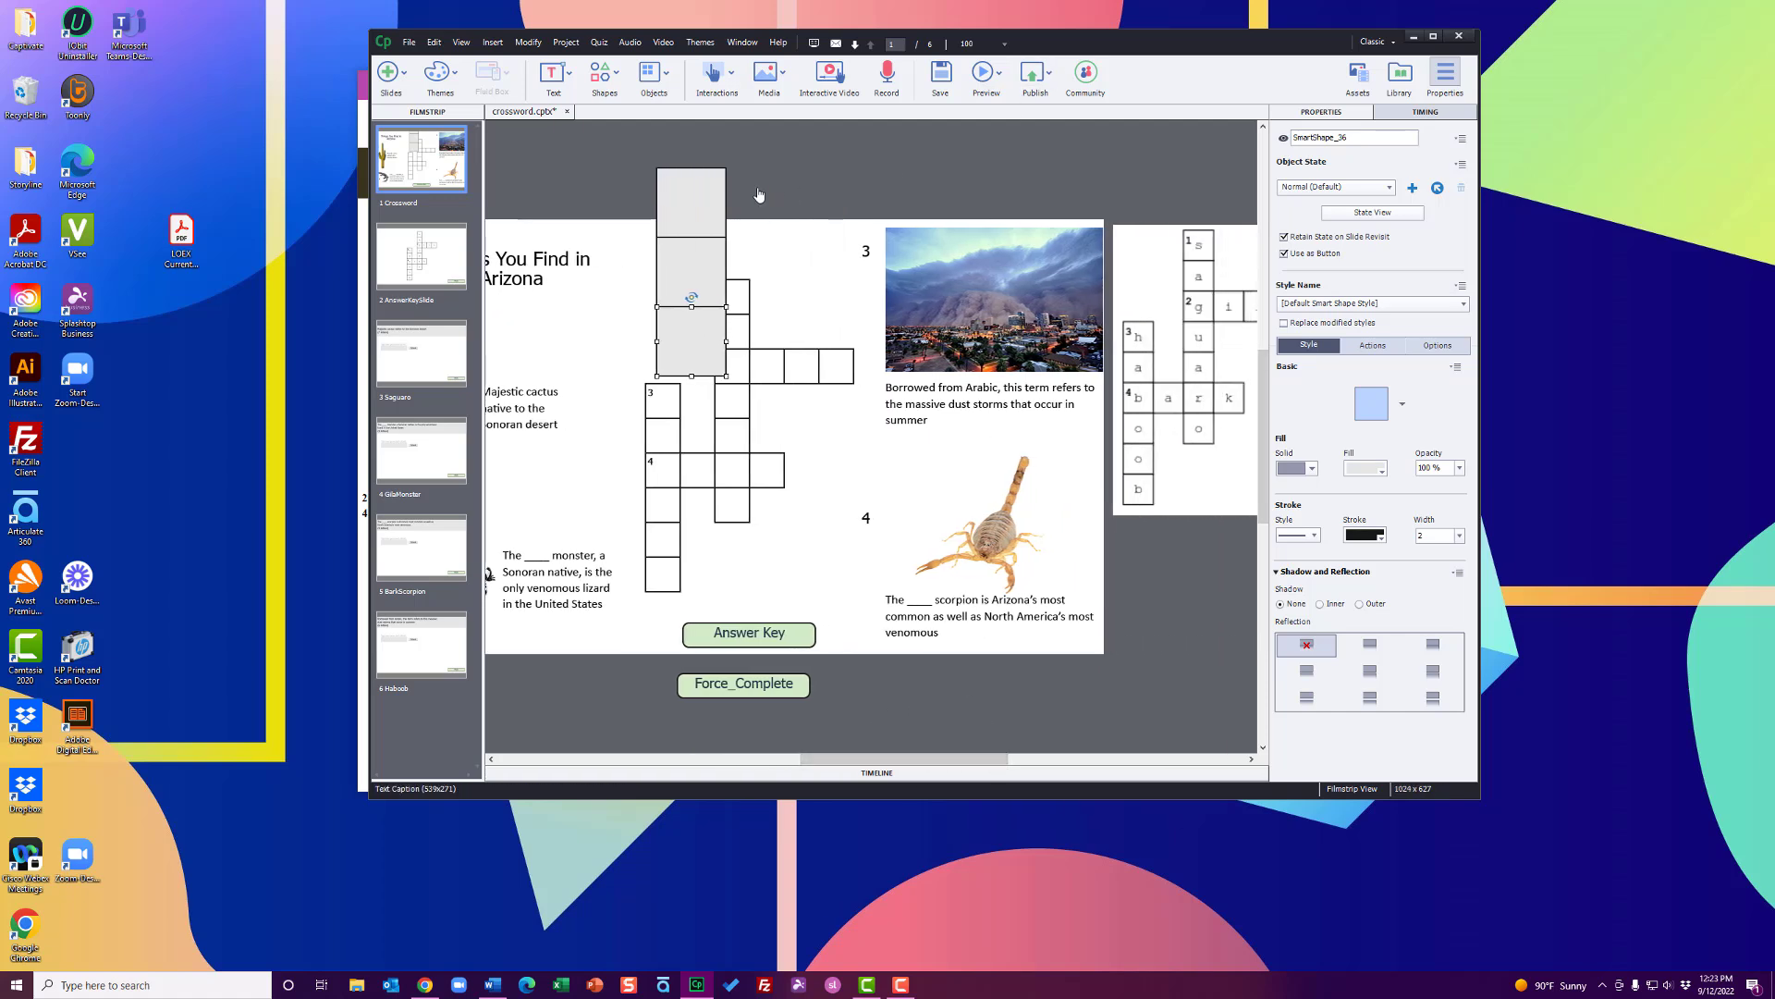
# Step: Check in State View that the original and copy SmartShape_35 both have the Completed S state
pyautogui.click(701, 202)
pyautogui.click(1347, 215)
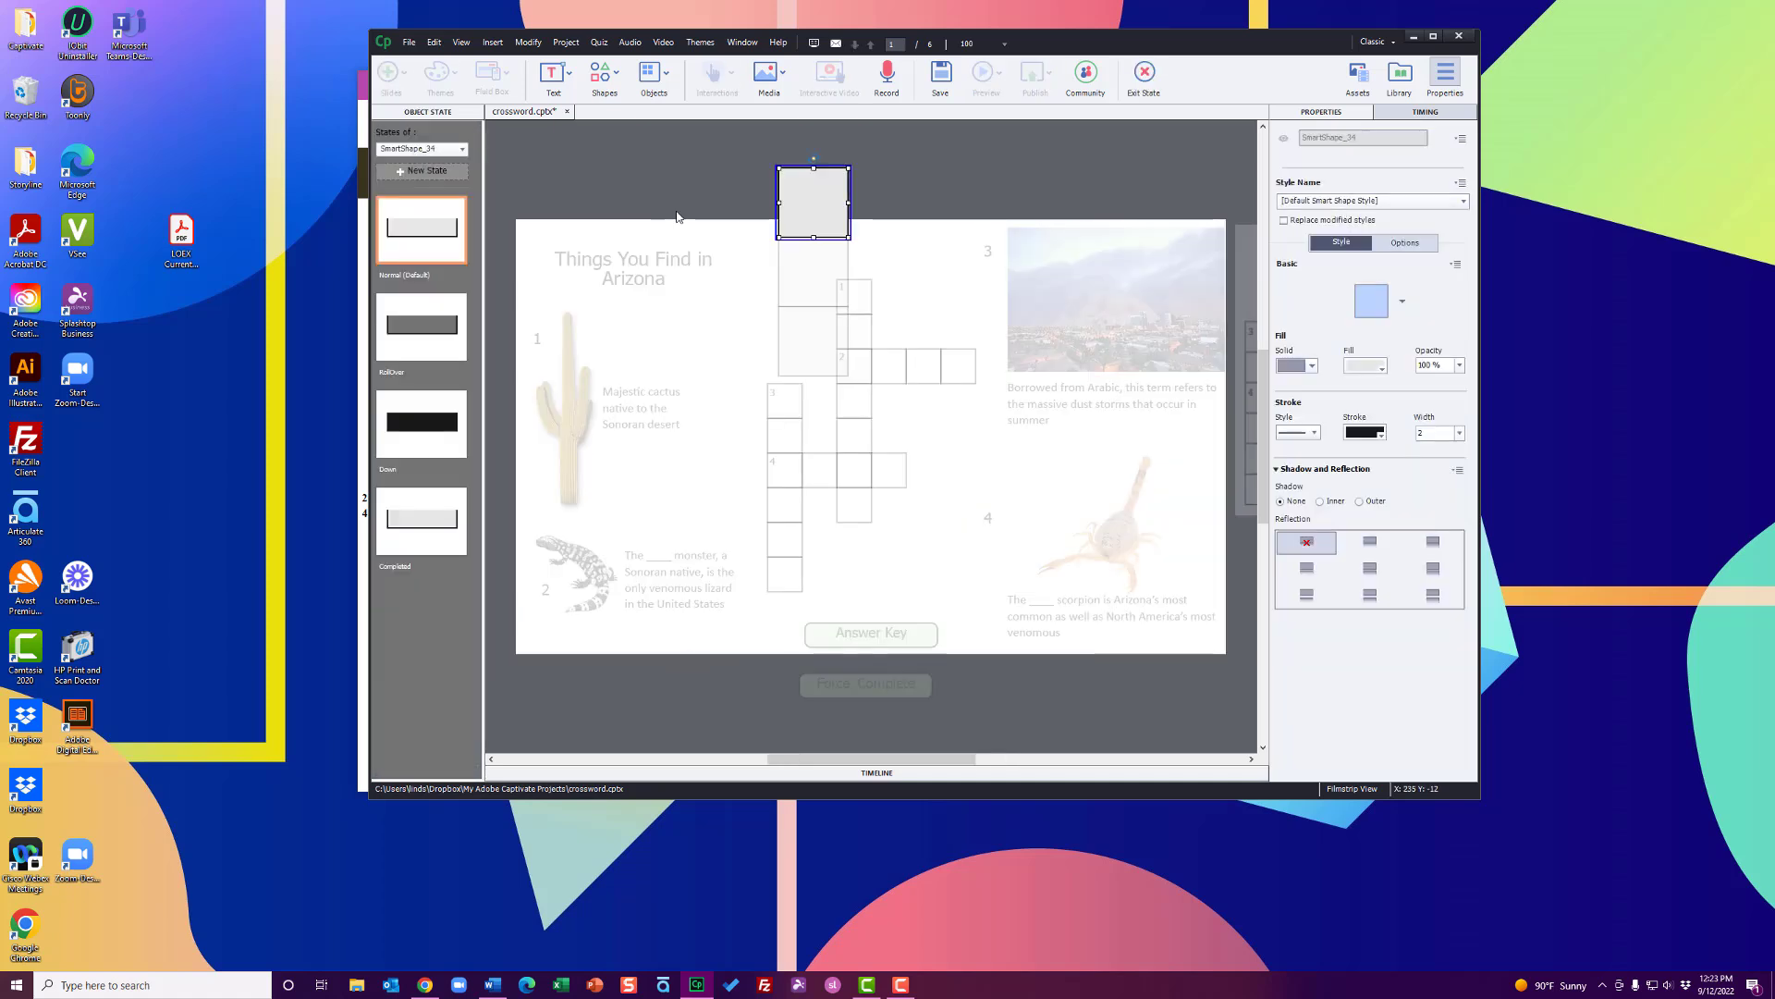
pyautogui.click(448, 534)
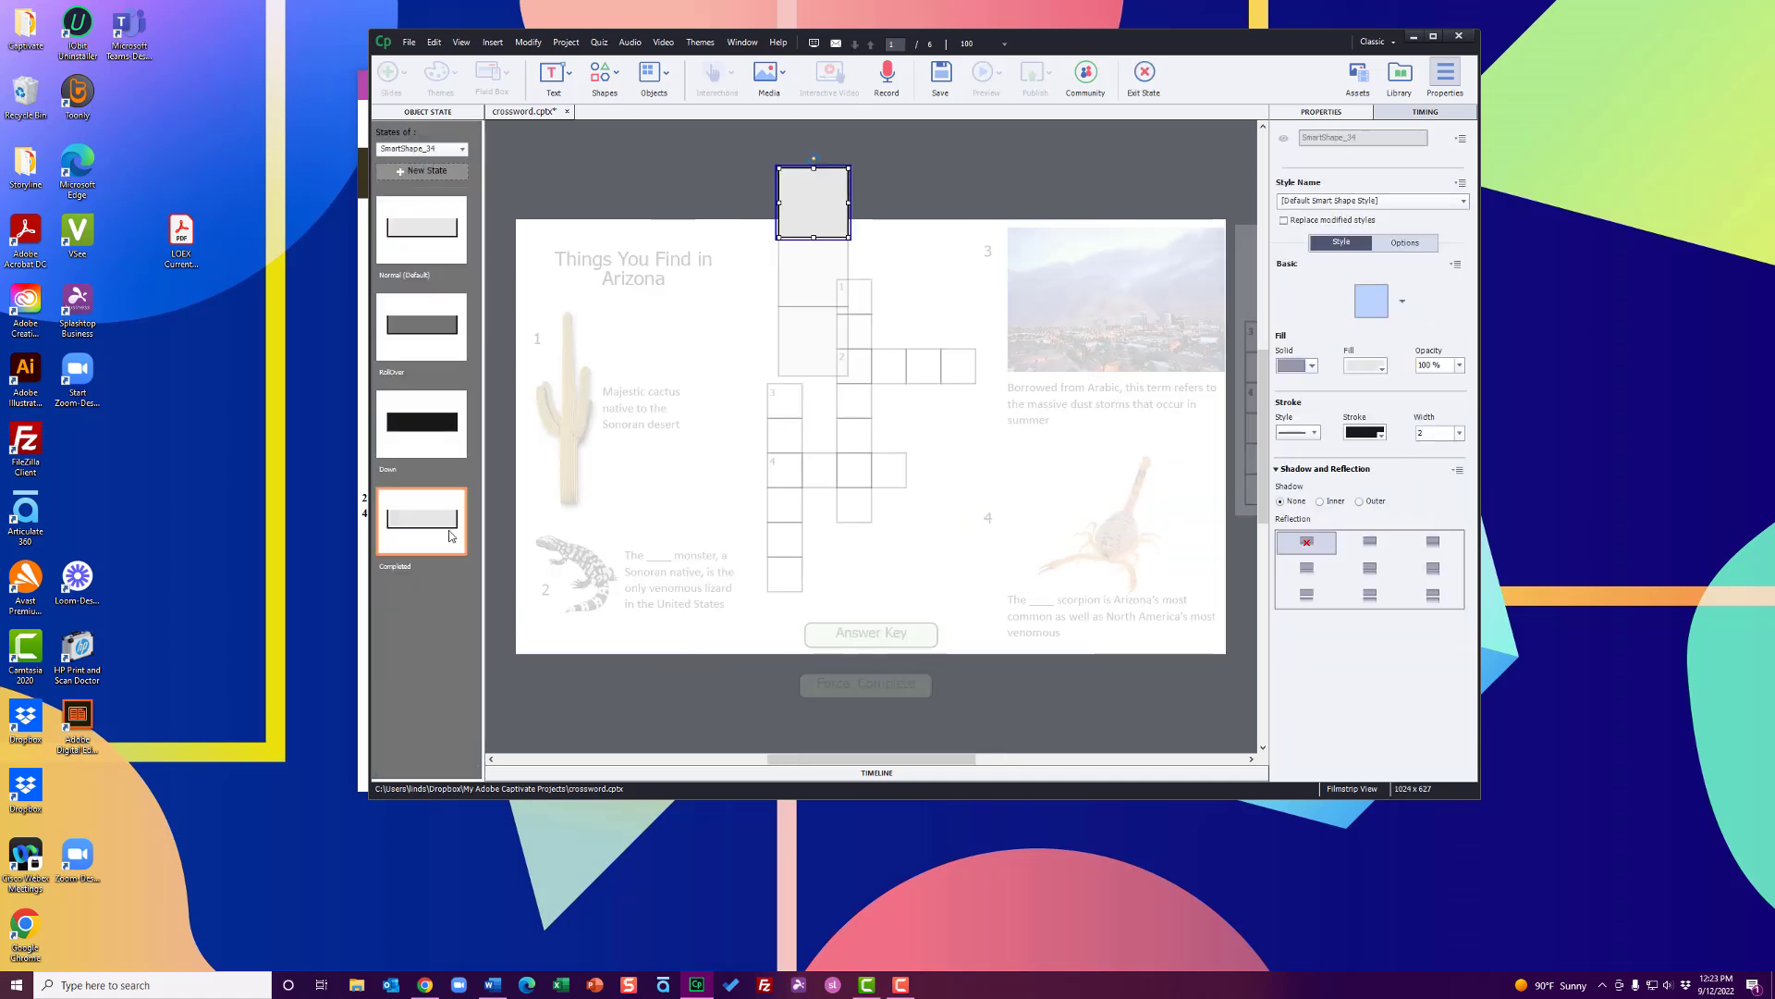
pyautogui.click(444, 149)
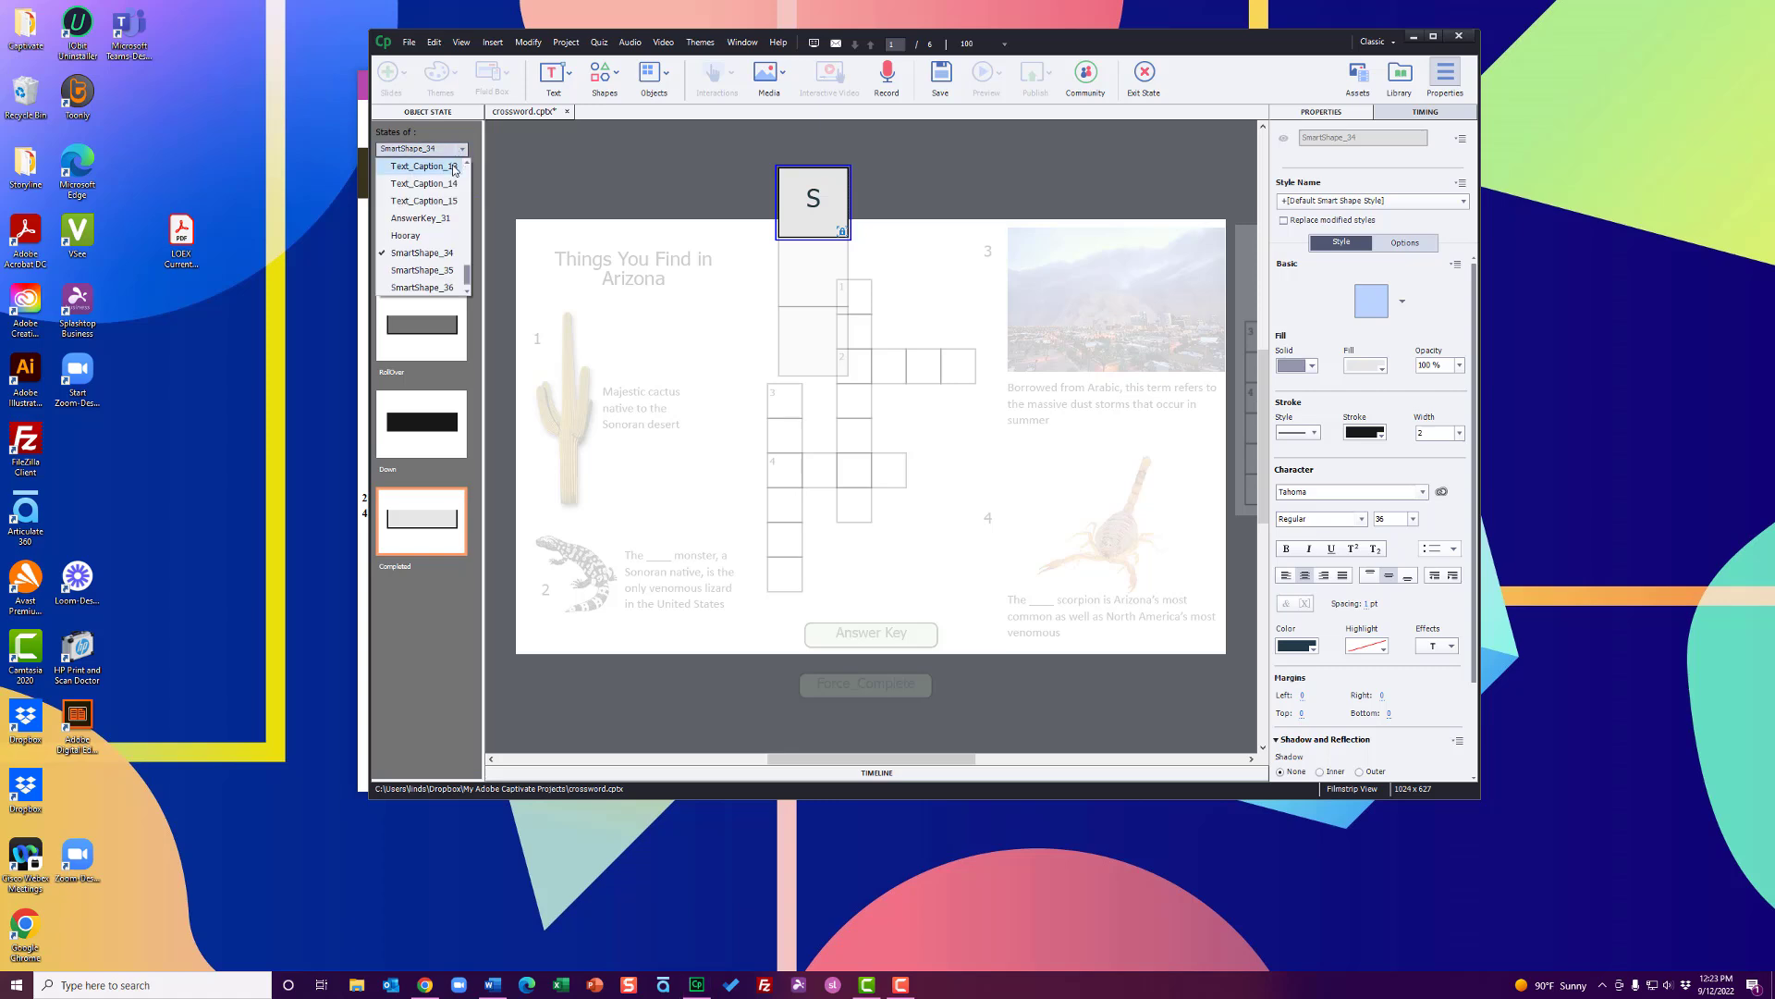
pyautogui.click(440, 279)
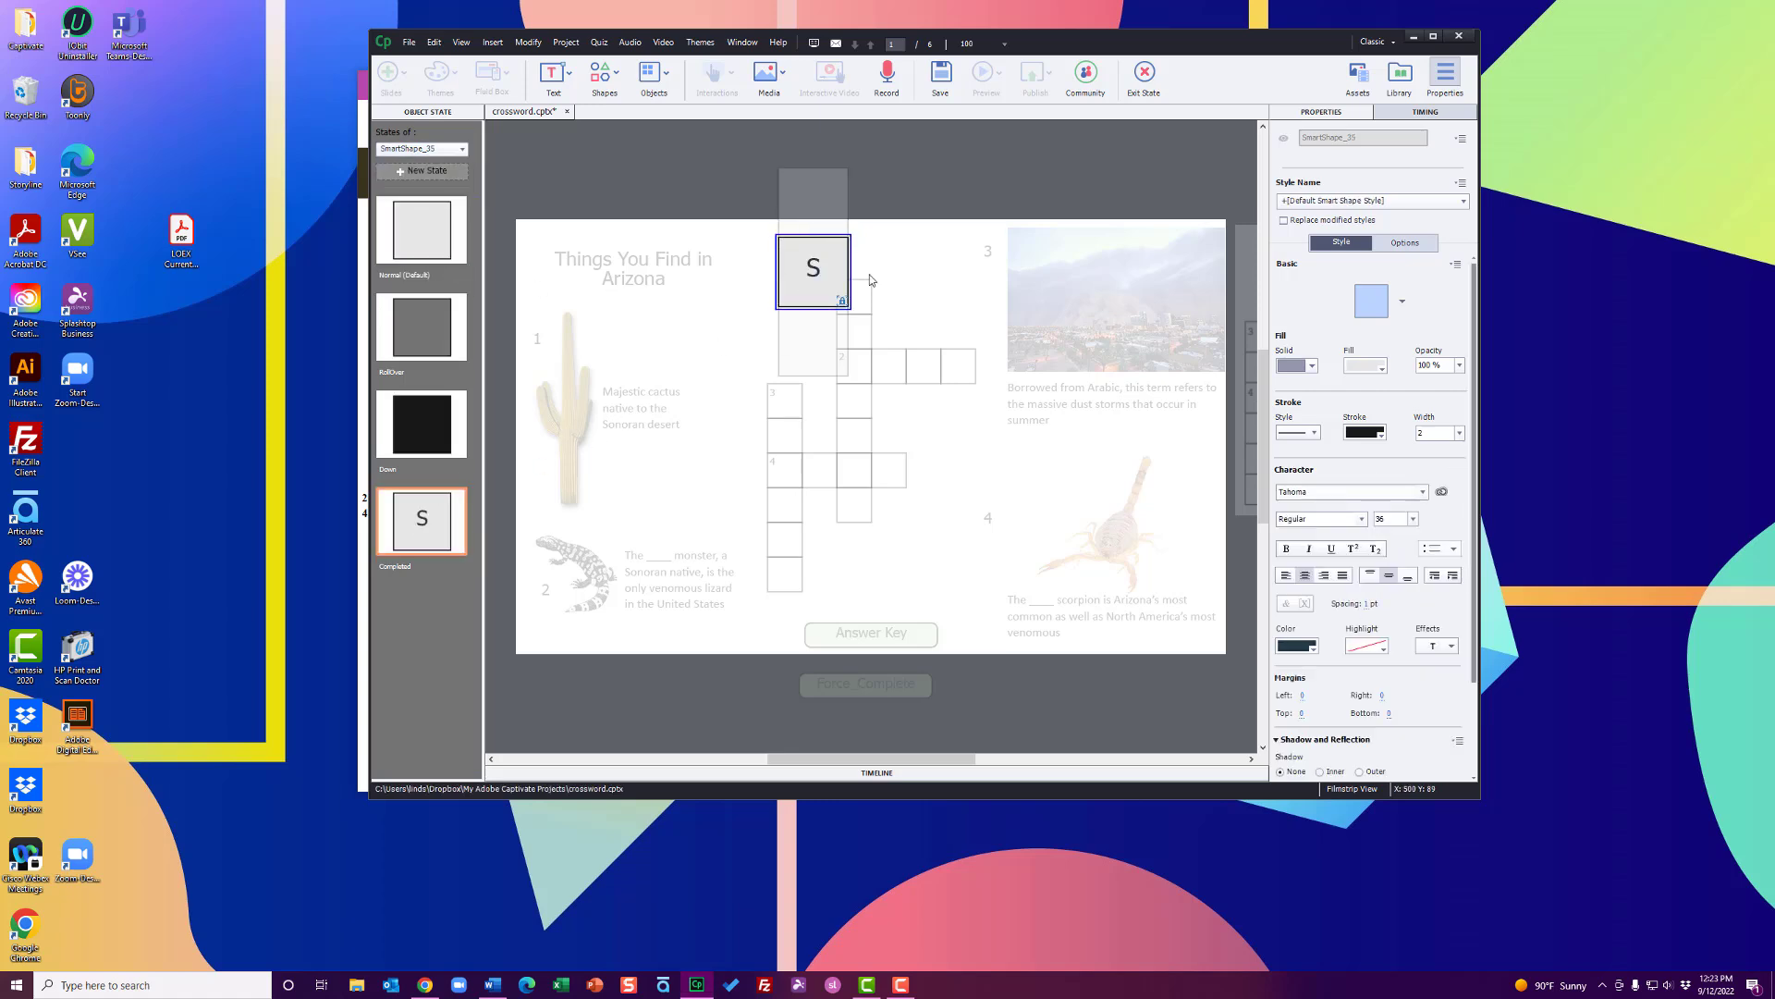
pyautogui.moveTo(925, 757); pyautogui.dragTo(965, 756)
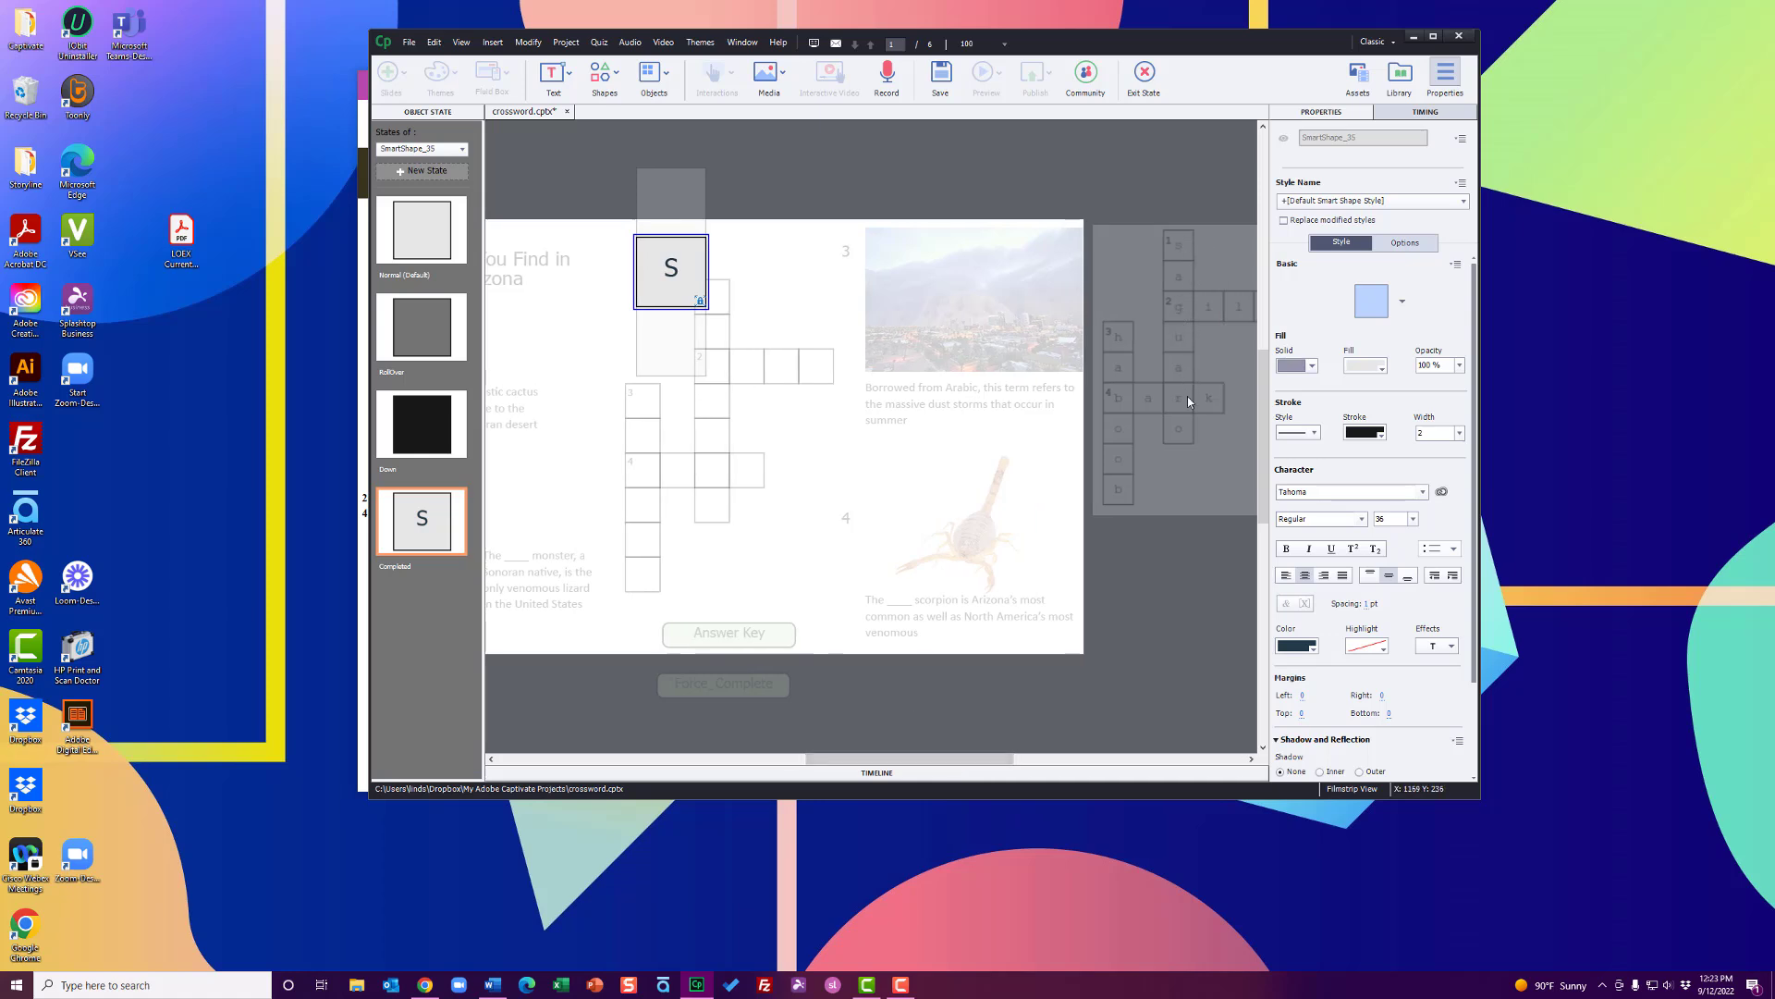
pyautogui.click(840, 215)
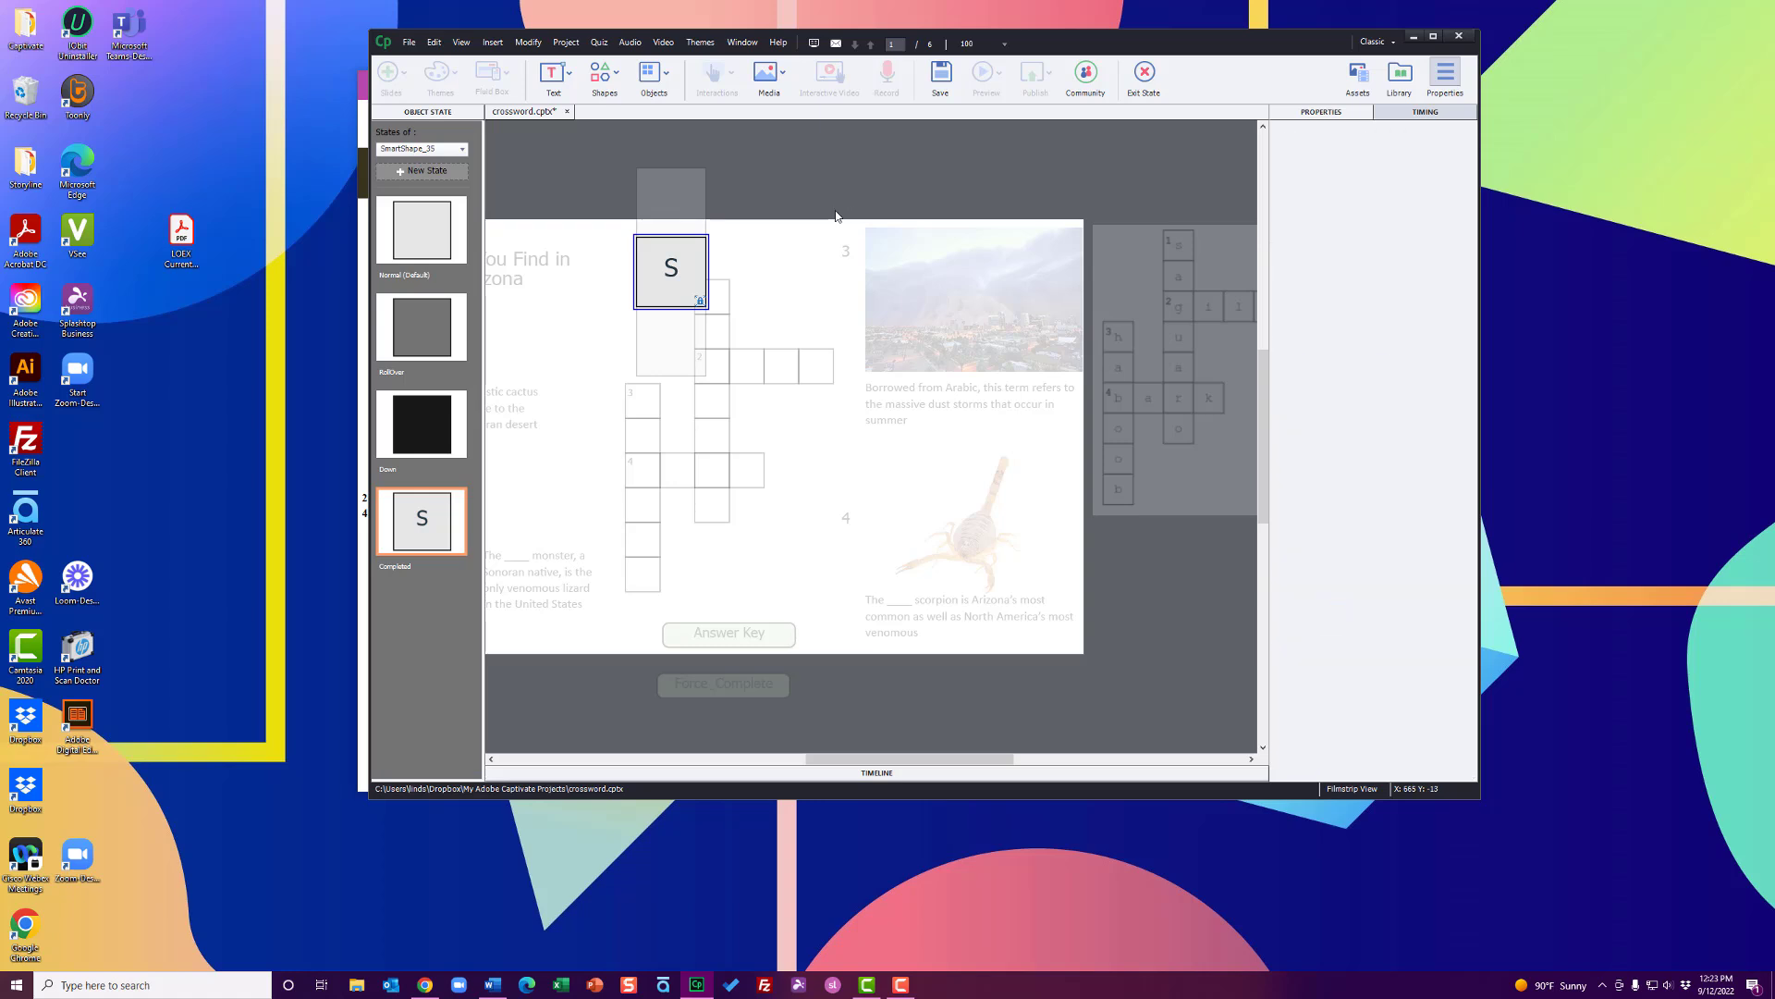
pyautogui.click(1133, 80)
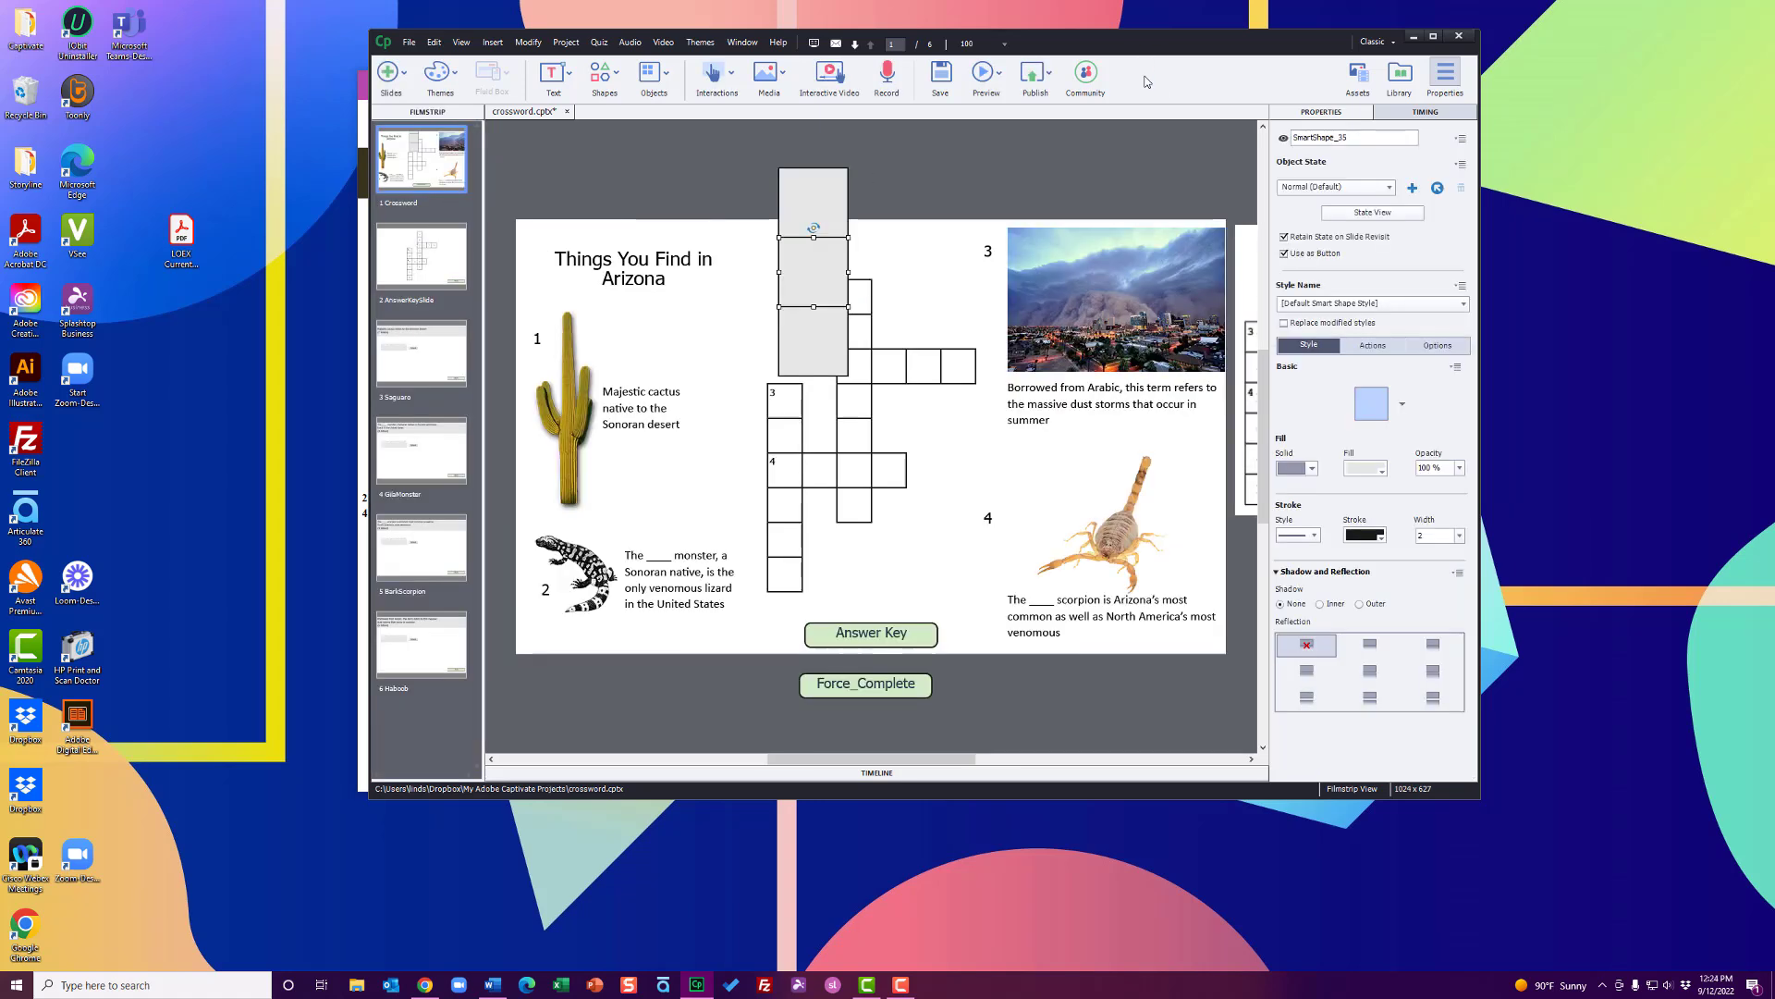
# Step: Delete all three test squares from the slide
pyautogui.click(820, 181)
pyautogui.press('Delete')
pyautogui.click(813, 271)
pyautogui.press('Delete')
pyautogui.click(815, 347)
pyautogui.press('Delete')
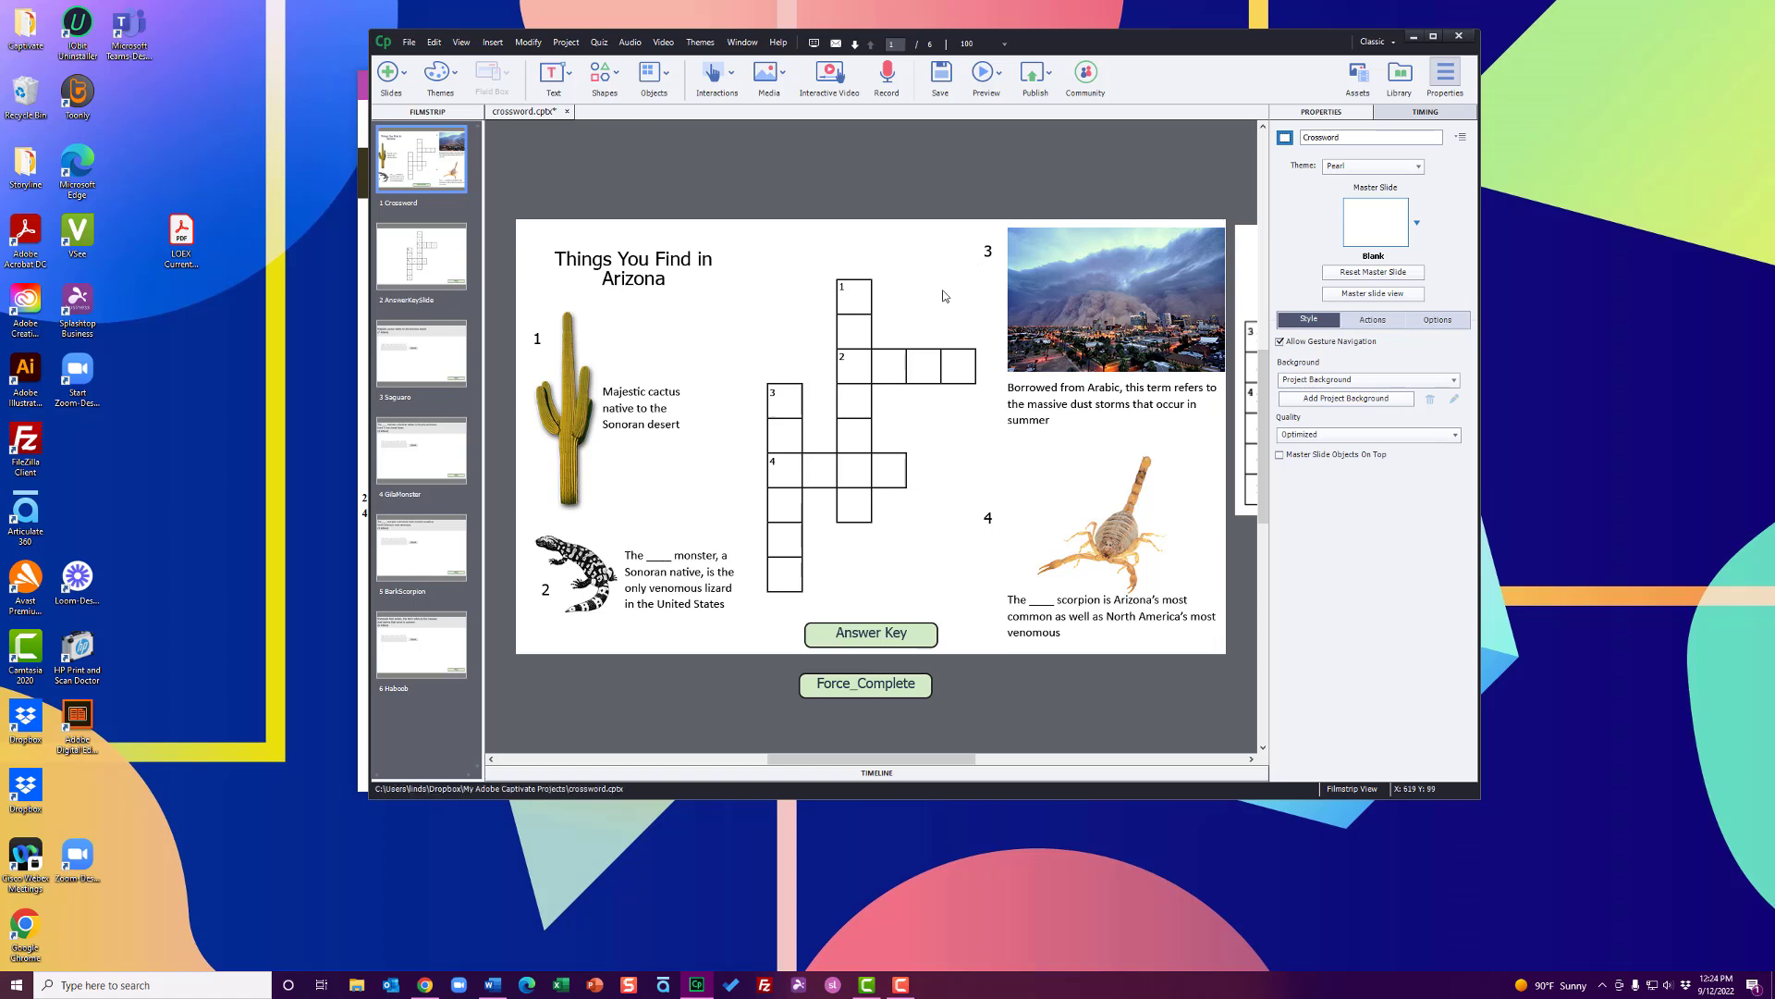
pyautogui.click(879, 773)
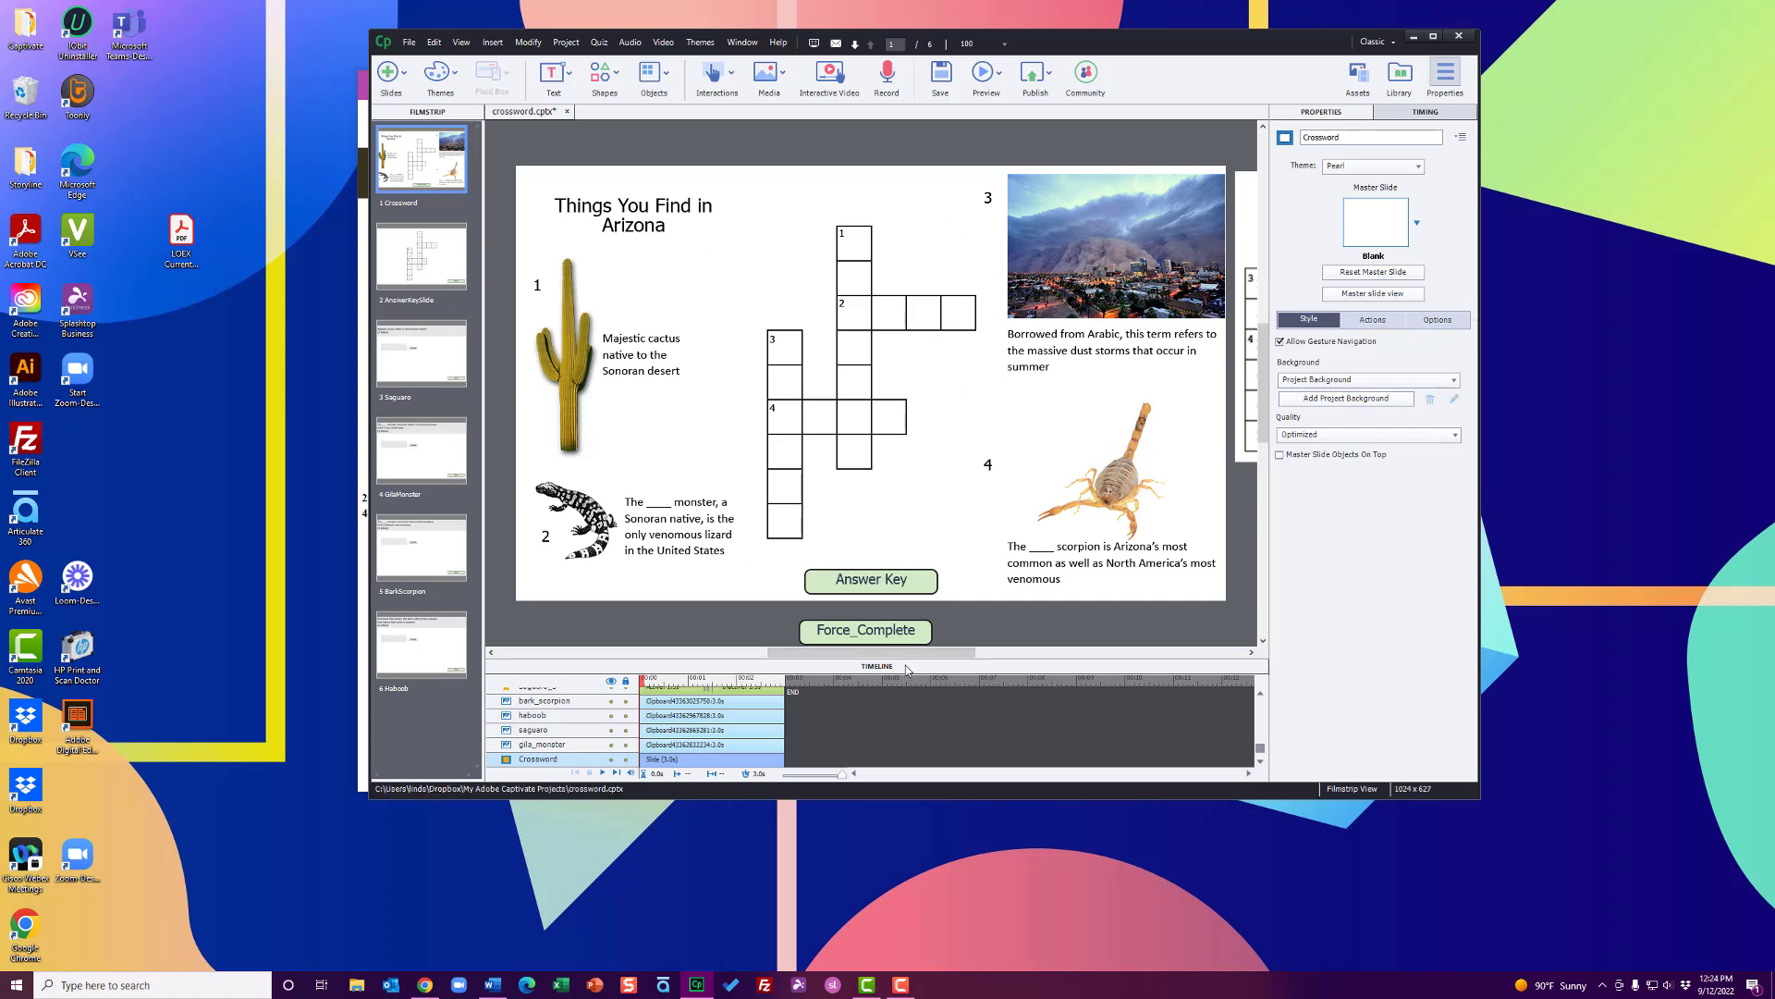
pyautogui.moveTo(907, 656); pyautogui.dragTo(934, 508)
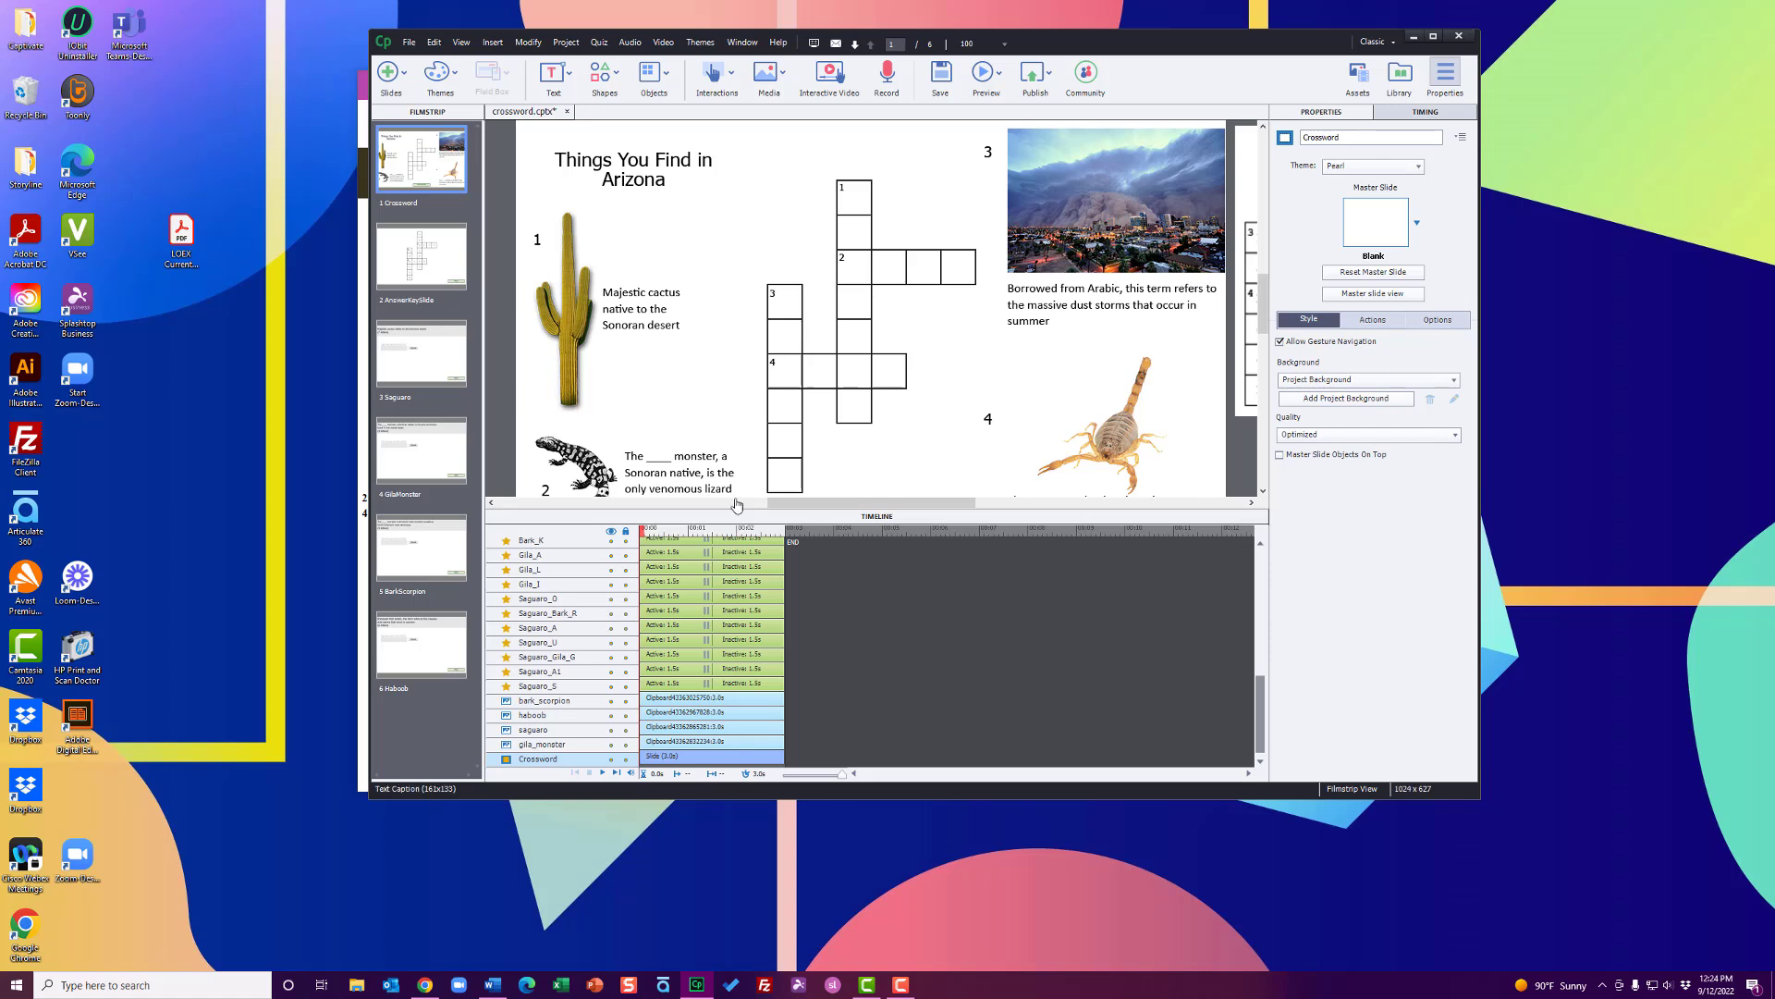
pyautogui.moveTo(1260, 695); pyautogui.dragTo(1252, 647)
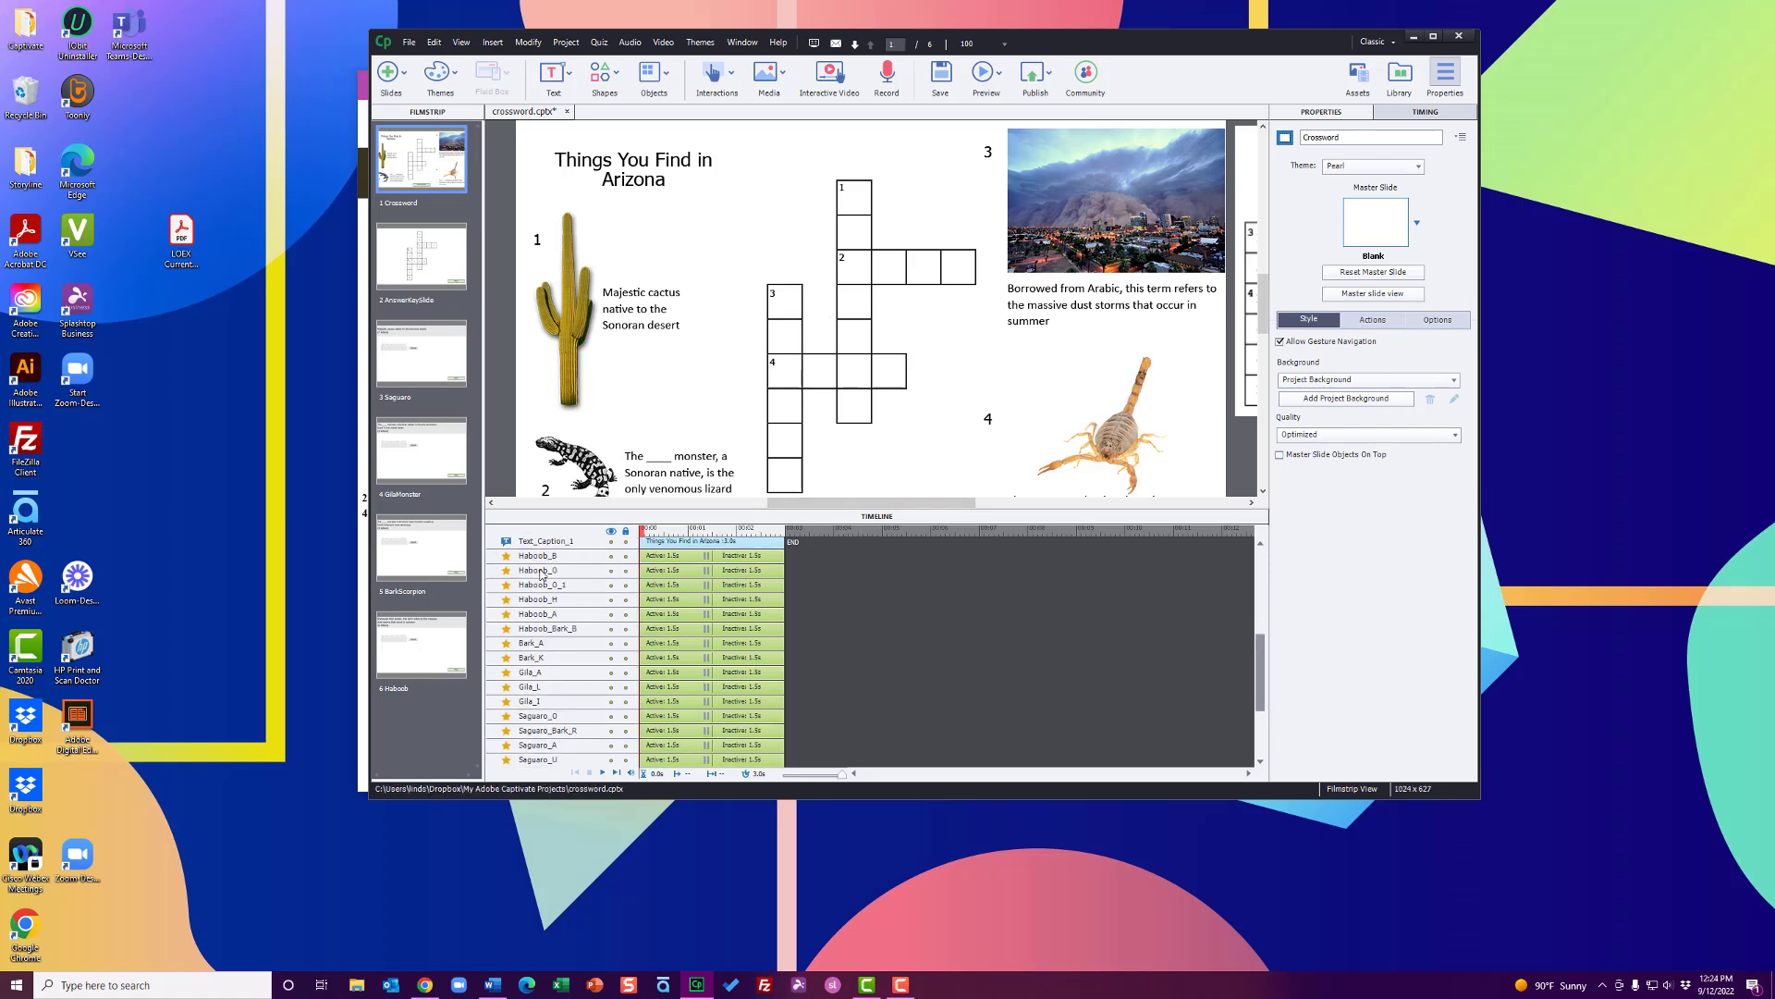
pyautogui.click(794, 316)
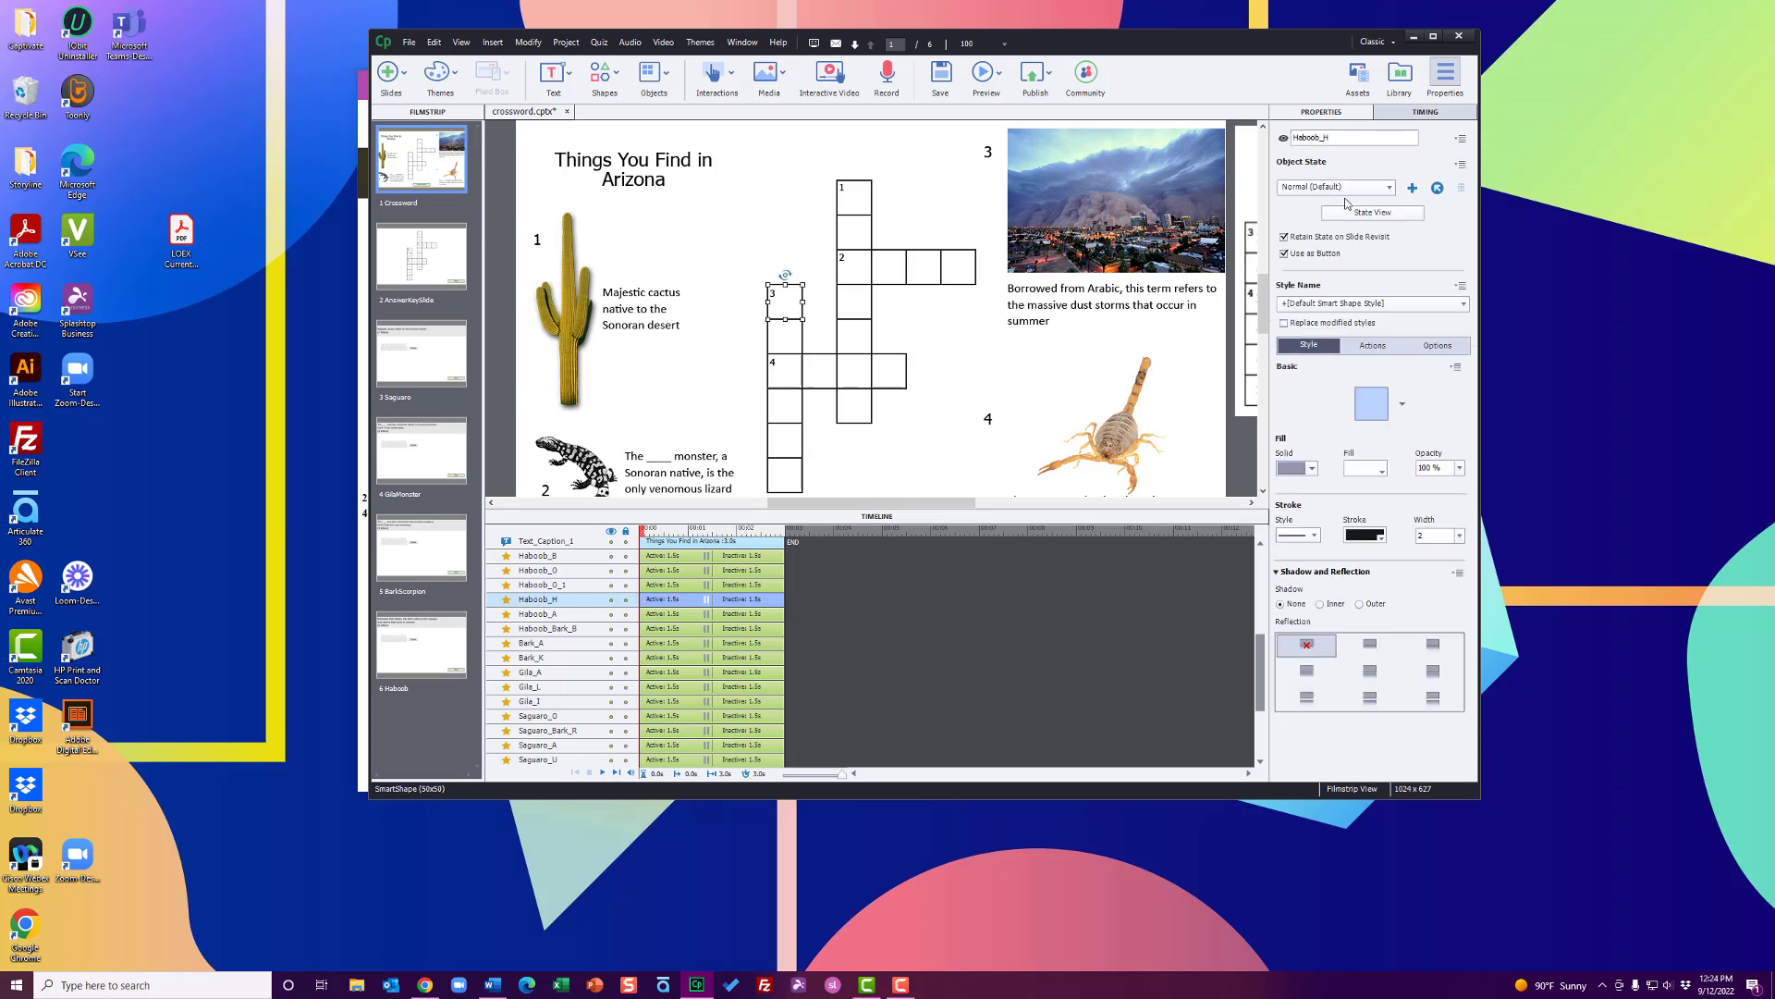
pyautogui.click(1335, 137)
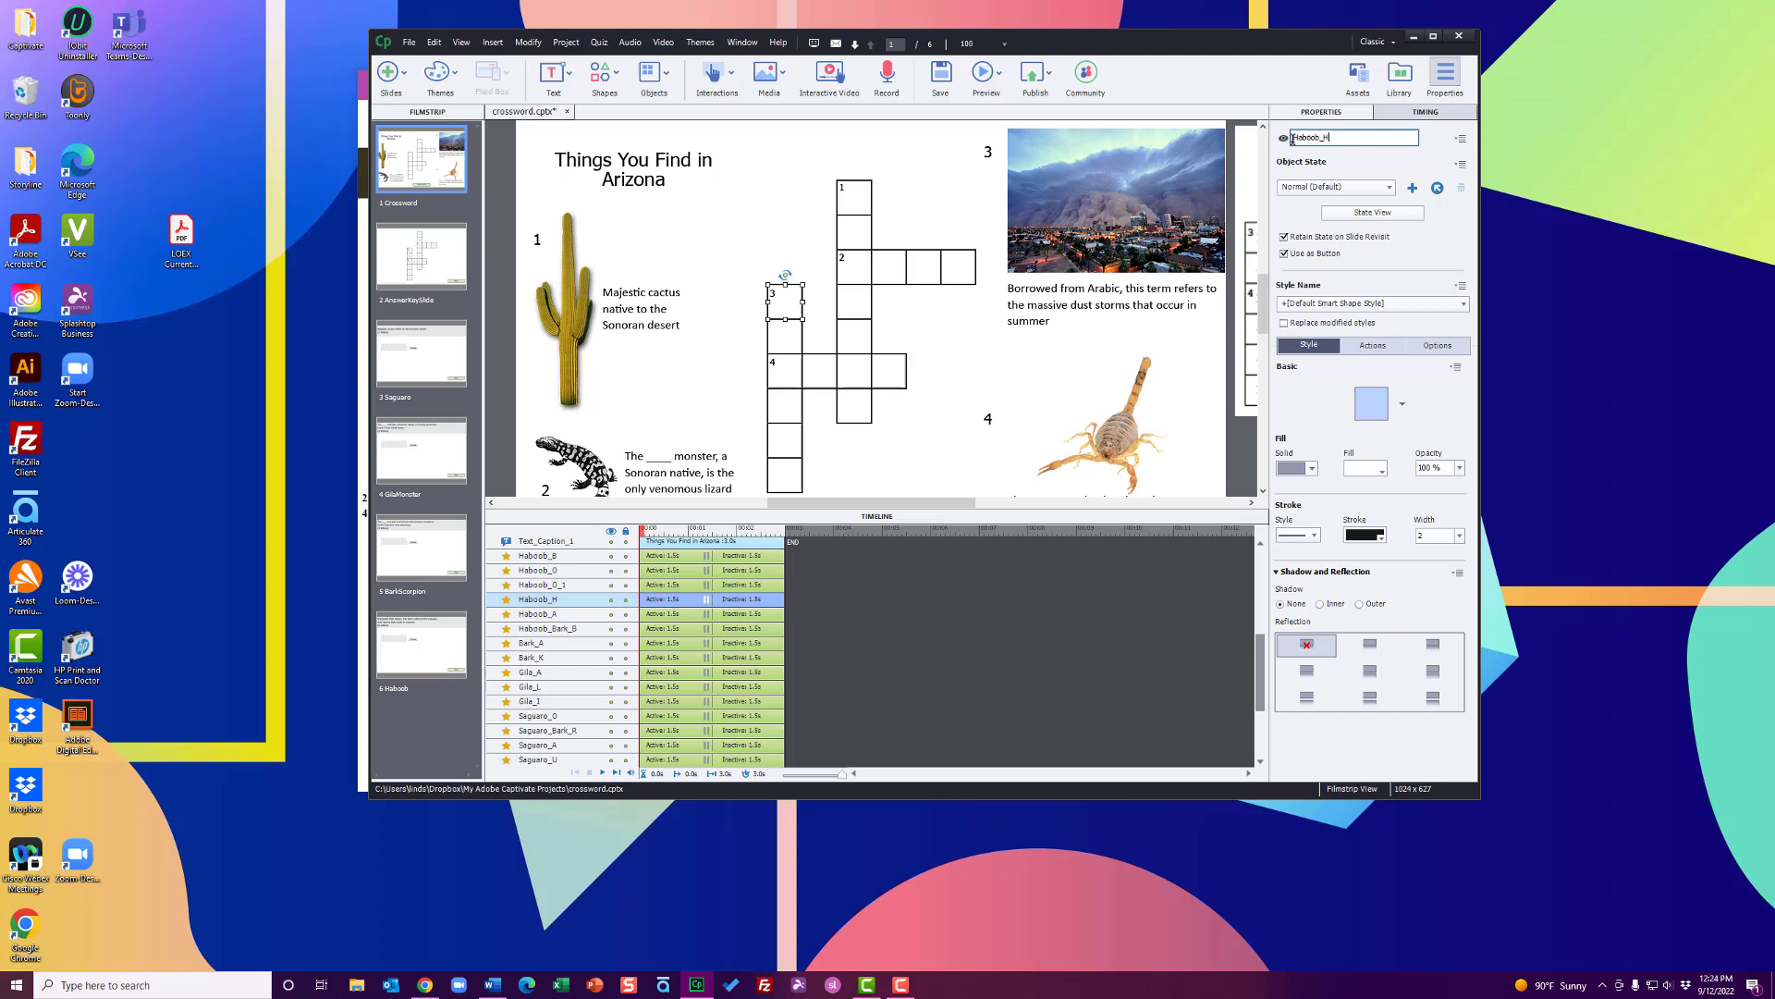
pyautogui.moveTo(1298, 138); pyautogui.dragTo(1317, 142)
pyautogui.click(1344, 136)
pyautogui.doubleClick(1317, 137)
pyautogui.click(974, 627)
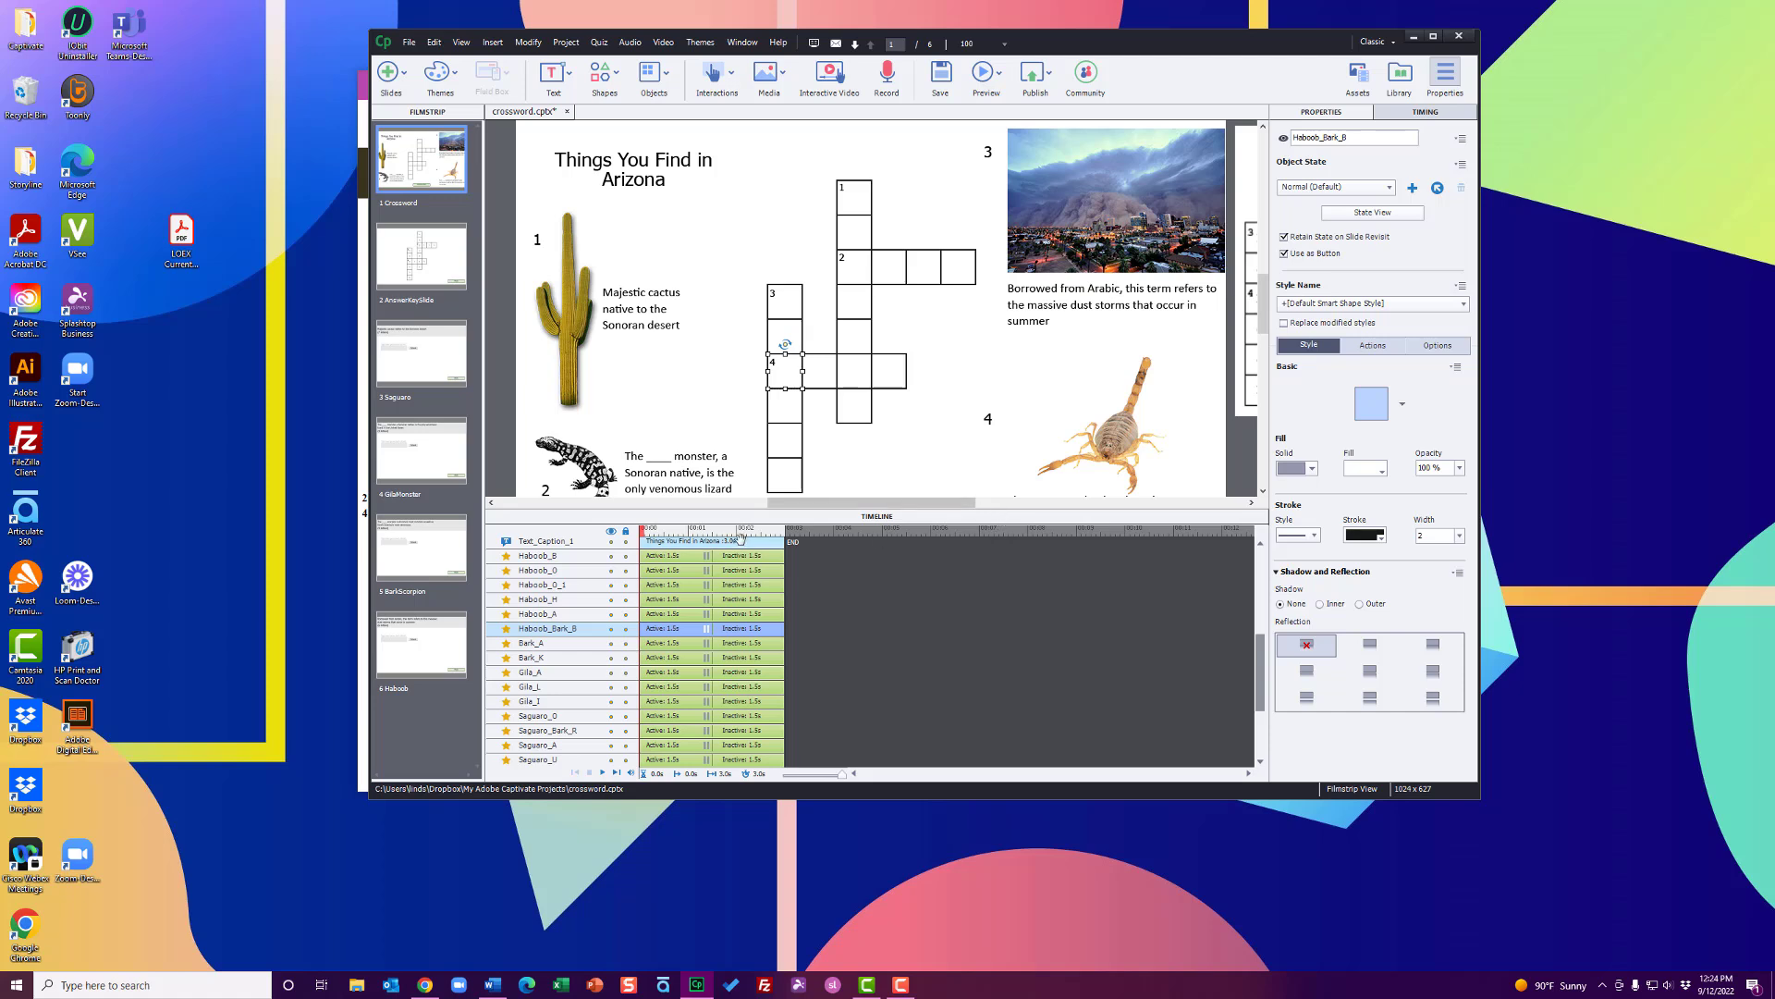
pyautogui.moveTo(1260, 666); pyautogui.dragTo(1246, 579)
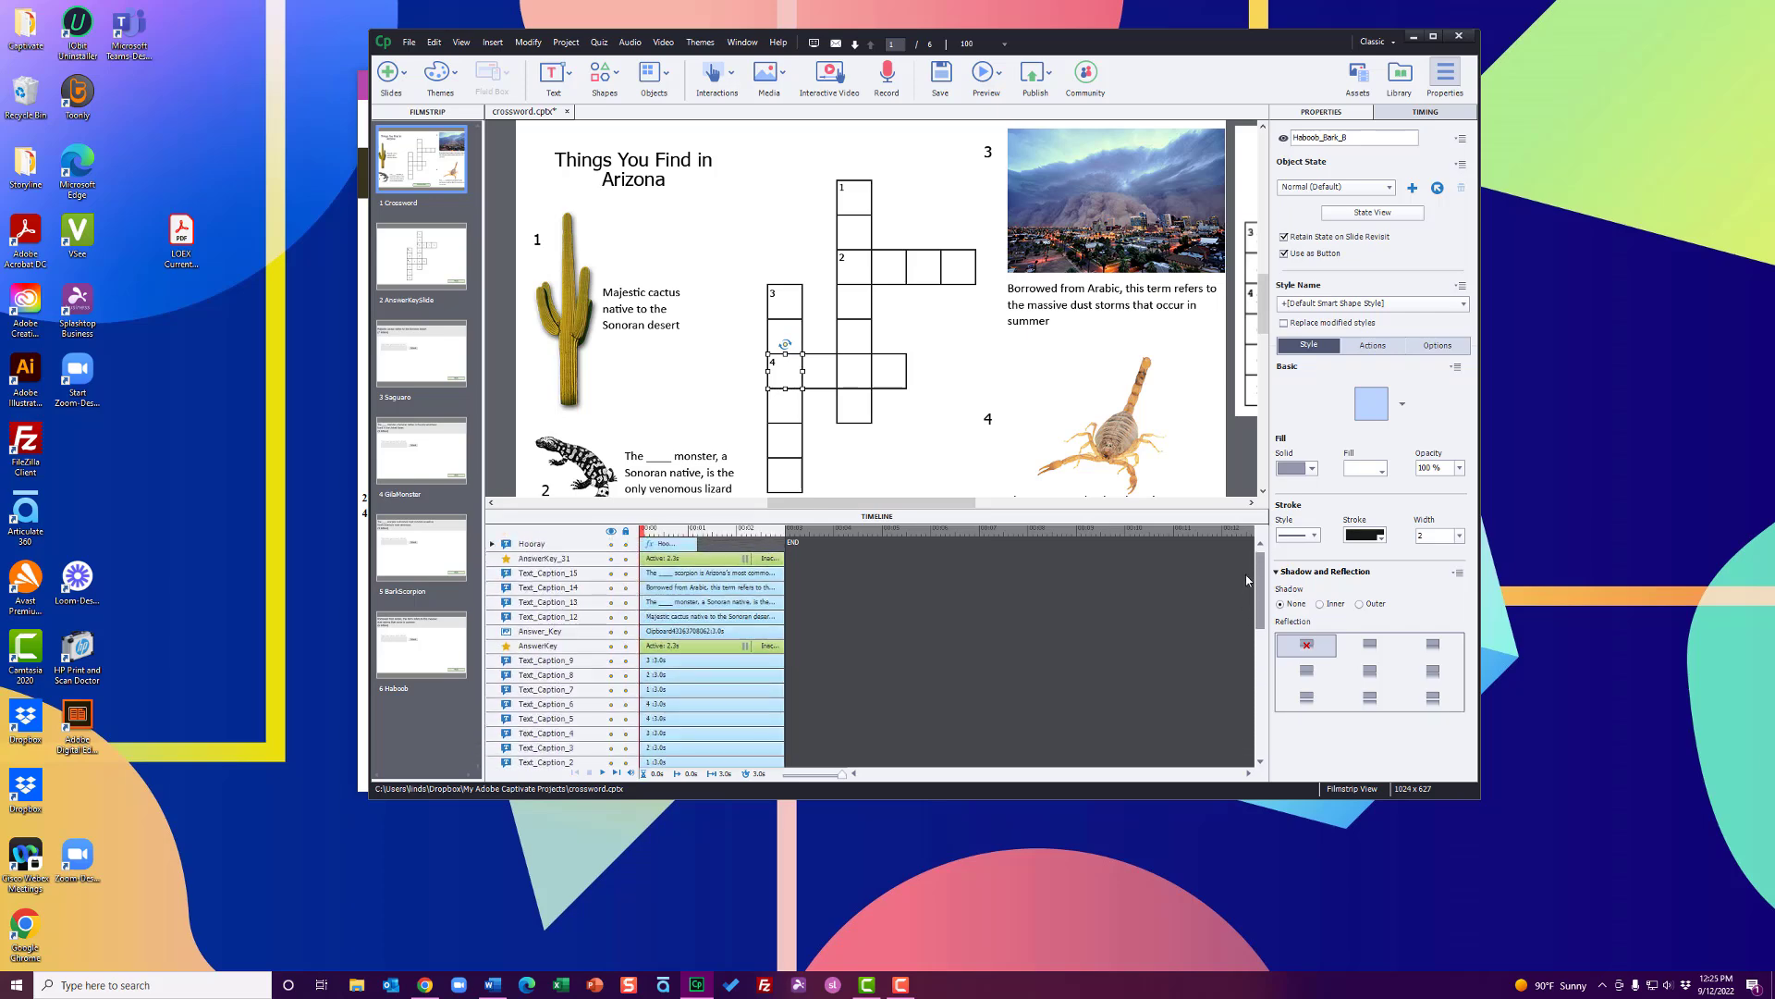
pyautogui.moveTo(1201, 510); pyautogui.dragTo(1214, 621)
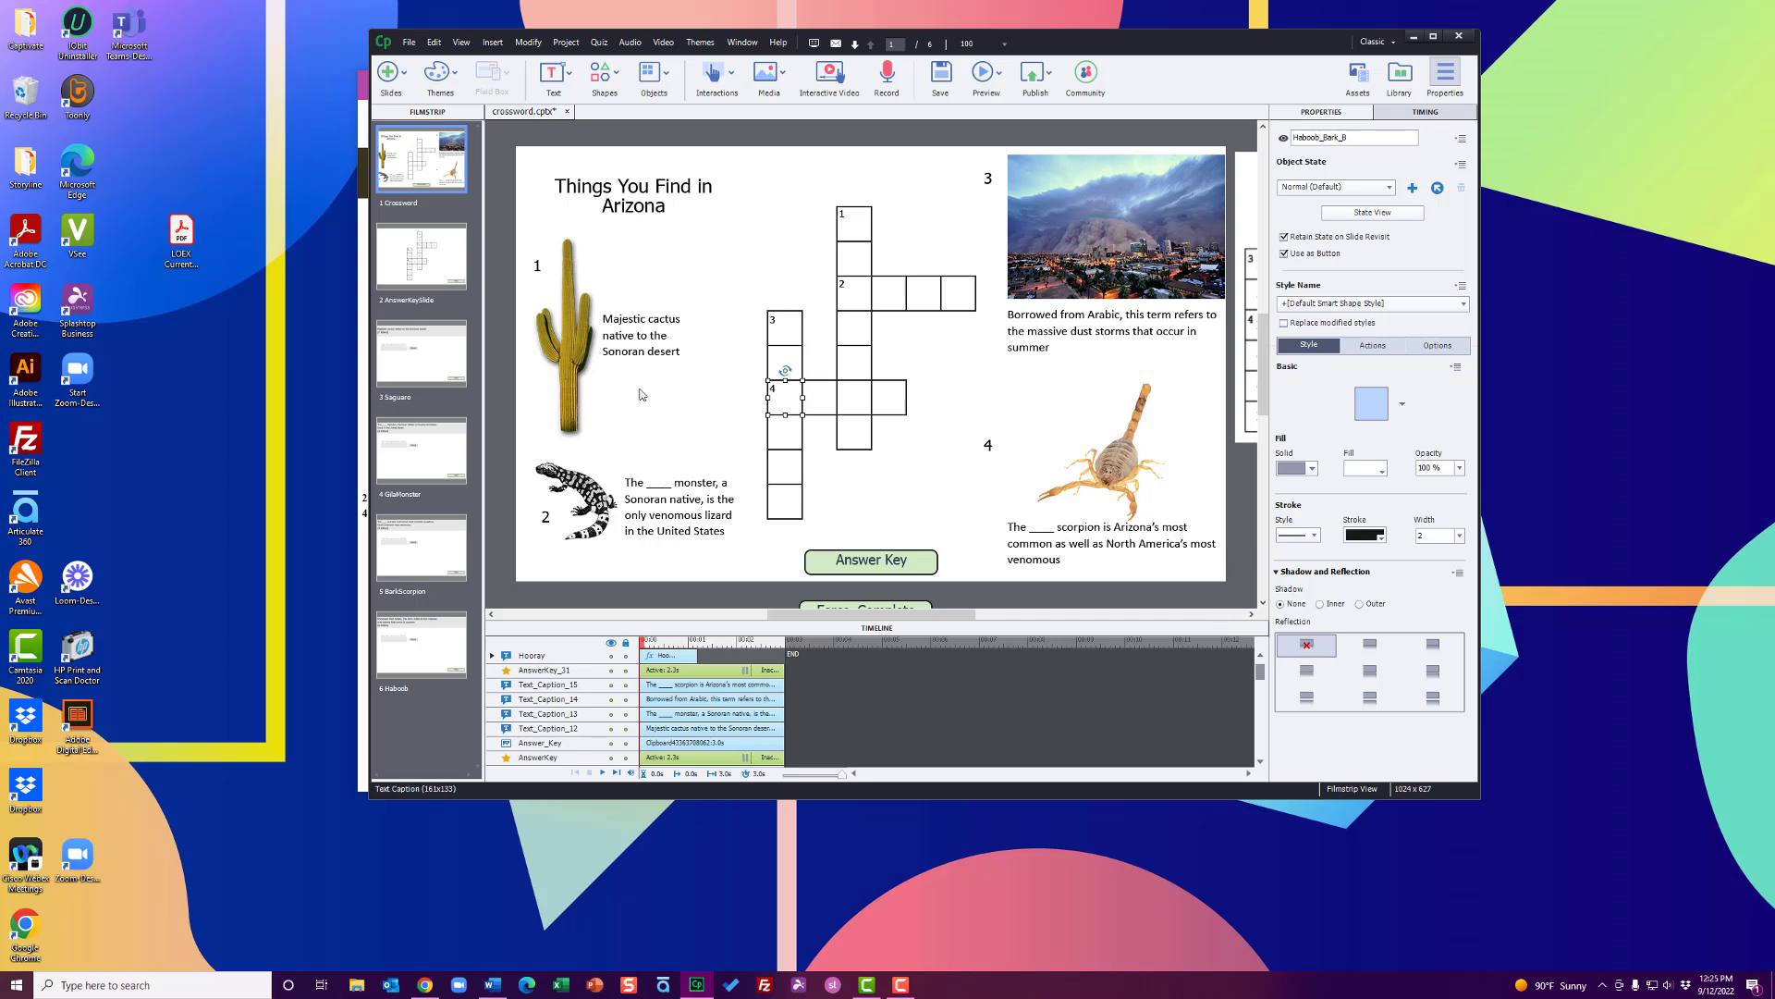
# Step: Browse the Saguaro, GilaMonster, later question and Crossword slides, ending on slide 3 Saguaro
pyautogui.click(435, 353)
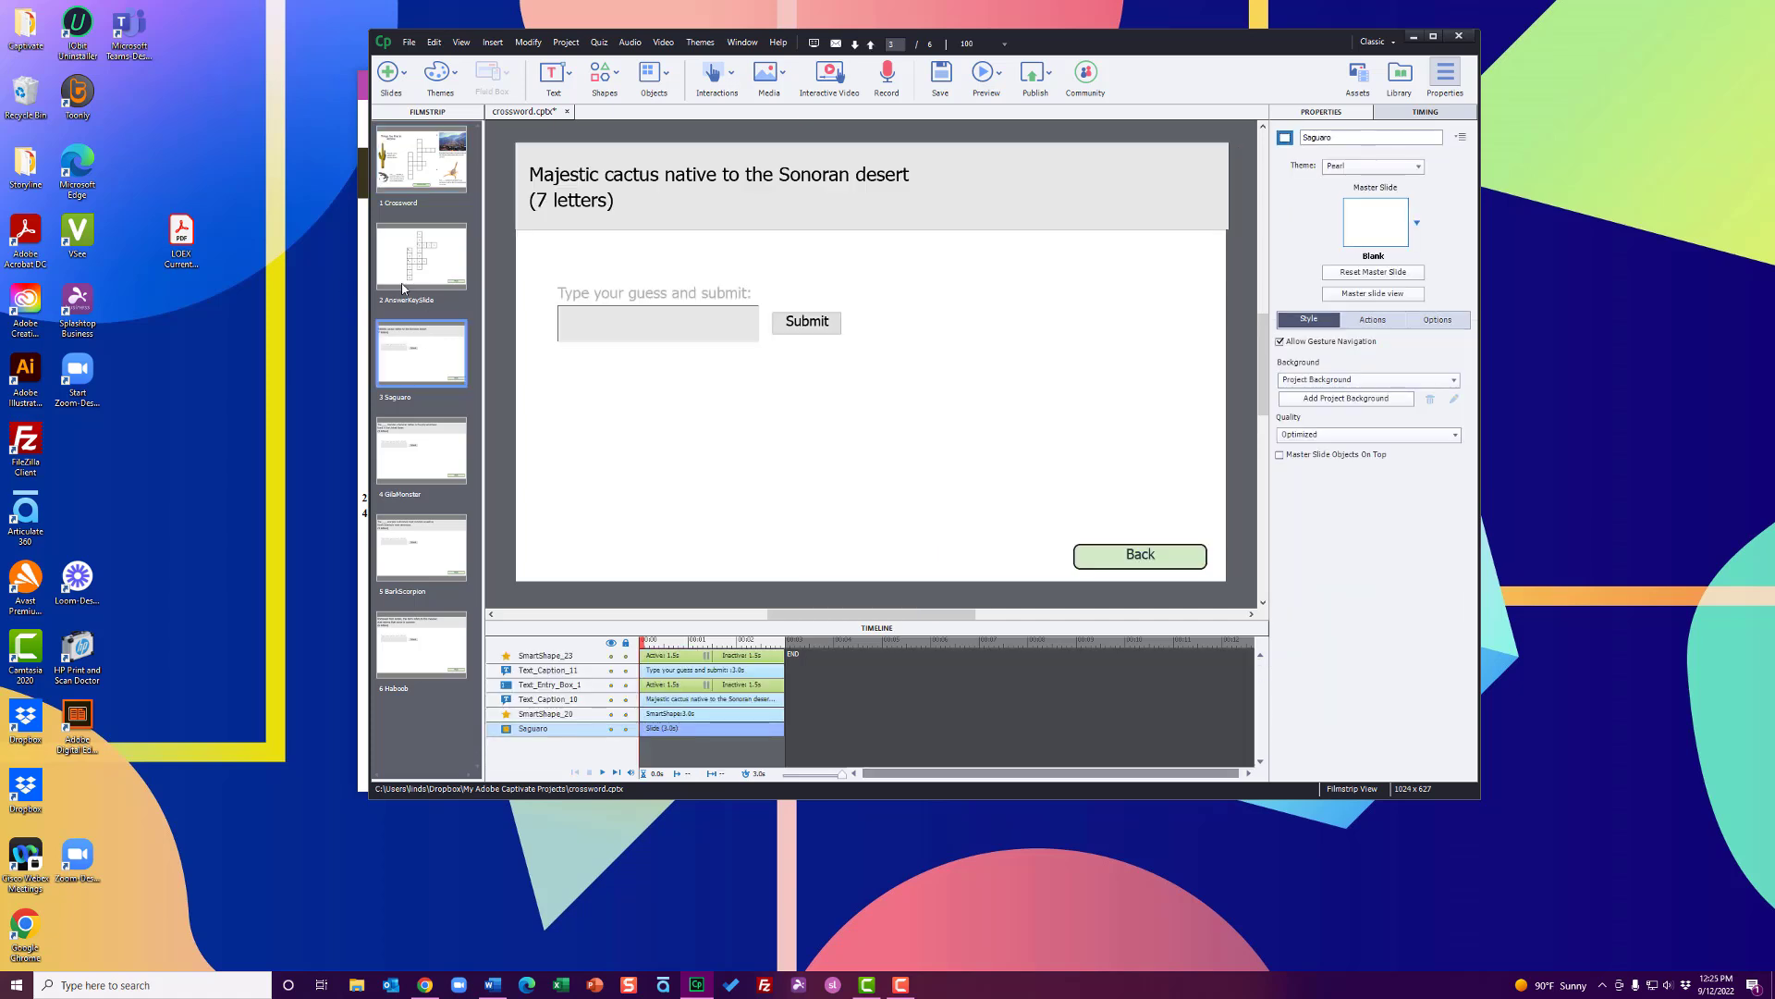
pyautogui.click(446, 458)
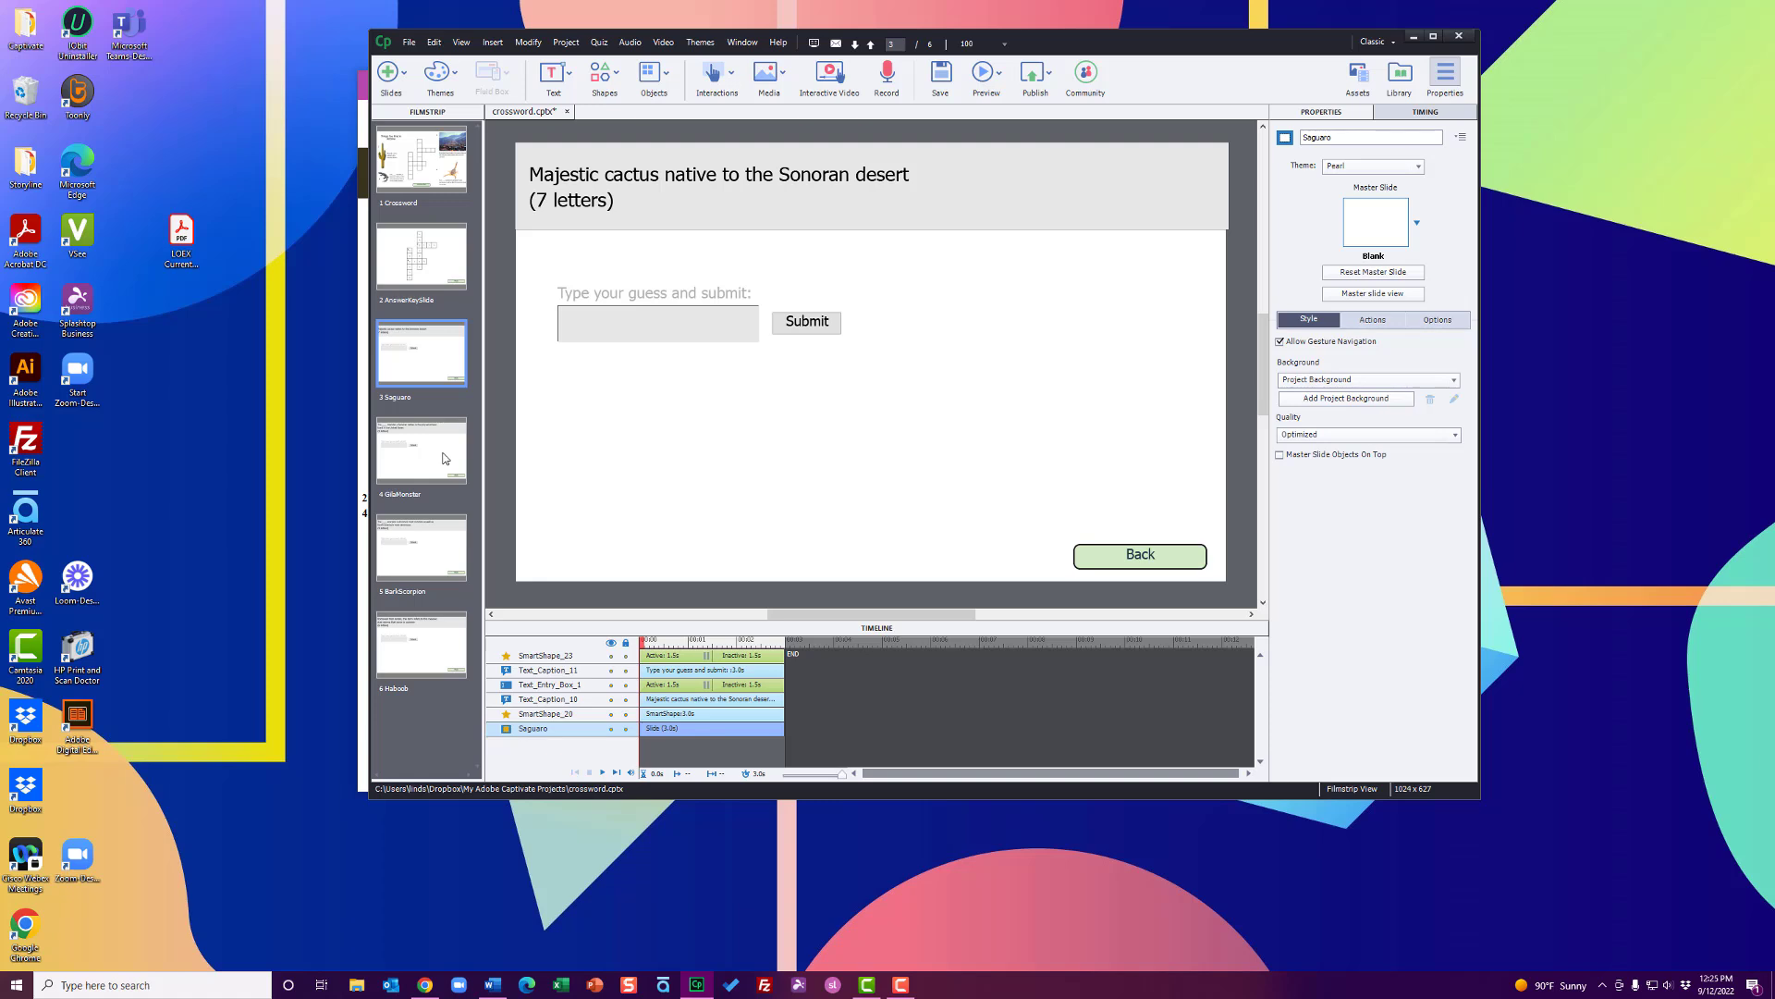
pyautogui.click(452, 558)
pyautogui.click(435, 644)
pyautogui.click(414, 357)
pyautogui.click(445, 146)
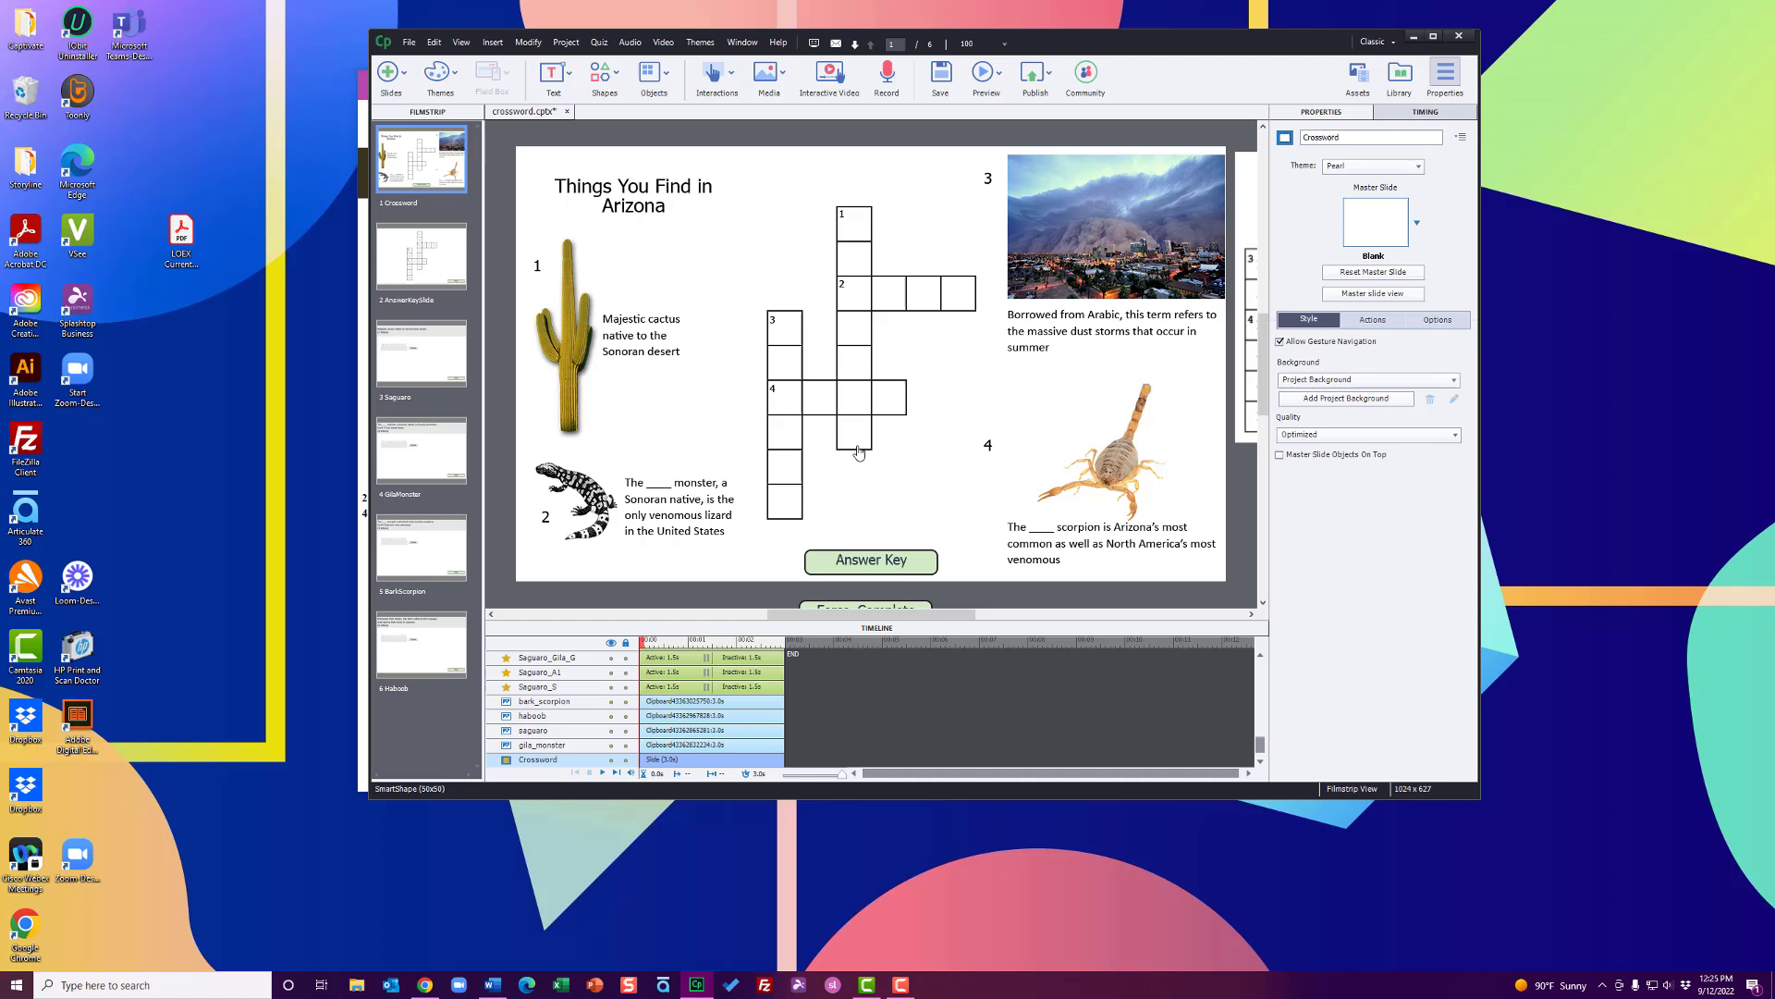
pyautogui.click(432, 370)
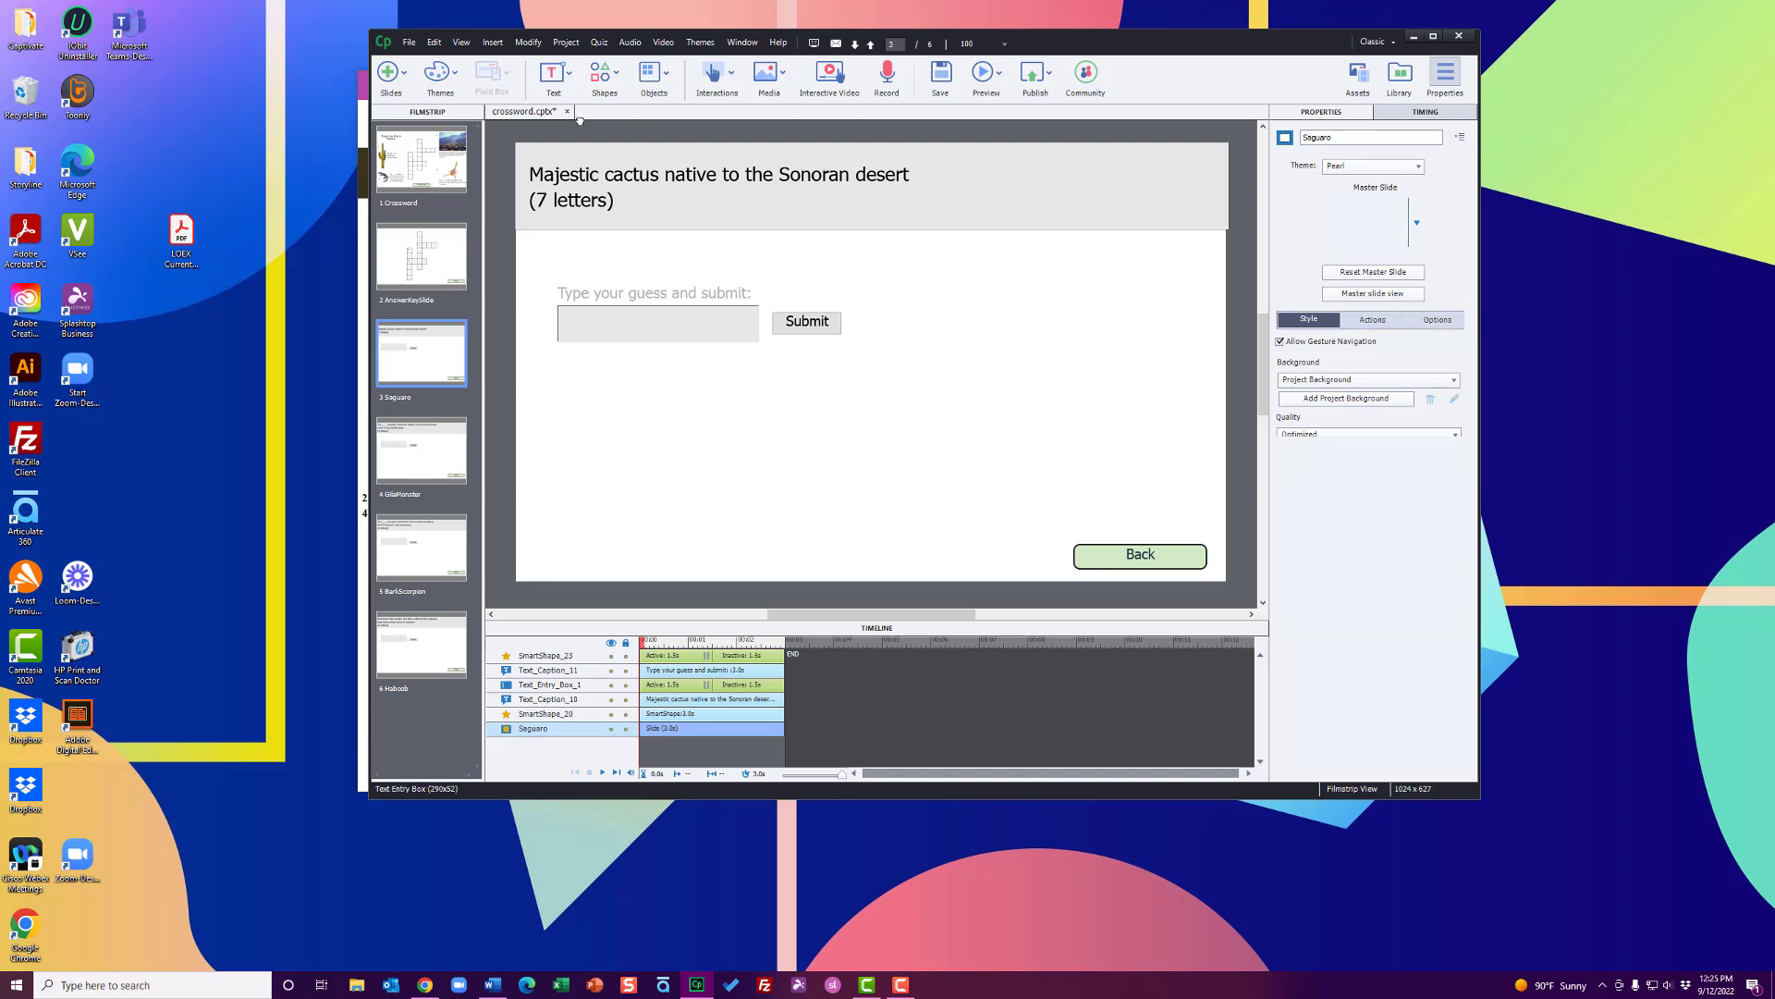
pyautogui.click(563, 78)
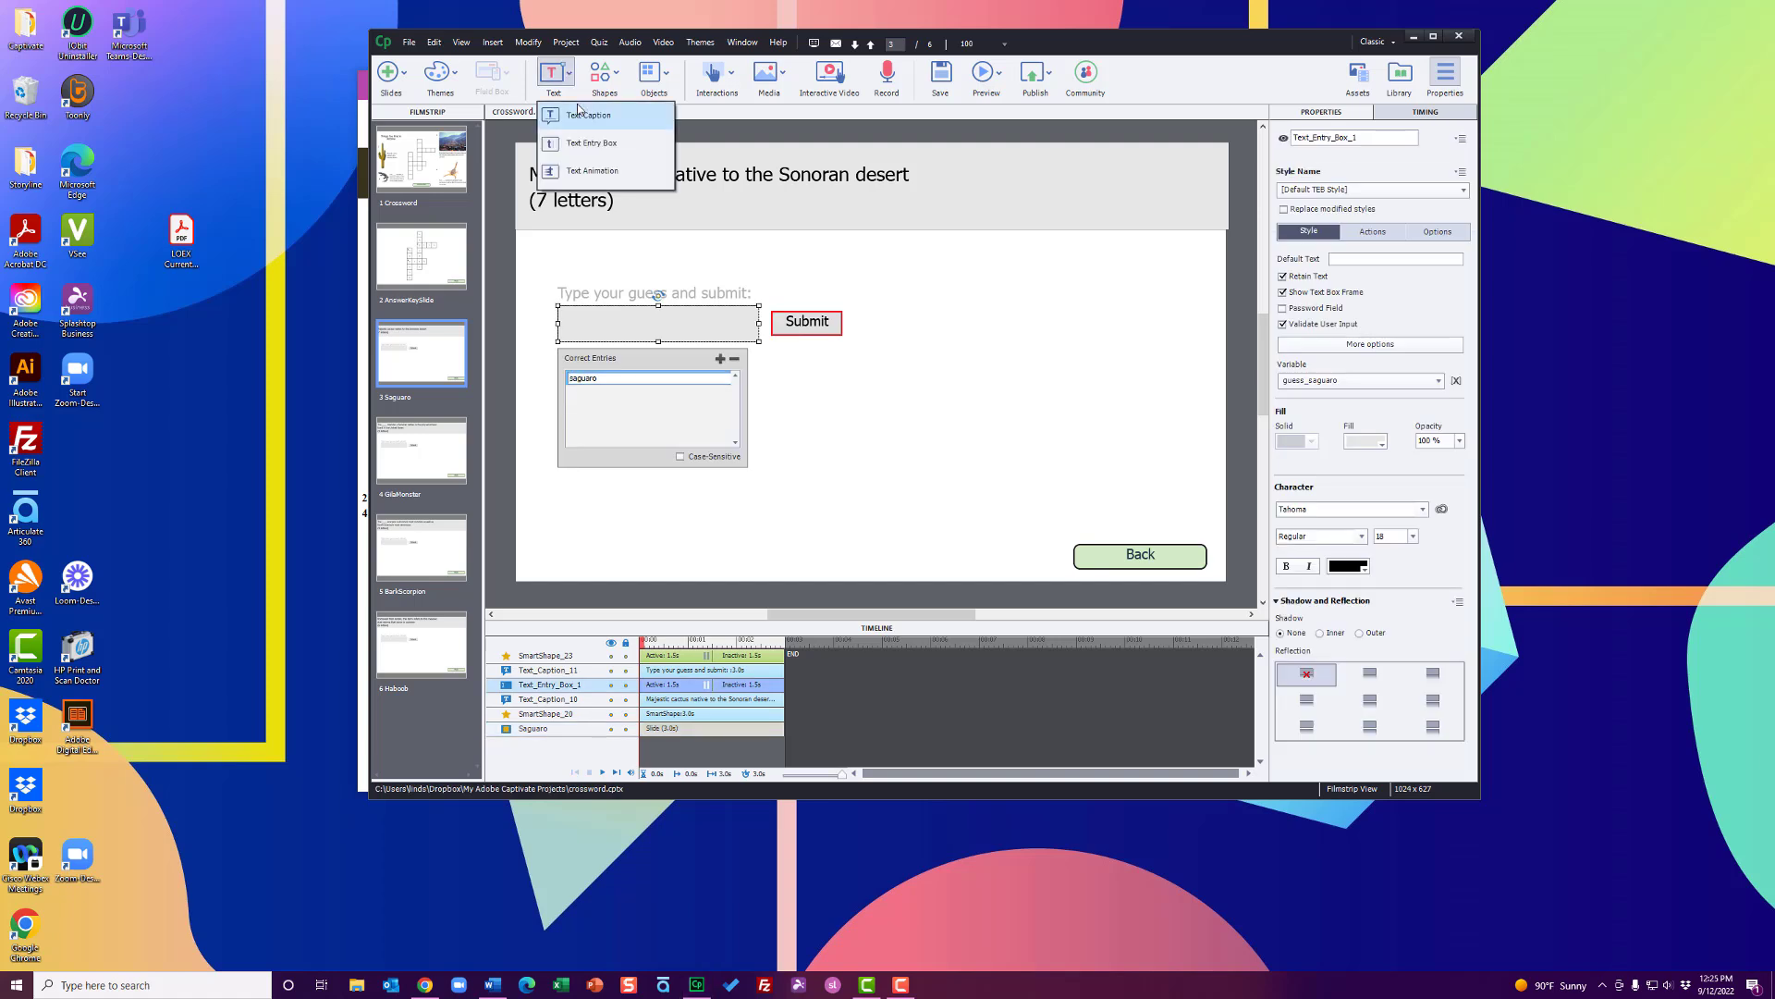
pyautogui.click(858, 414)
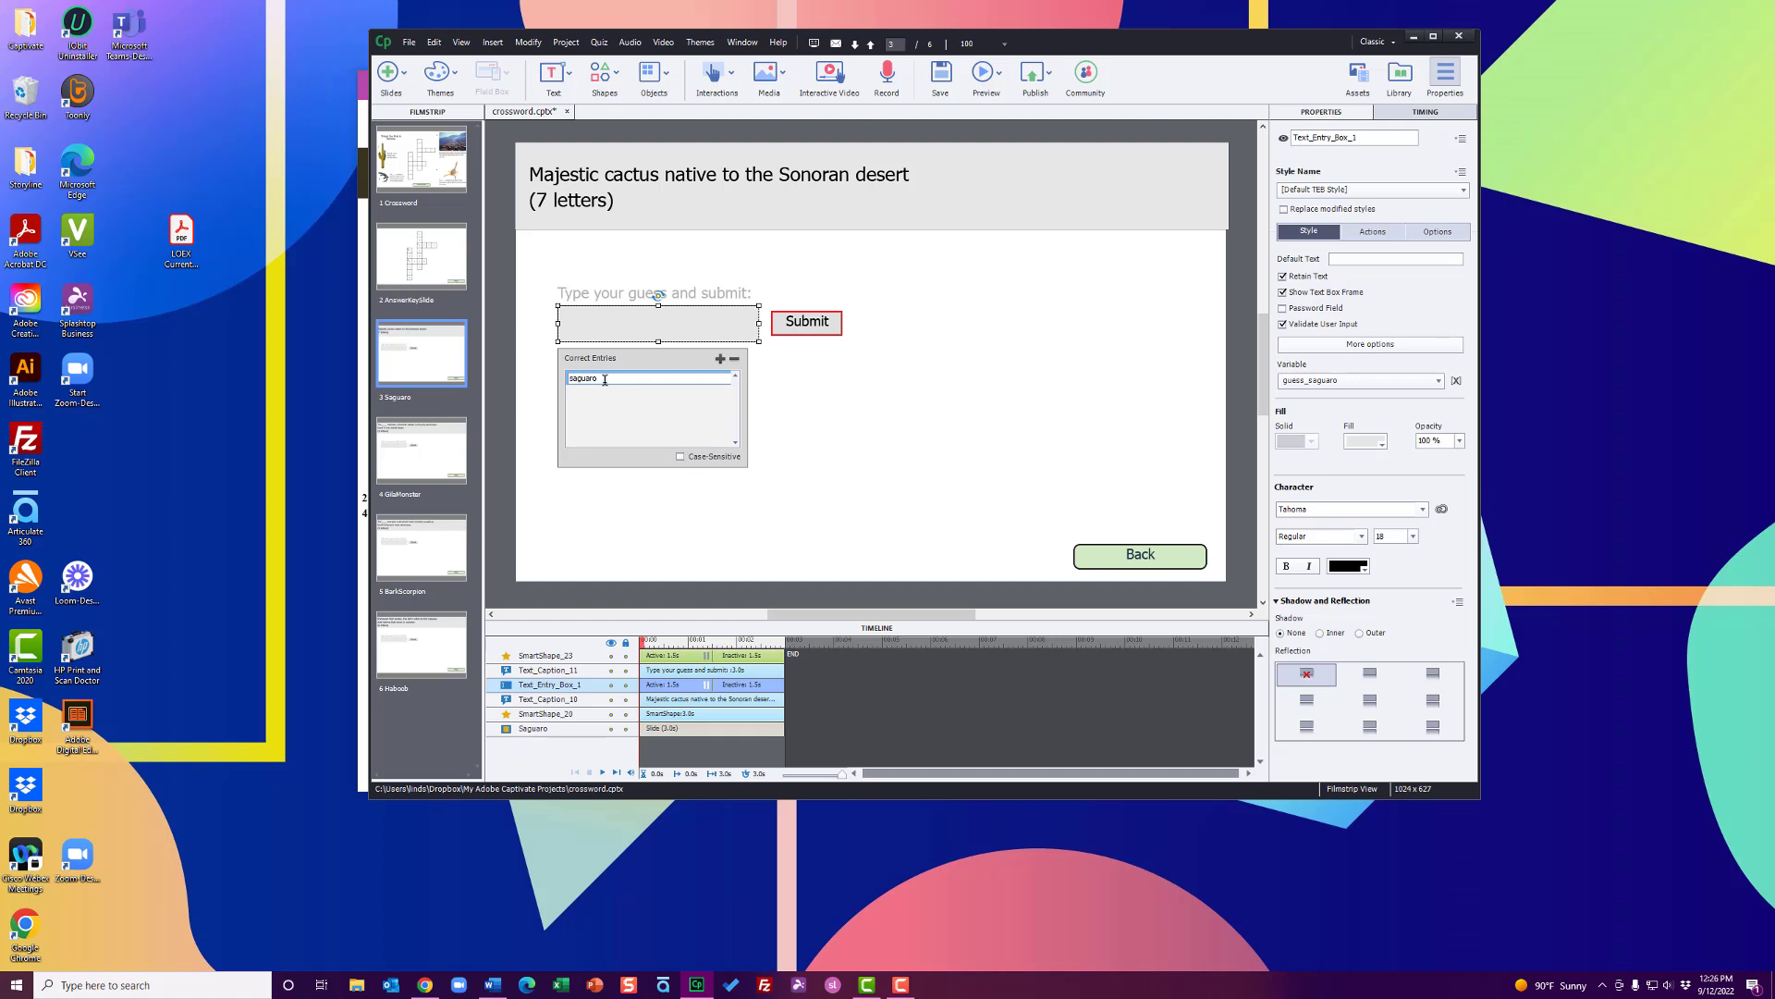
pyautogui.click(1392, 345)
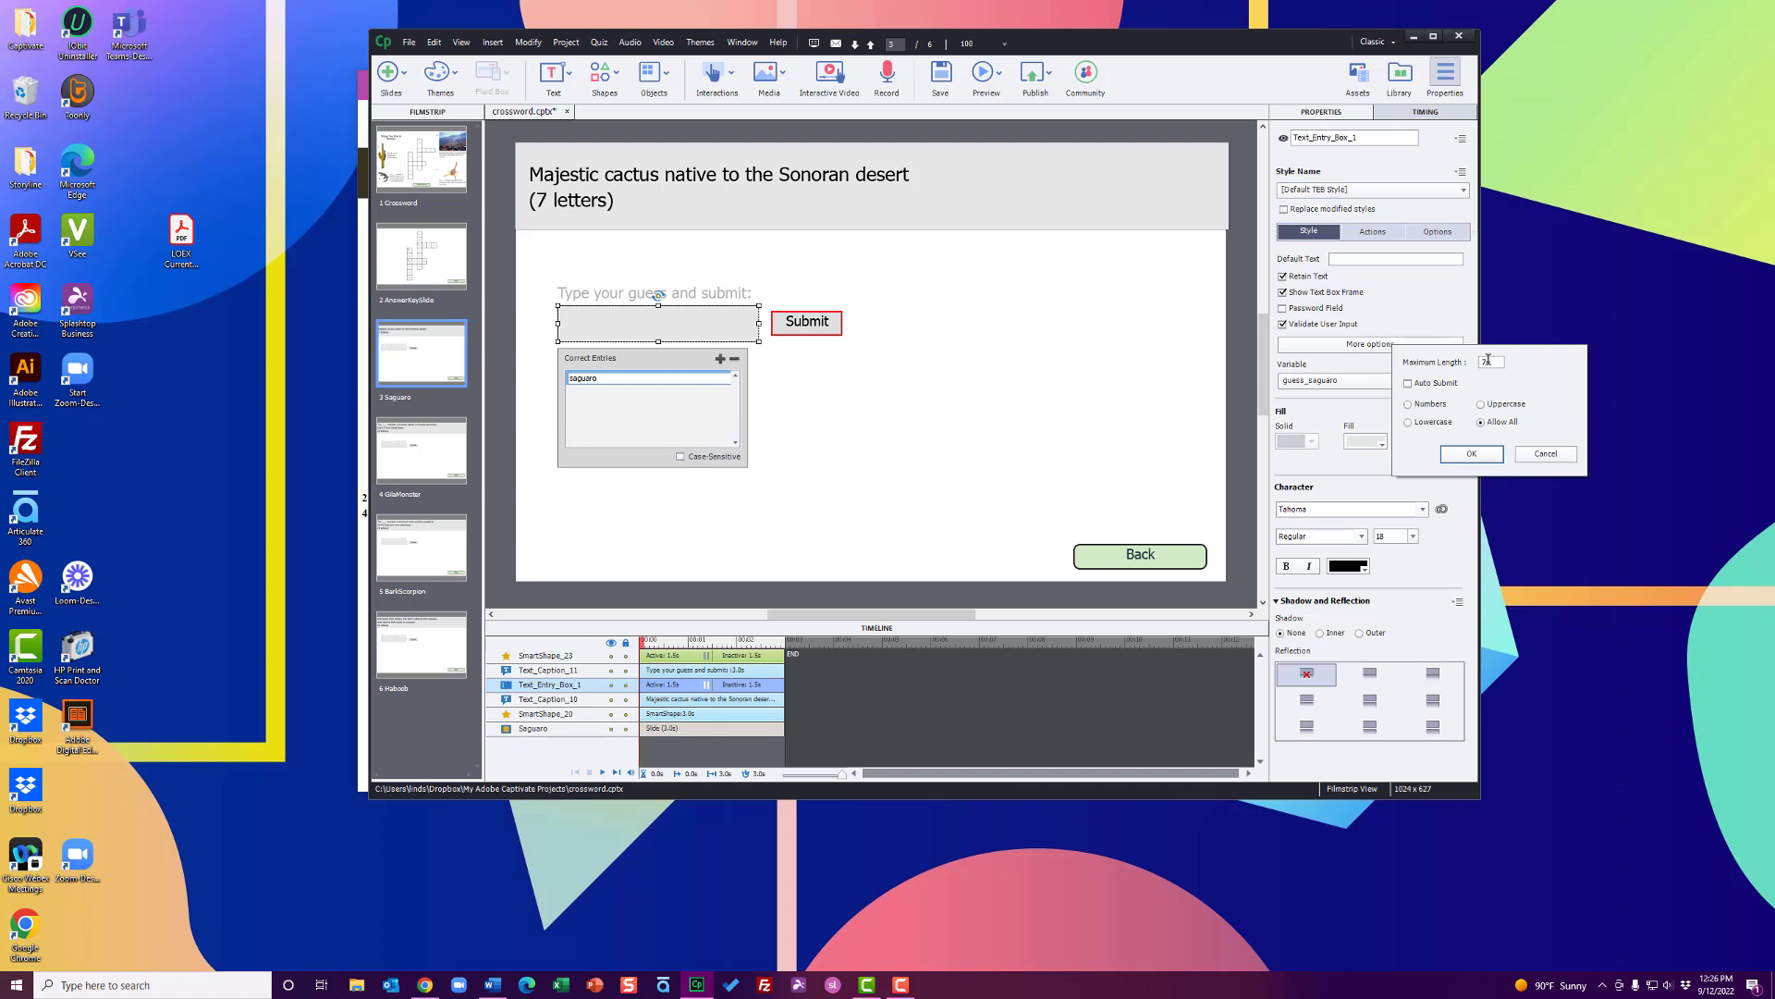
pyautogui.click(1547, 457)
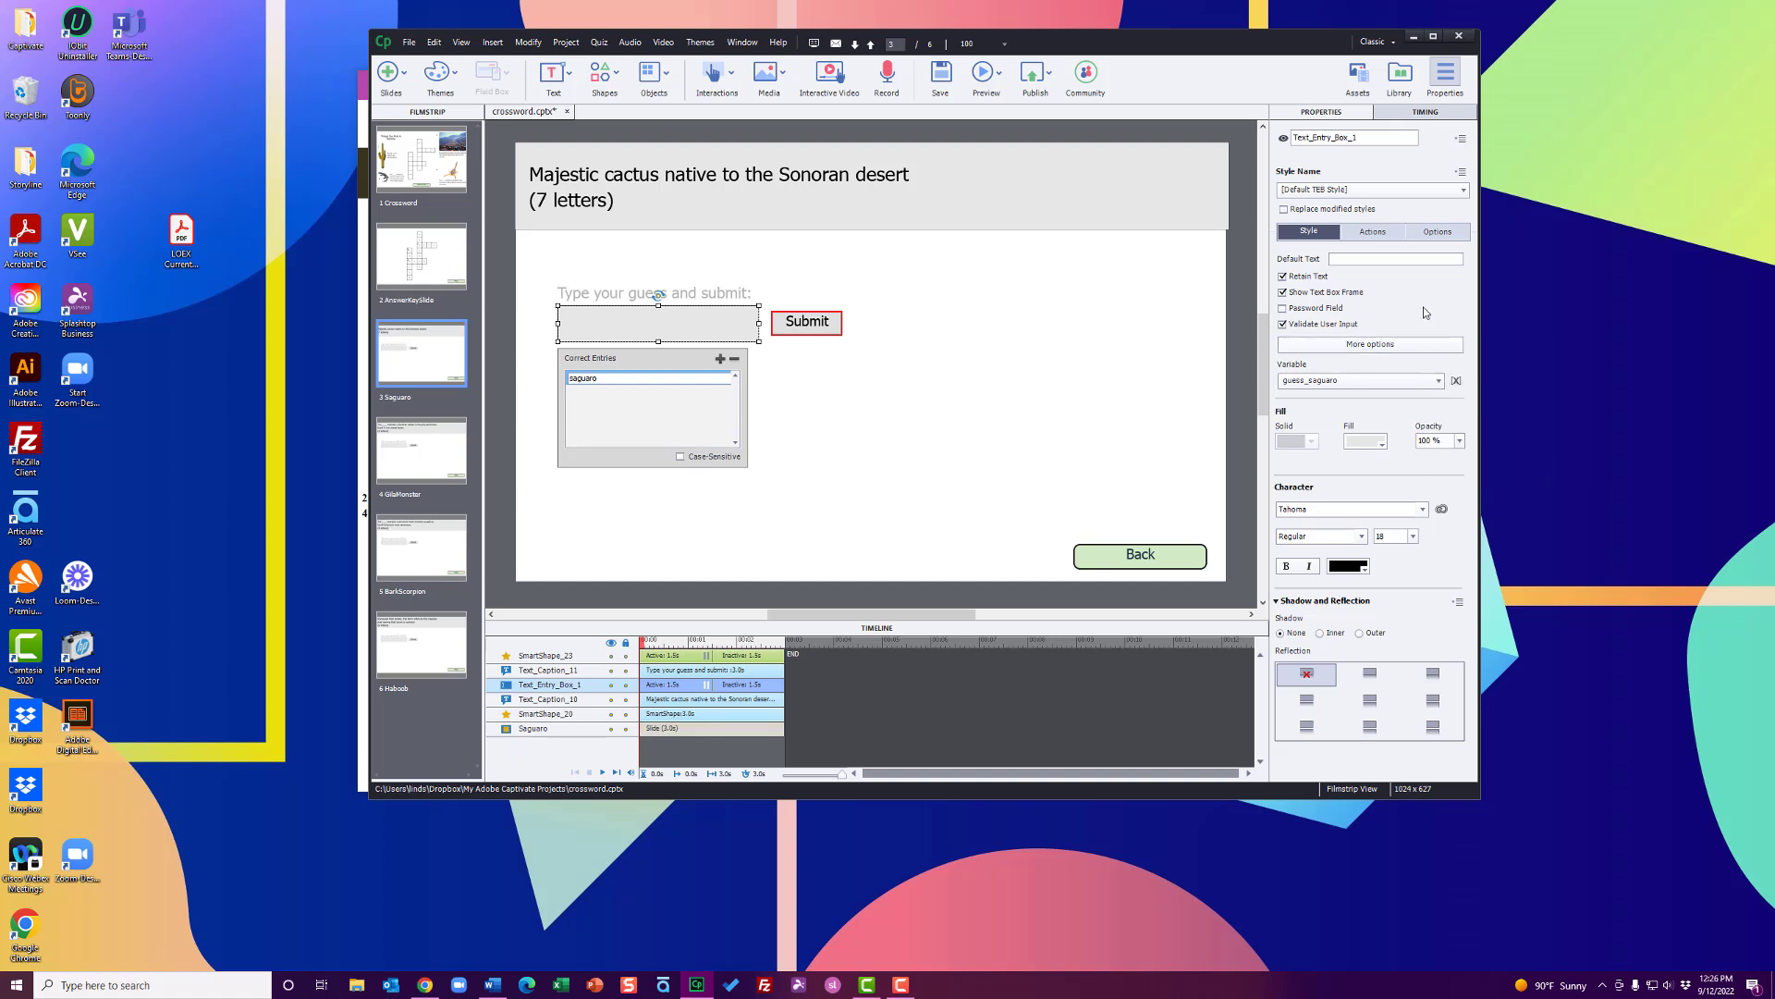
pyautogui.click(1373, 235)
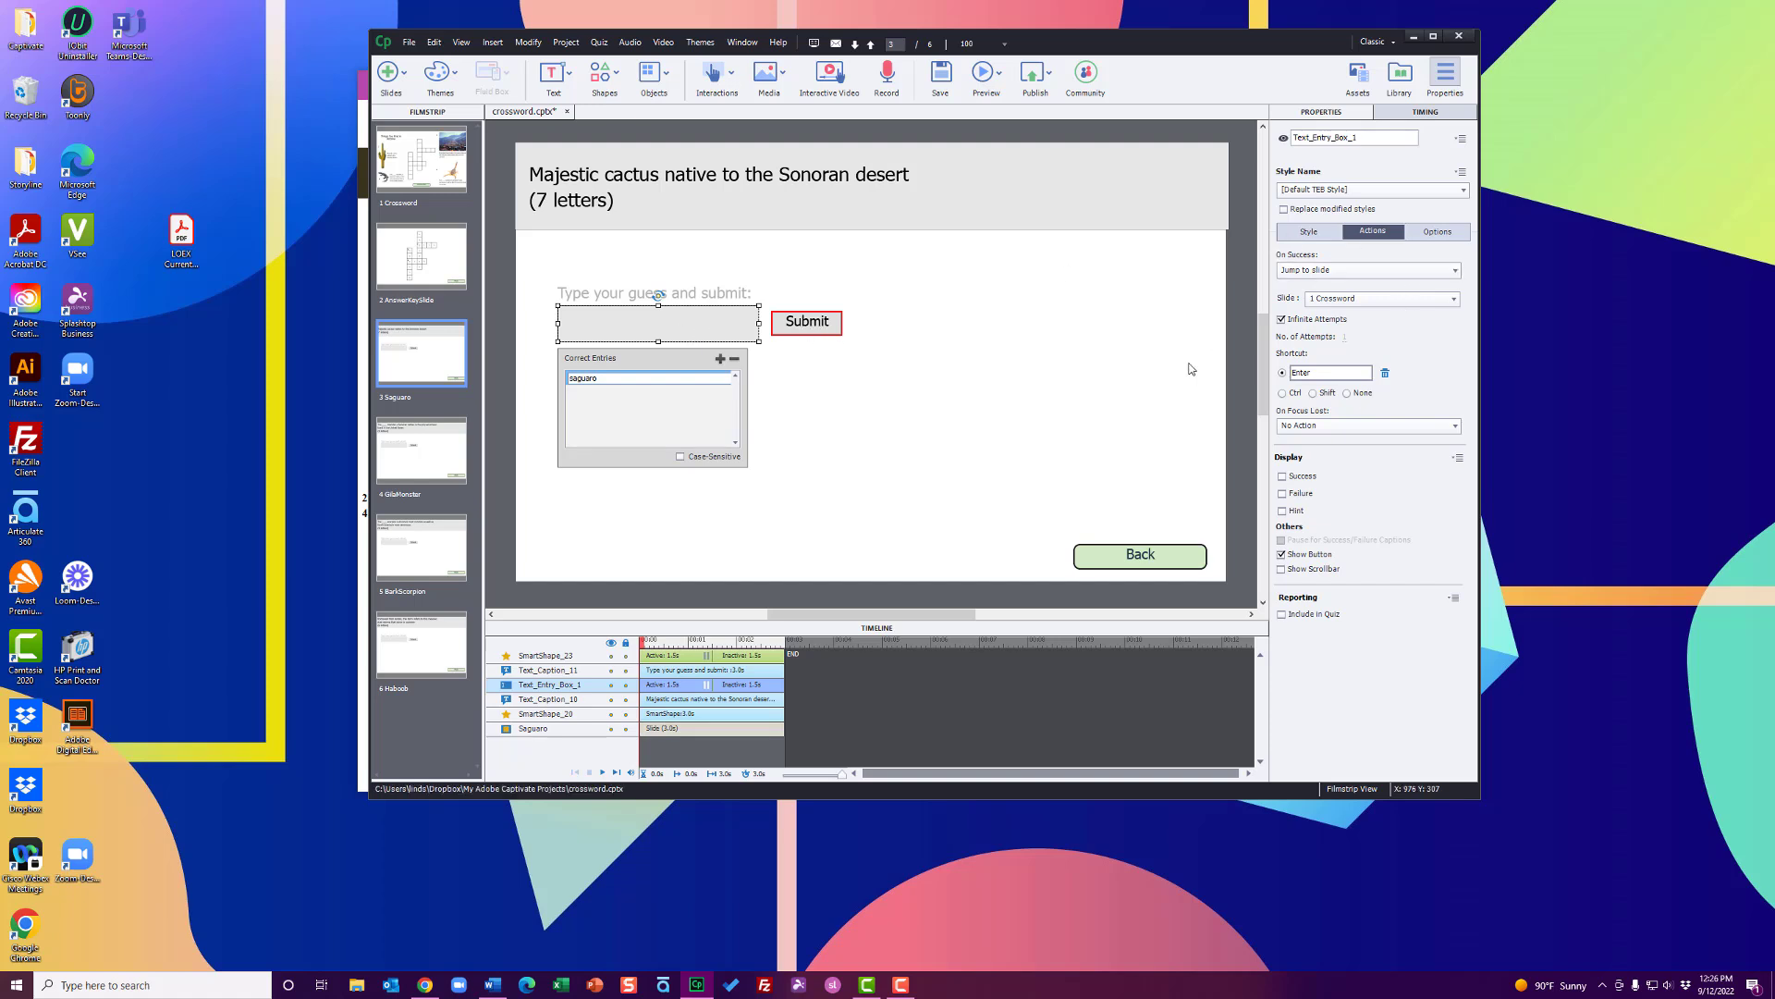
pyautogui.click(1156, 381)
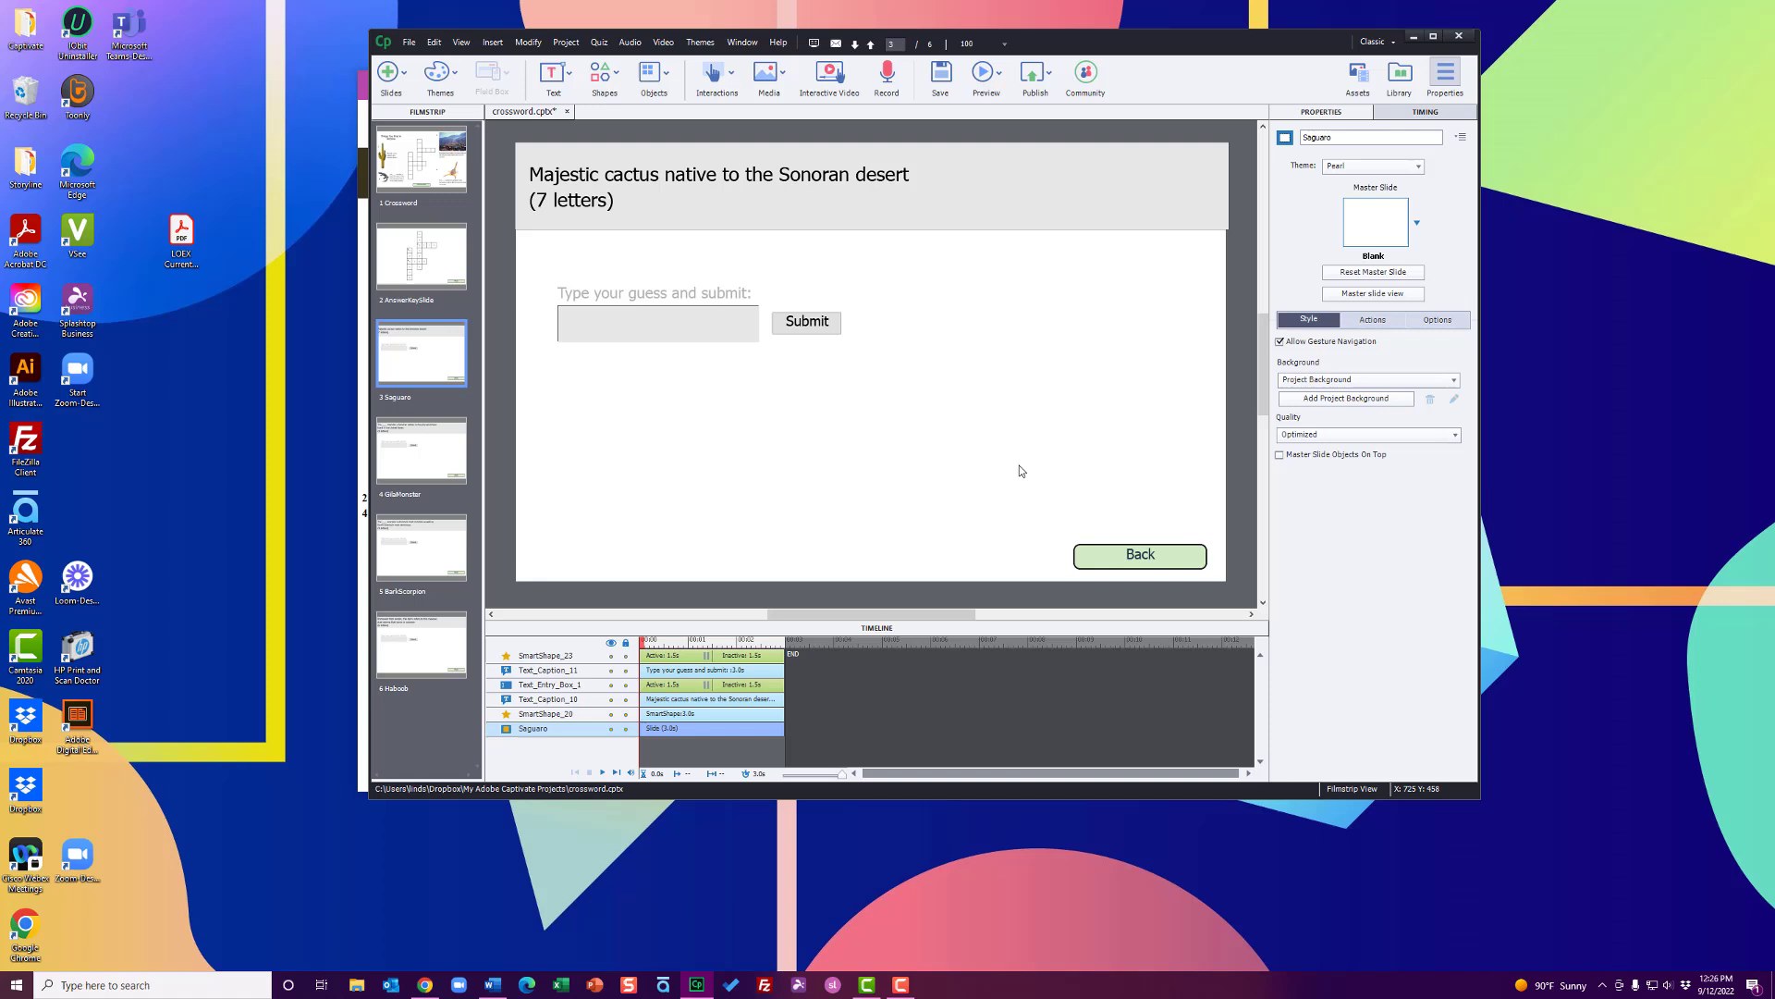
# Step: Inspect the guess entry box and try its Success and Failure messages, leaving both off
pyautogui.click(663, 327)
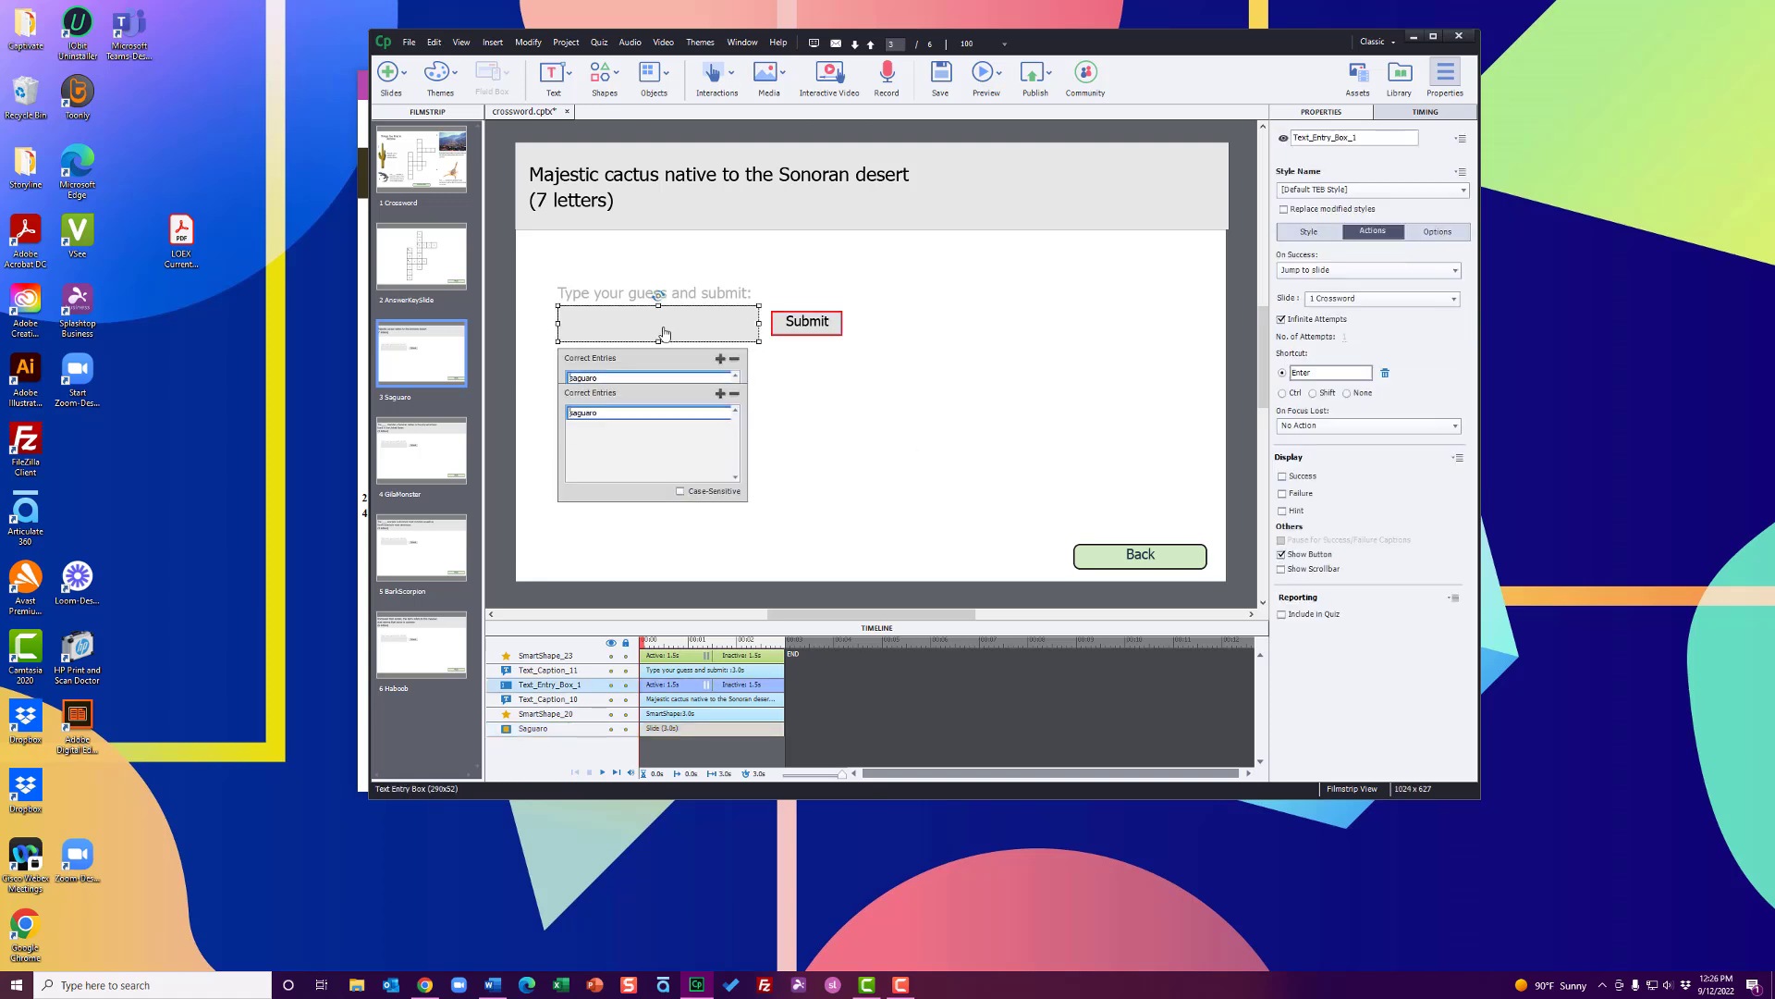
pyautogui.scroll(1, 662, 326)
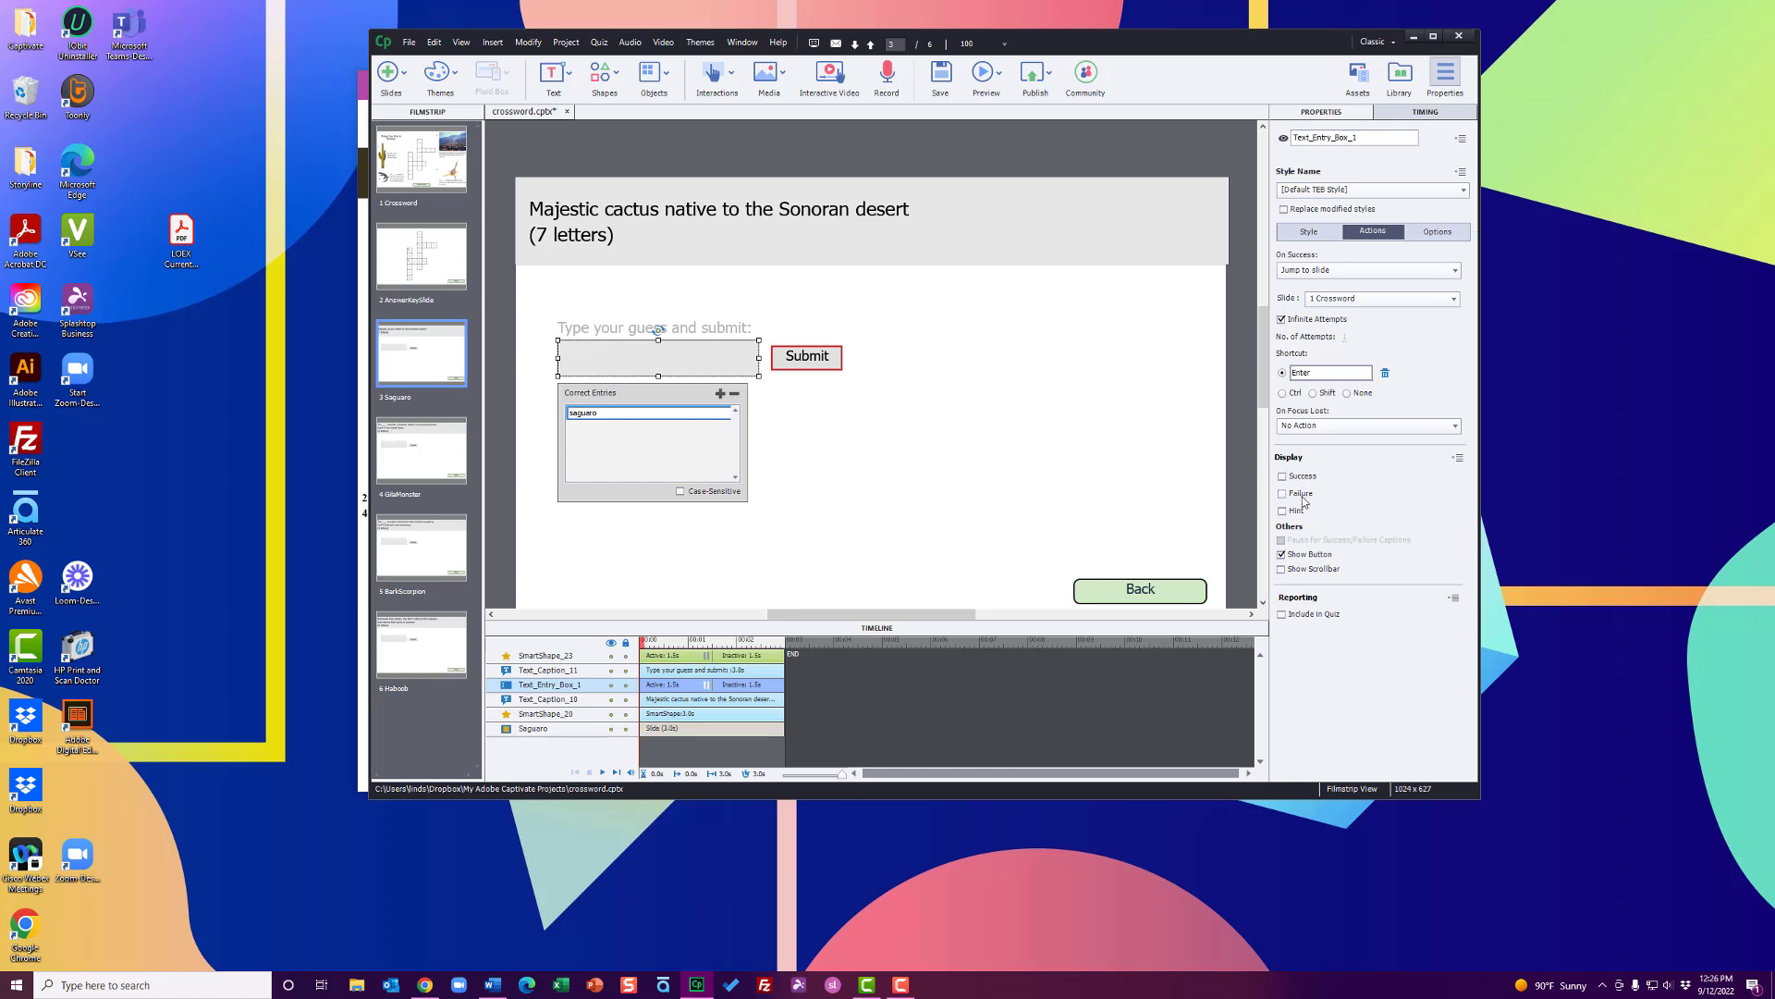
pyautogui.click(1302, 495)
pyautogui.click(1302, 496)
pyautogui.click(1304, 477)
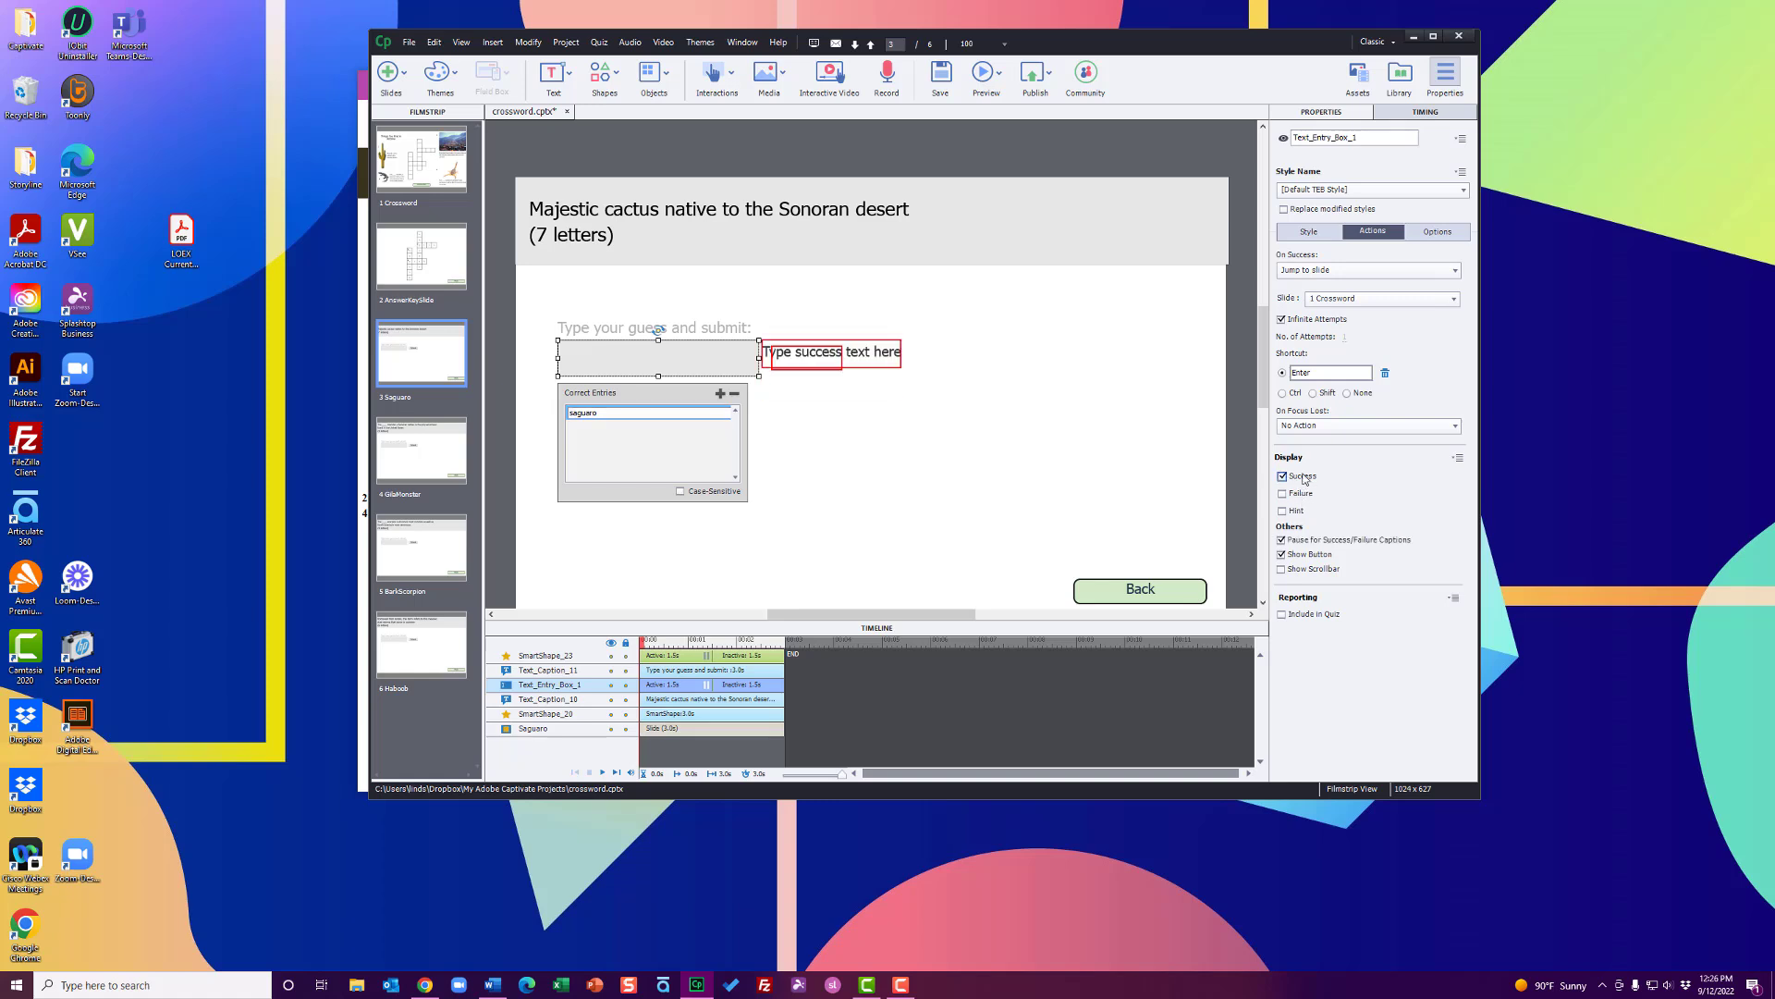
pyautogui.click(1303, 478)
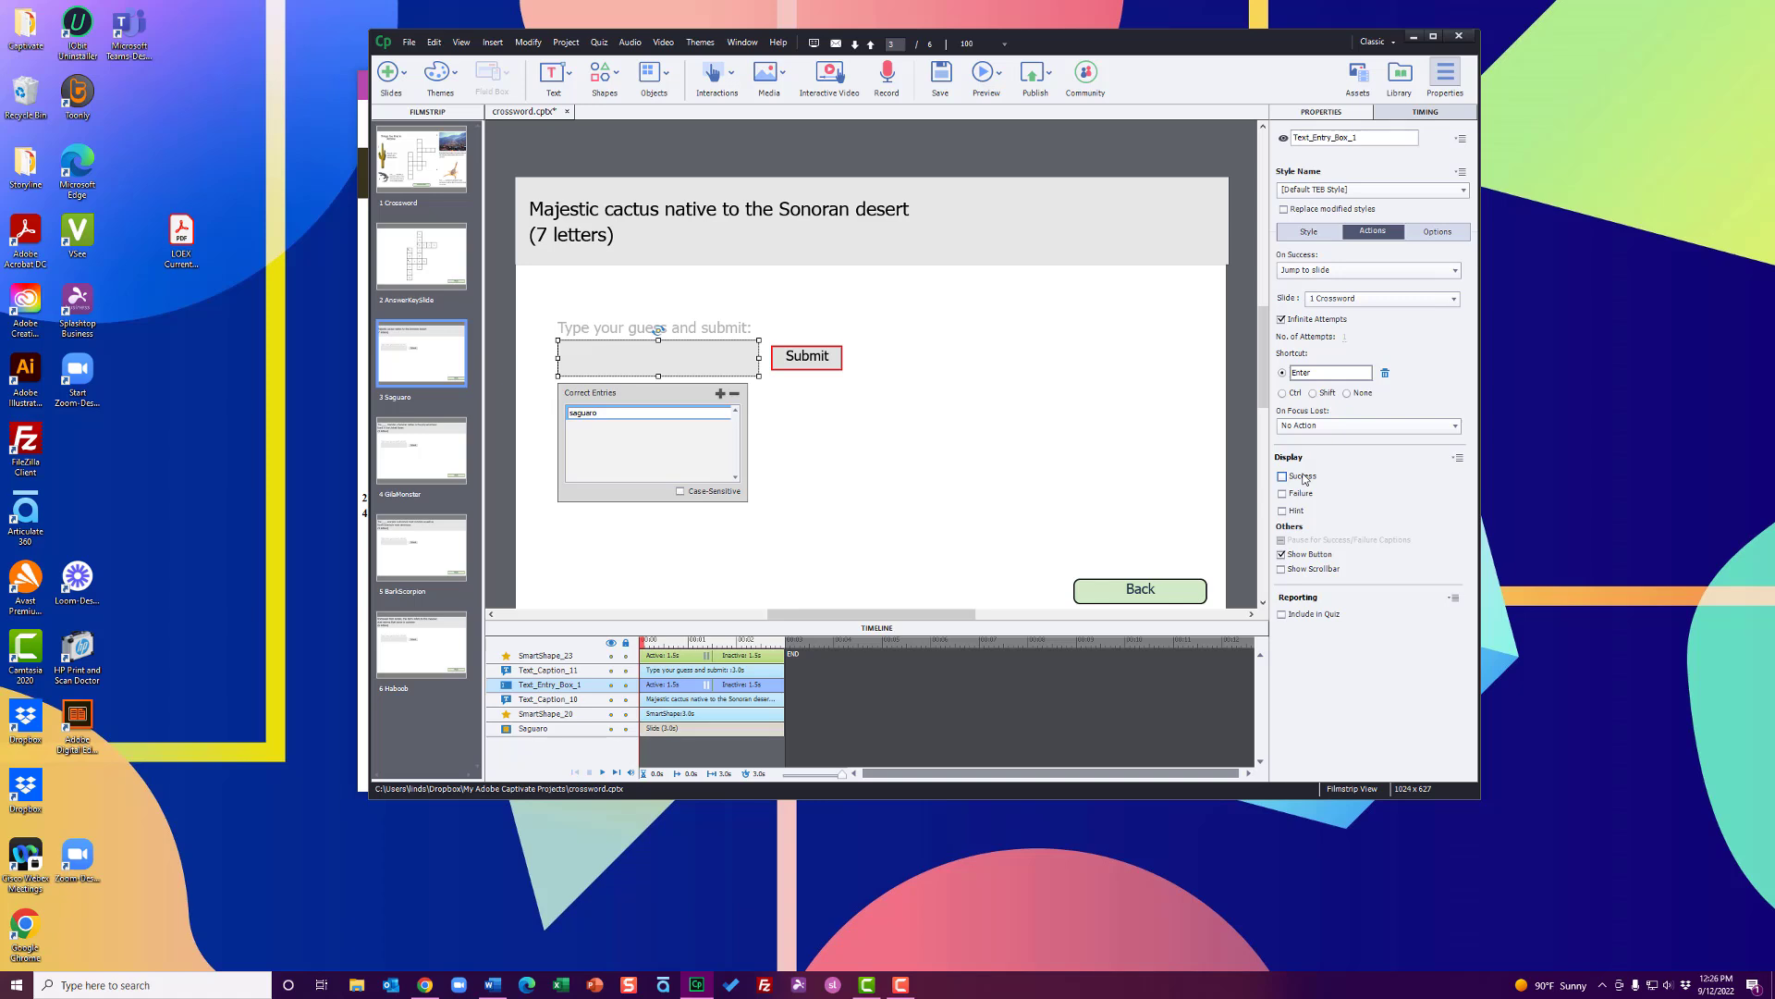
pyautogui.click(1150, 462)
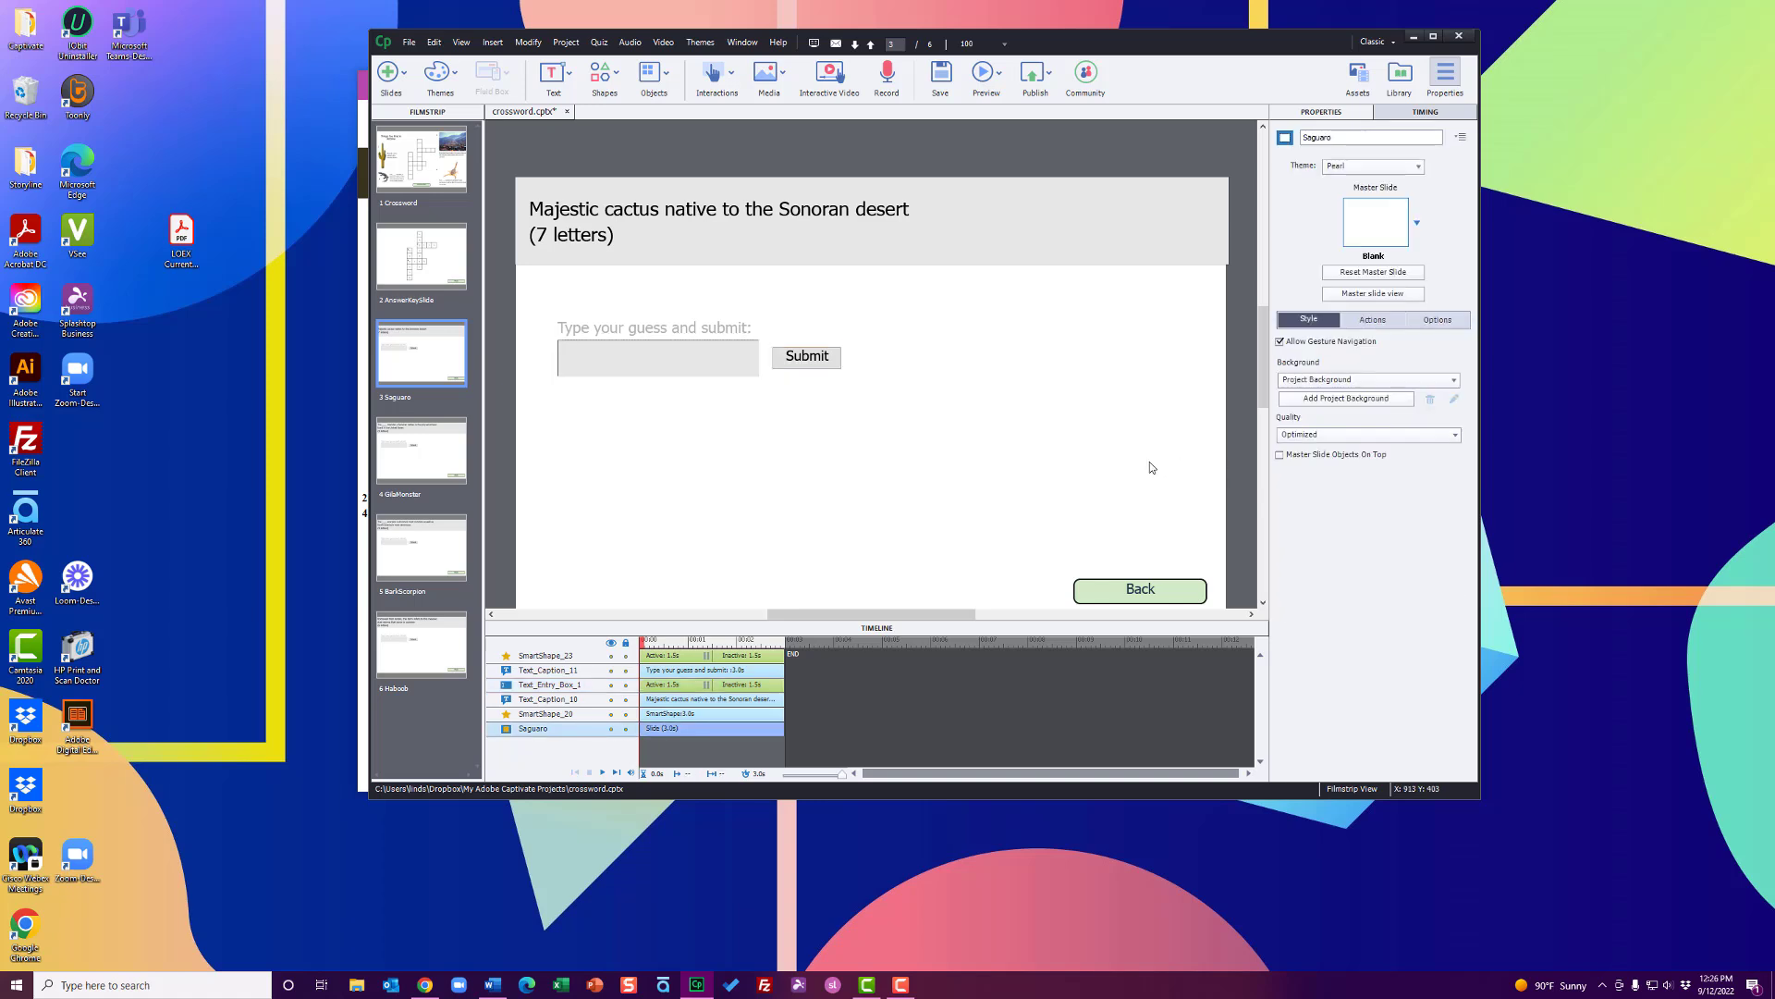
# Step: Review the GilaMonster slide's entry box, whose accepted answer is 'gila'
pyautogui.click(427, 498)
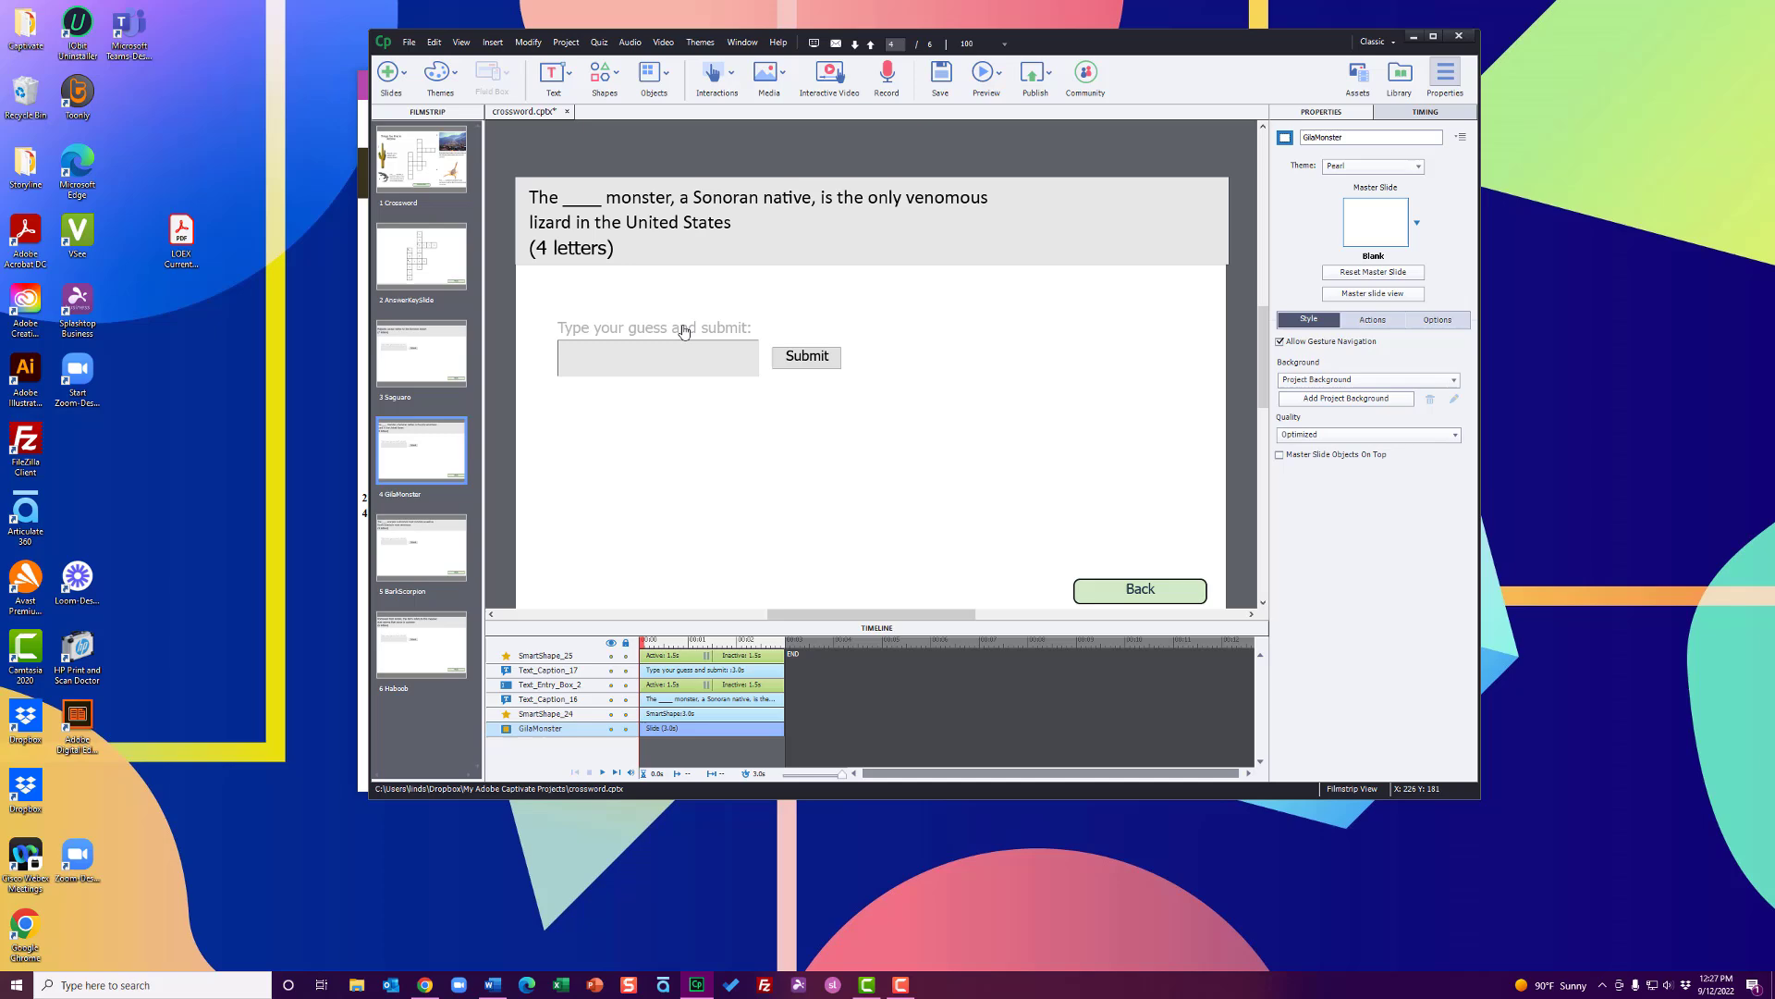
pyautogui.click(662, 356)
pyautogui.click(450, 355)
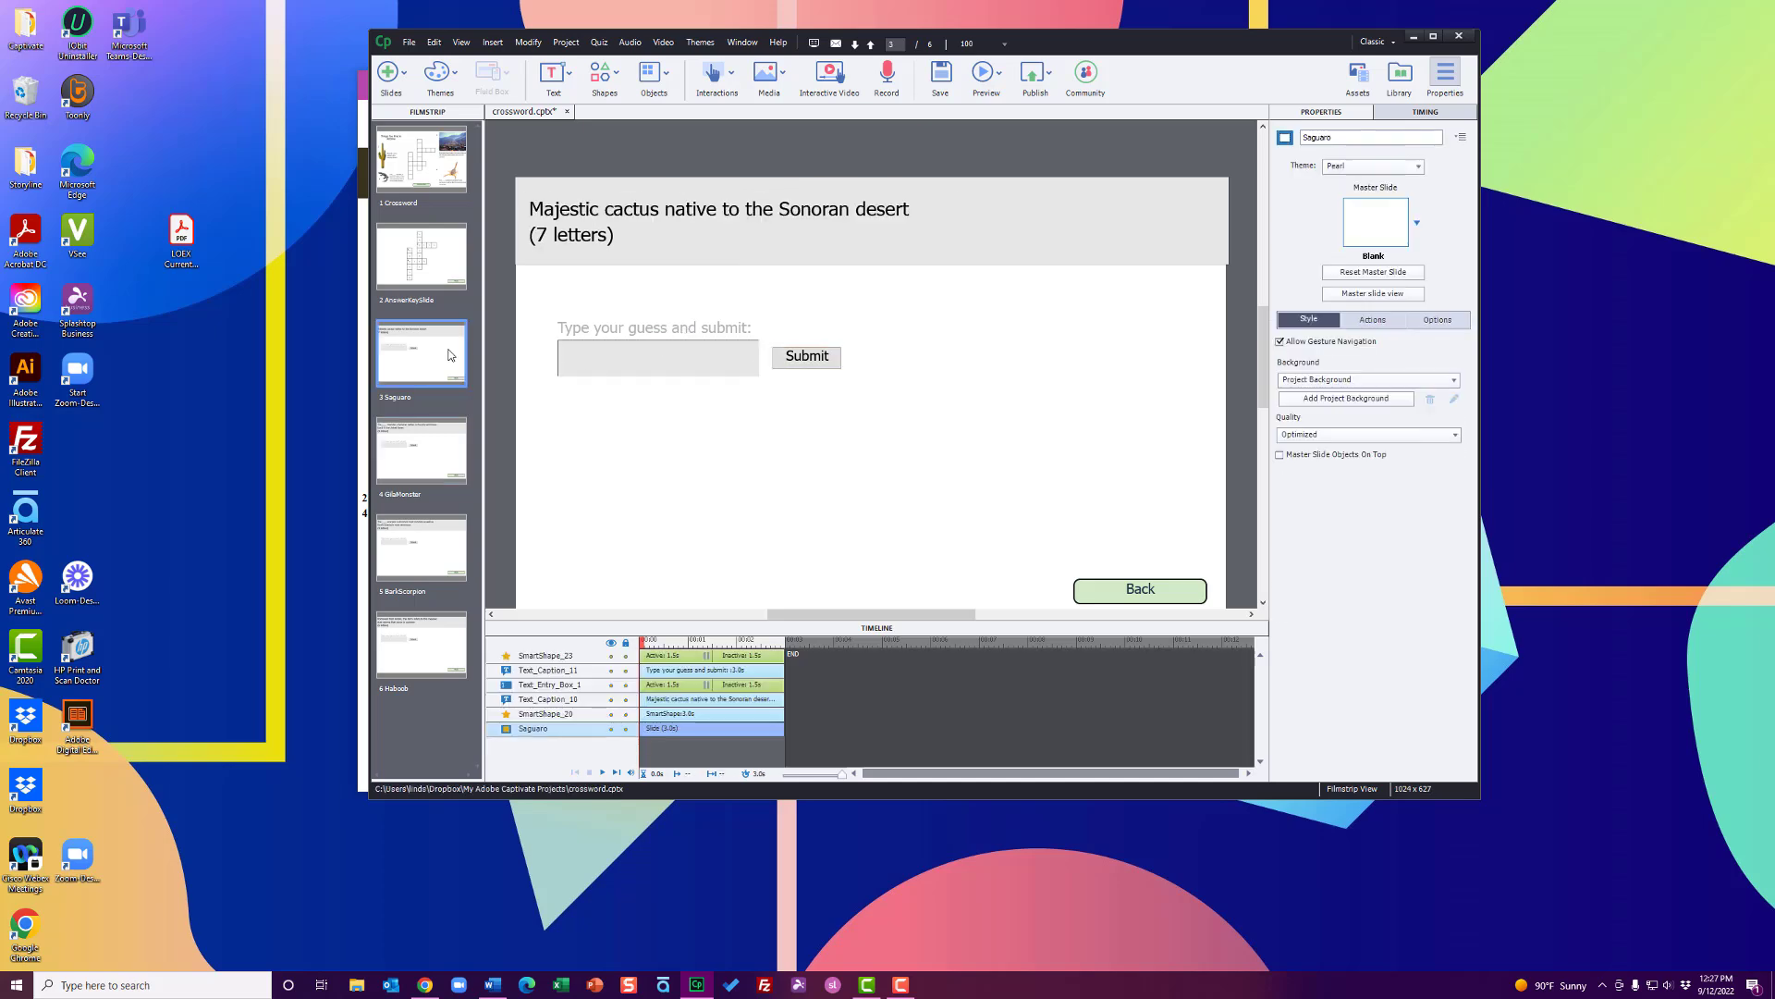
pyautogui.click(427, 164)
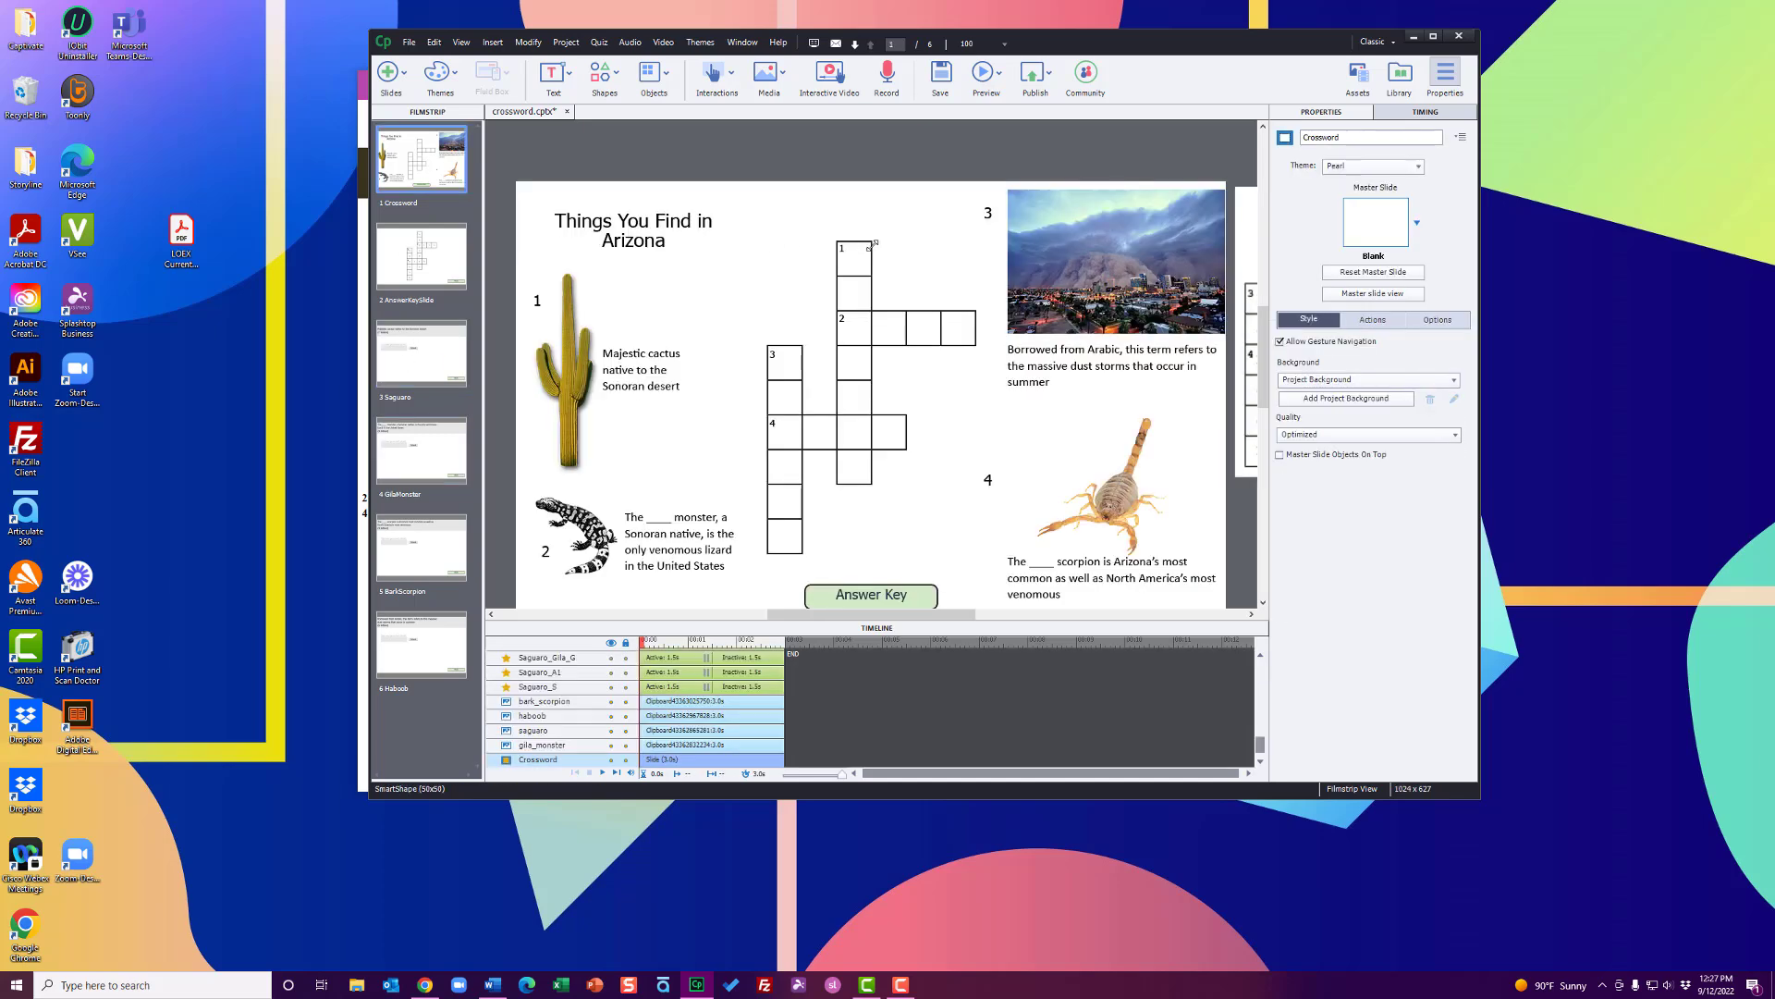
pyautogui.click(455, 375)
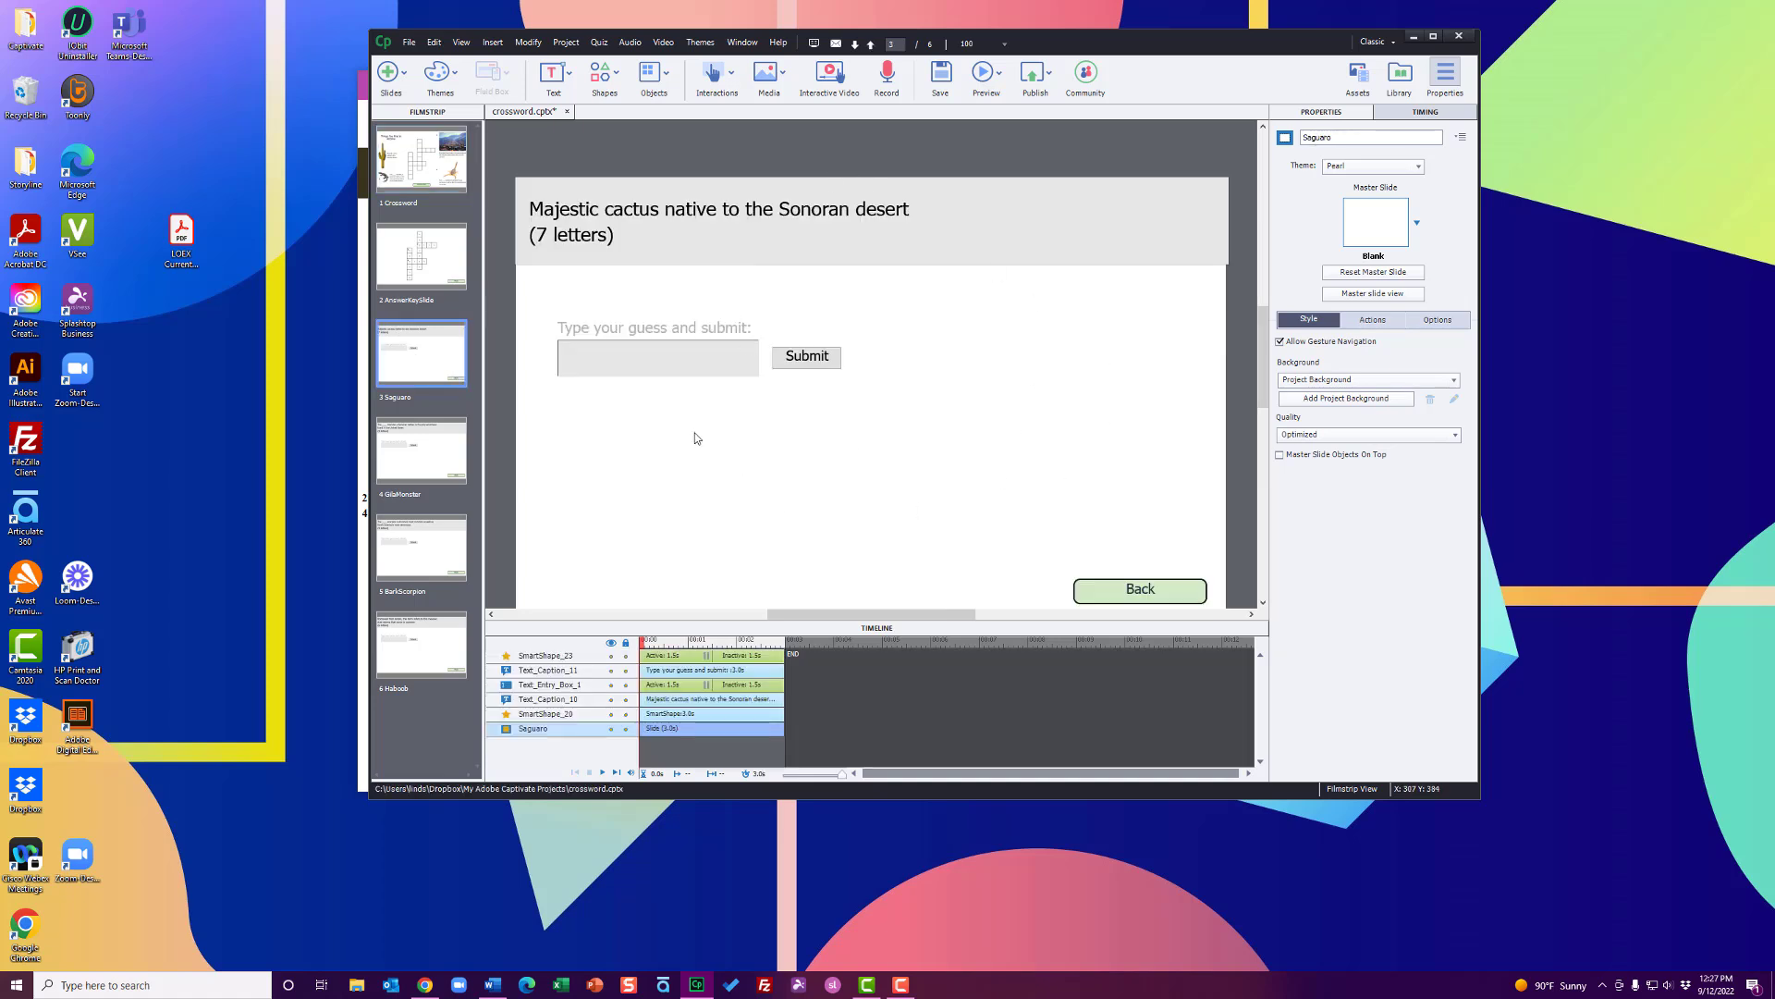
pyautogui.click(422, 451)
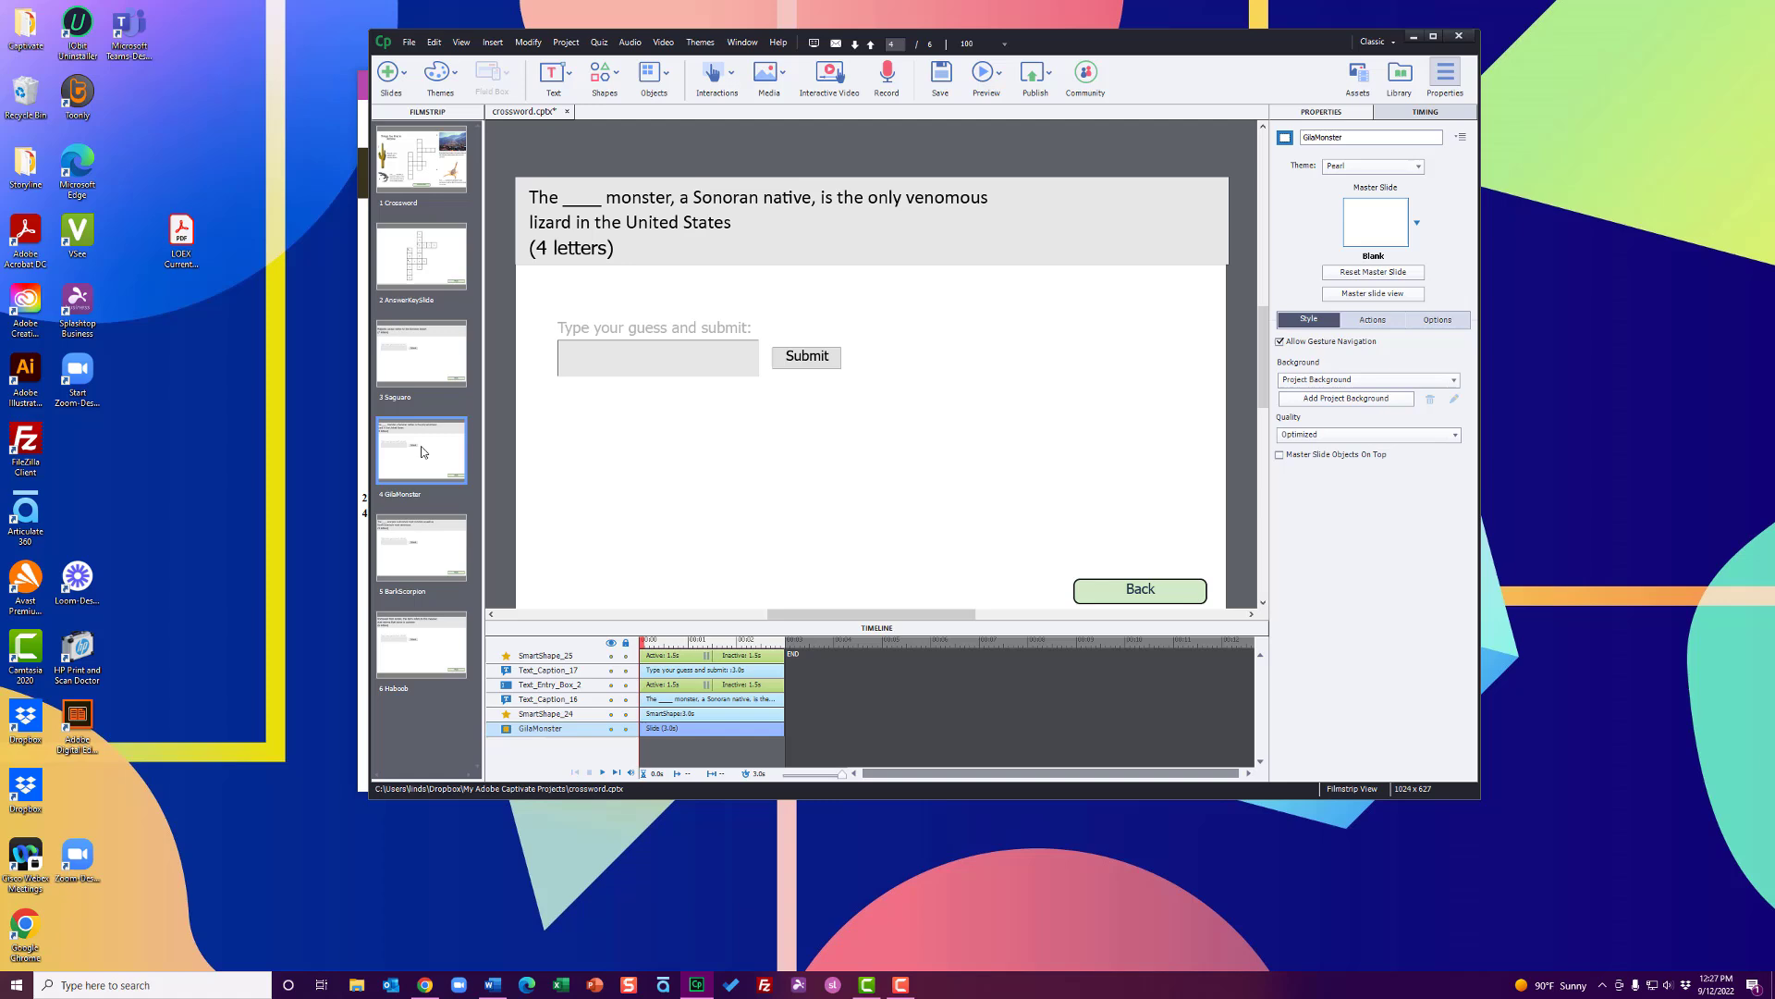
pyautogui.click(674, 356)
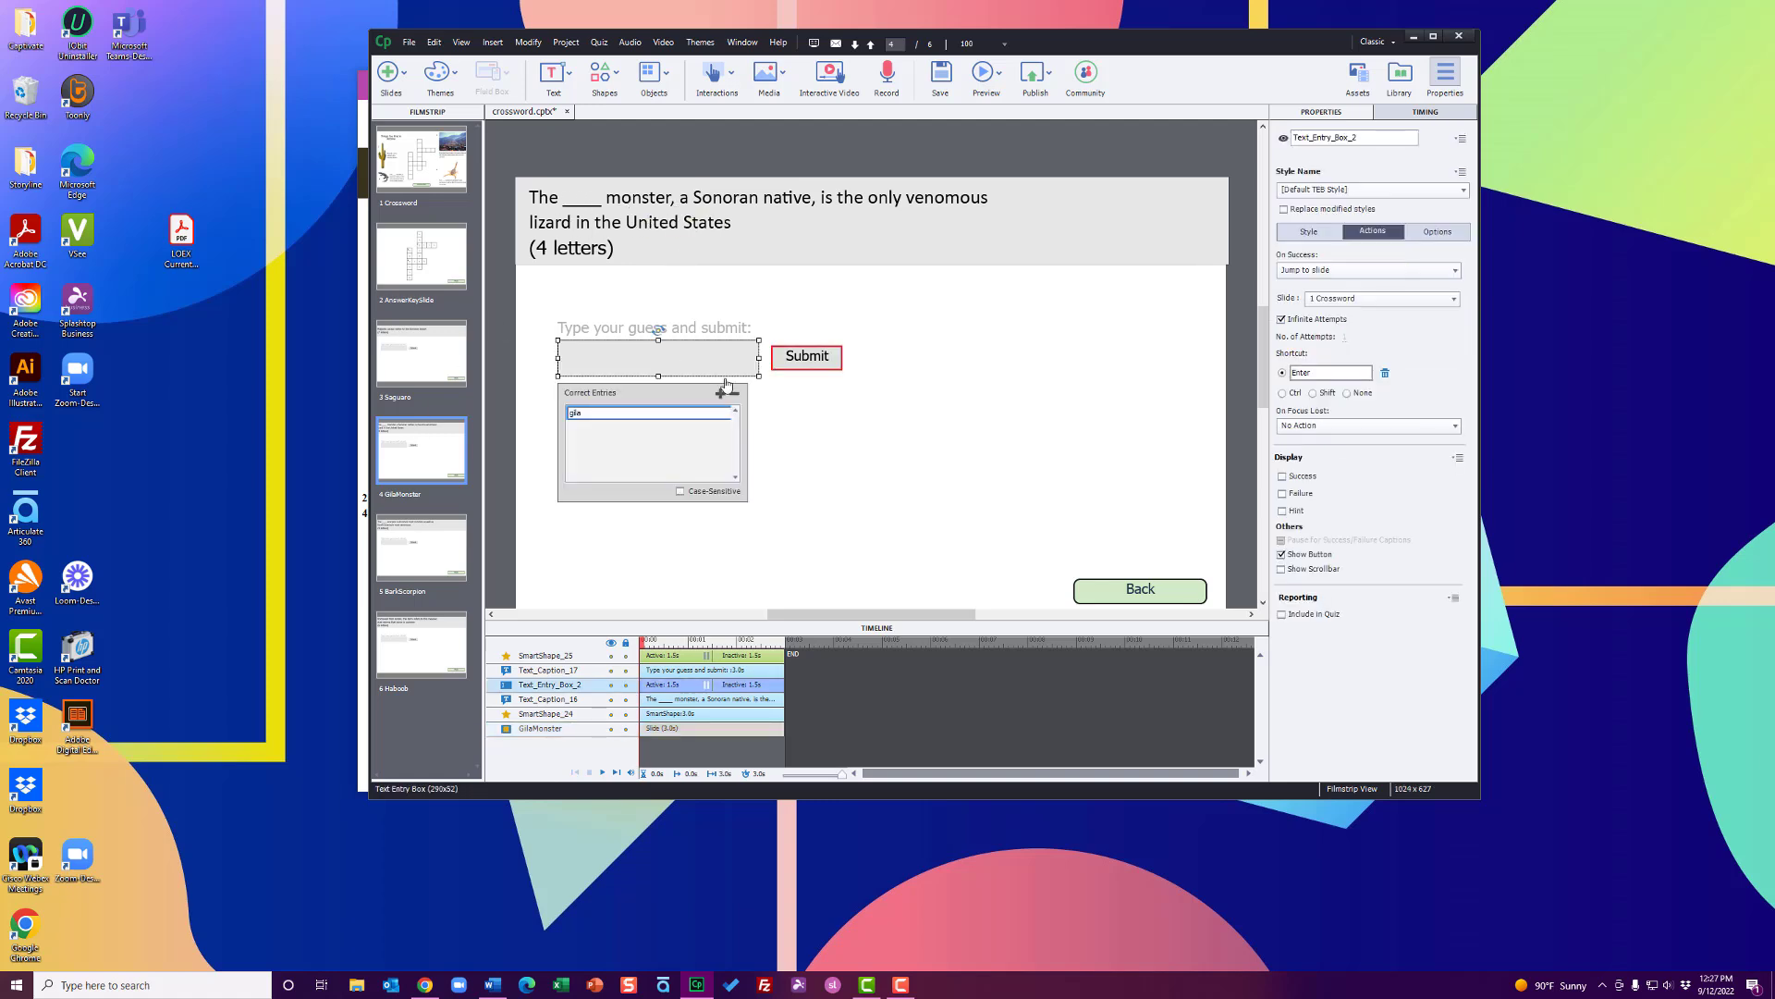
pyautogui.click(845, 429)
# Step: Check the Back button on the Saguaro slide, then return to the Crossword slide
pyautogui.click(429, 347)
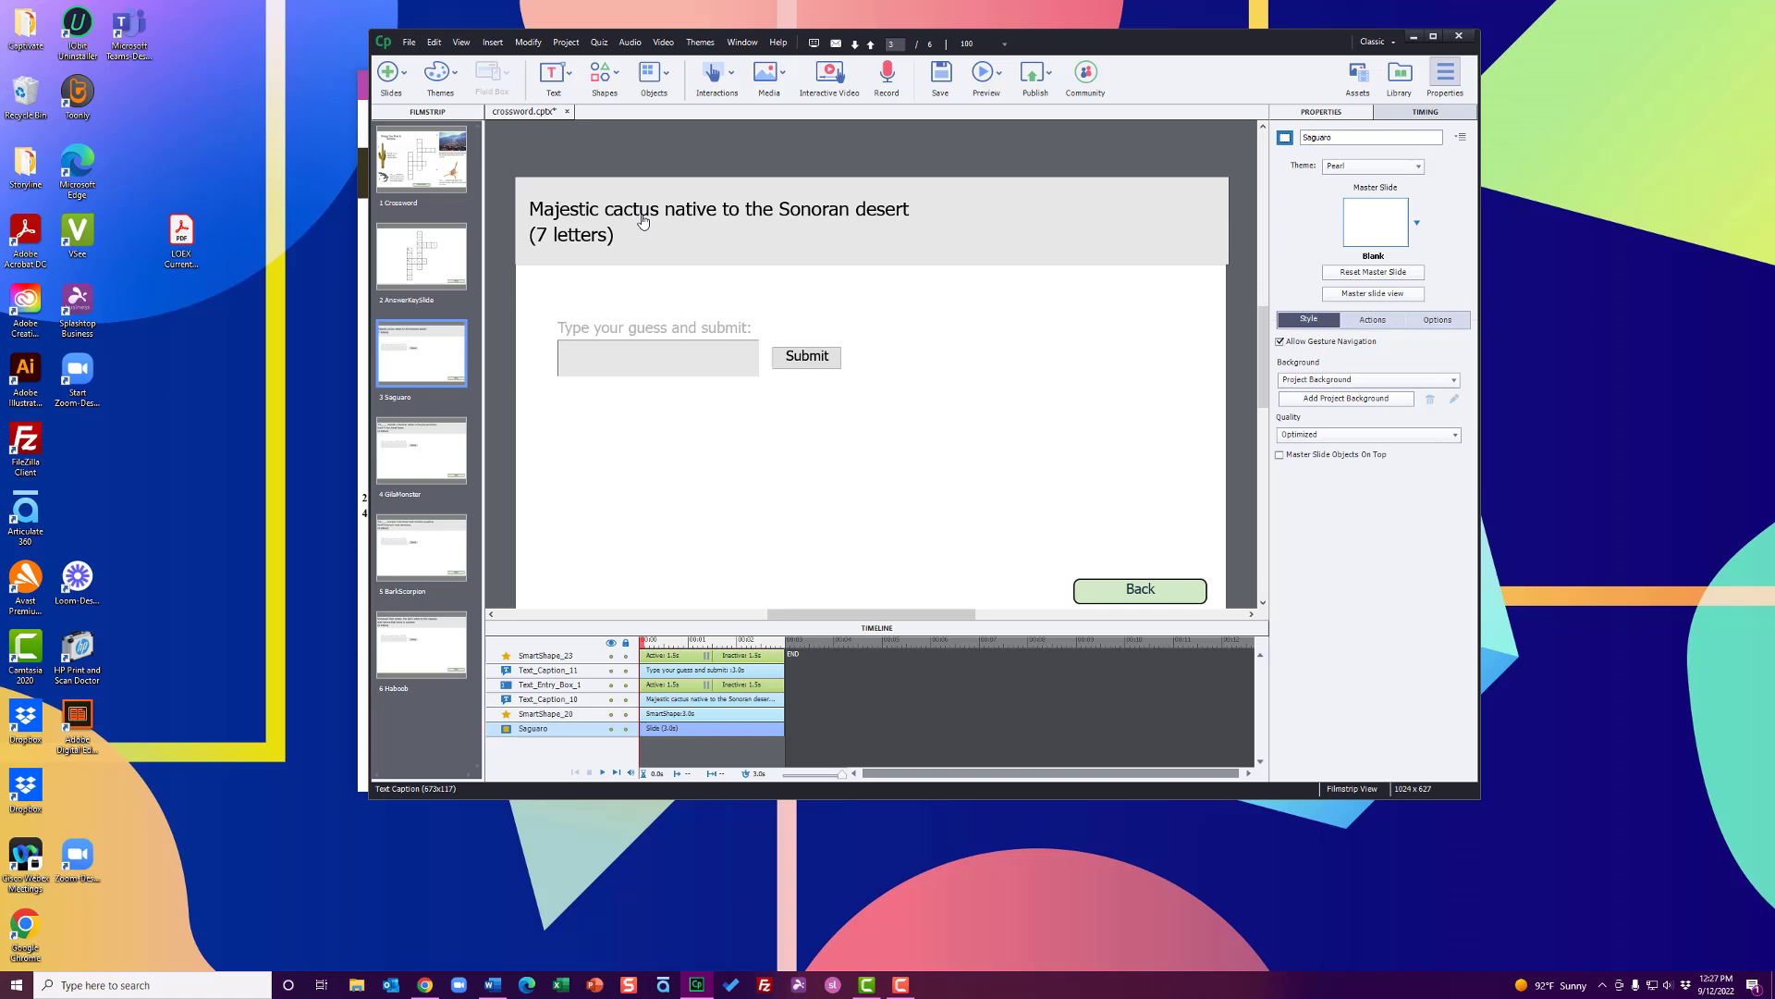
pyautogui.click(1161, 593)
pyautogui.click(891, 562)
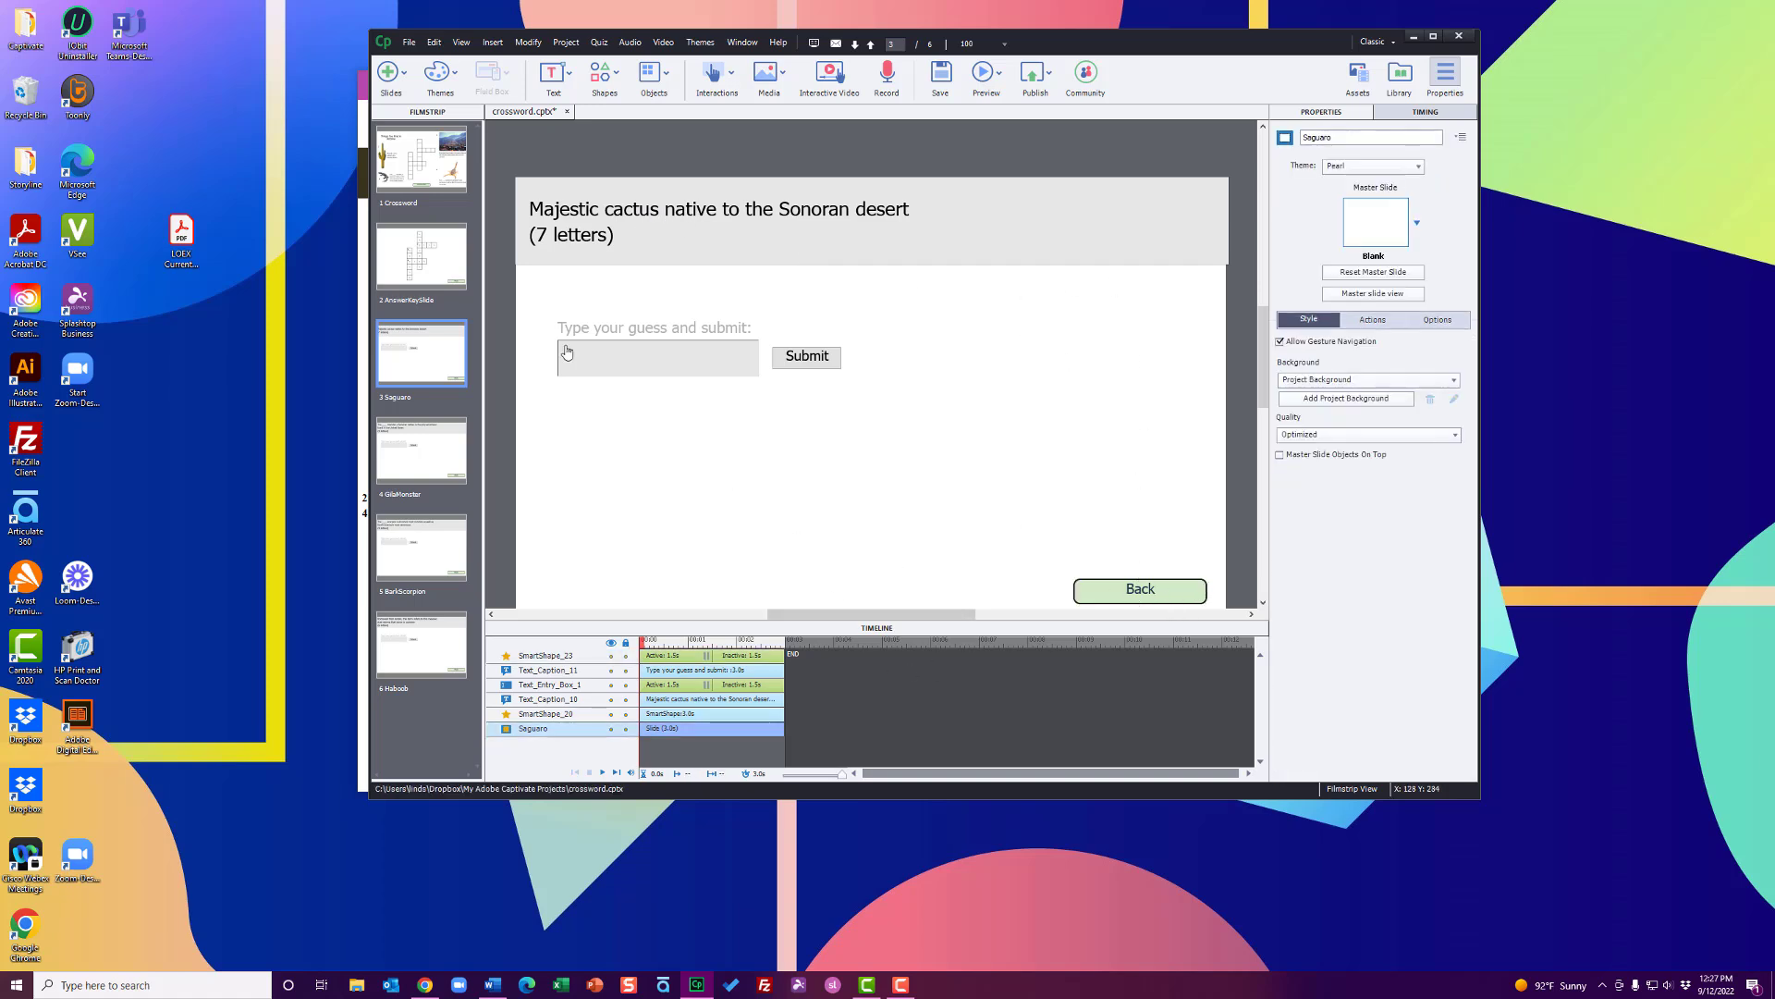
pyautogui.click(413, 149)
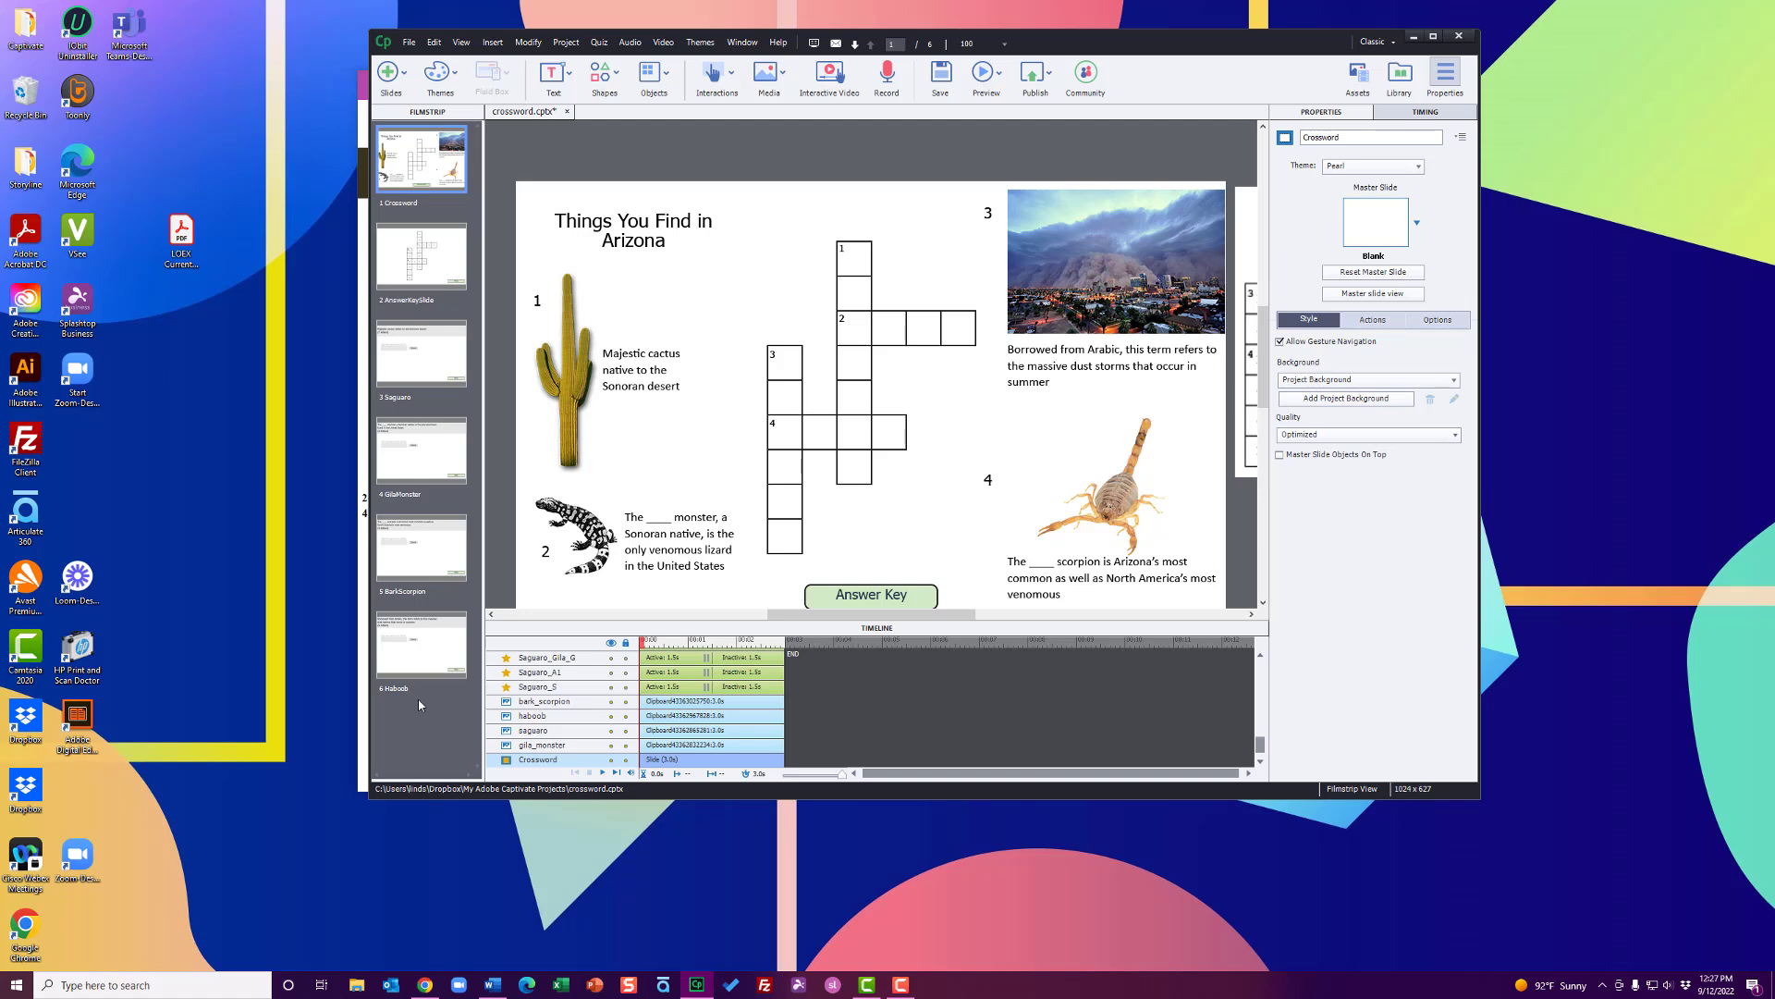
# Step: Glance at the existing advanced actions, then check what the Crossword slide runs on enter
pyautogui.click(566, 41)
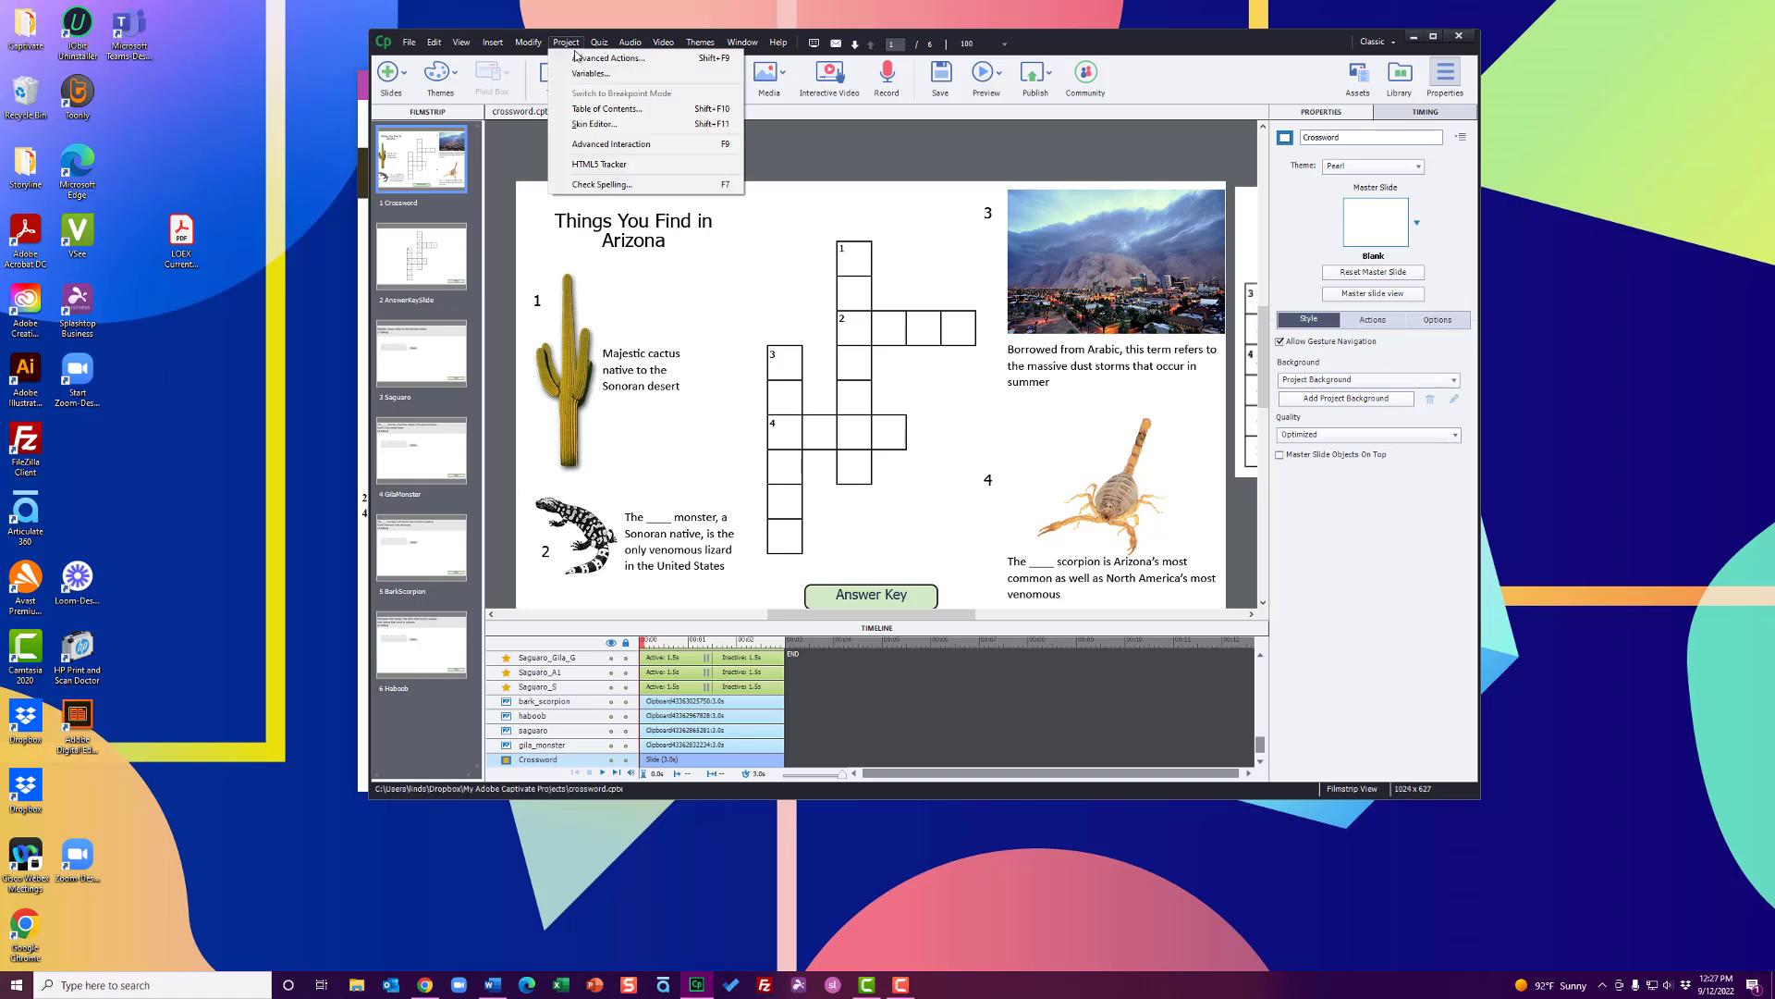
pyautogui.click(591, 57)
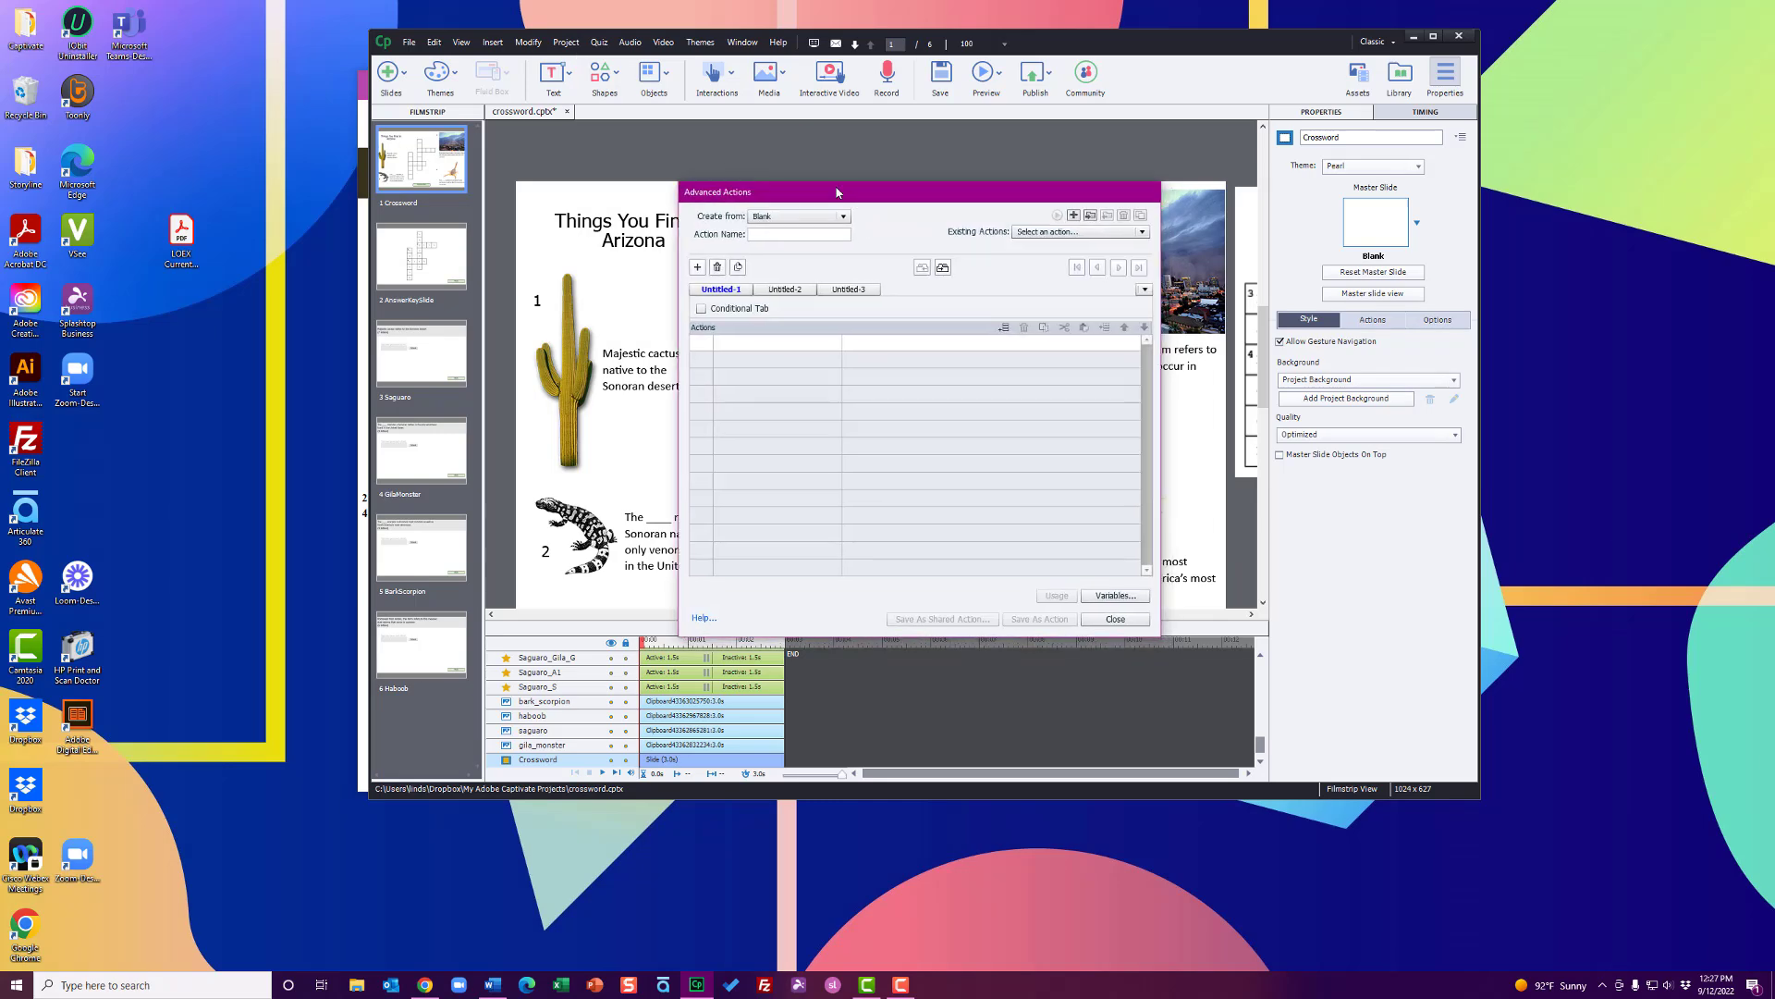
pyautogui.click(982, 186)
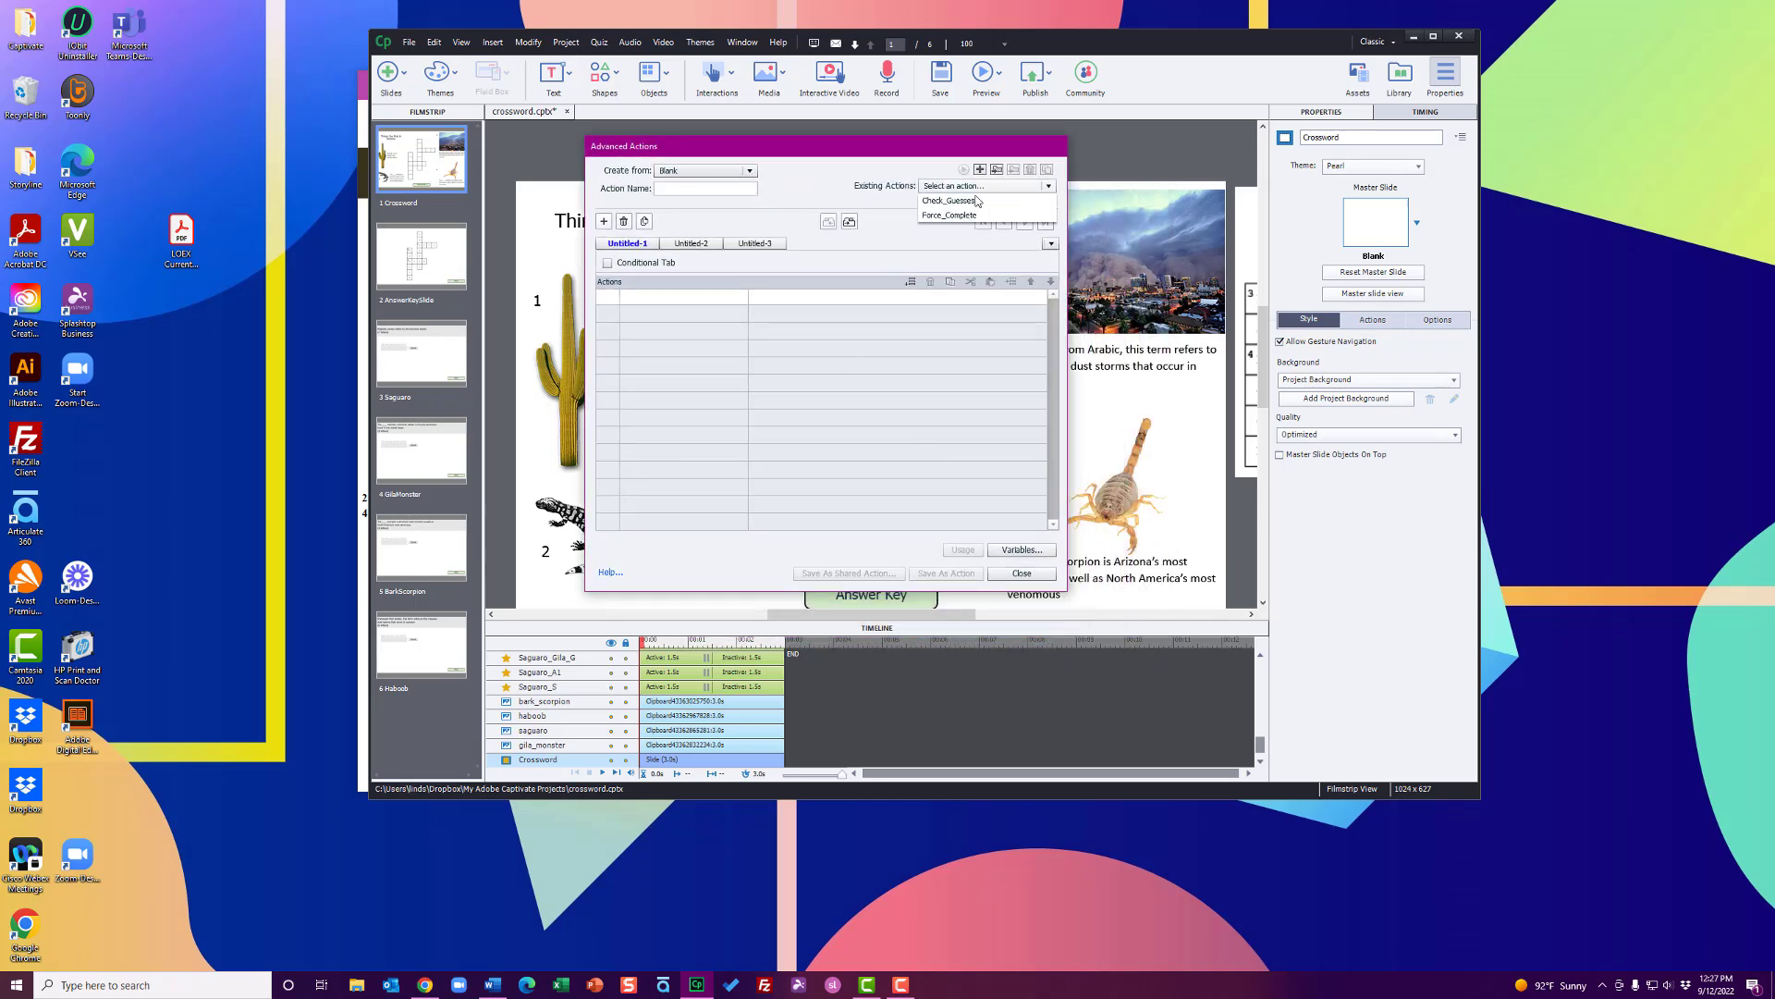
pyautogui.click(950, 201)
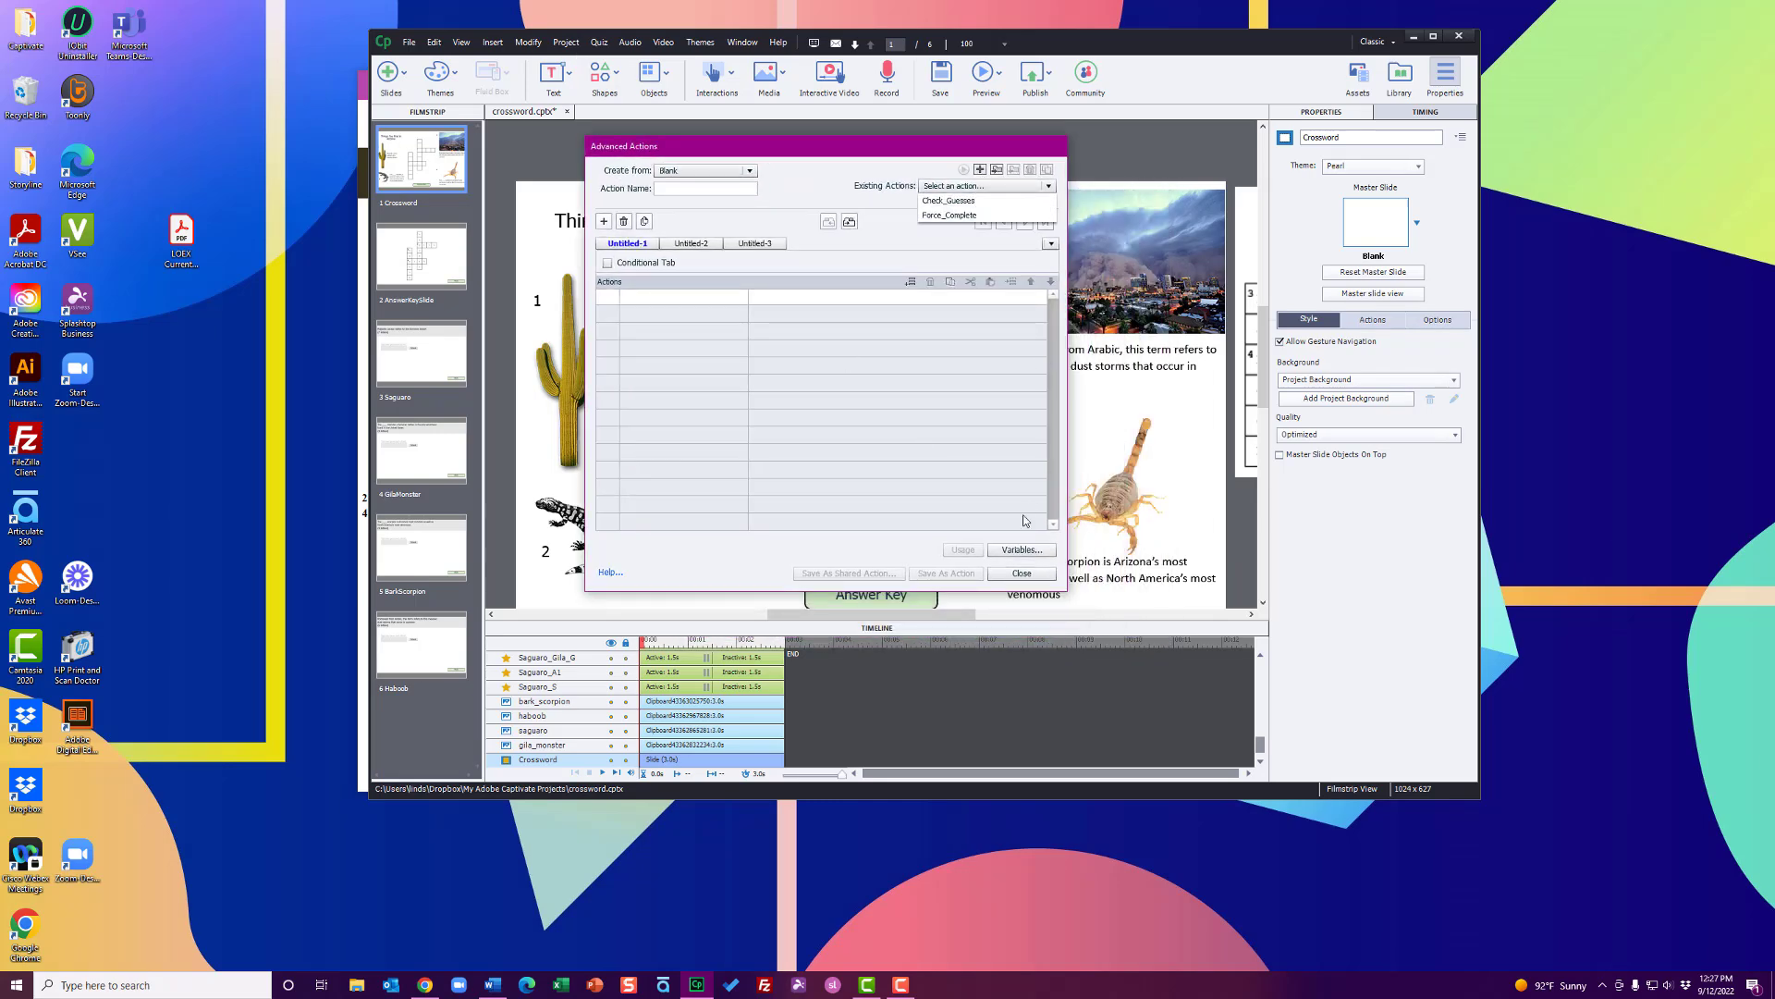
pyautogui.click(1022, 573)
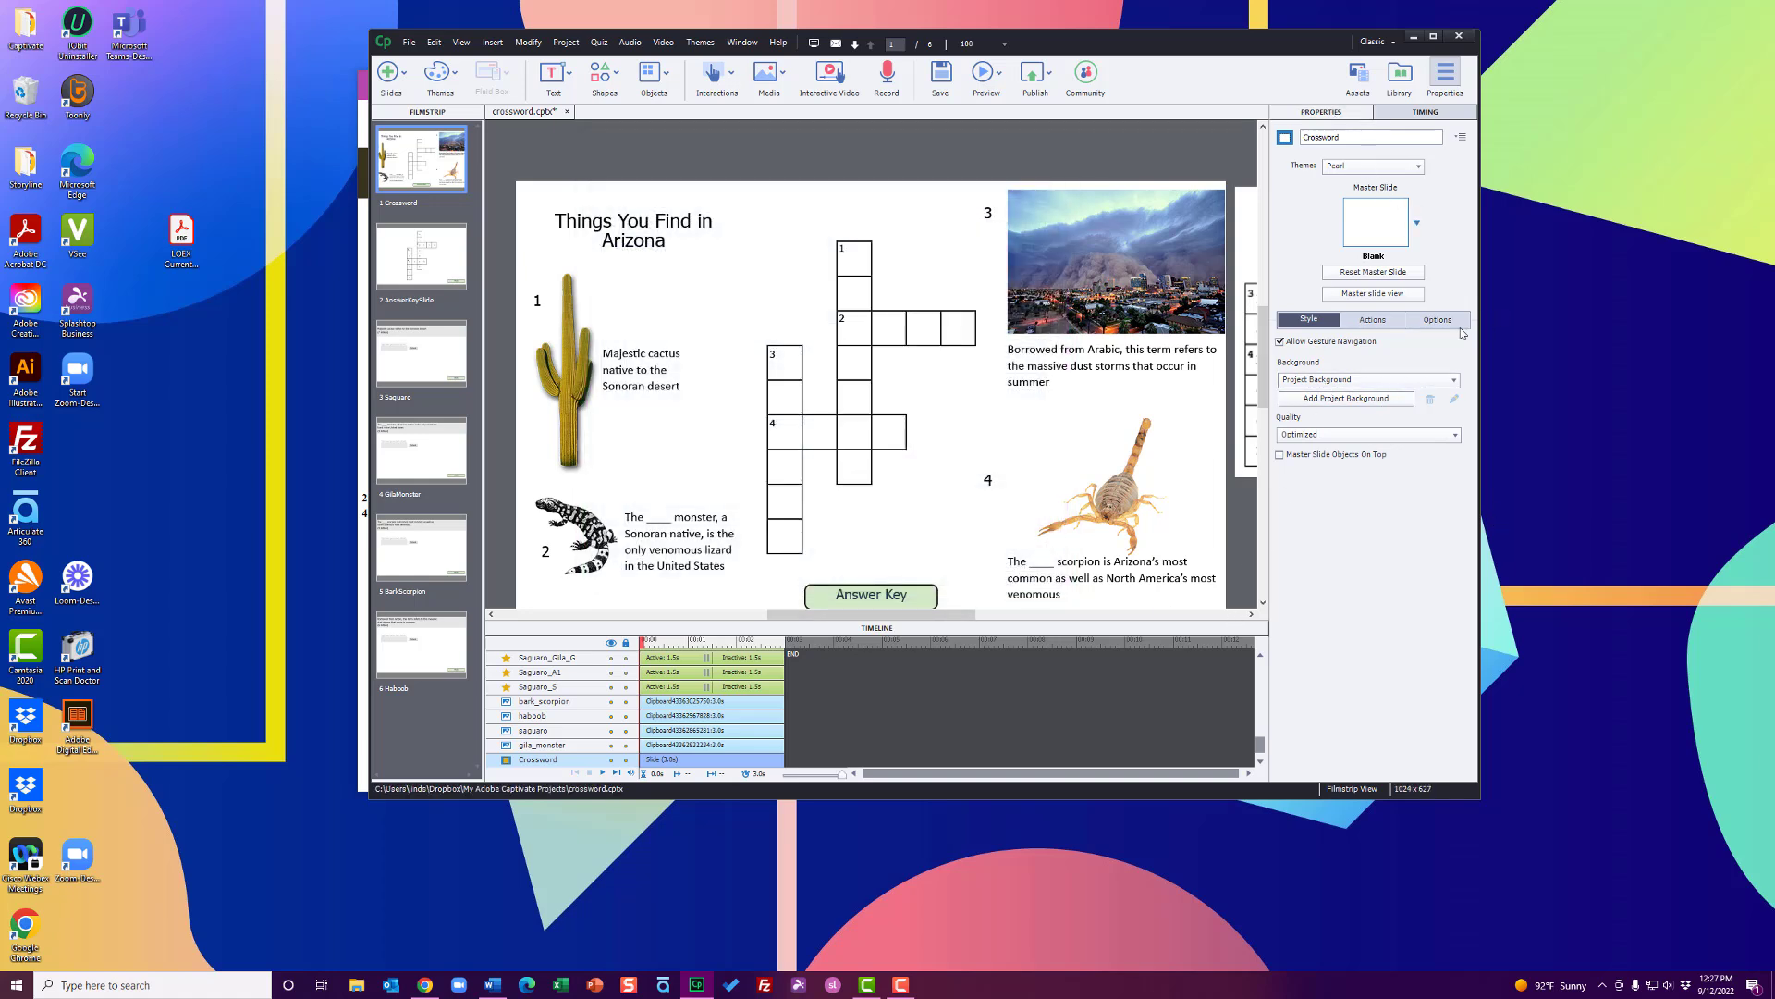
pyautogui.click(1393, 321)
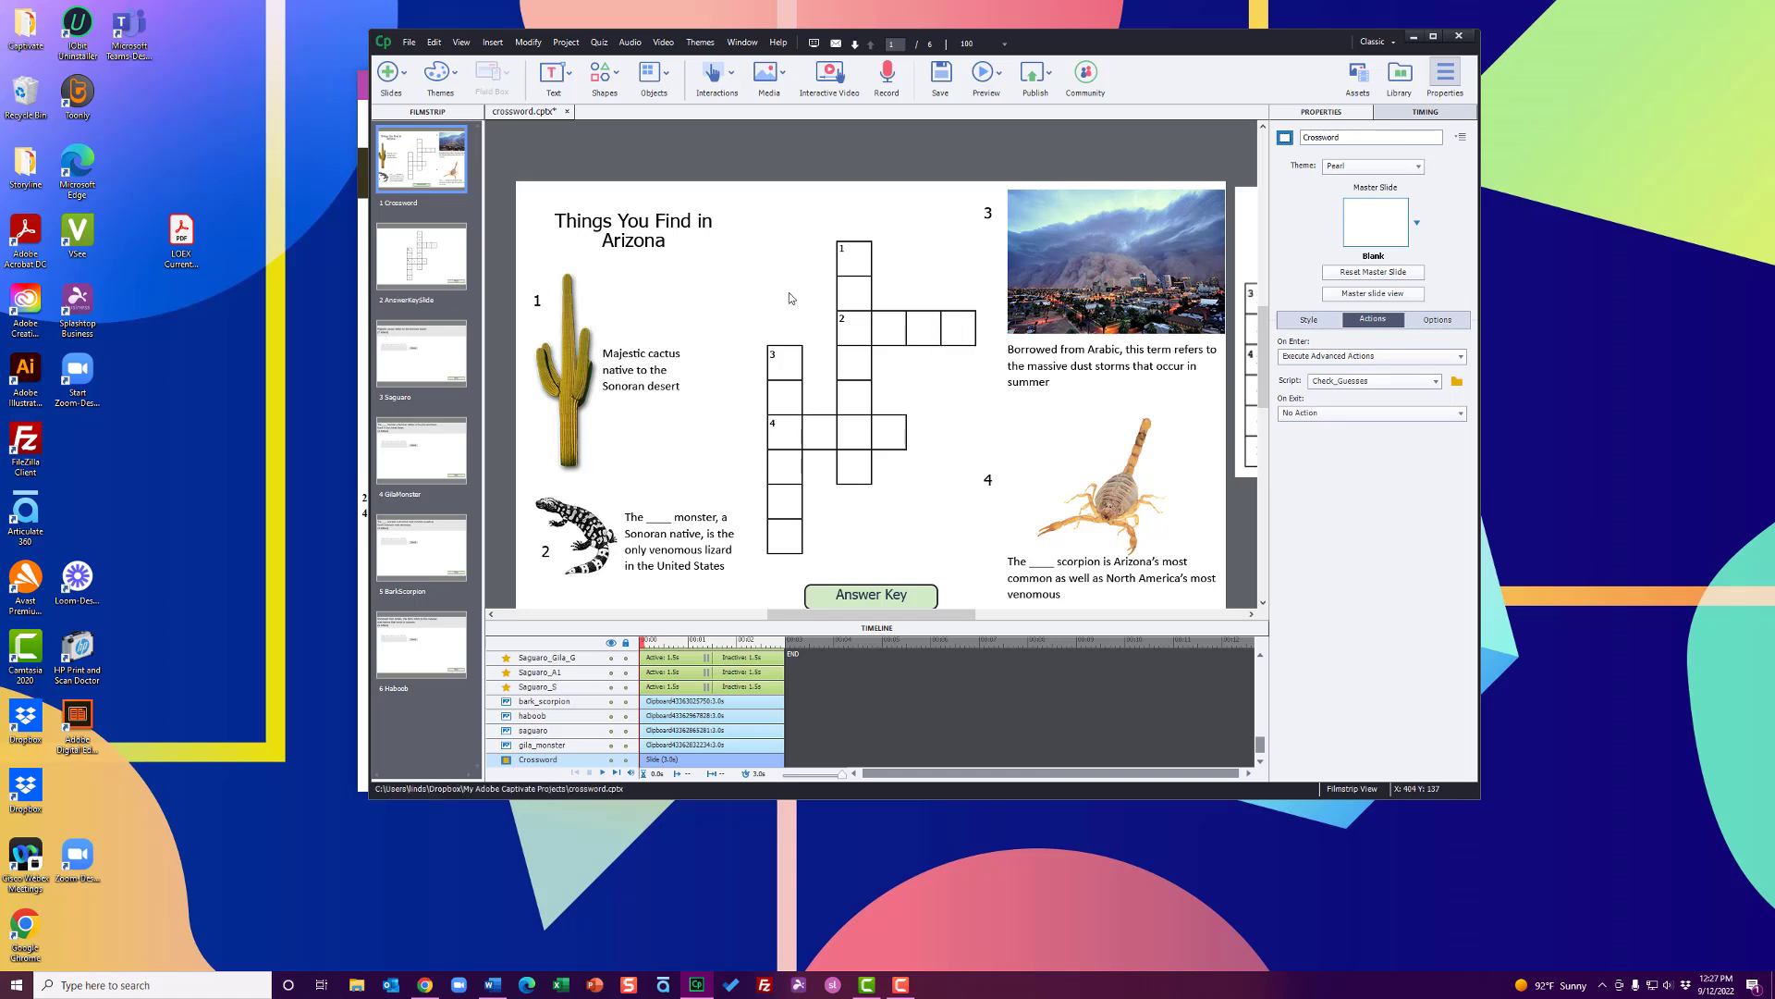
# Step: Browse the Saguaro, GilaMonster and BarkScorpion question slides before returning to the Crossword slide
pyautogui.click(402, 359)
pyautogui.click(421, 450)
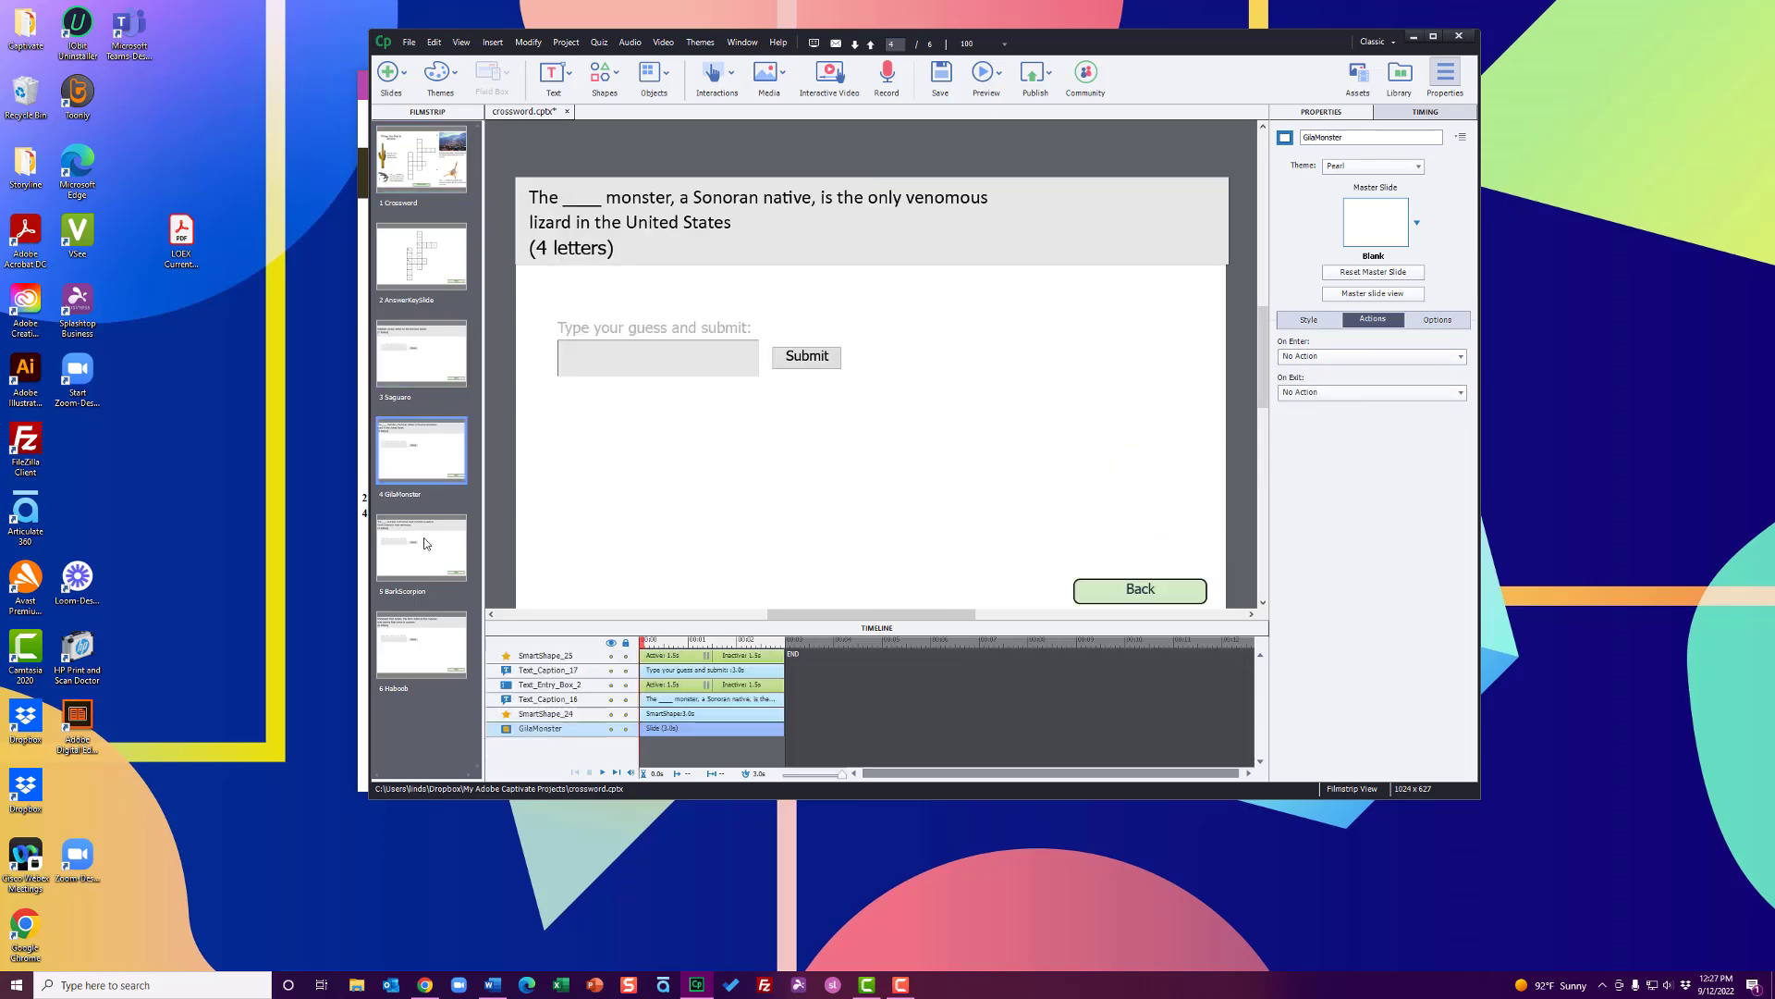
pyautogui.click(426, 544)
pyautogui.click(425, 160)
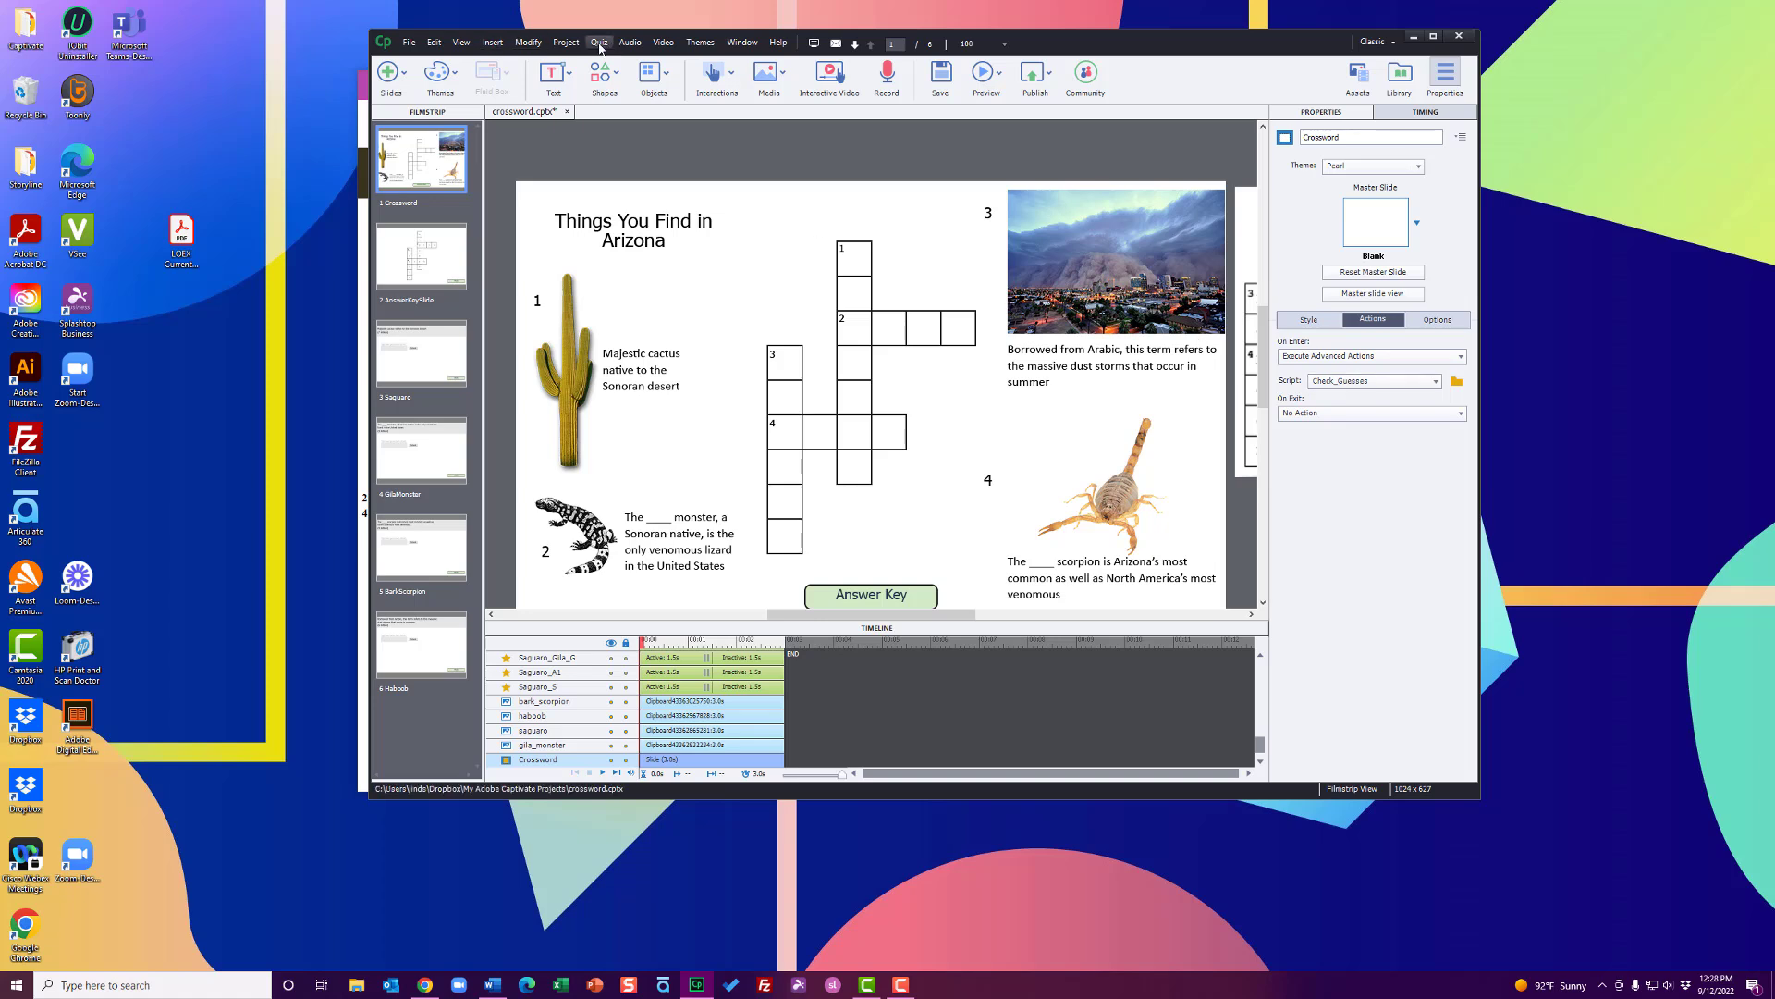
# Step: Load Check_Guesses in Advanced Actions: guess_bark equal to bark completes four letter boxes
pyautogui.click(565, 42)
pyautogui.click(574, 59)
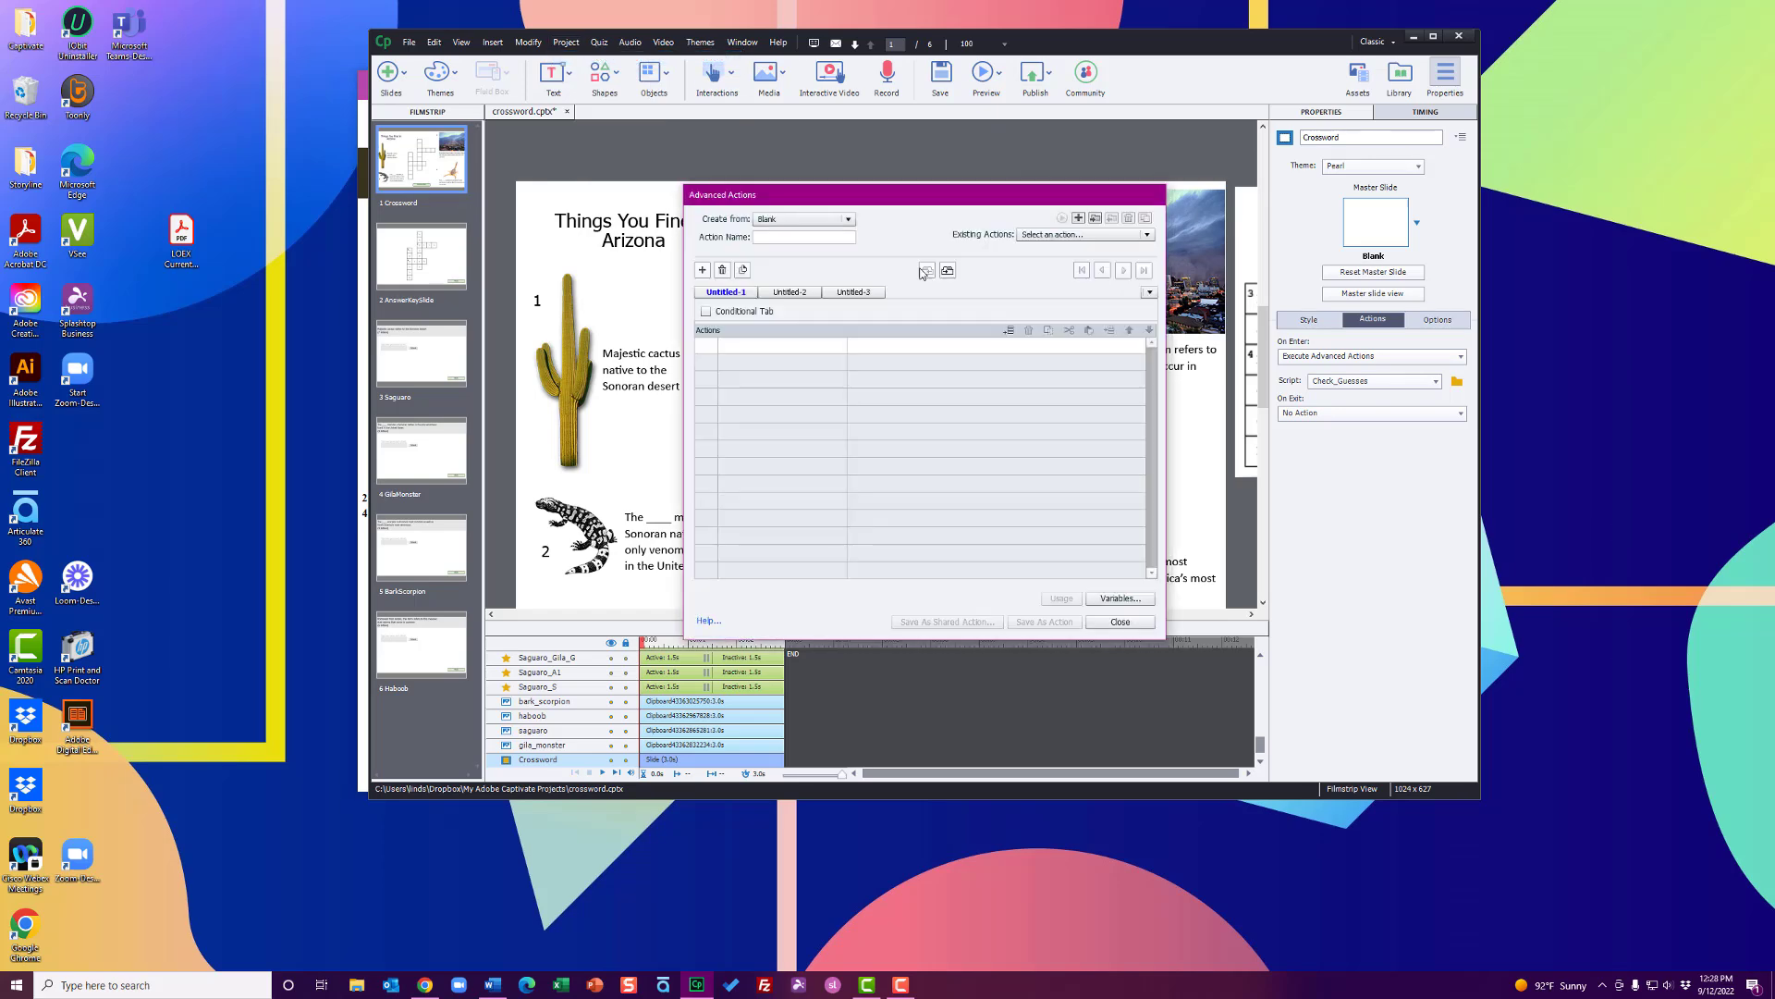
pyautogui.click(1077, 235)
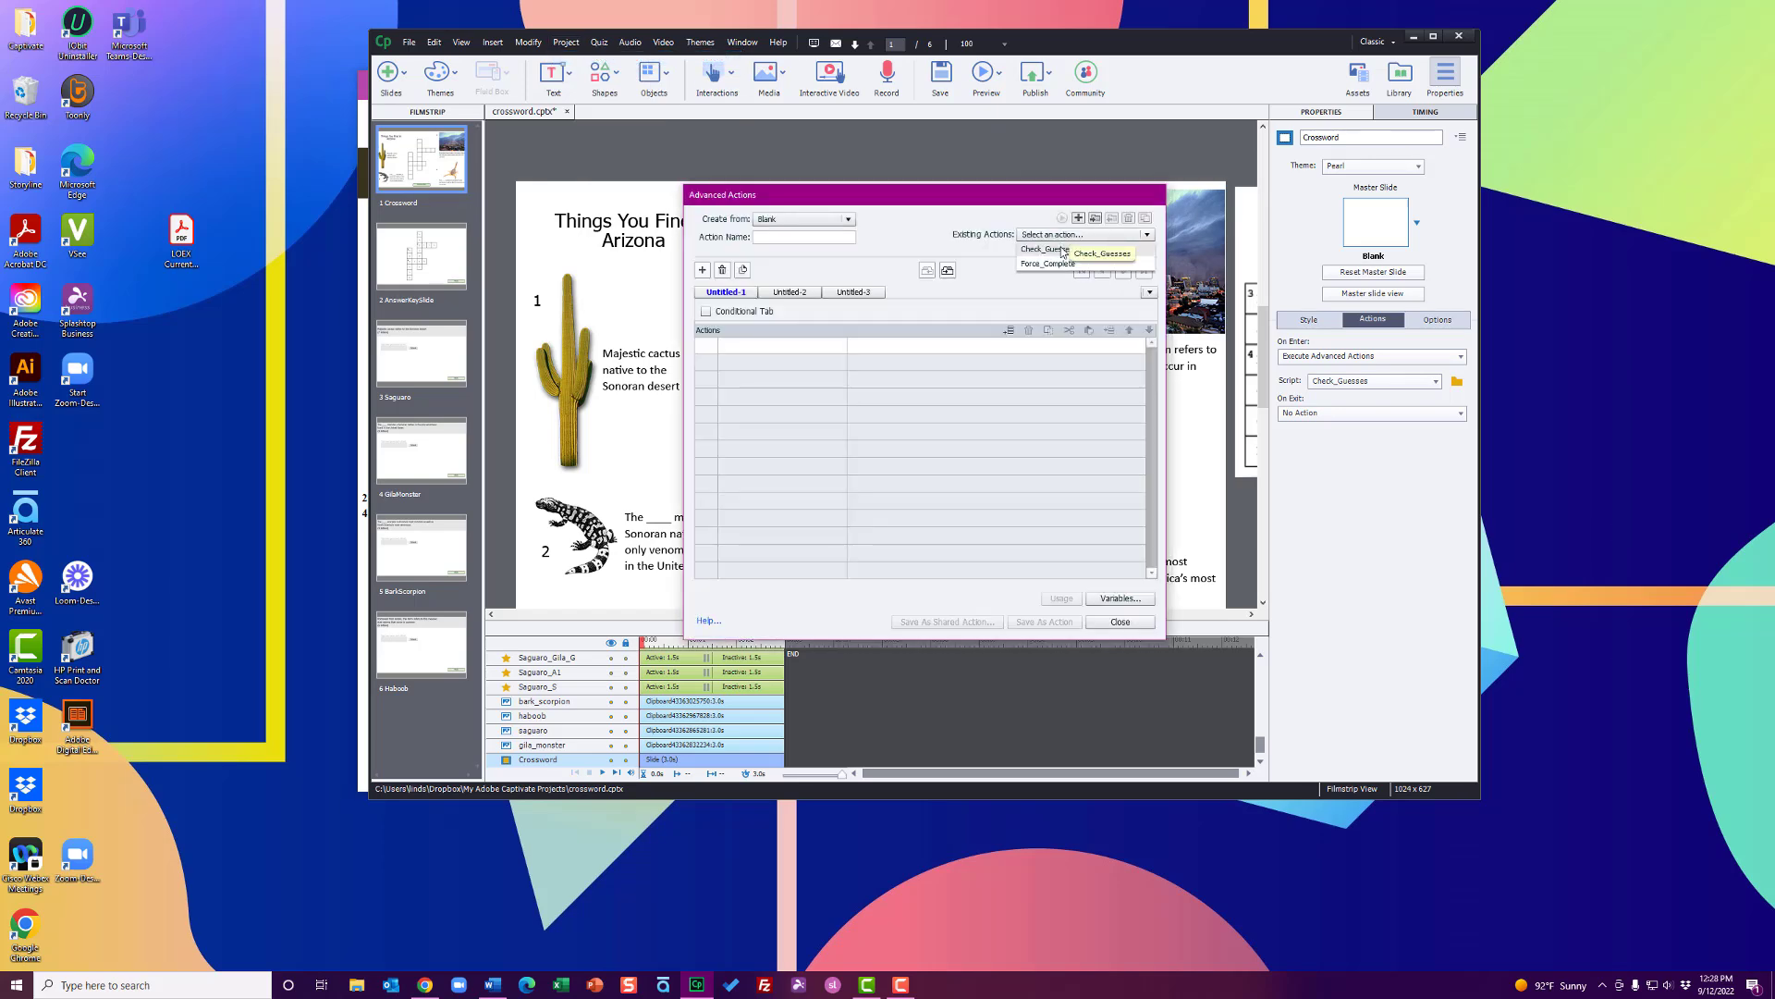
pyautogui.click(1064, 252)
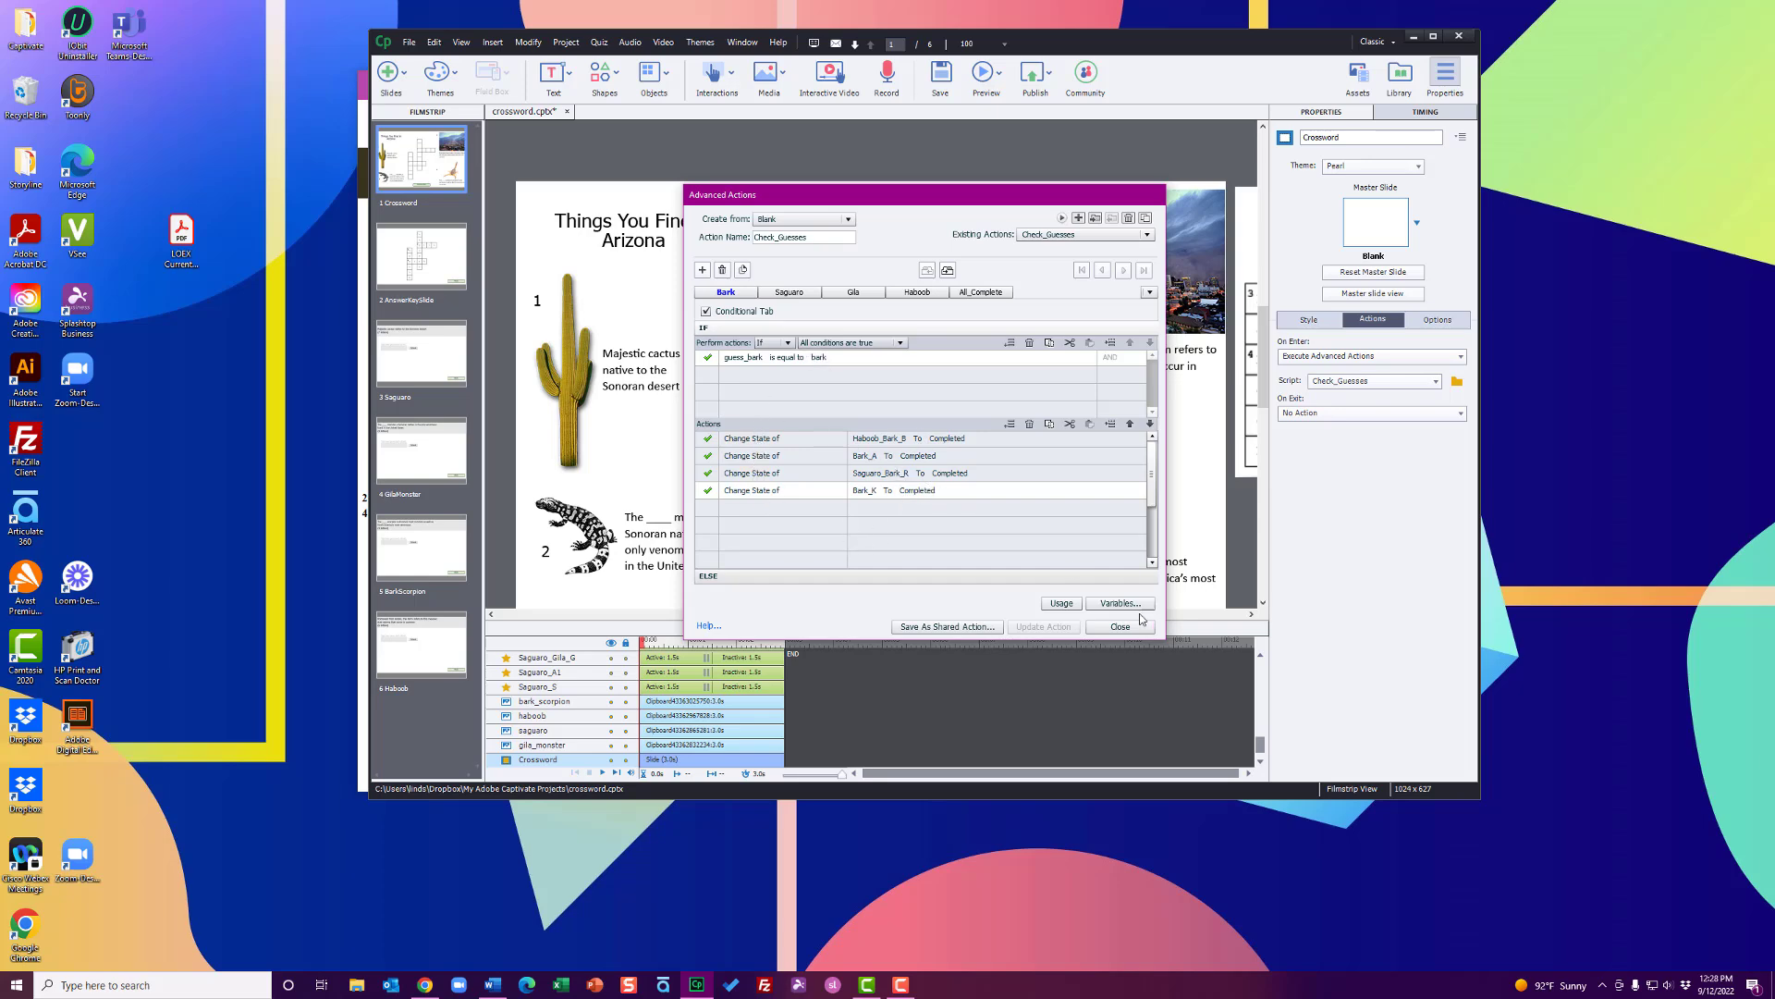
# Step: Confirm the Saguaro entry box's Style variable is guess_saguaro, cancelling the new-variable prompt
pyautogui.click(422, 353)
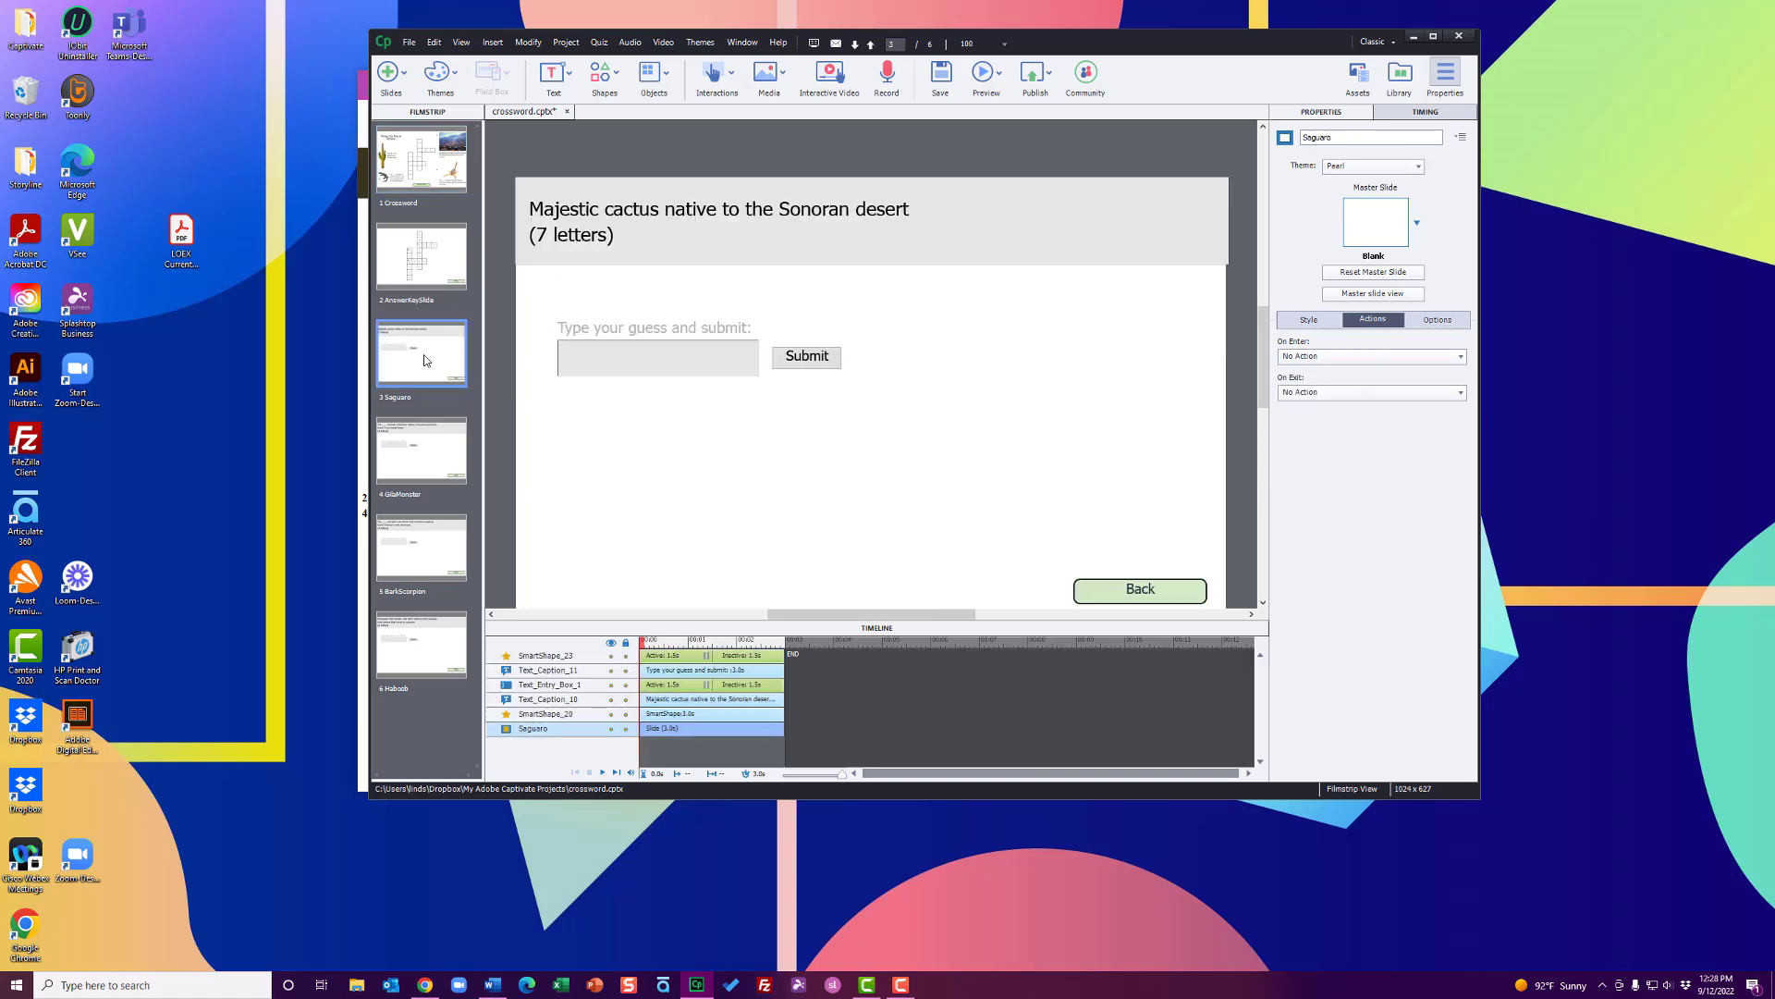
pyautogui.click(613, 361)
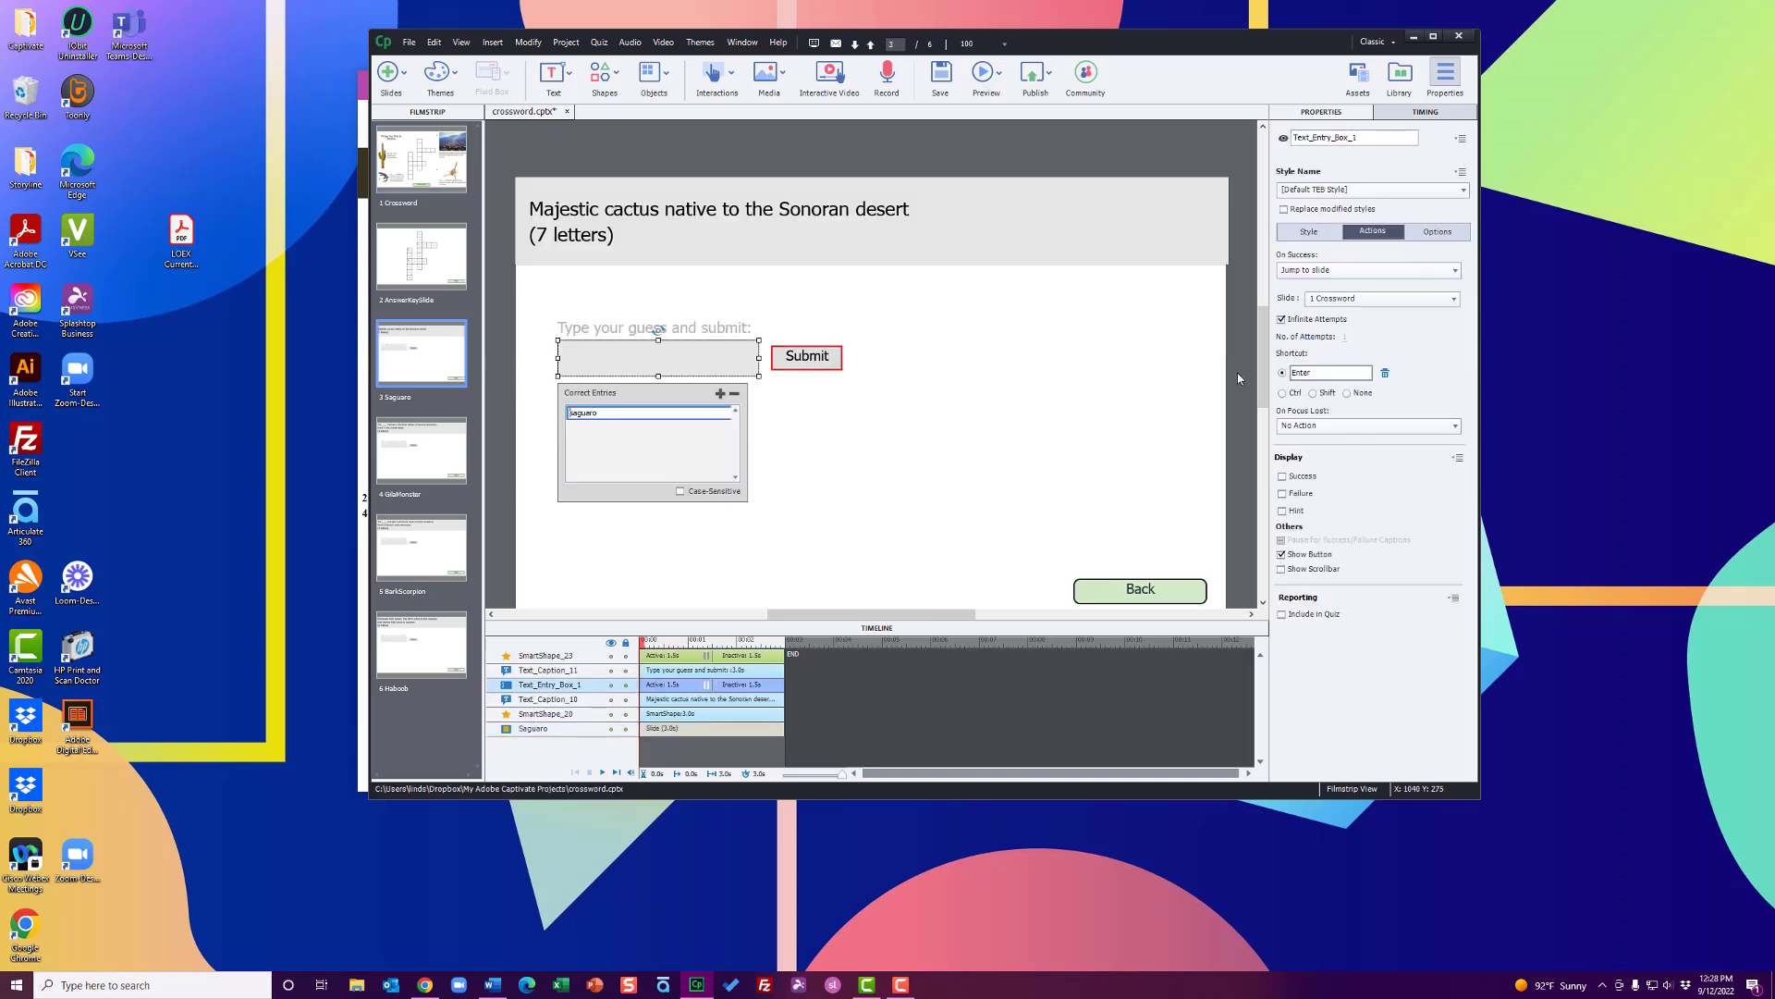
pyautogui.click(1336, 234)
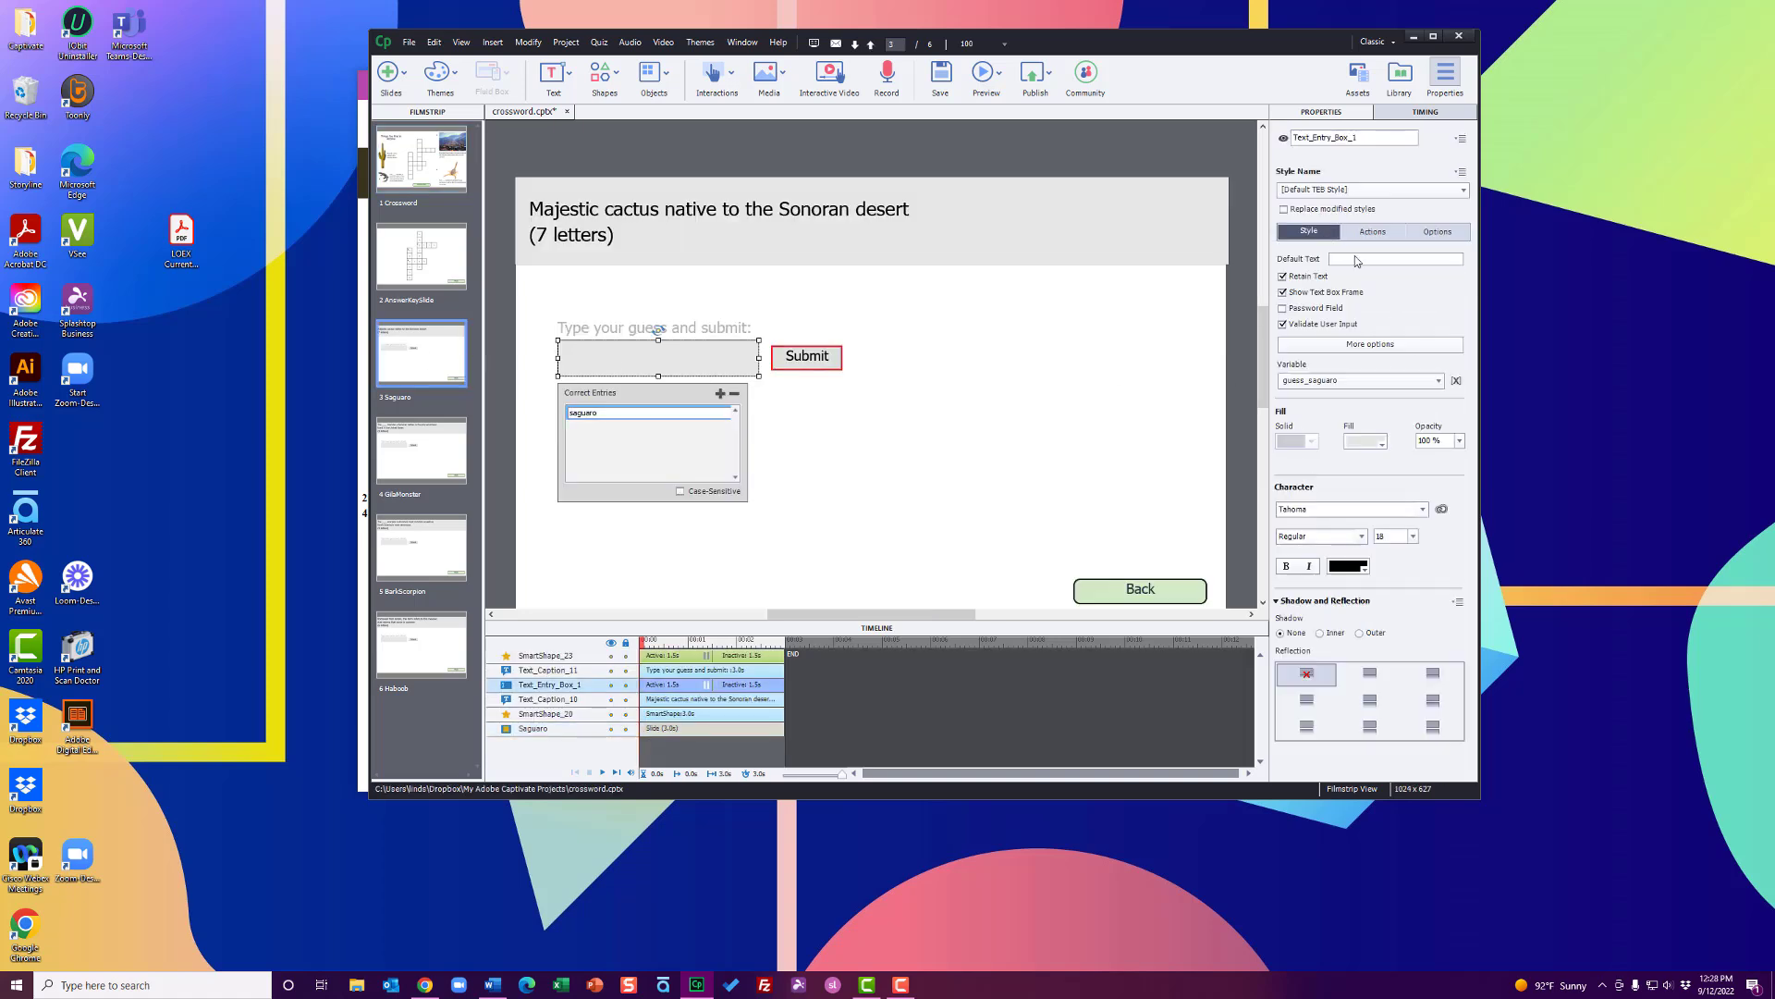
pyautogui.click(1456, 381)
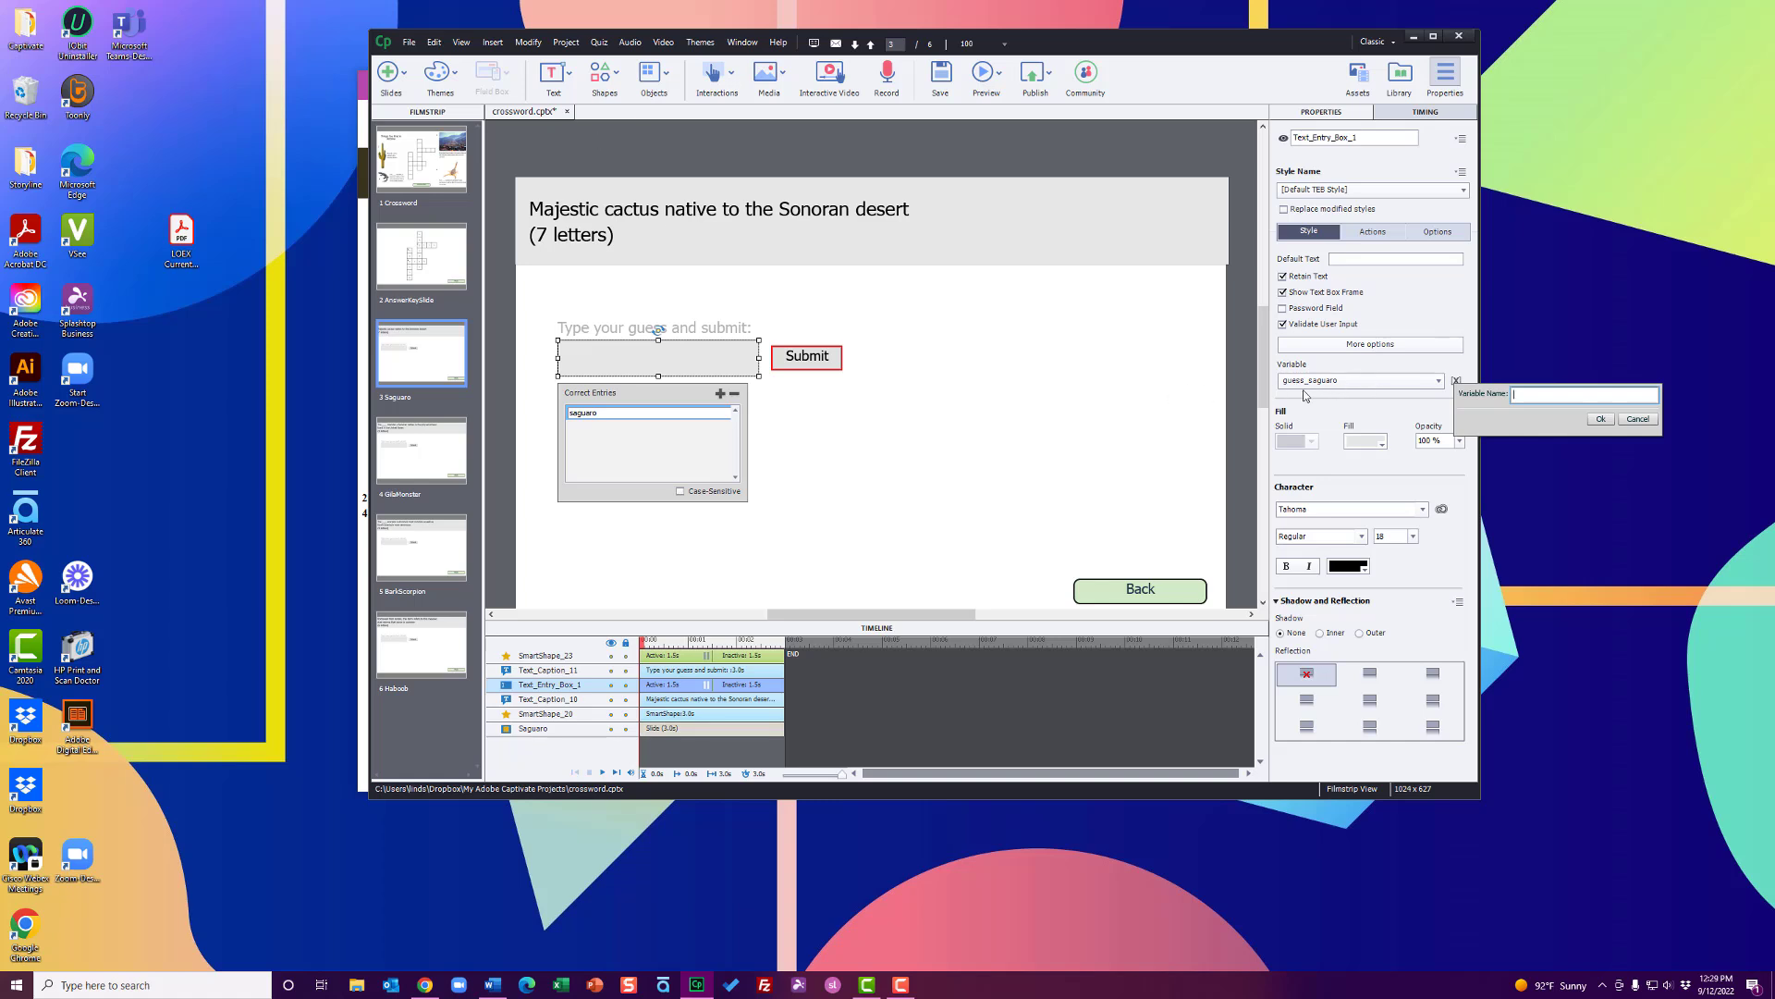
pyautogui.click(1637, 419)
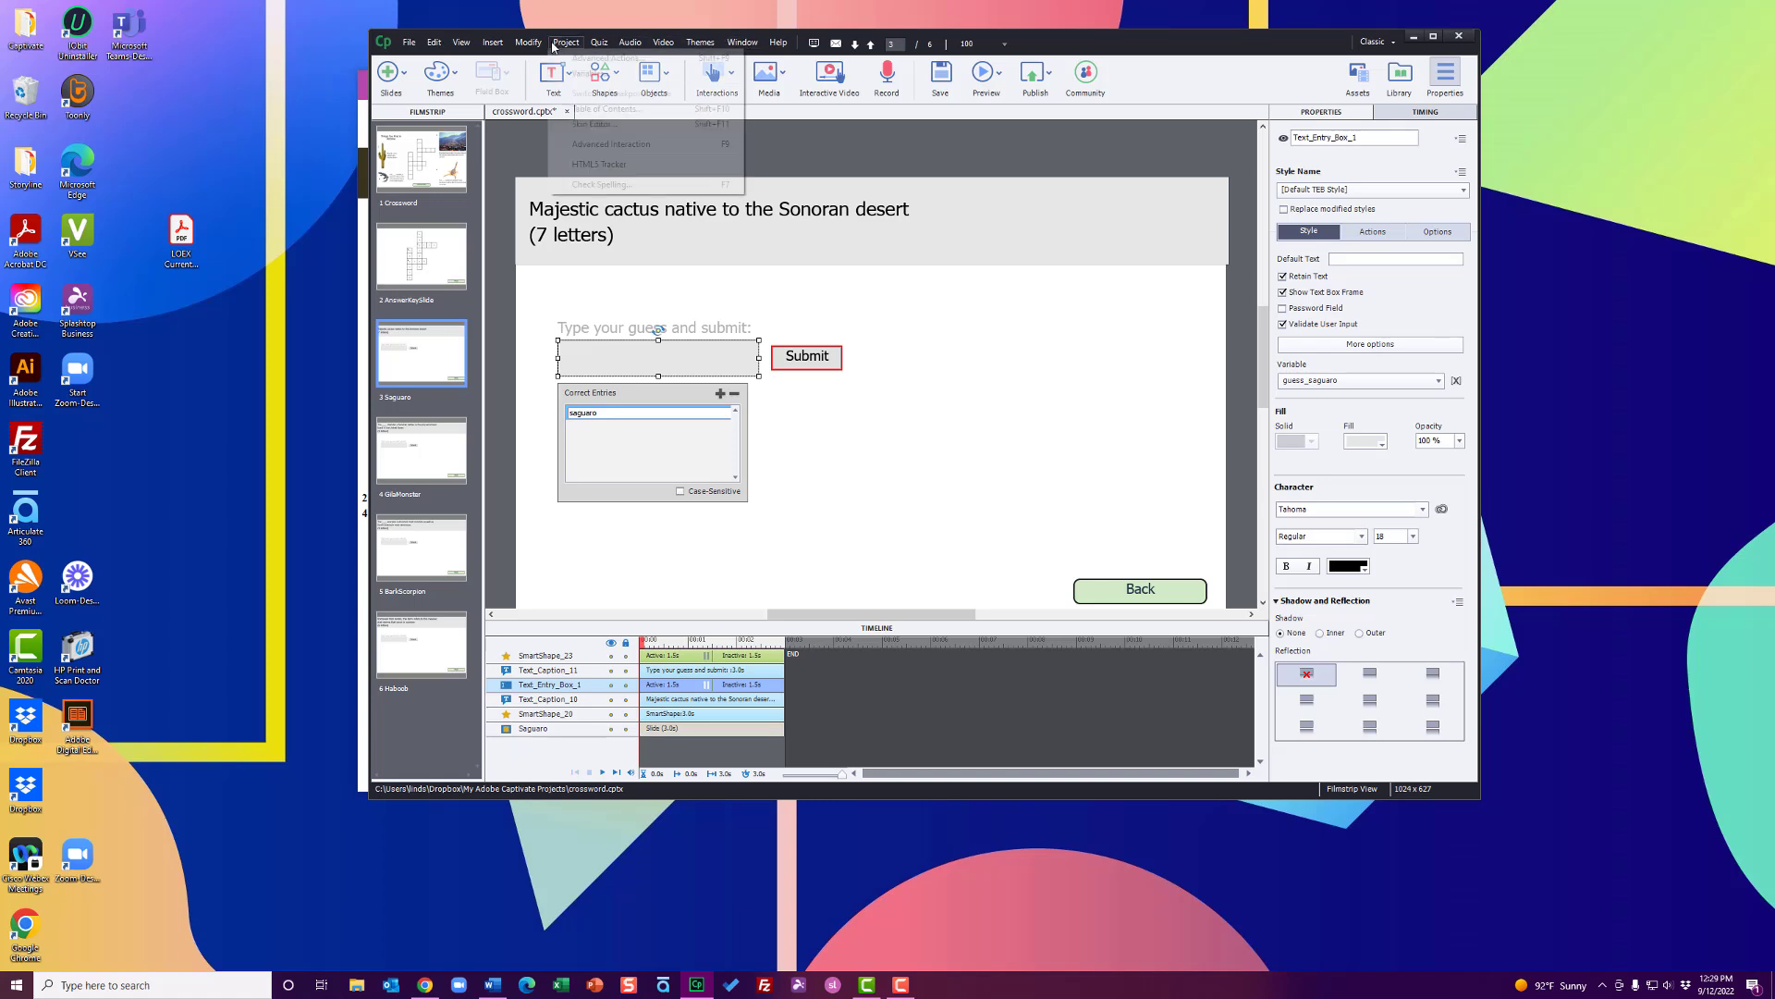
# Step: Reopen the Check_Guesses action in Advanced Actions with Shift+F9
pyautogui.hotkey('shift', 'F9')
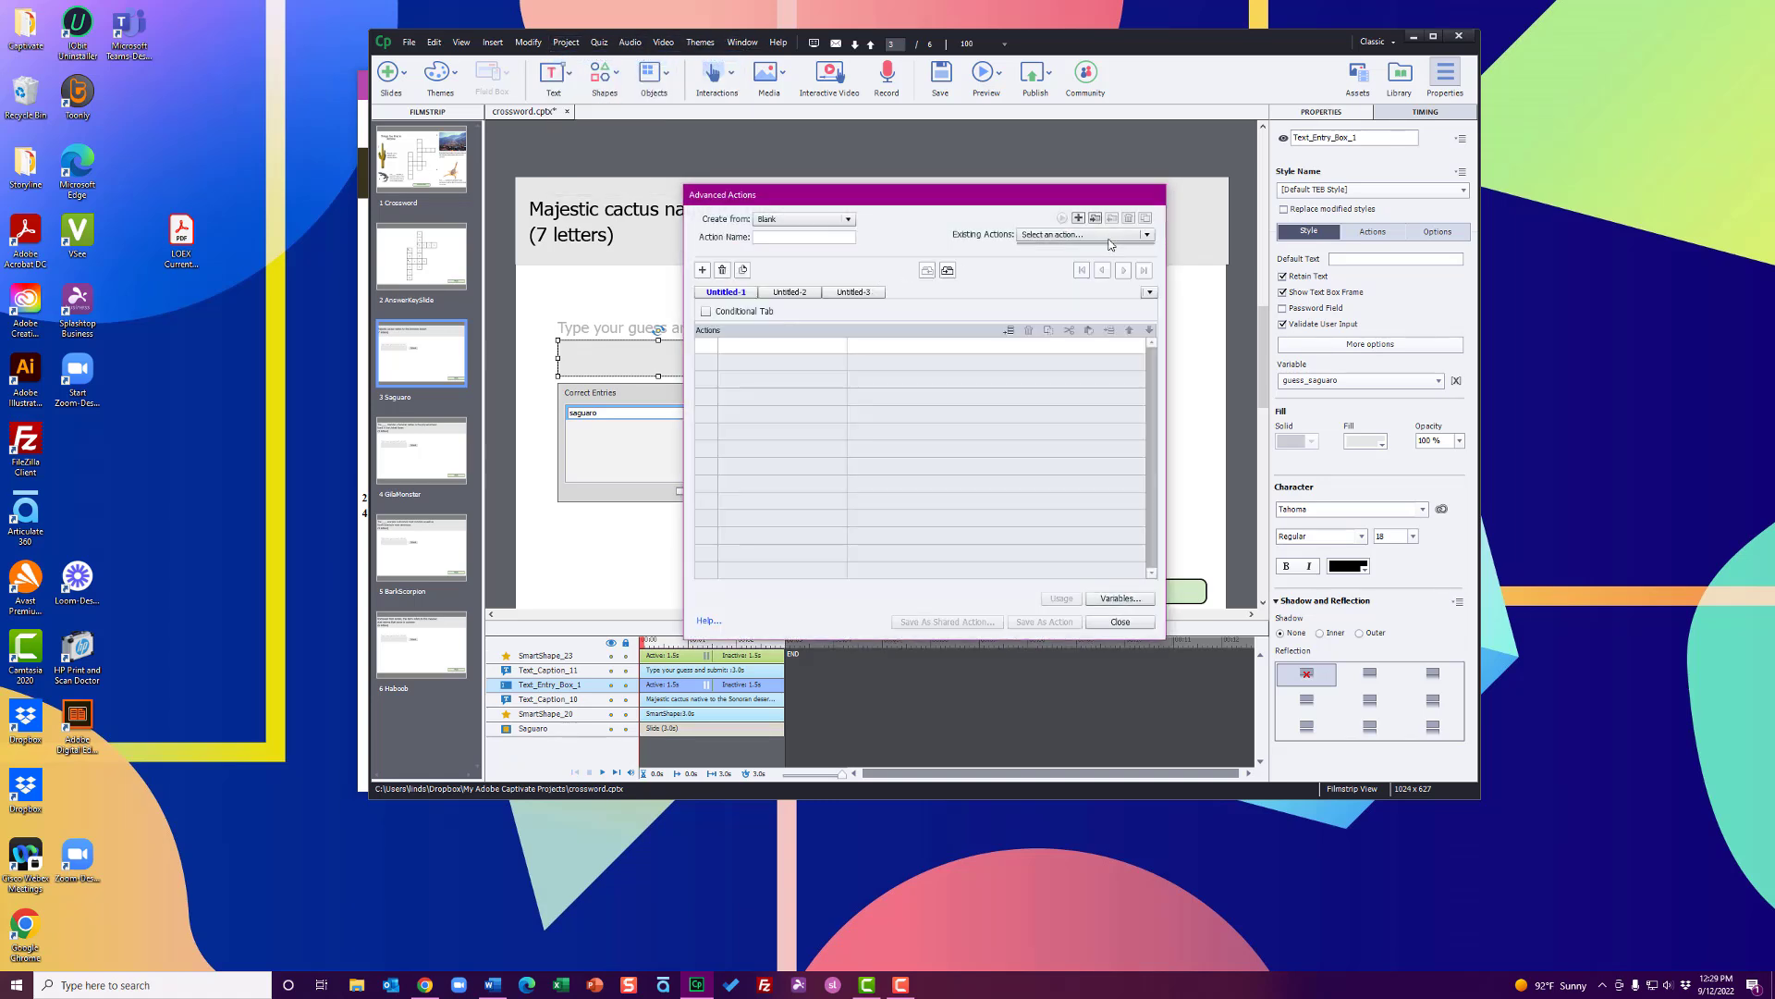
pyautogui.click(1081, 233)
pyautogui.click(1100, 252)
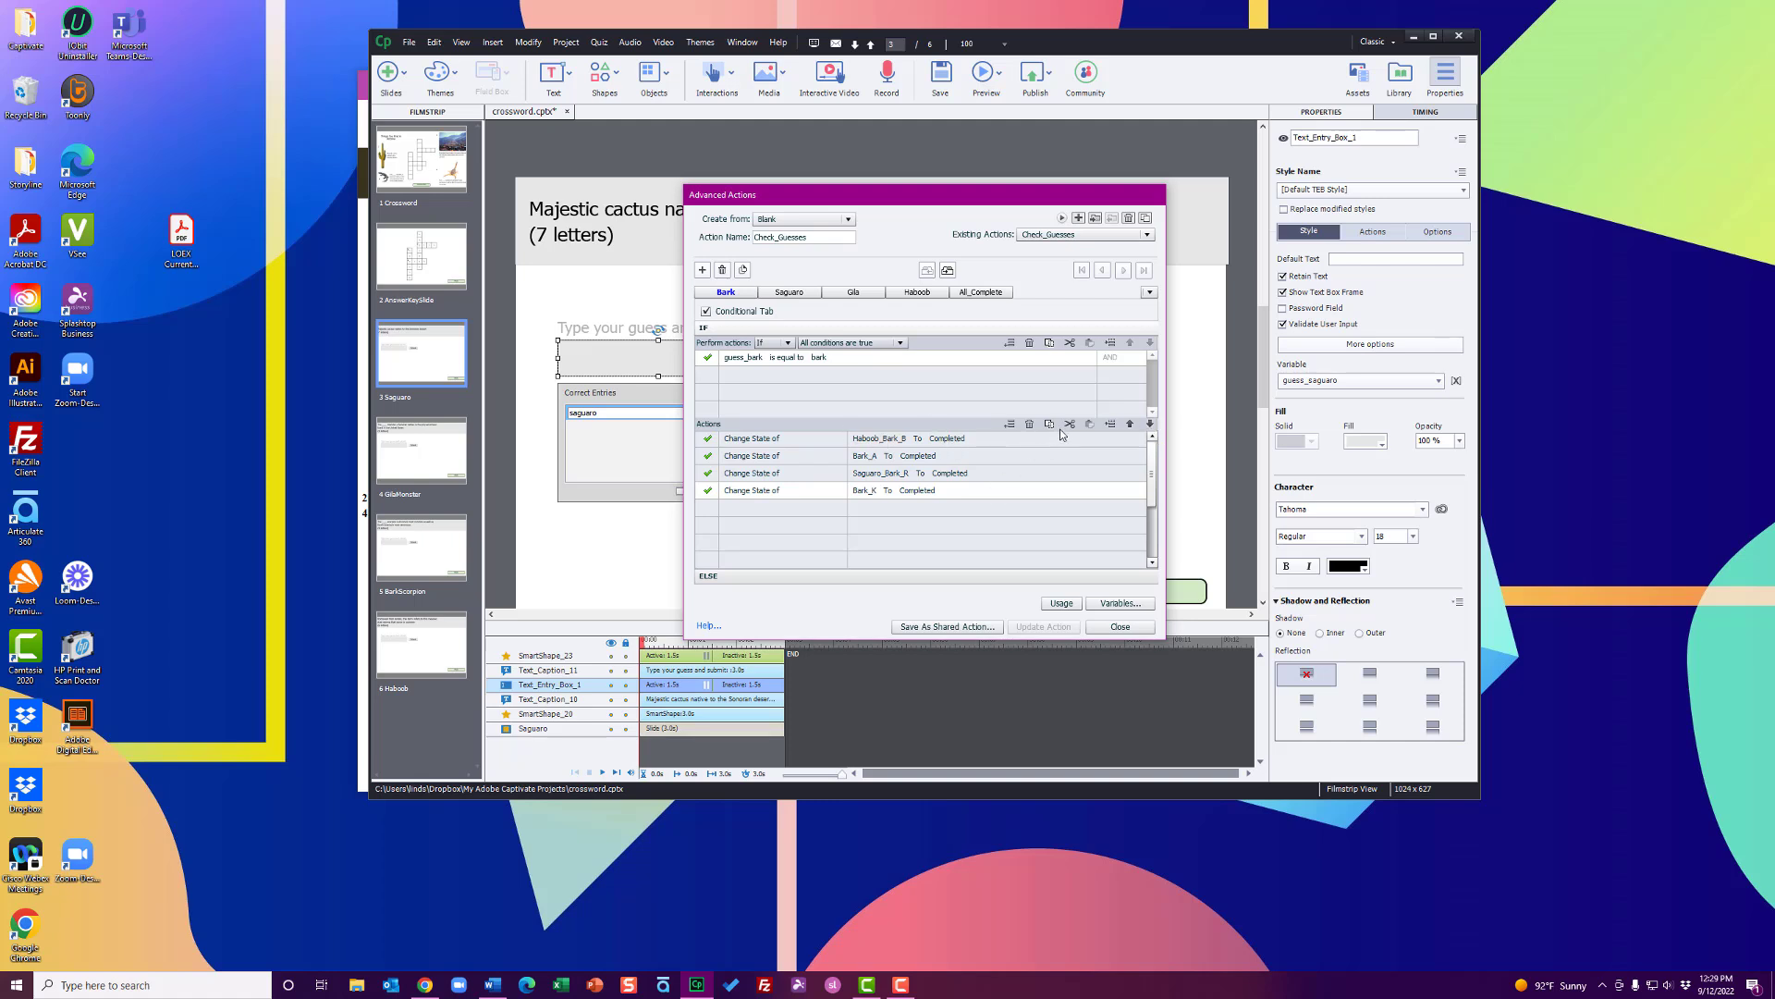
# Step: Paste and delete a duplicate Bark_K state change, then view the Saguaro condition
pyautogui.click(967, 507)
pyautogui.click(1096, 424)
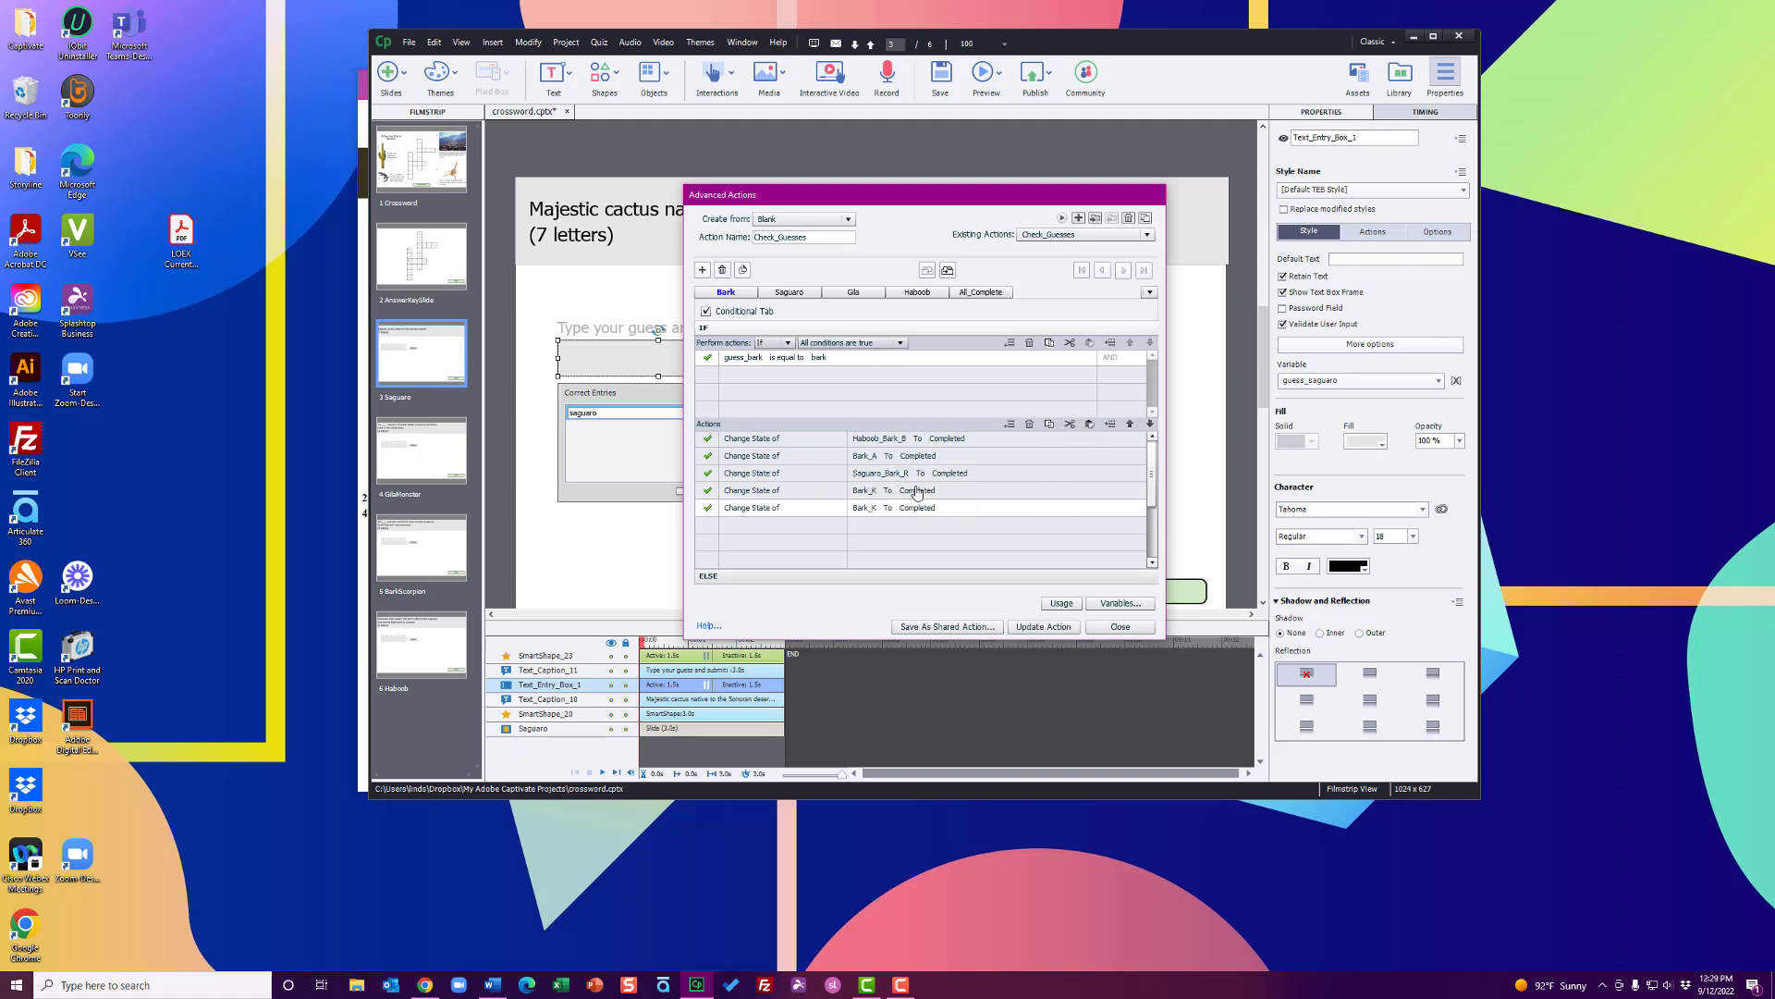
pyautogui.click(1028, 423)
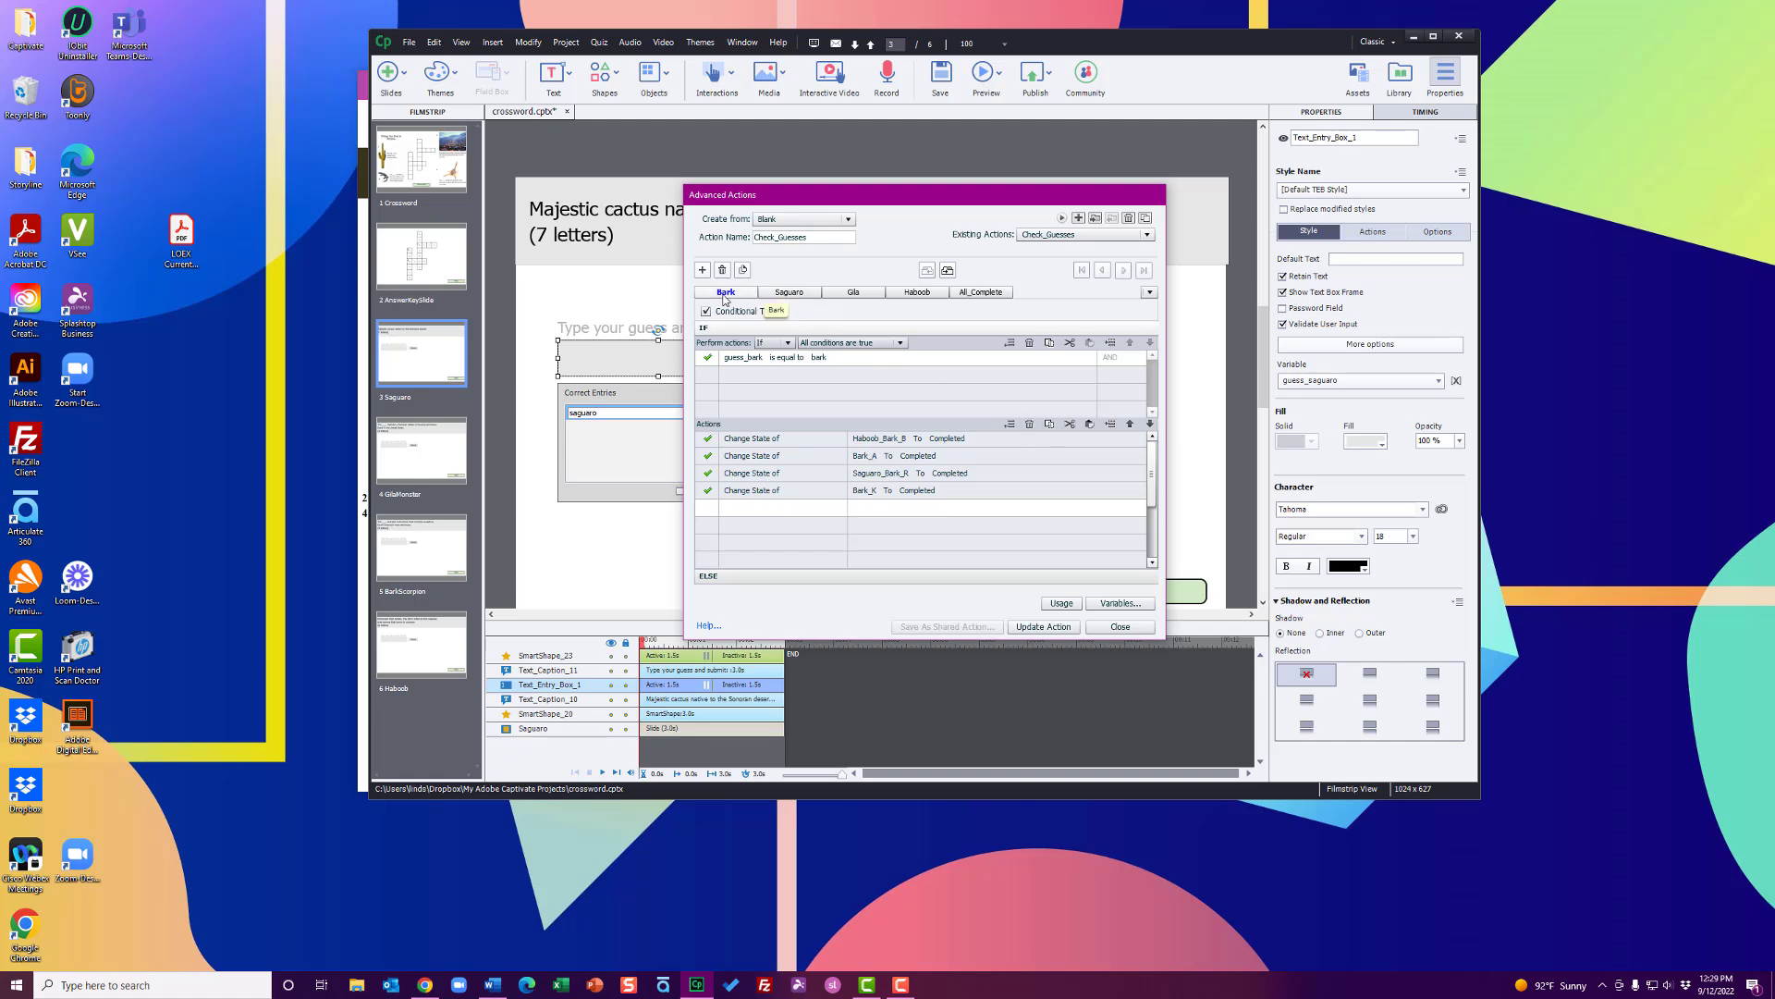
pyautogui.doubleClick(726, 292)
pyautogui.click(786, 292)
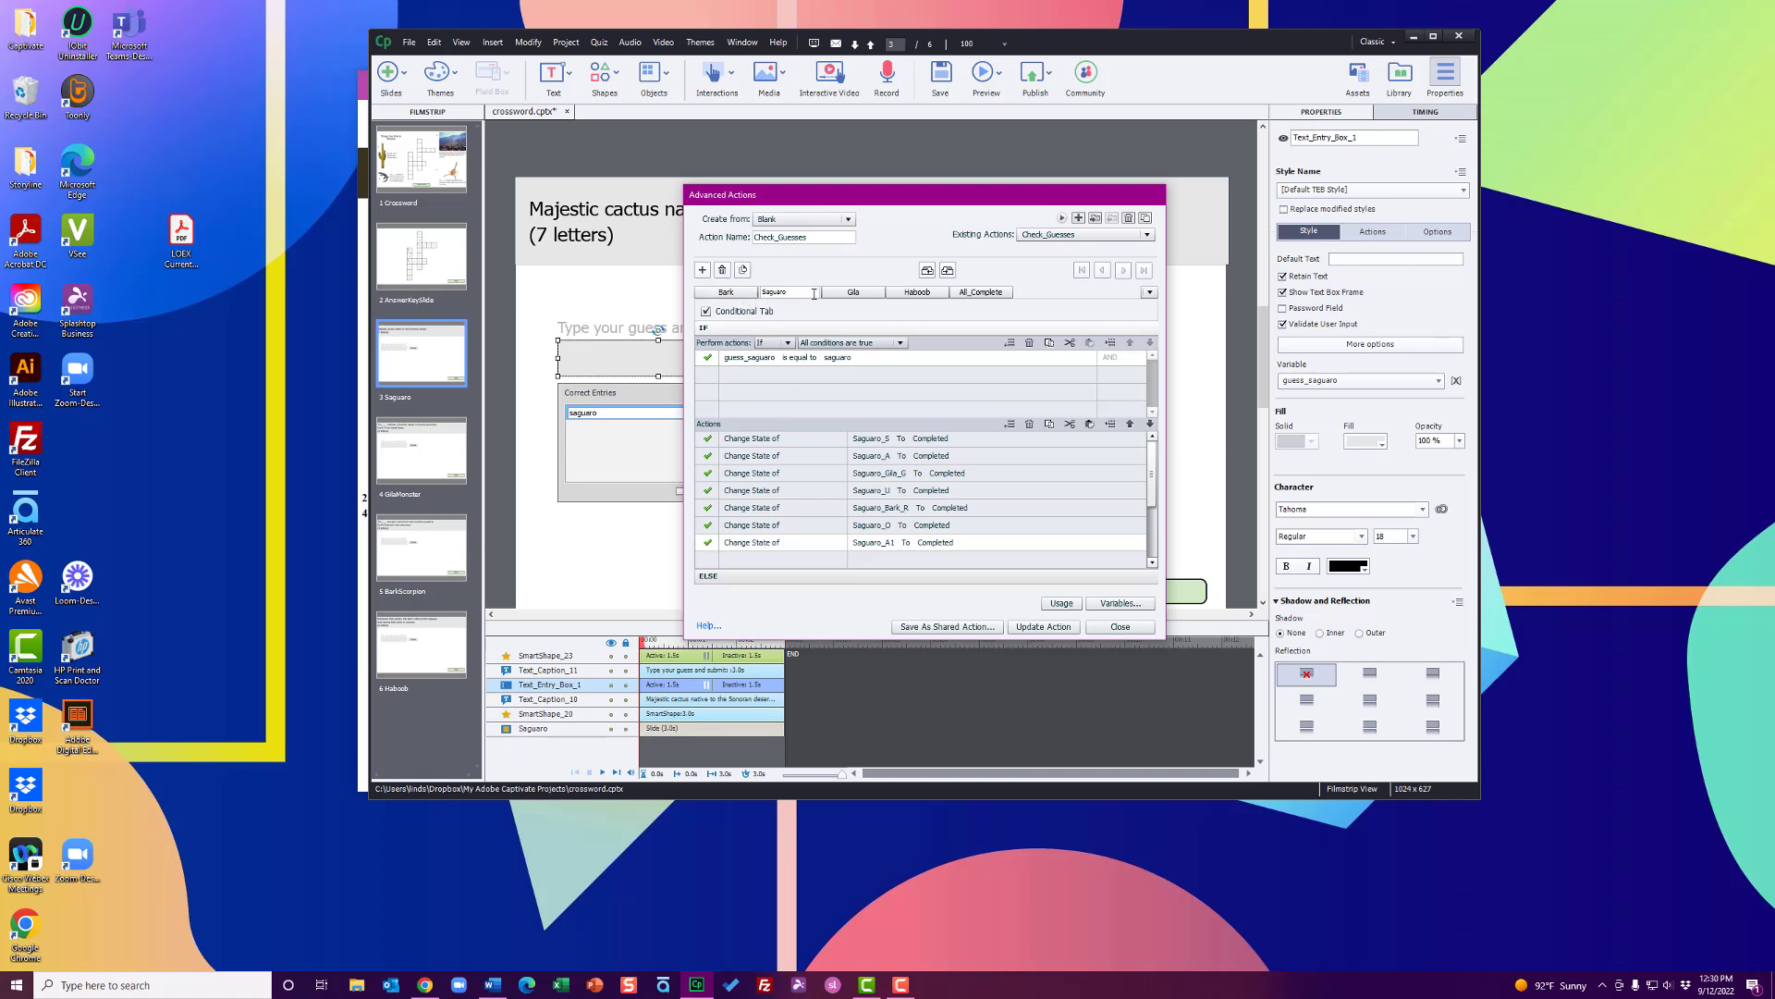
# Step: Review the Gila, Haboob and Saguaro conditions, ending on All_Complete which shows Hooray
pyautogui.click(851, 294)
pyautogui.click(899, 294)
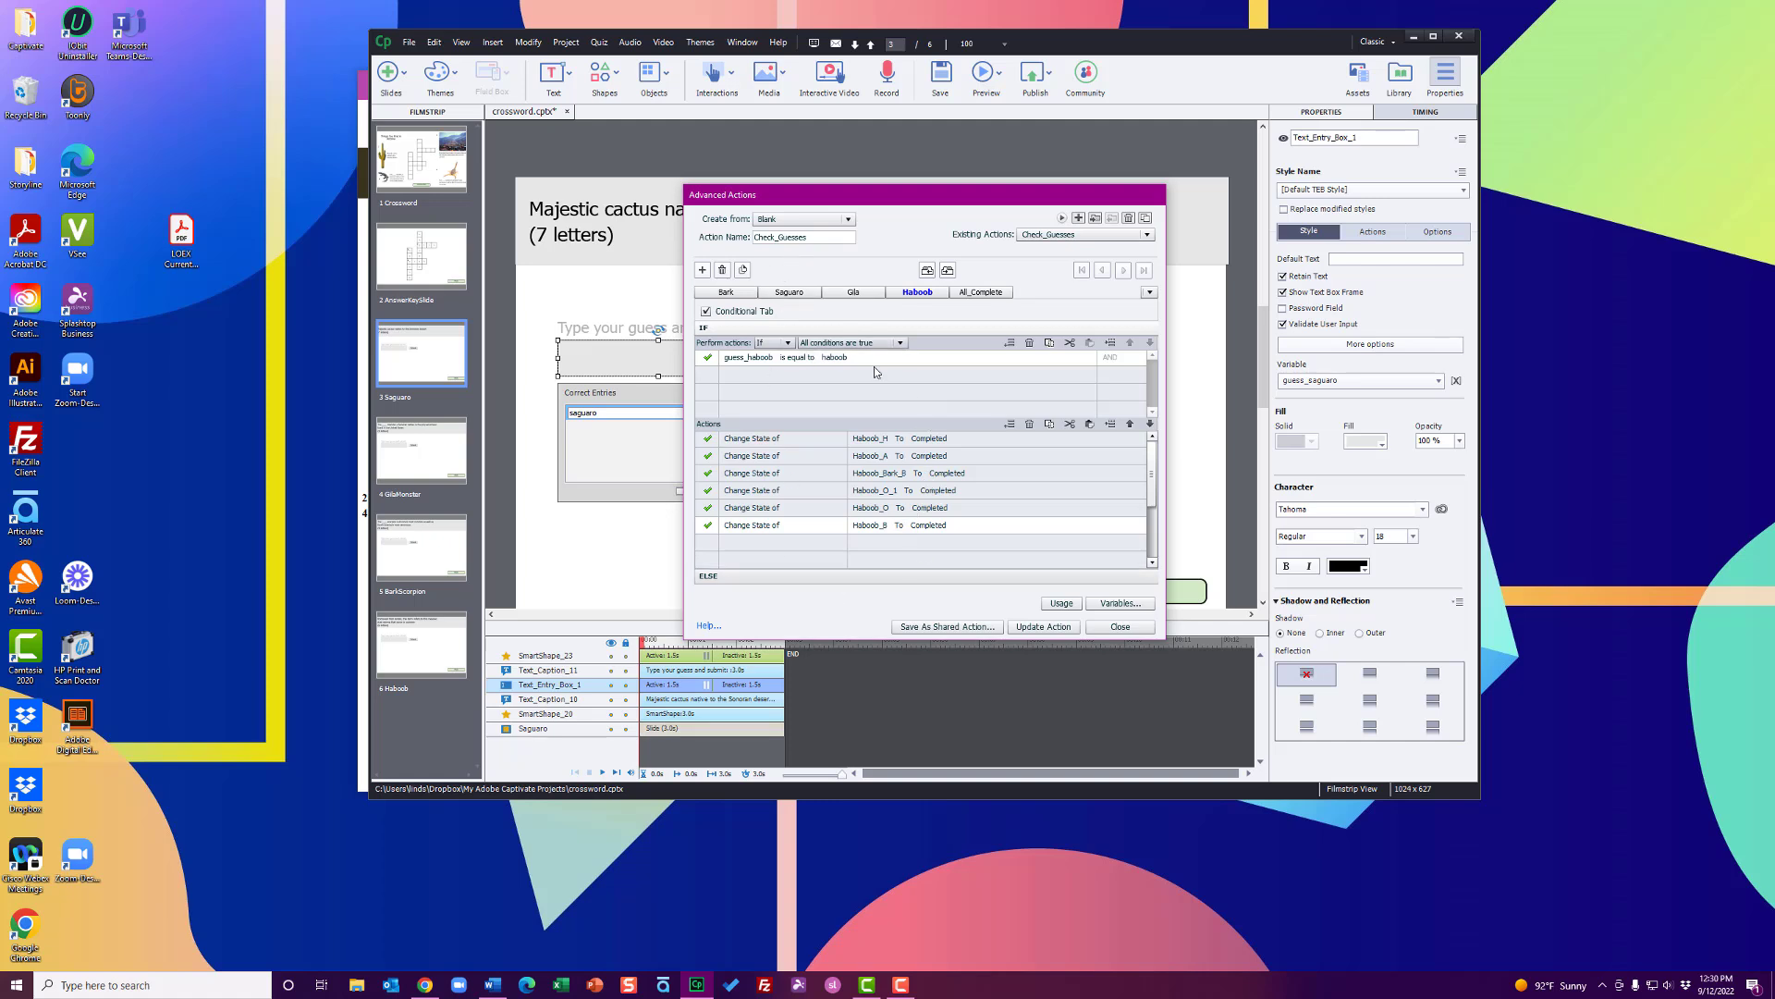
pyautogui.click(786, 293)
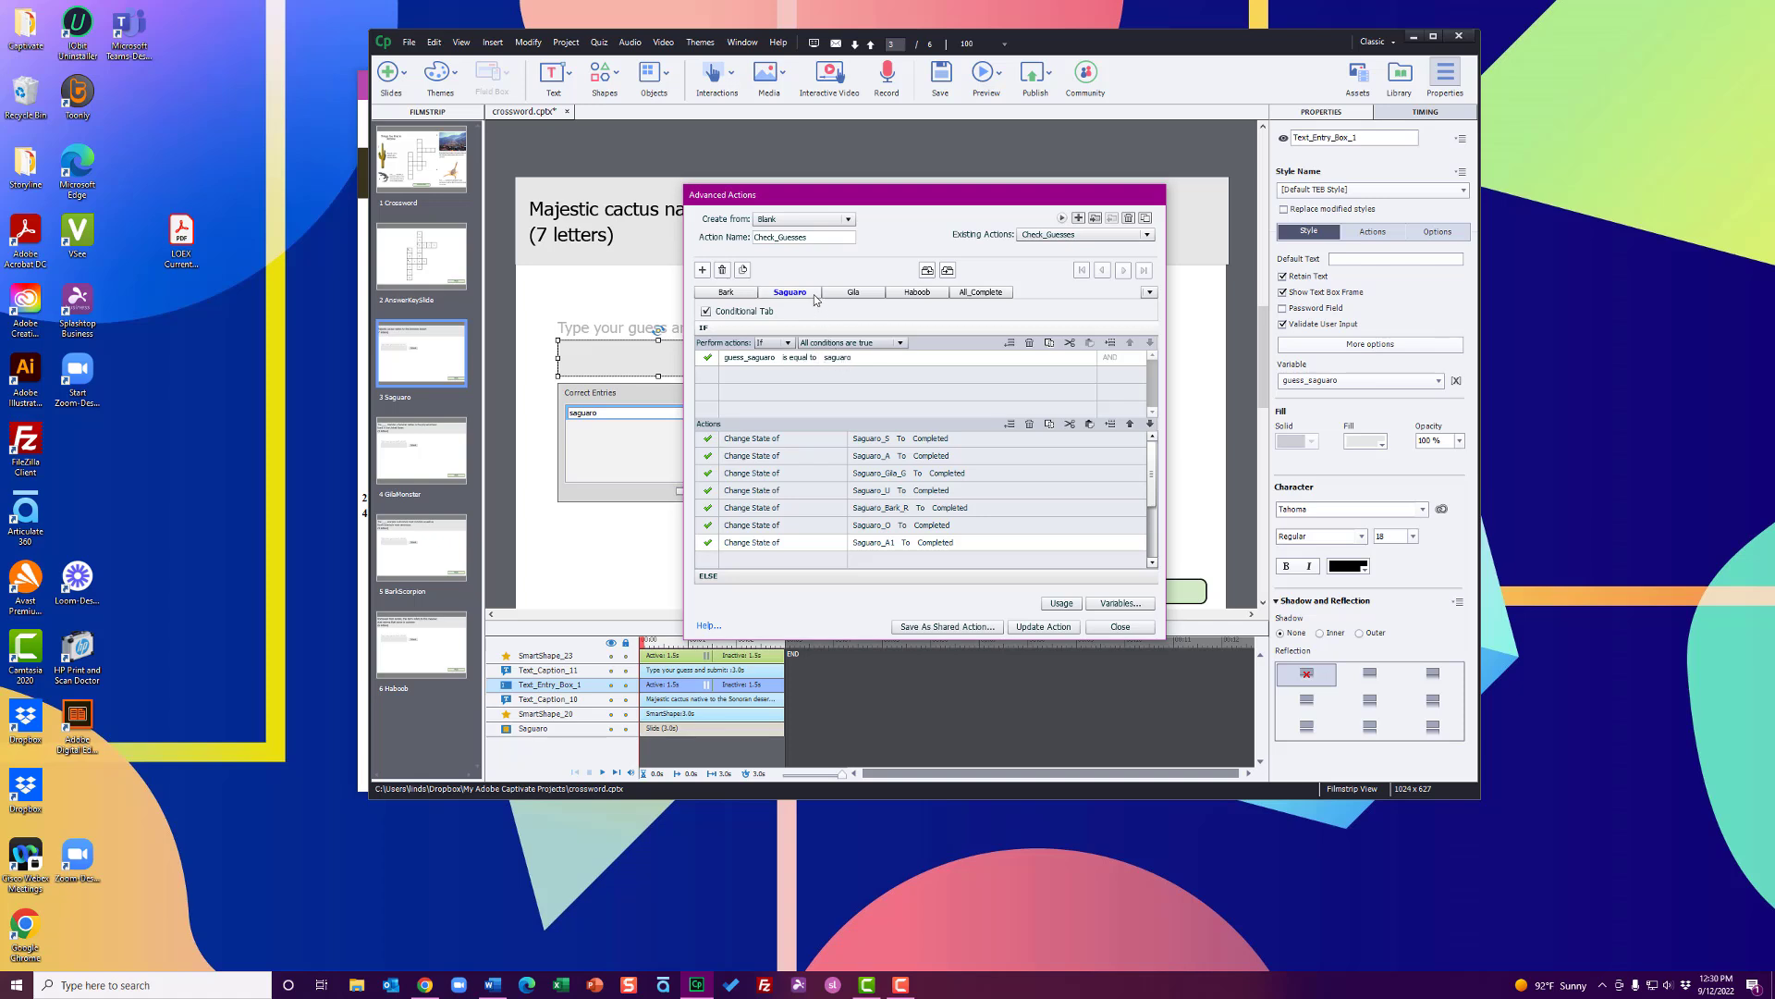
pyautogui.click(854, 294)
pyautogui.click(921, 296)
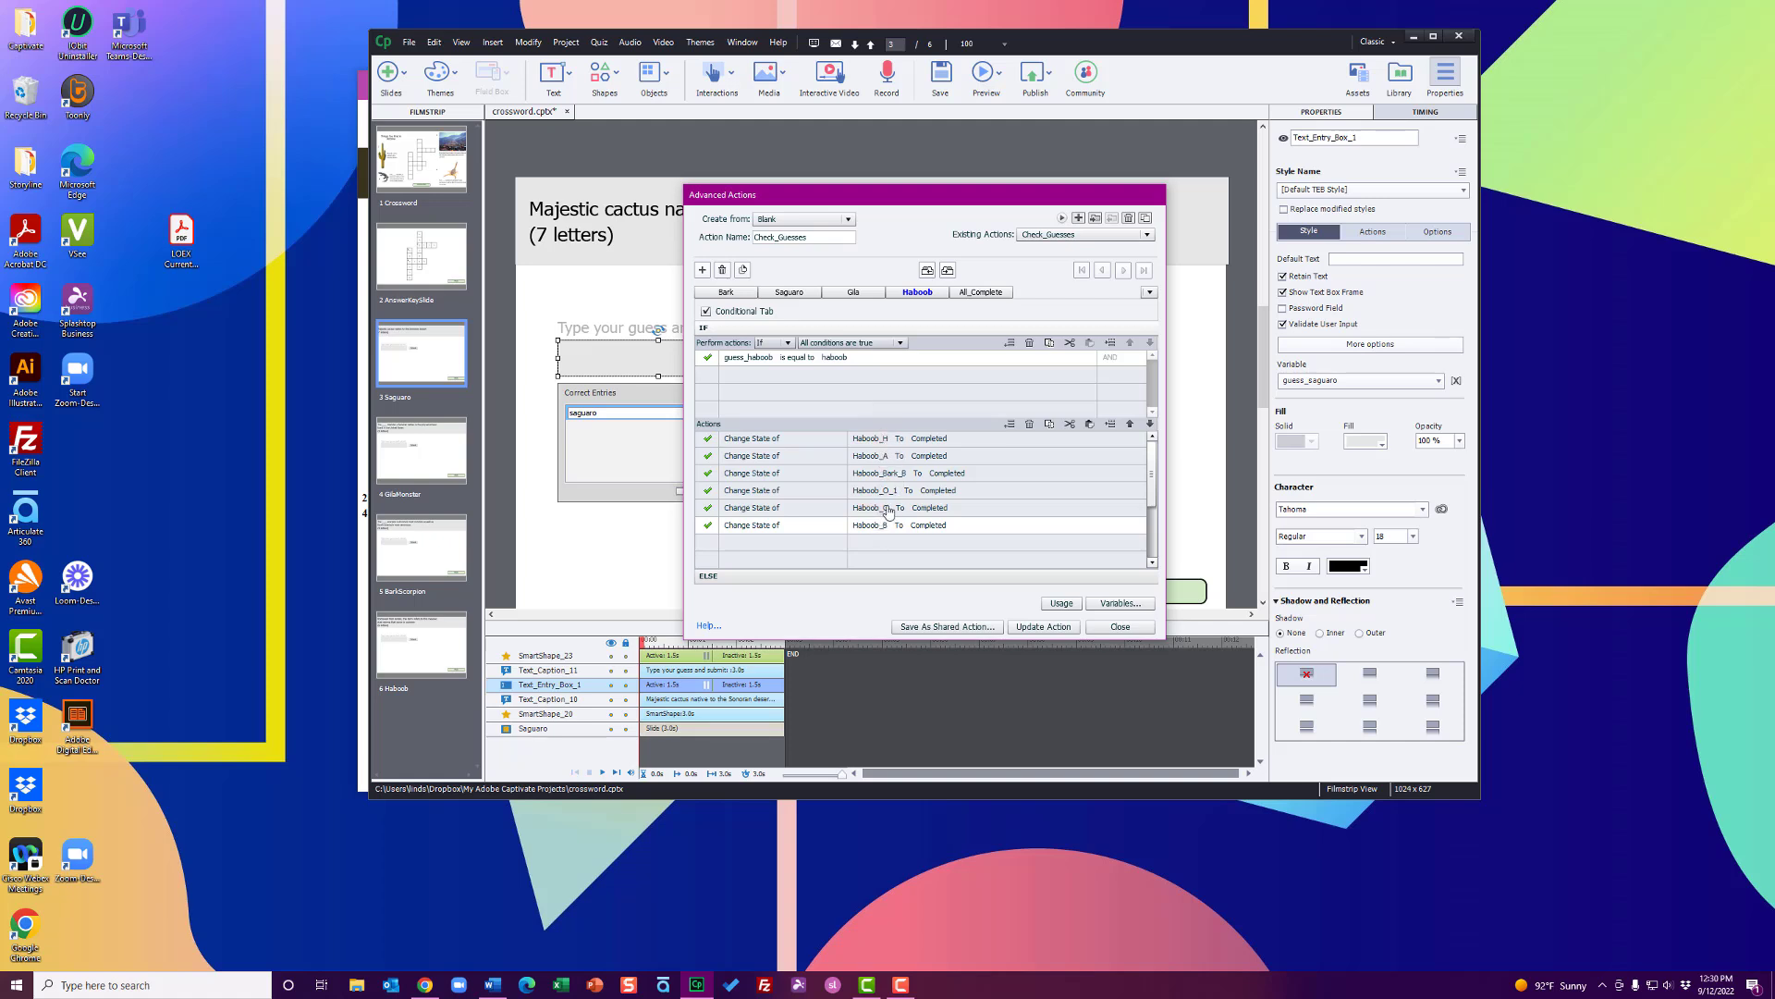
pyautogui.click(993, 295)
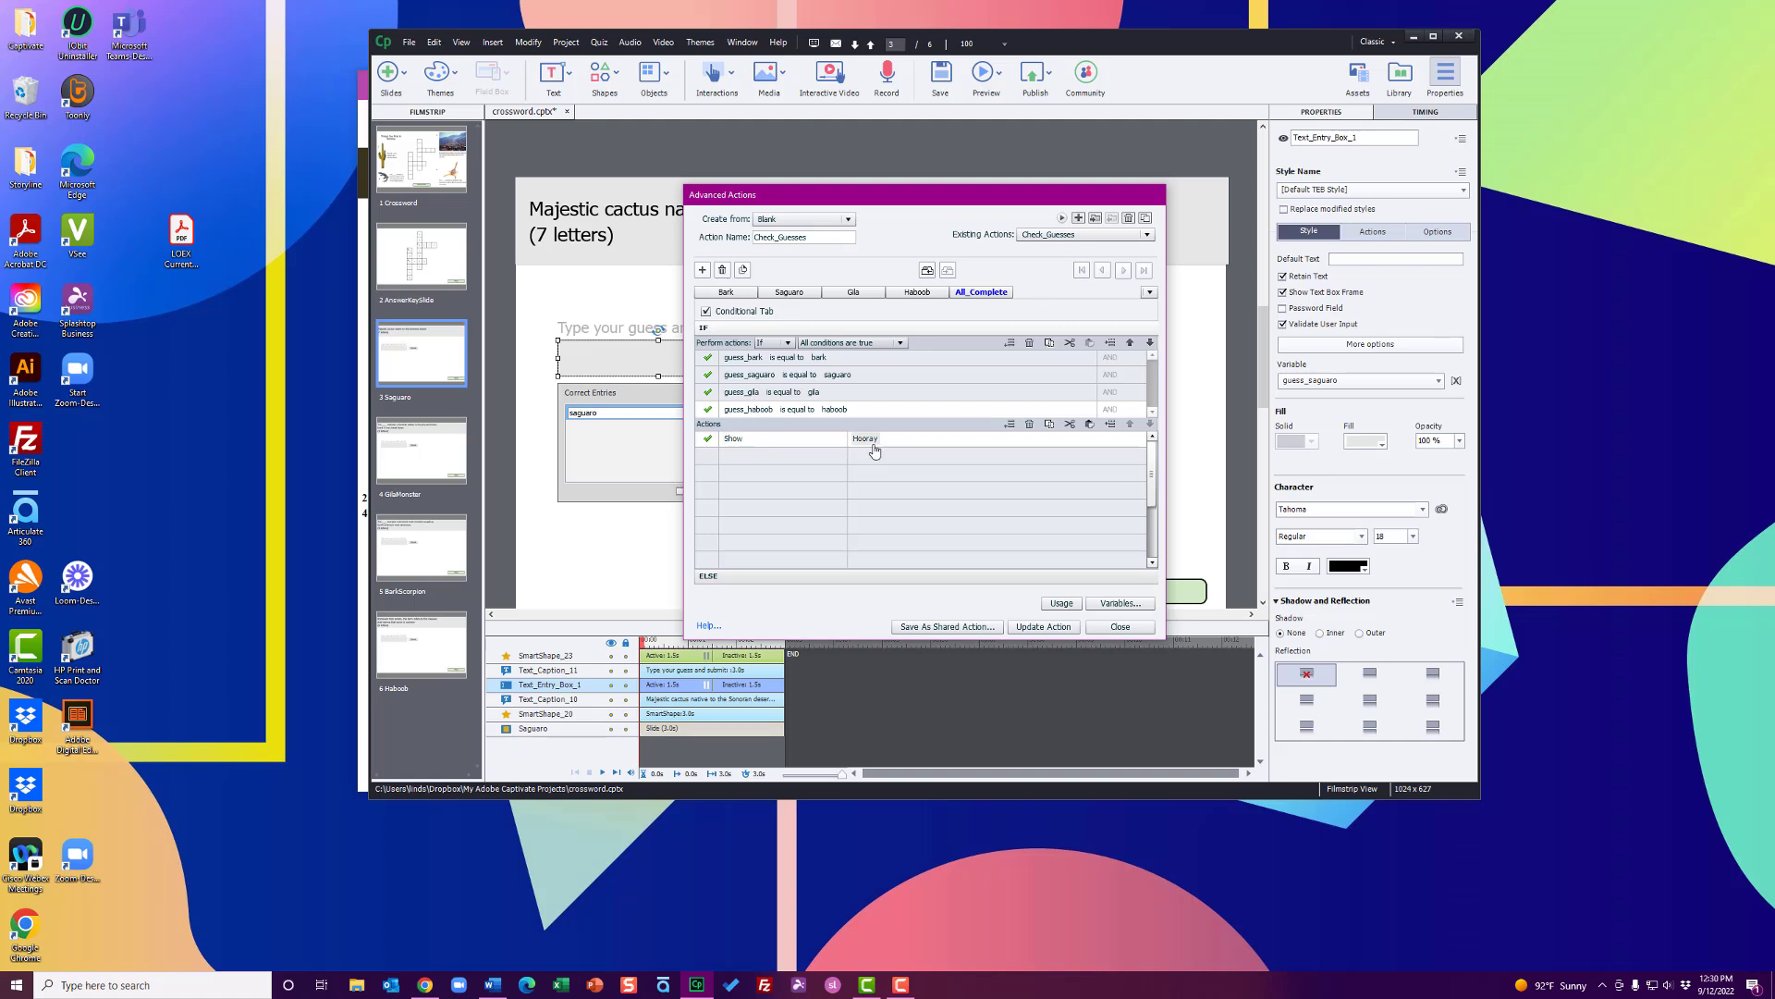
# Step: Close Advanced Actions discarding changes, then move the Hooray caption onto the crossword grid
pyautogui.click(1120, 626)
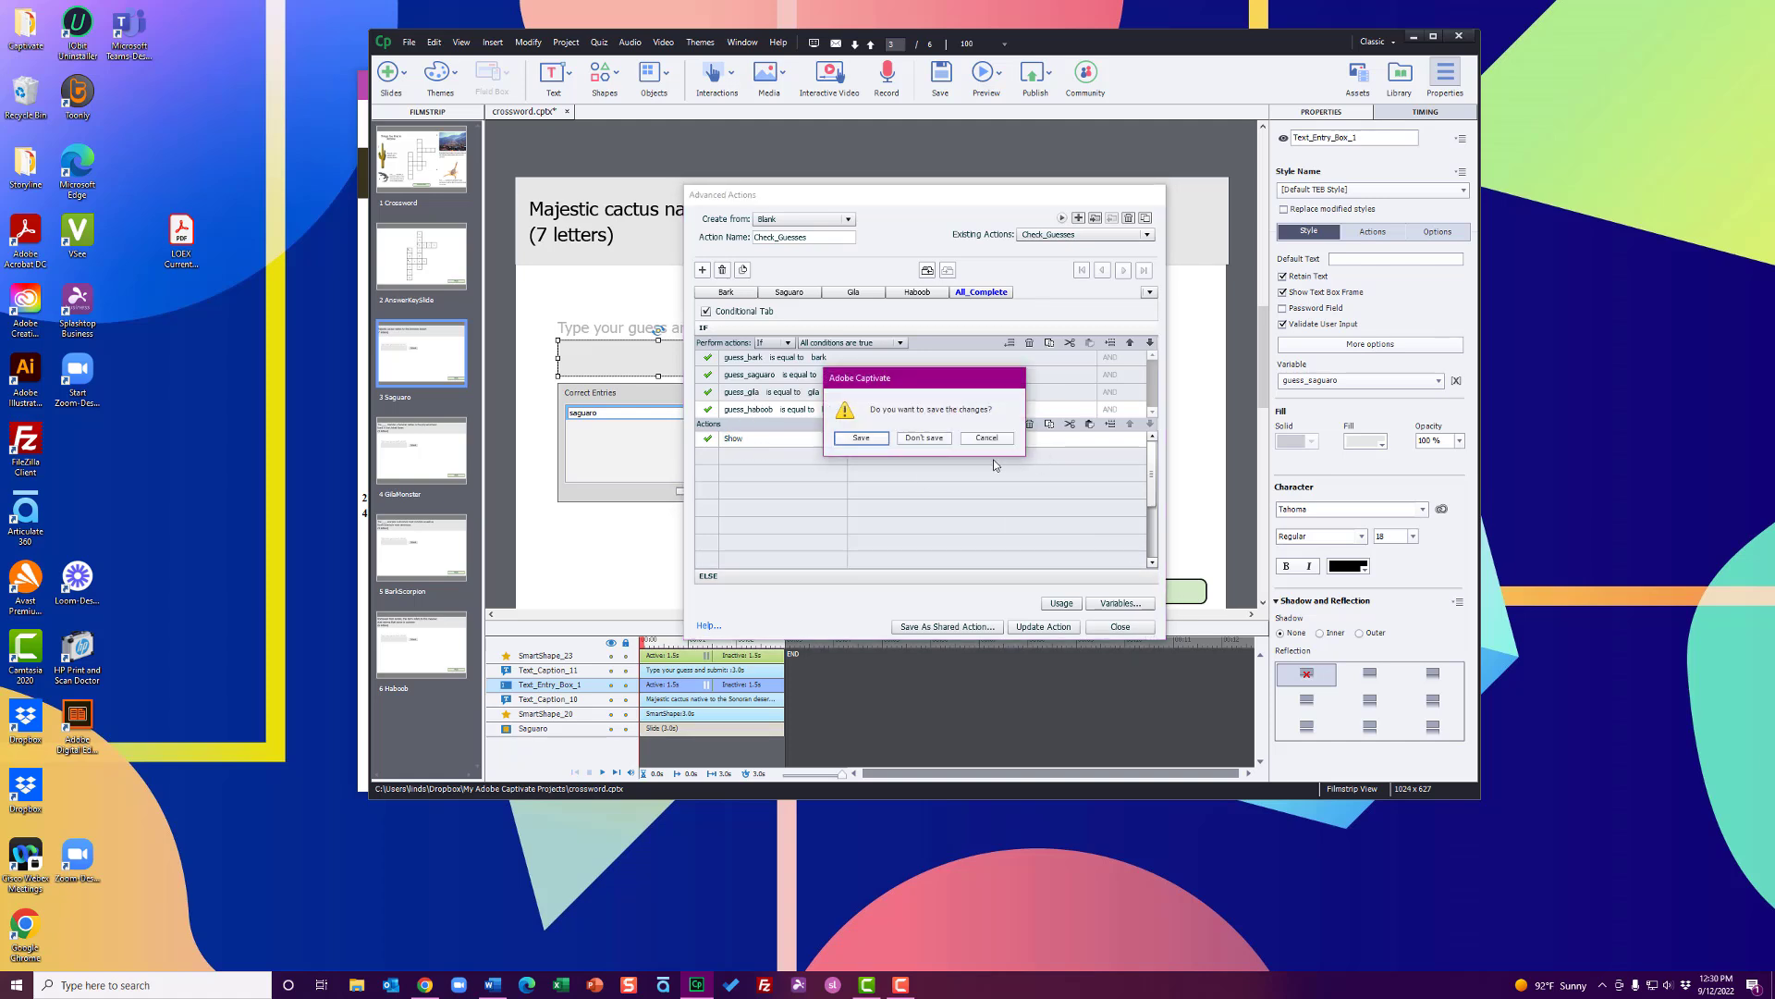
pyautogui.click(925, 438)
pyautogui.click(431, 172)
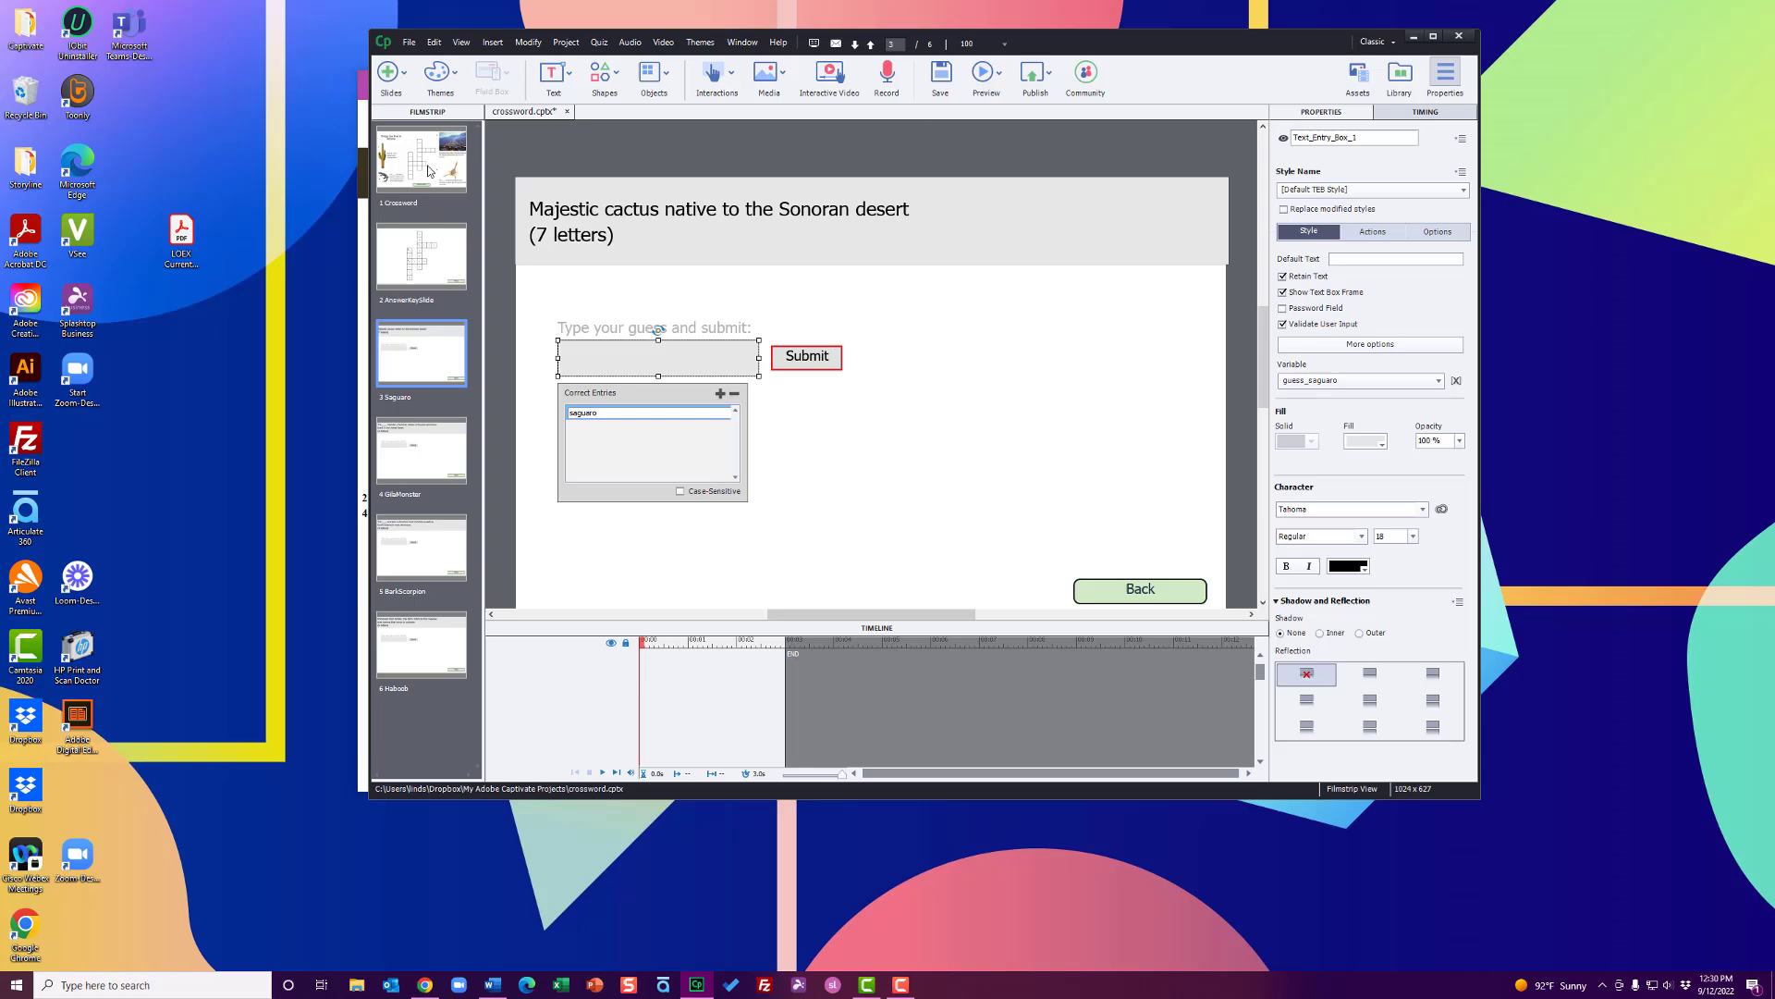
pyautogui.scroll(2, 871, 167)
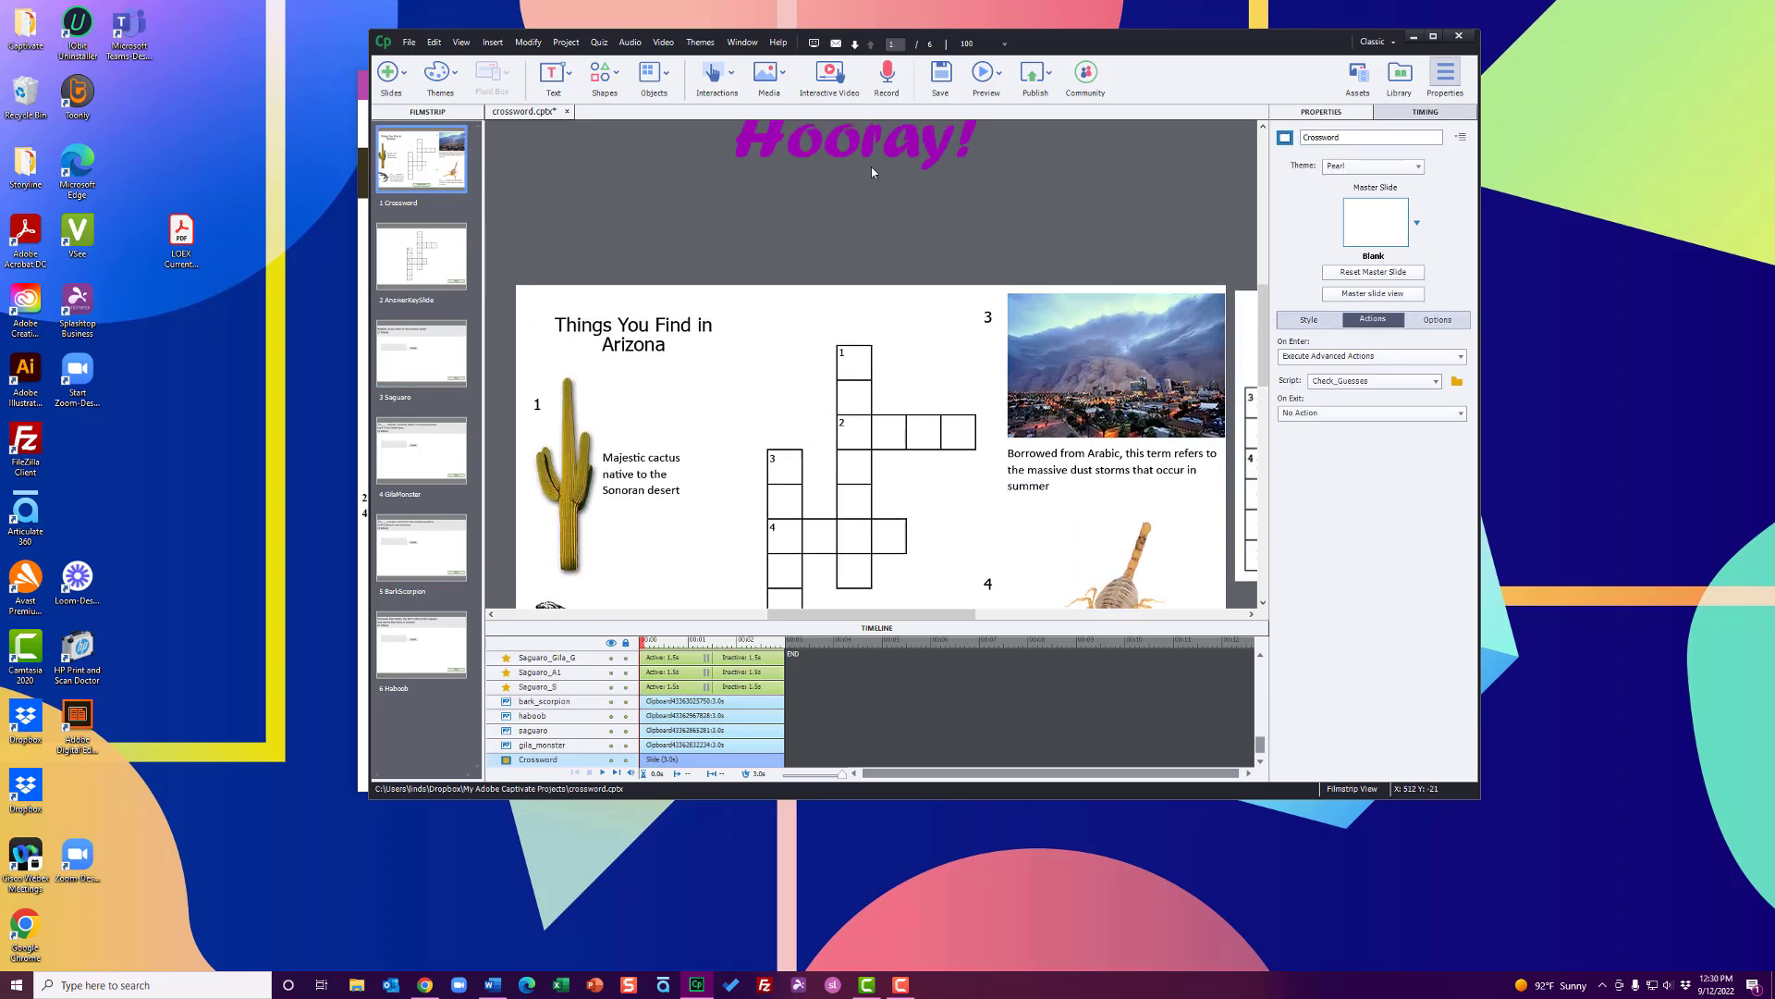
pyautogui.moveTo(872, 173); pyautogui.dragTo(875, 412)
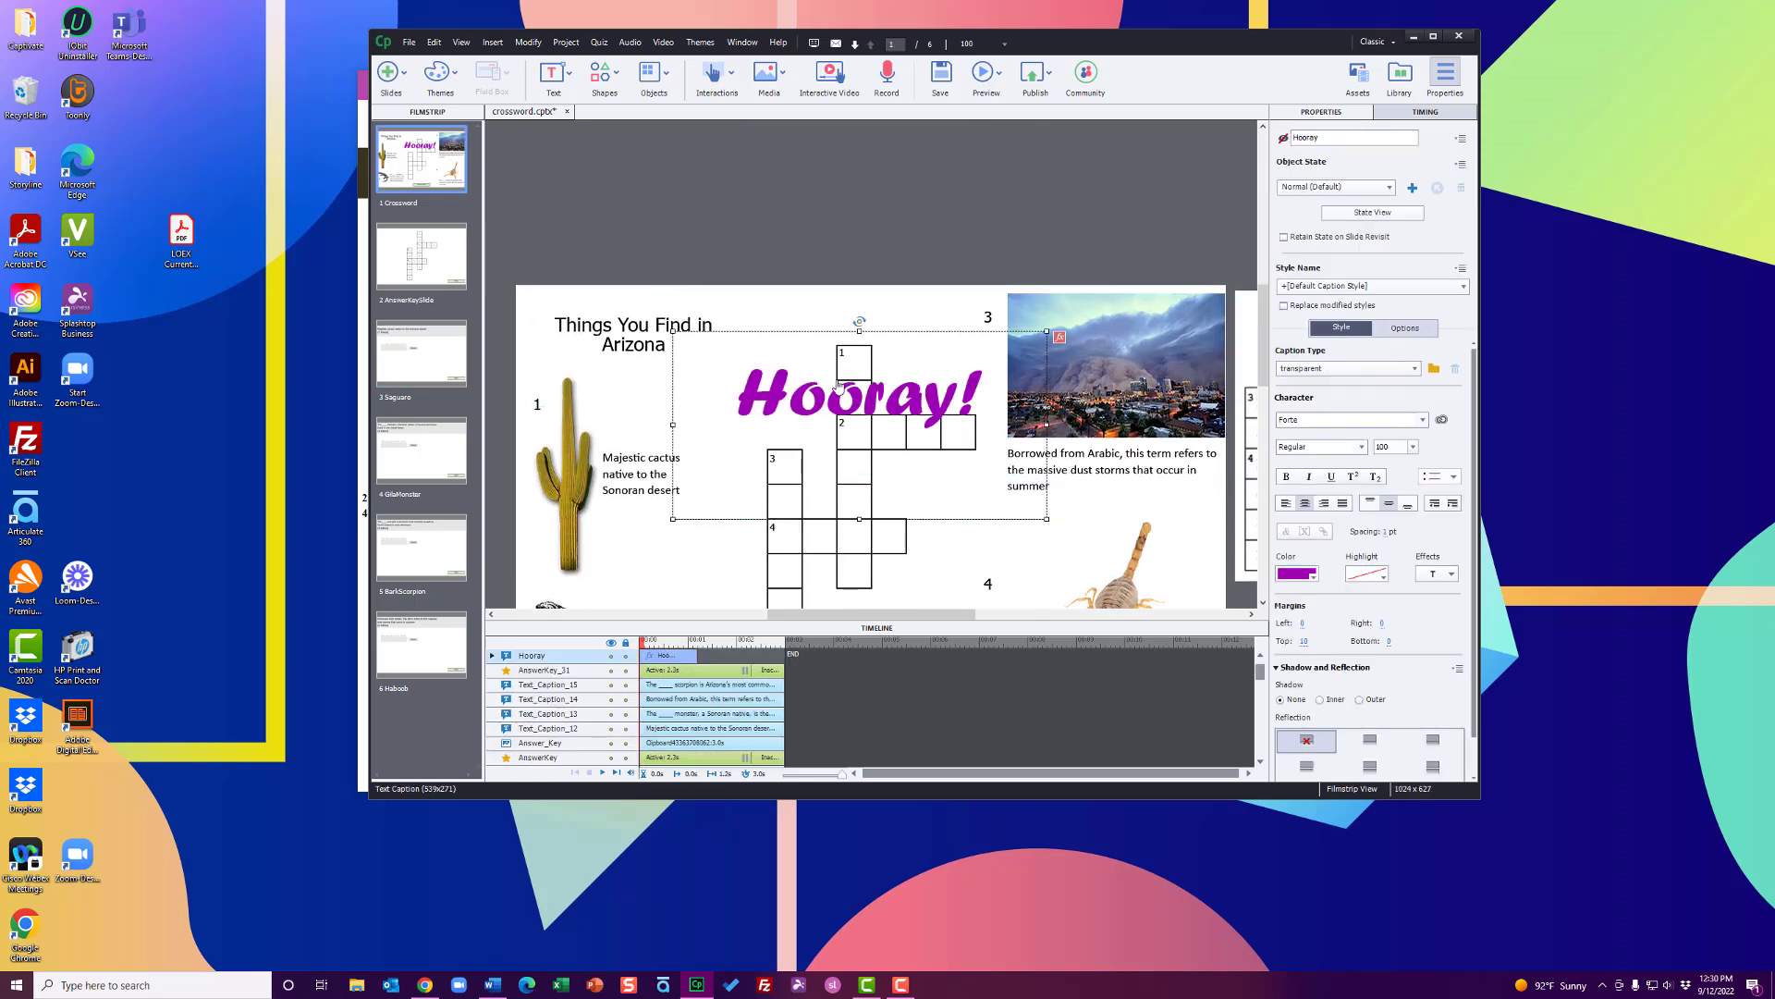
pyautogui.scroll(-1, 781, 375)
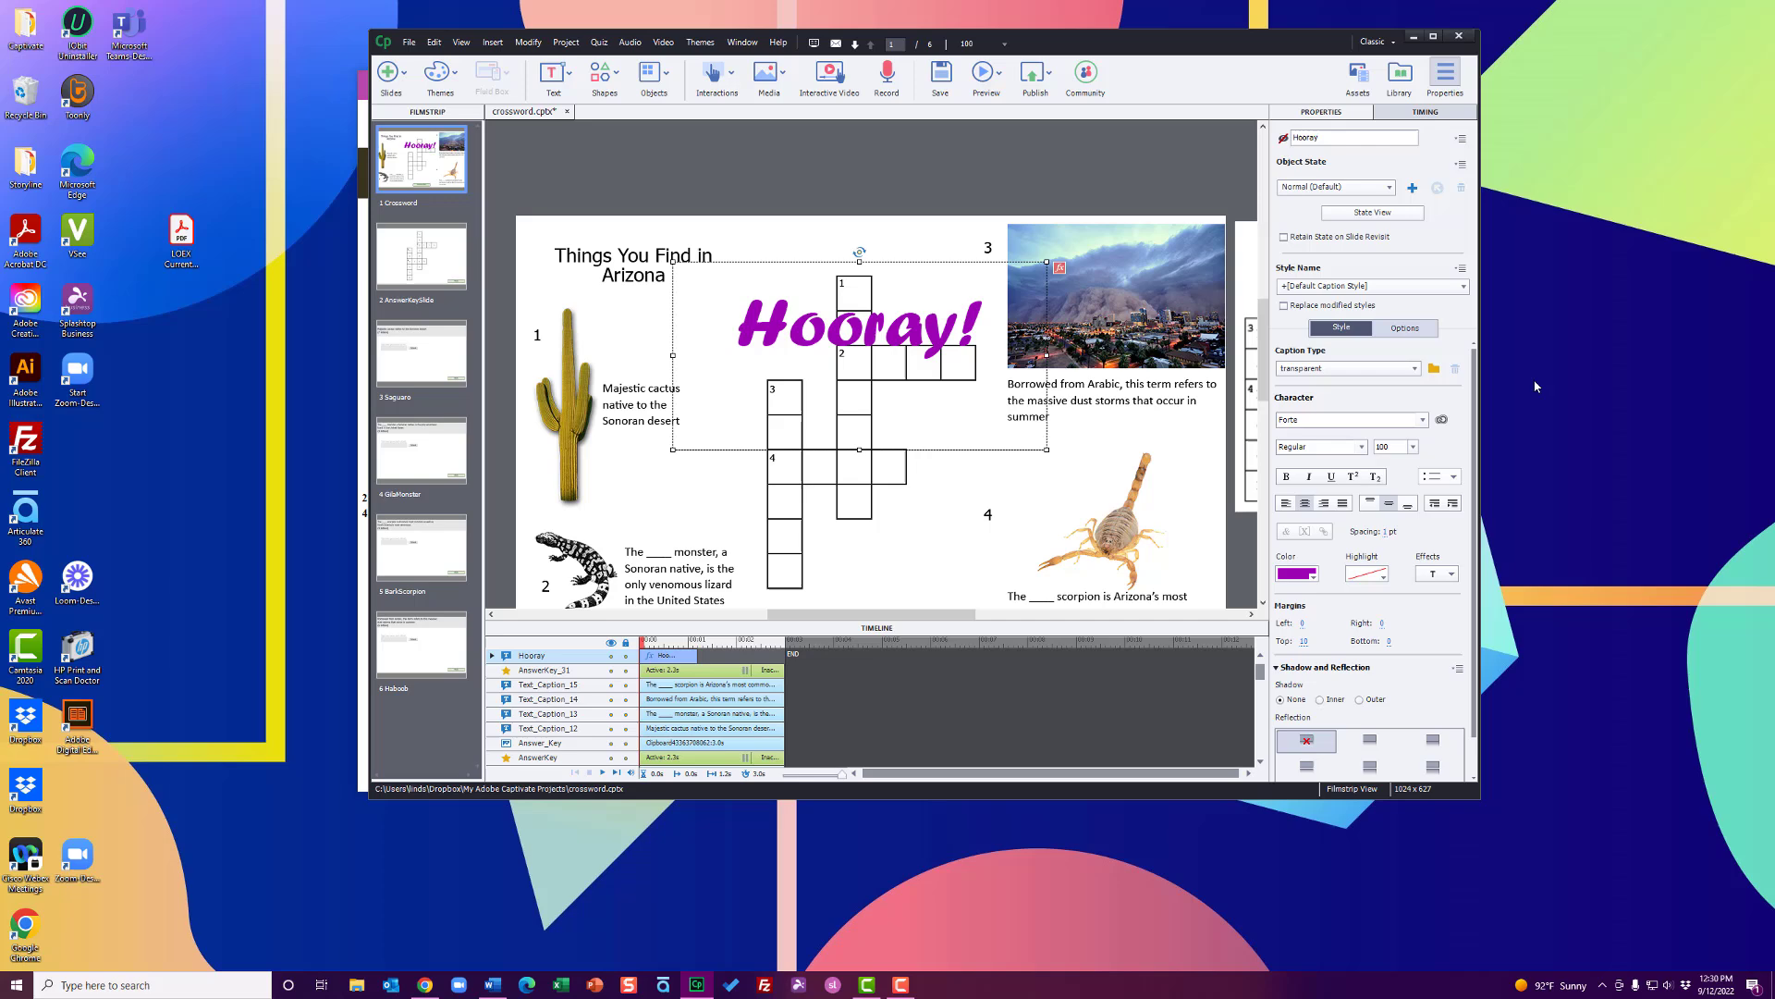
# Step: Check Hooray's Asymmetric Zoom In effect and enlarge the window to reveal Force_Complete
pyautogui.click(1430, 114)
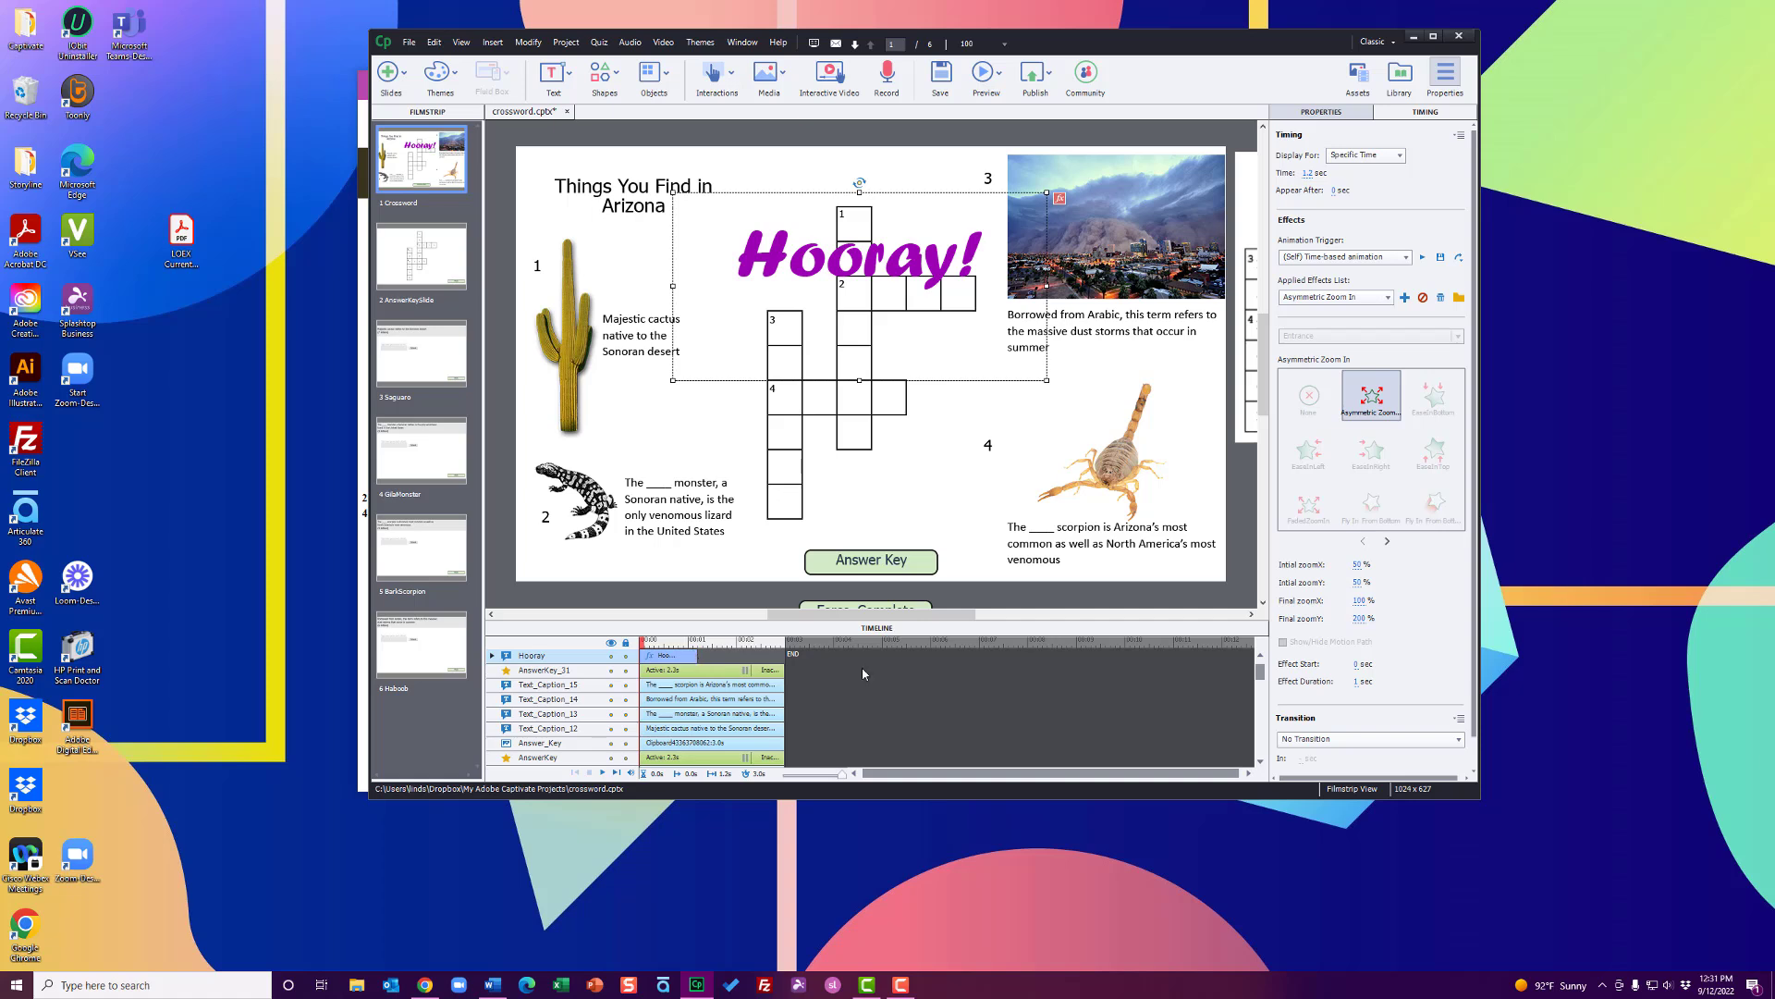
pyautogui.moveTo(1260, 672)
pyautogui.mouseDown()
pyautogui.moveTo(1261, 712)
pyautogui.moveTo(1261, 669)
pyautogui.mouseUp()
pyautogui.moveTo(1490, 796); pyautogui.dragTo(1623, 893)
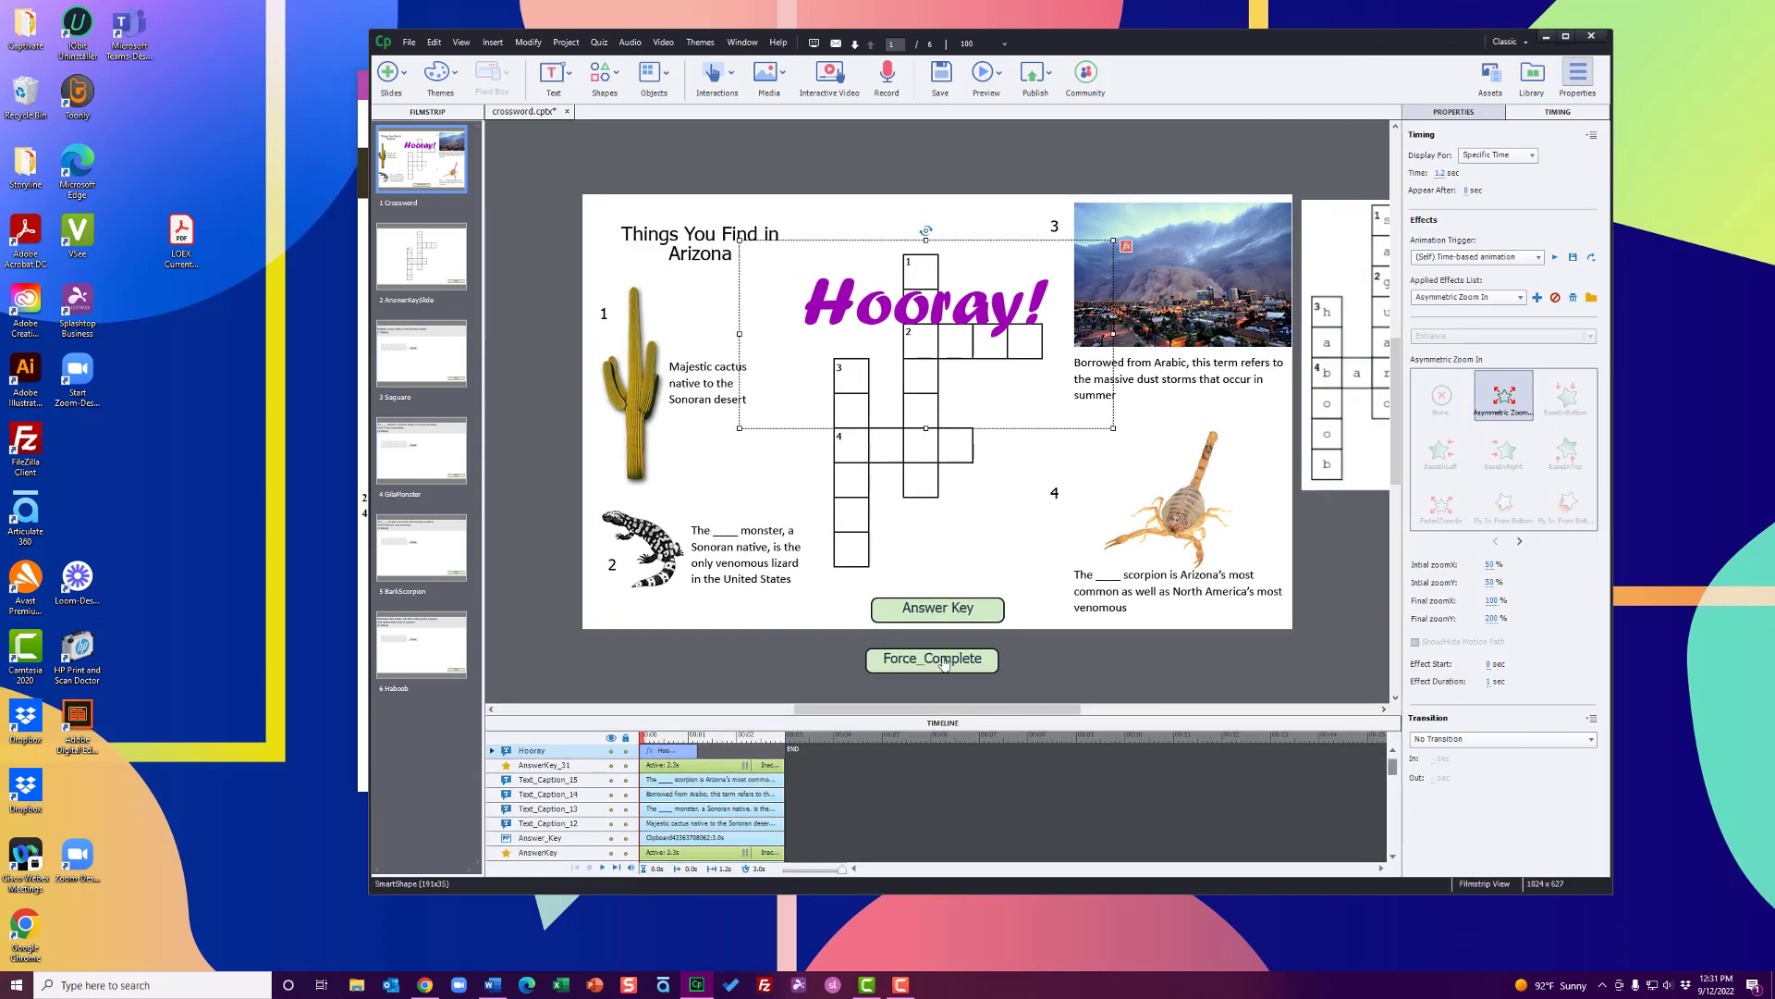
# Step: Place Force_Complete beside the grid and review its action assigning each answer to its guess variable
pyautogui.moveTo(943, 662); pyautogui.dragTo(973, 555)
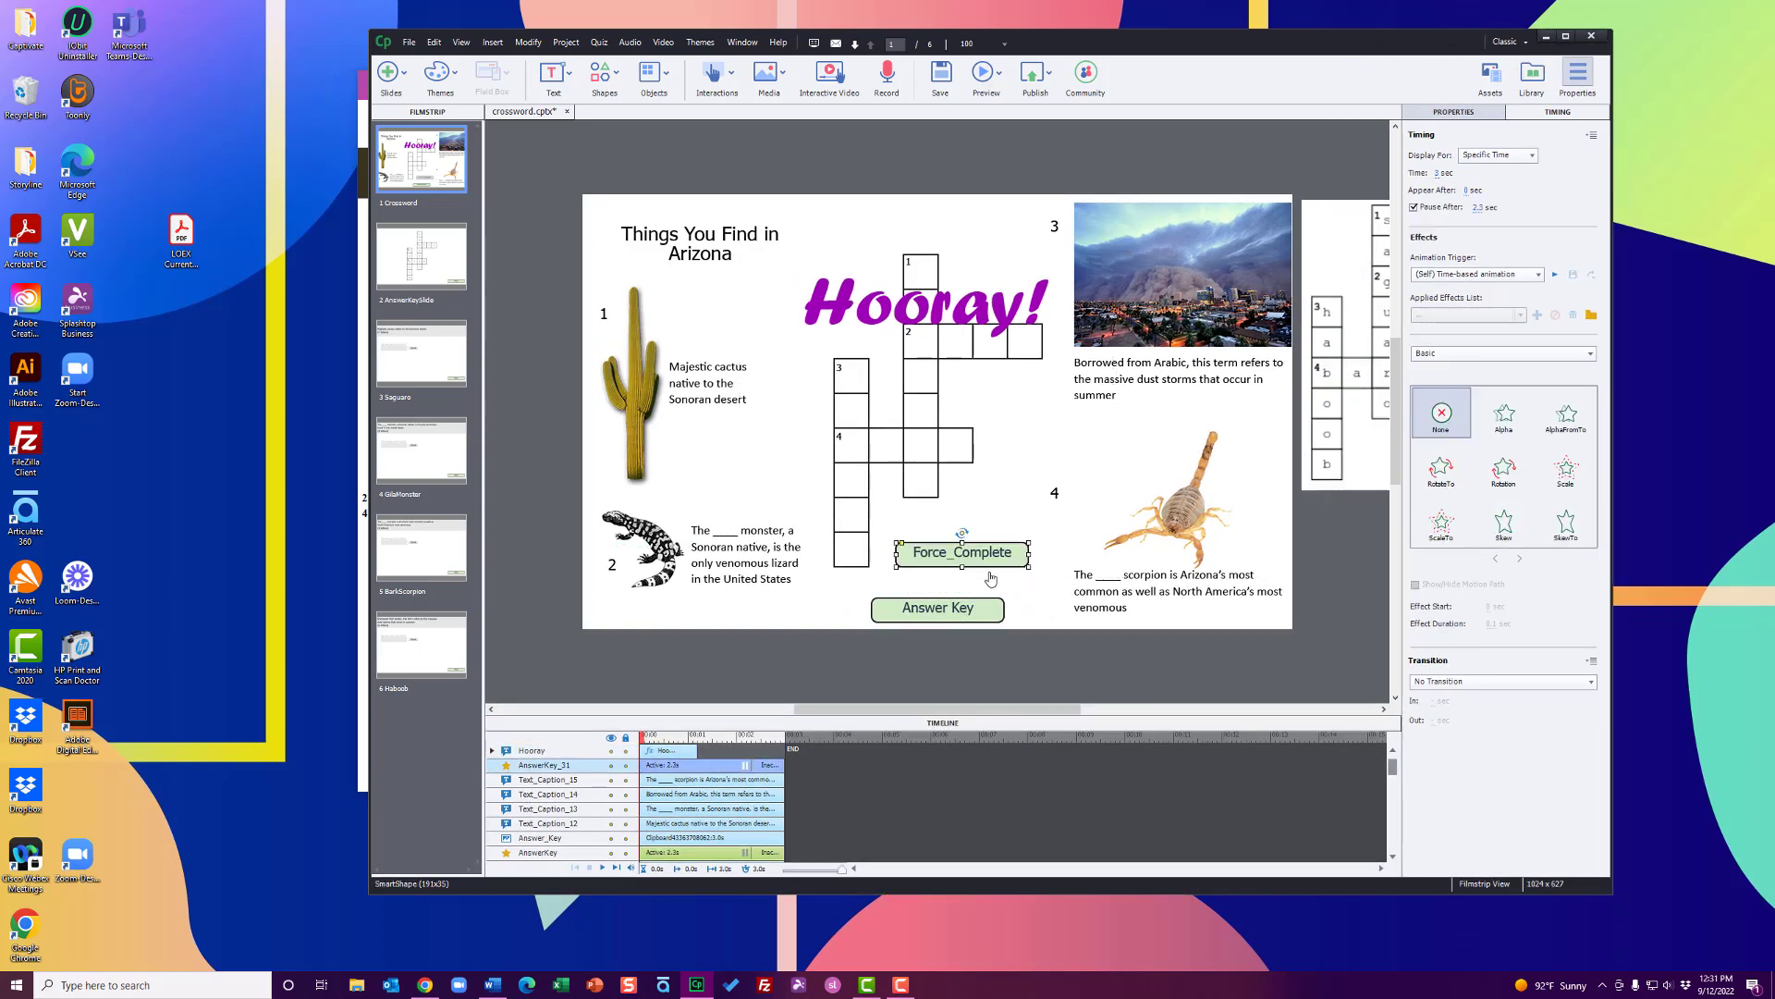
pyautogui.click(1074, 667)
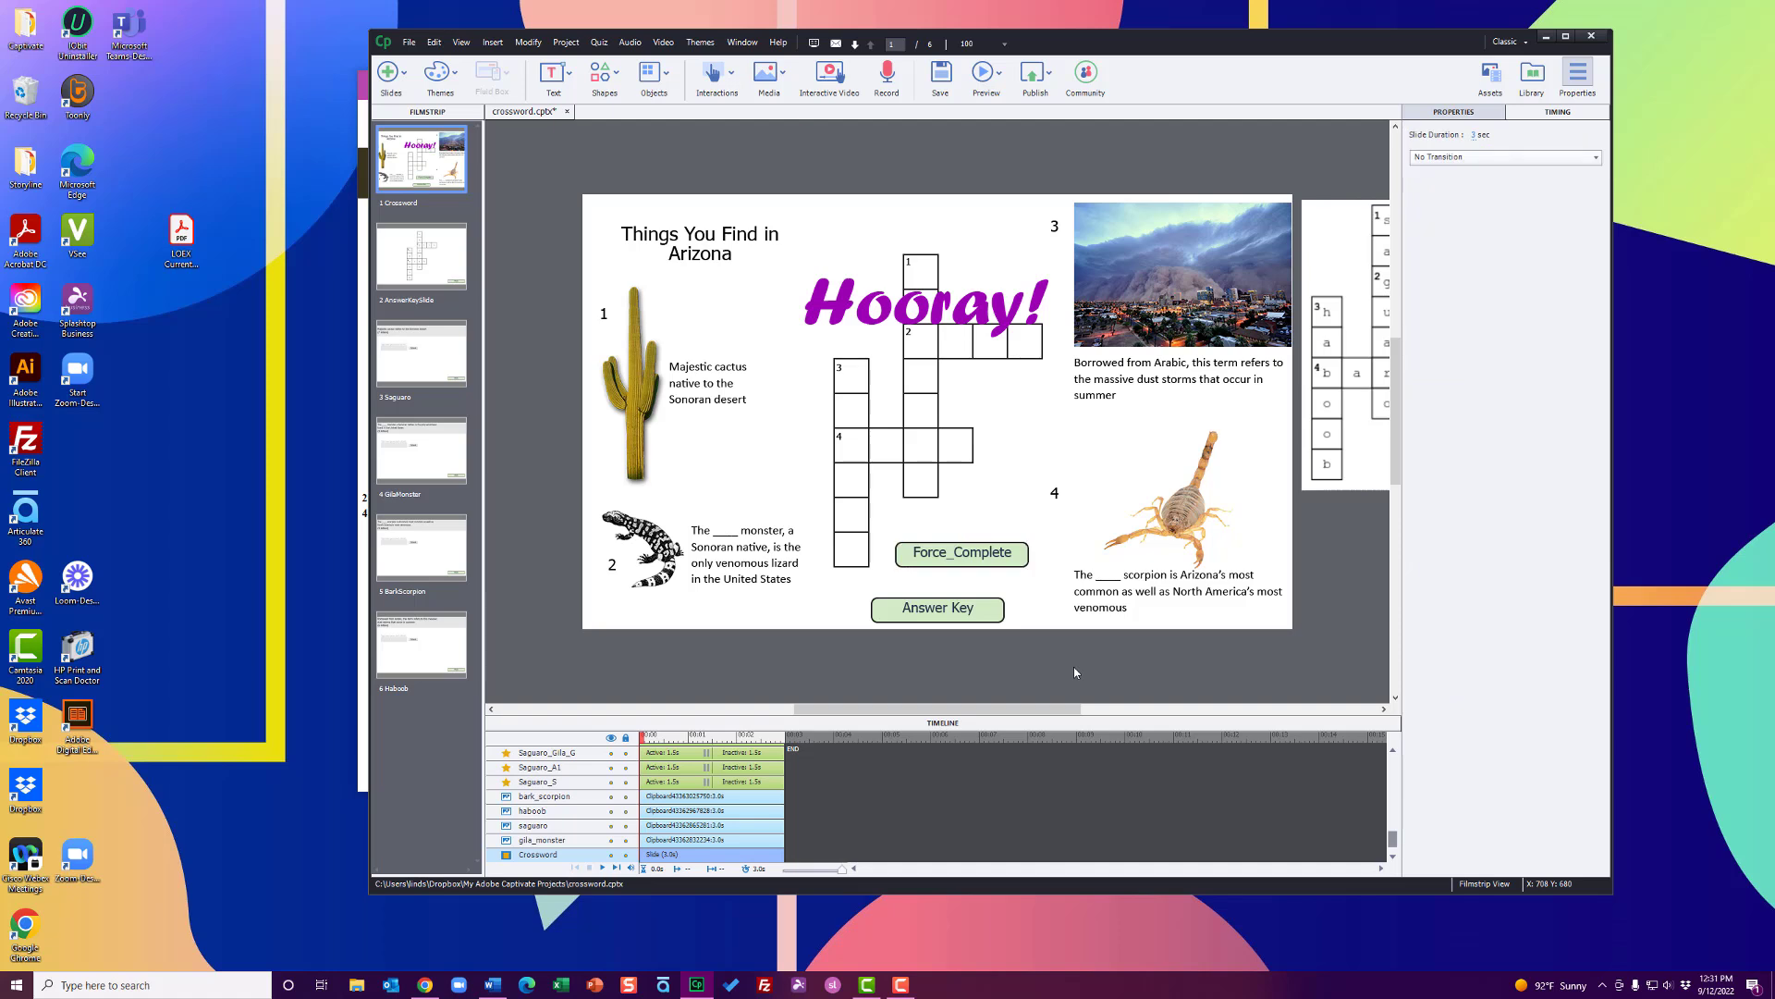
pyautogui.click(569, 42)
pyautogui.click(610, 95)
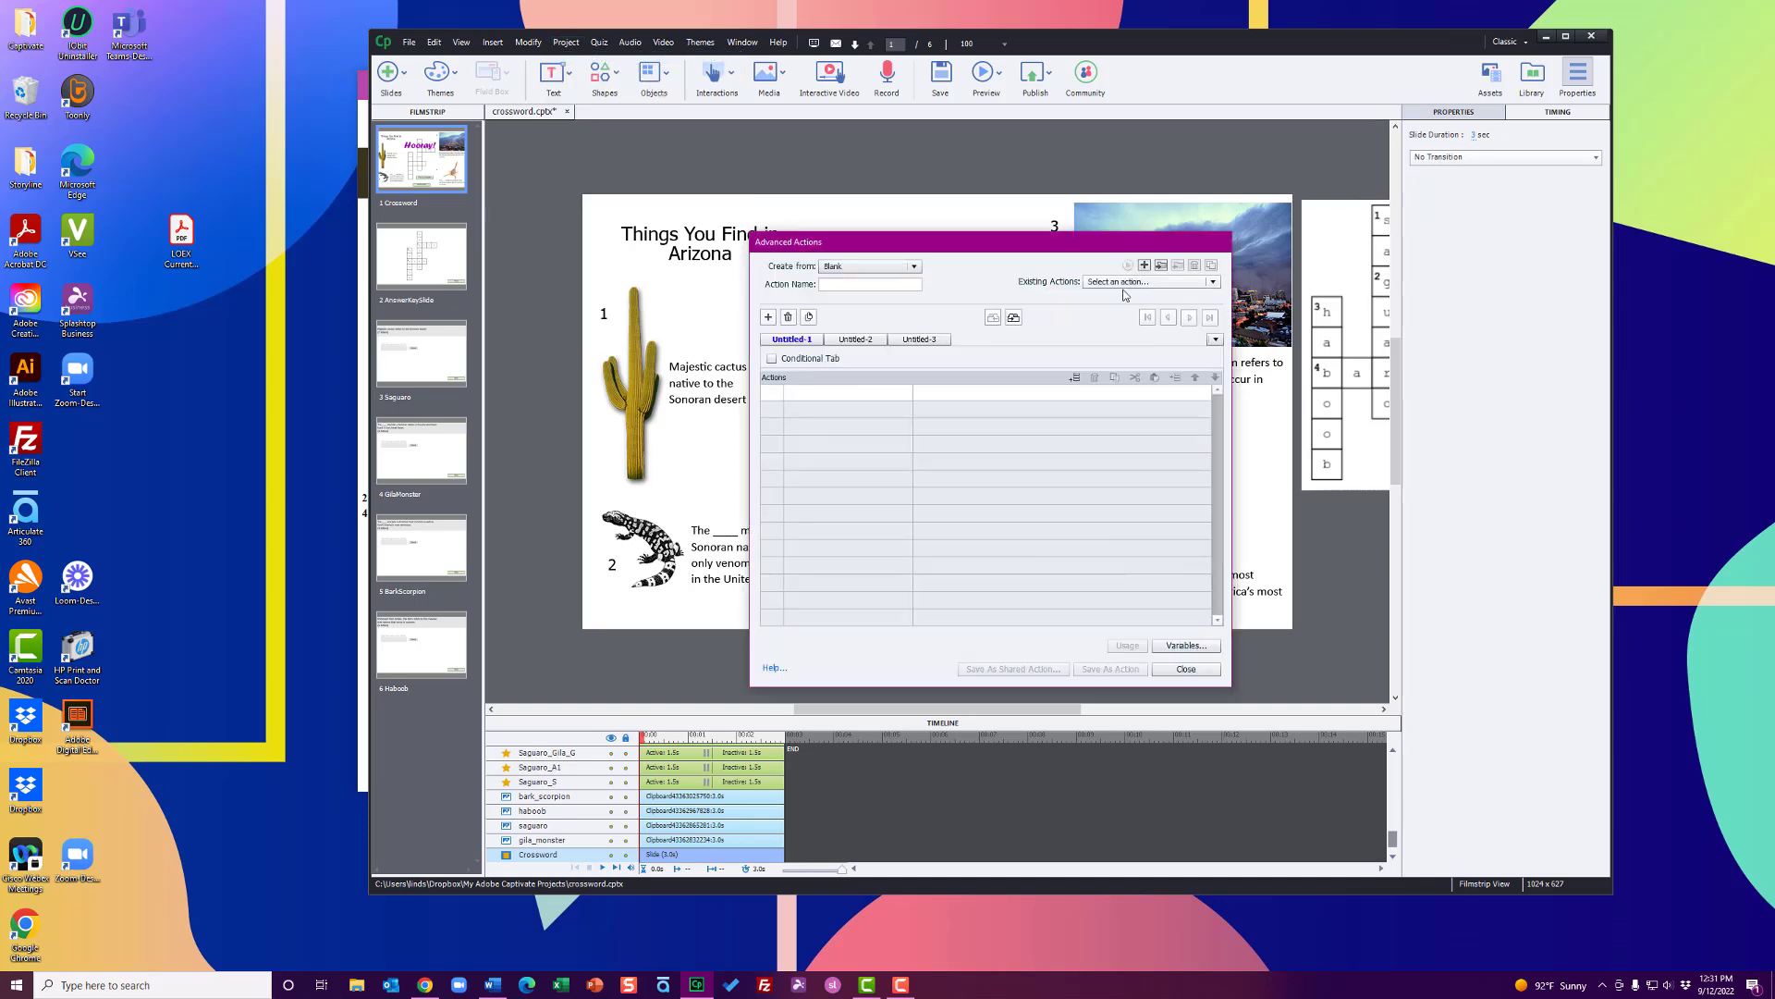
pyautogui.click(1137, 282)
pyautogui.click(1123, 296)
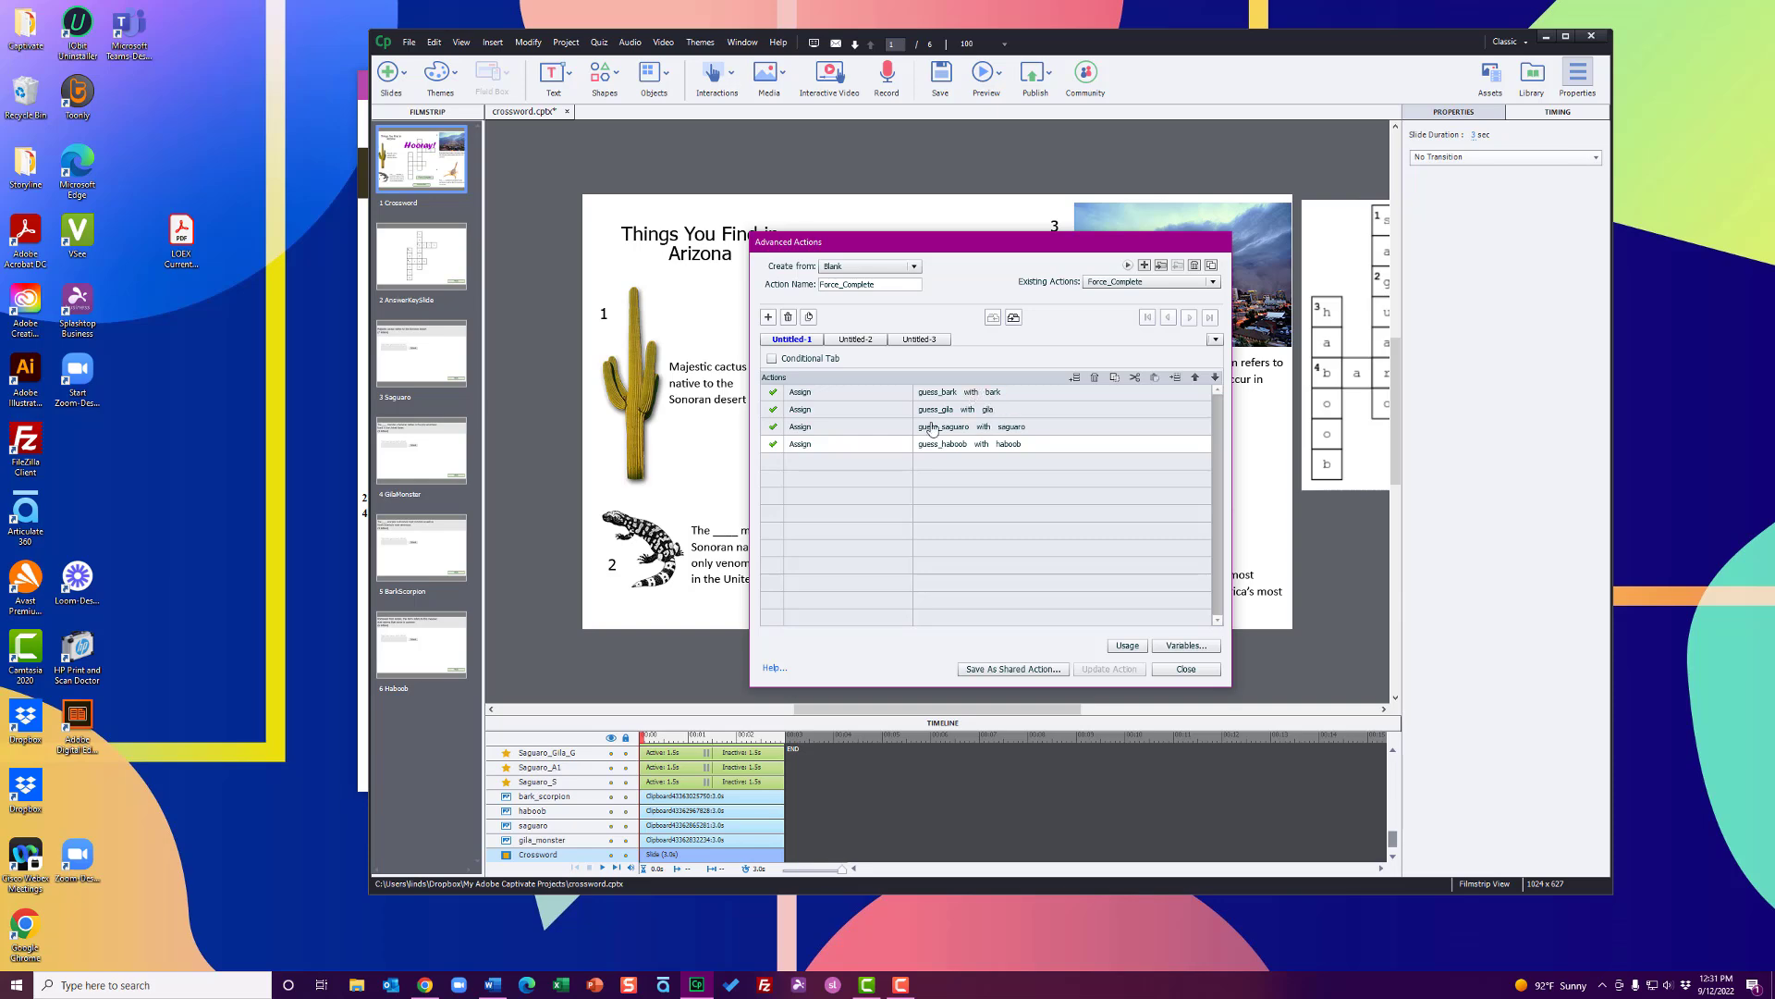
pyautogui.click(1186, 668)
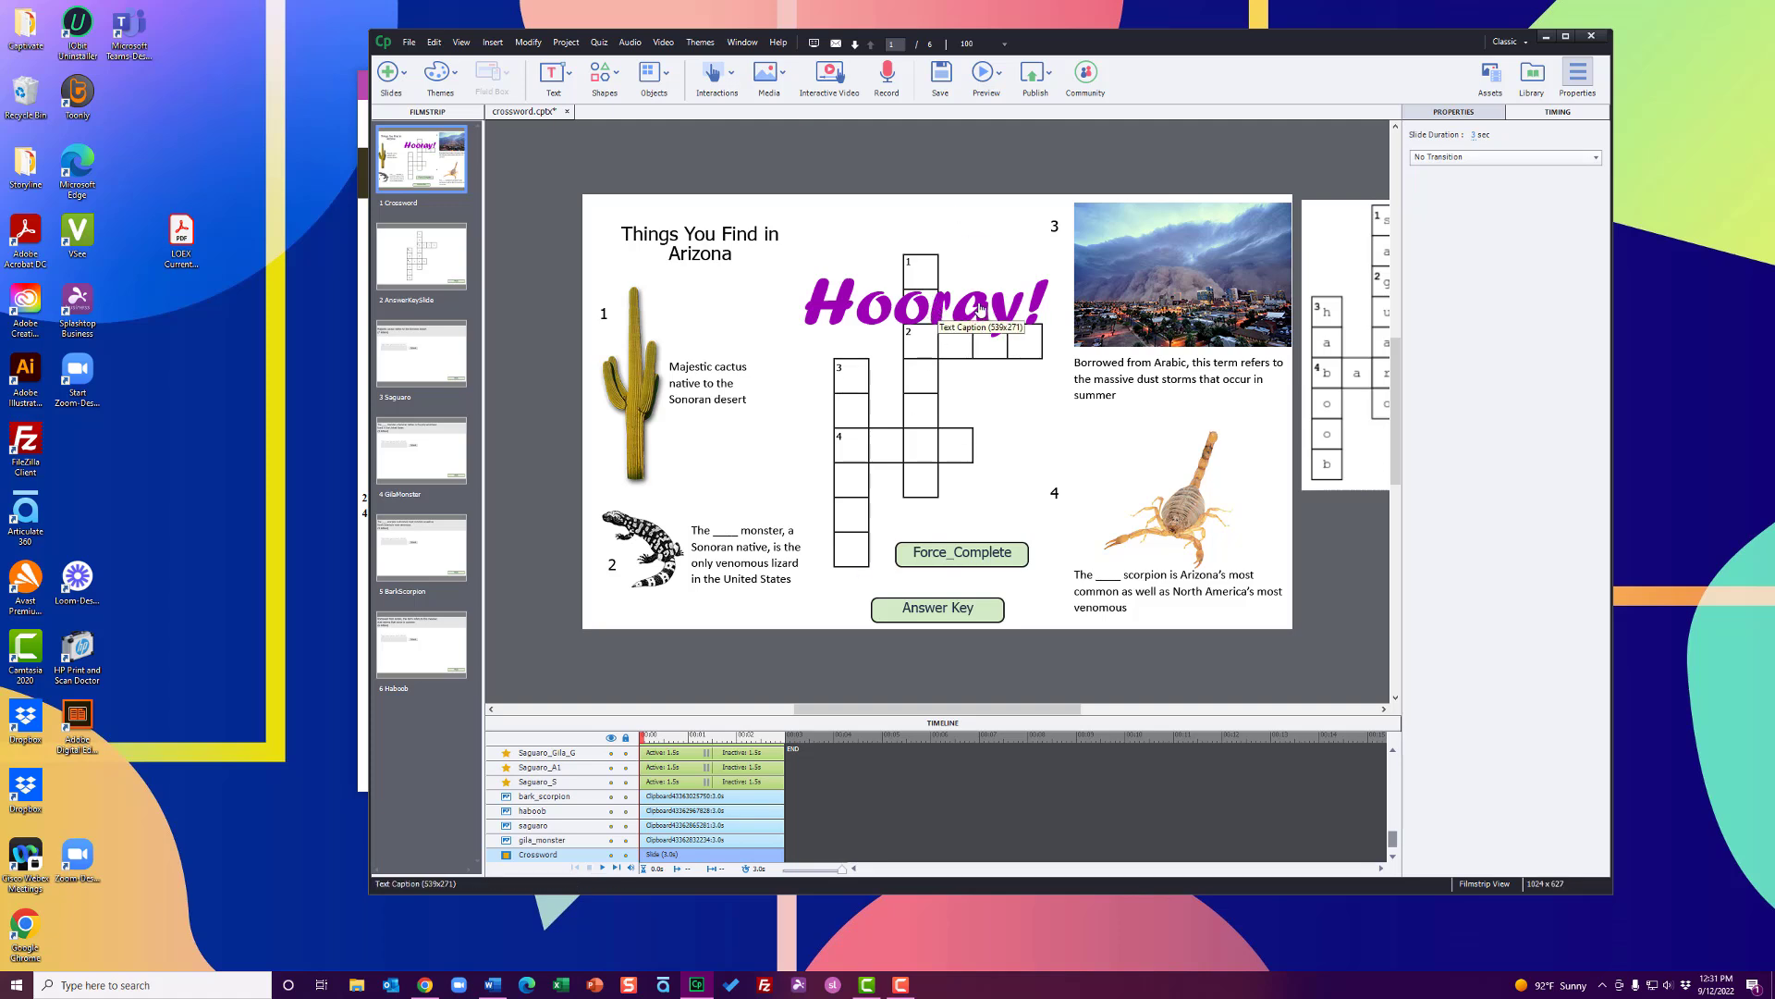
# Step: Preview the project, test Force_Complete and a grid square, then drag the button below the slide
pyautogui.click(1000, 73)
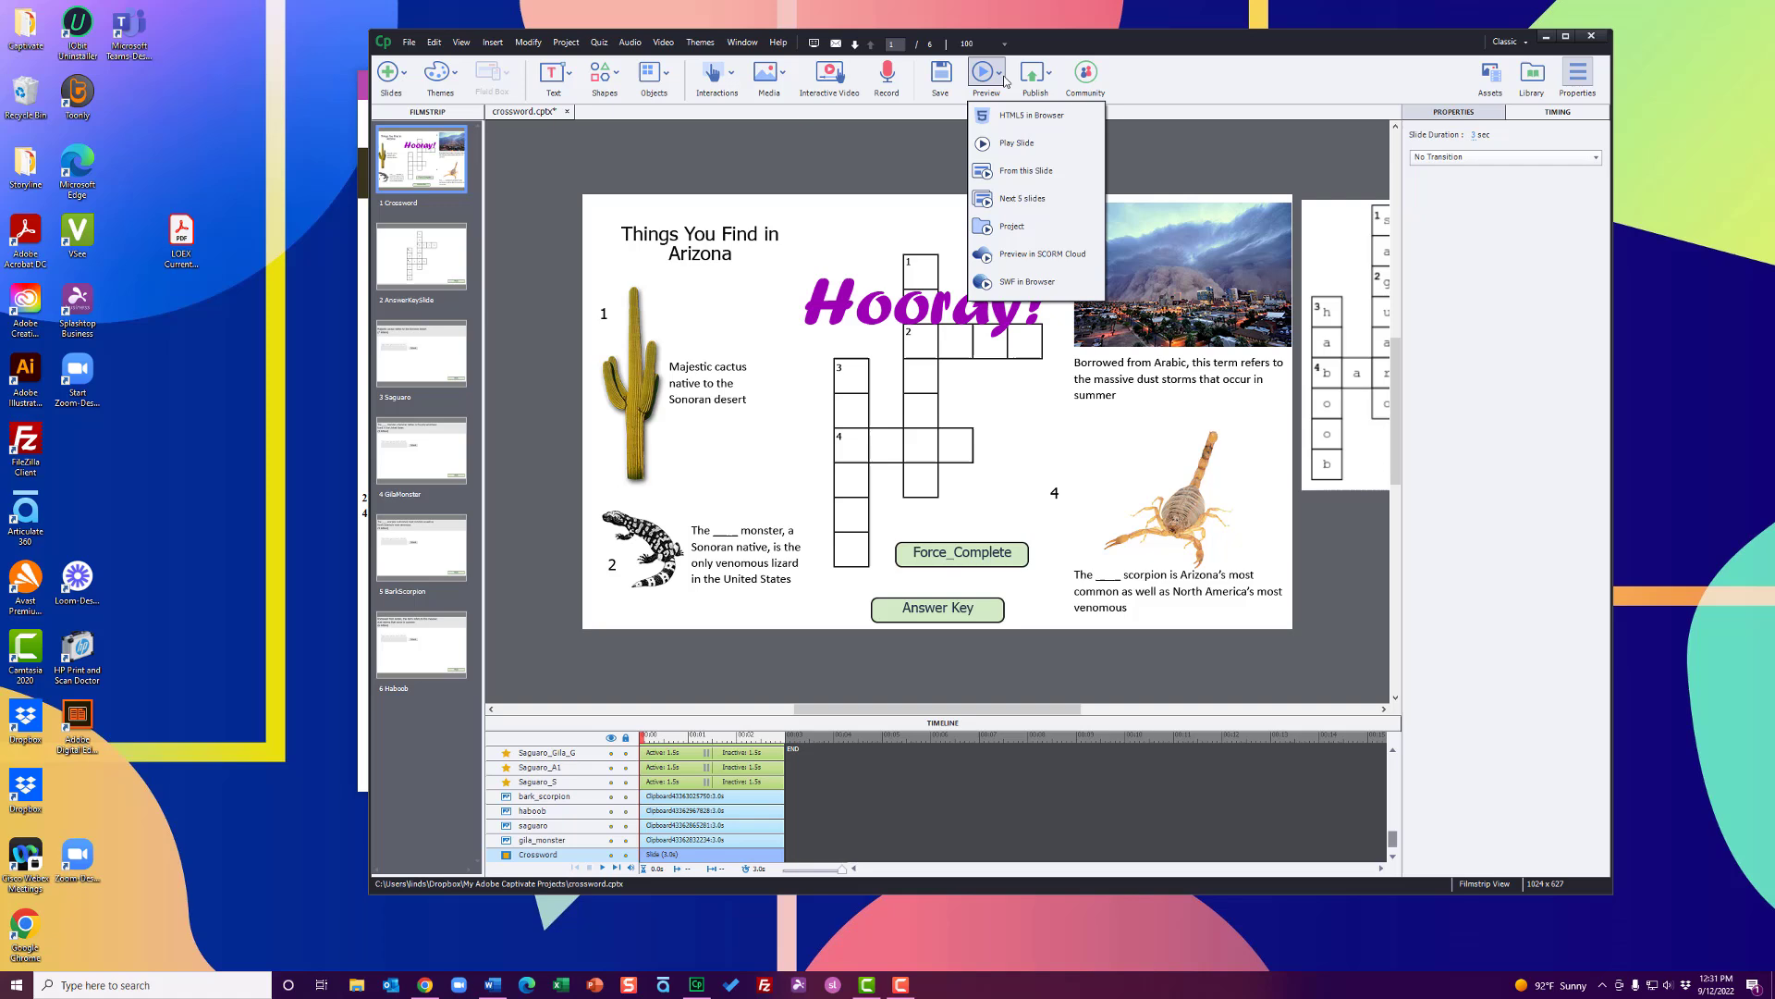
pyautogui.click(527, 290)
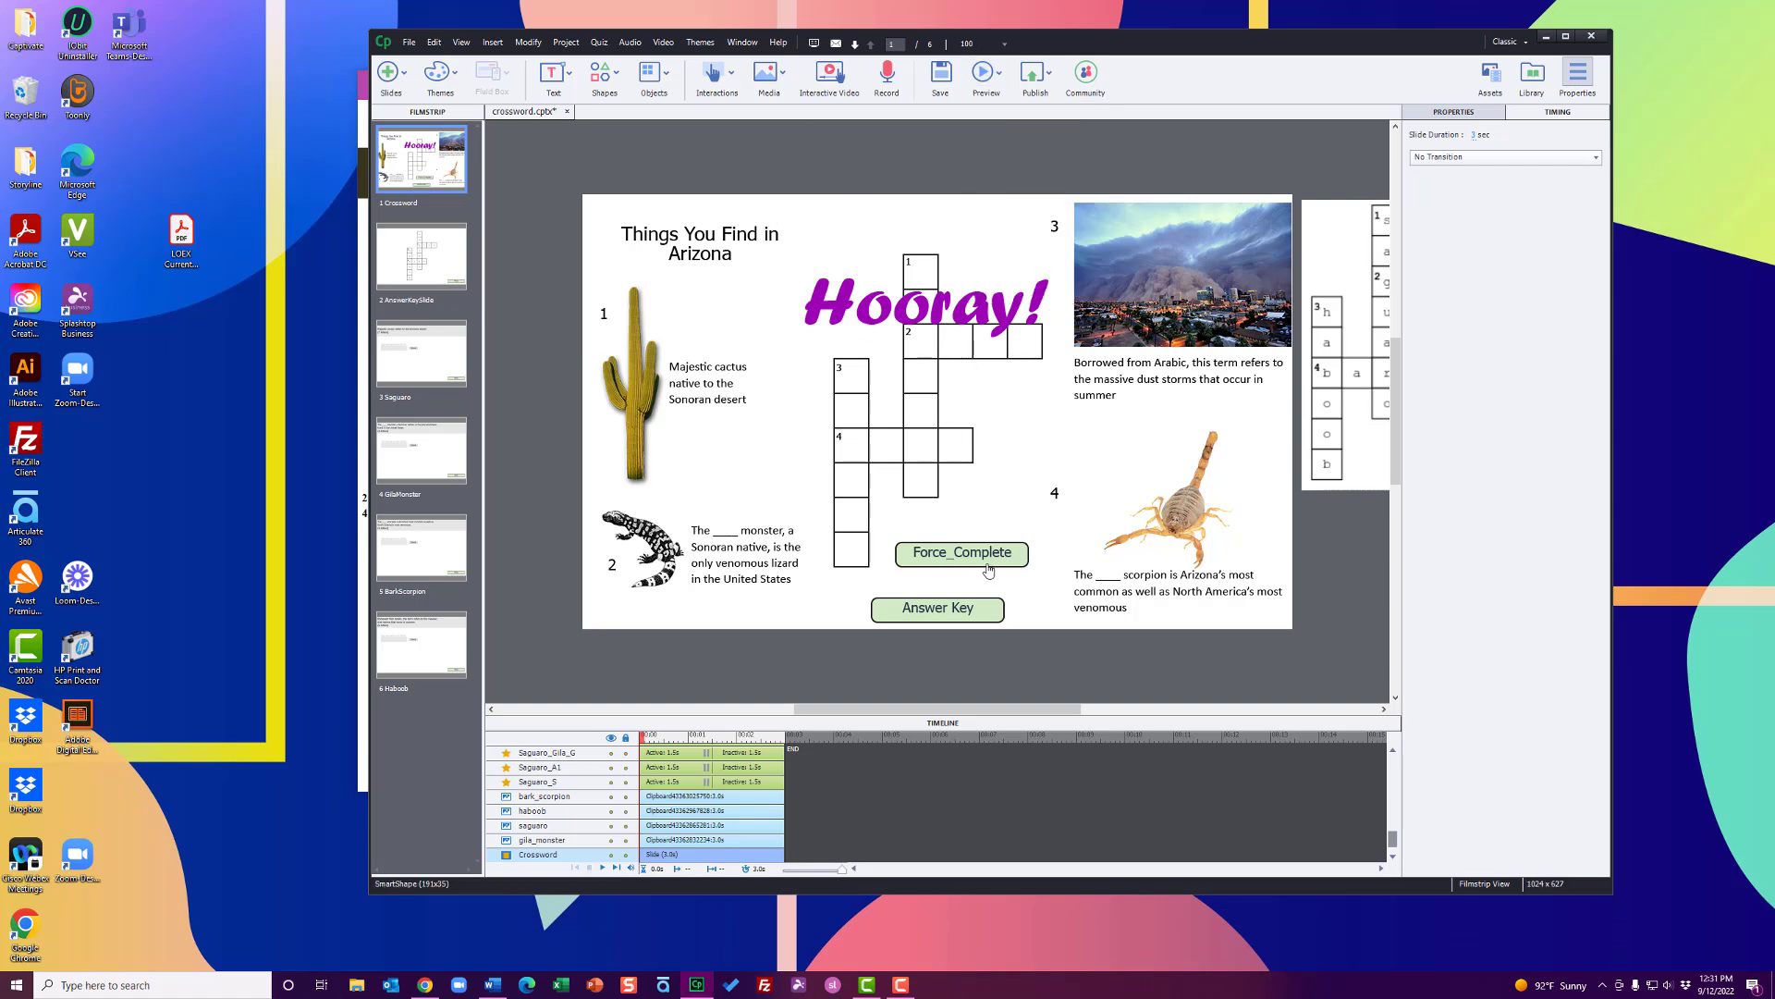
pyautogui.click(999, 75)
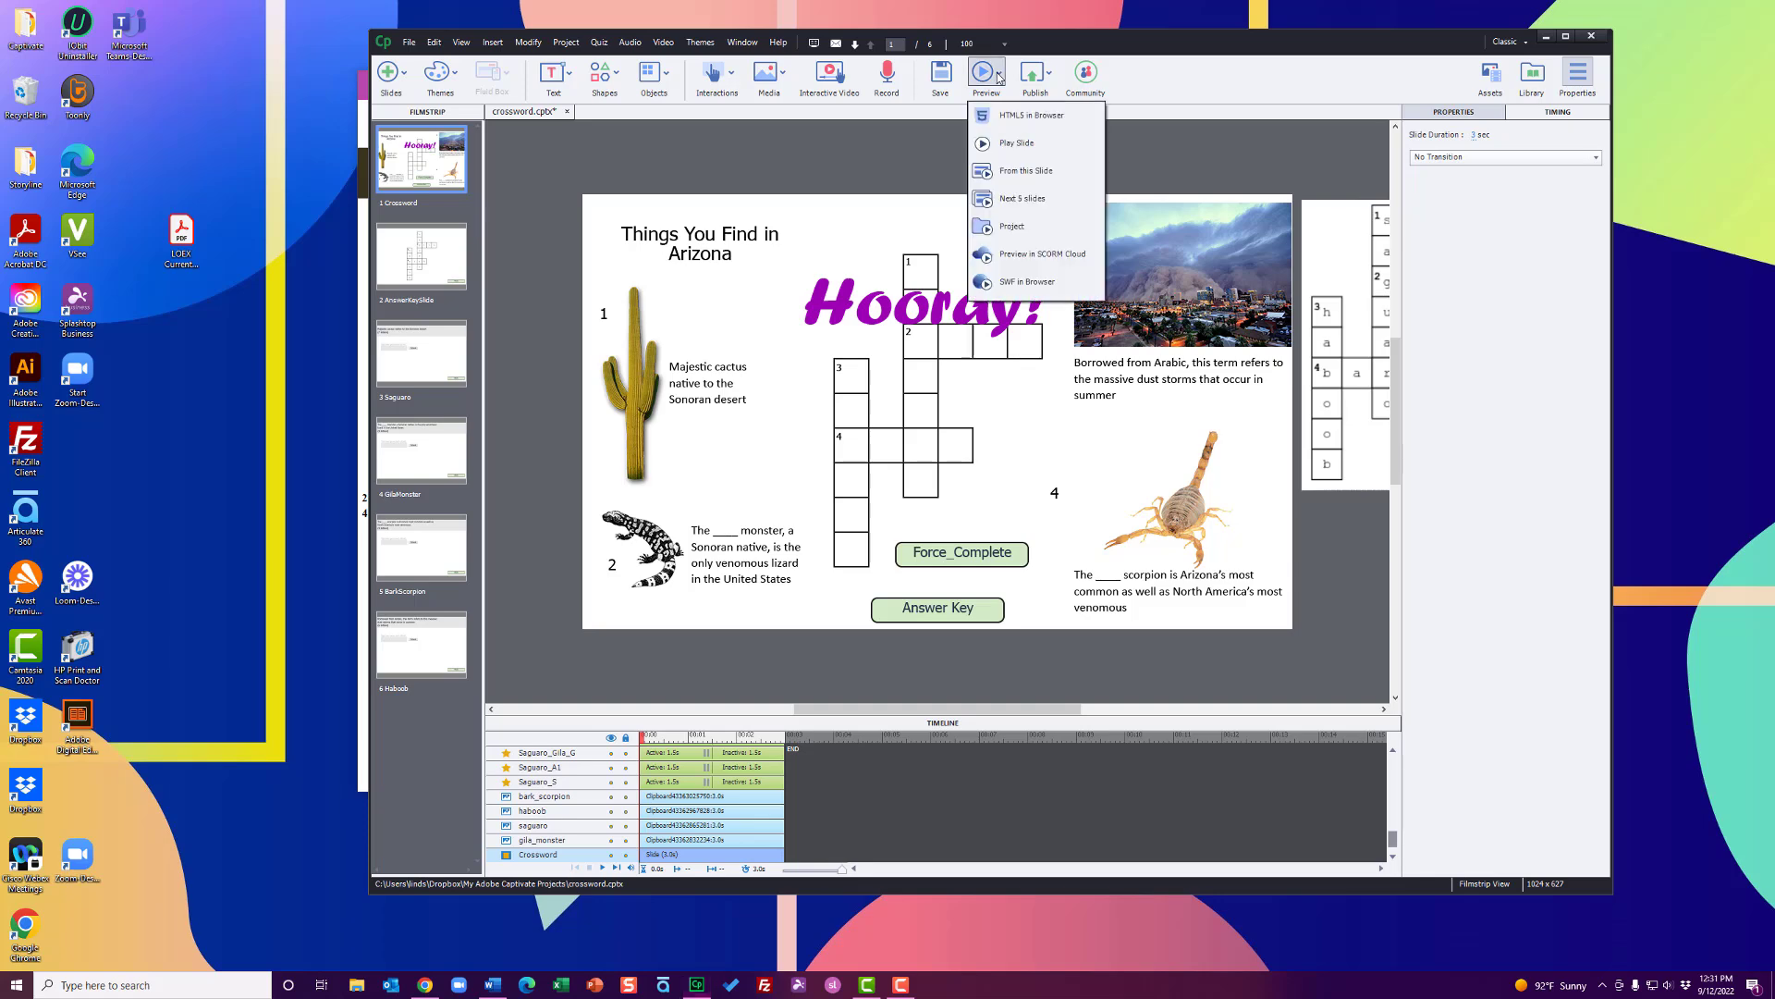
pyautogui.click(1019, 226)
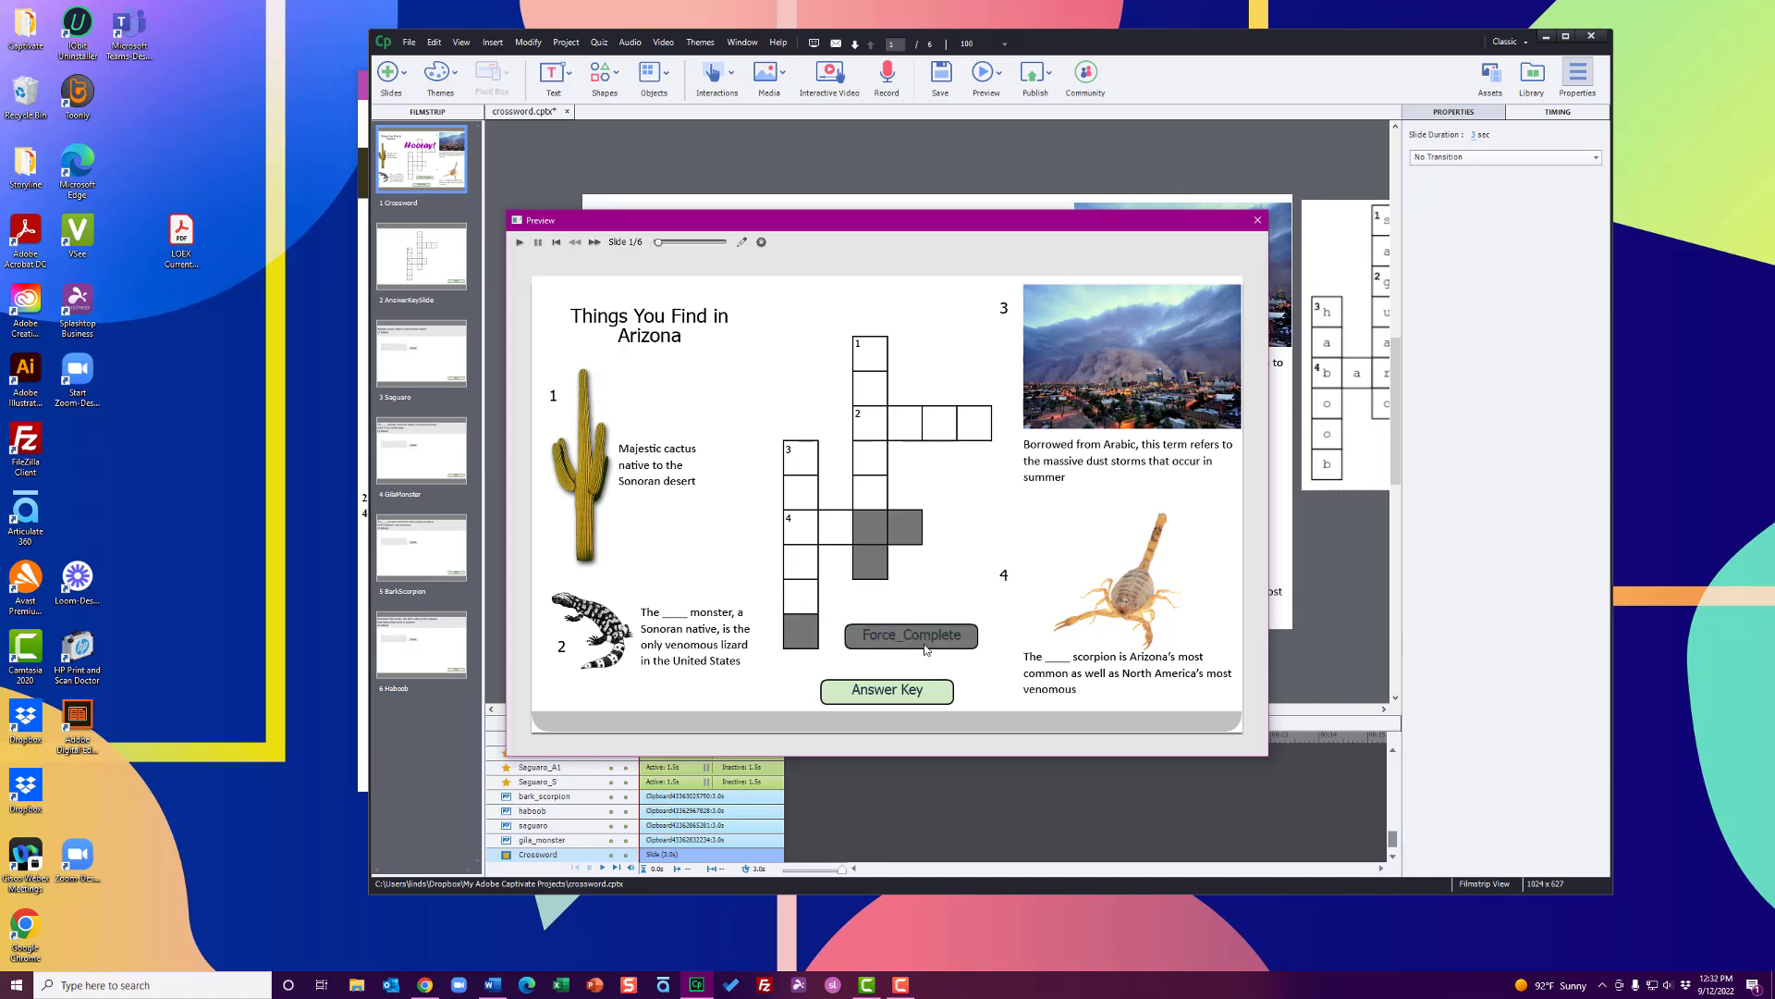
pyautogui.click(899, 695)
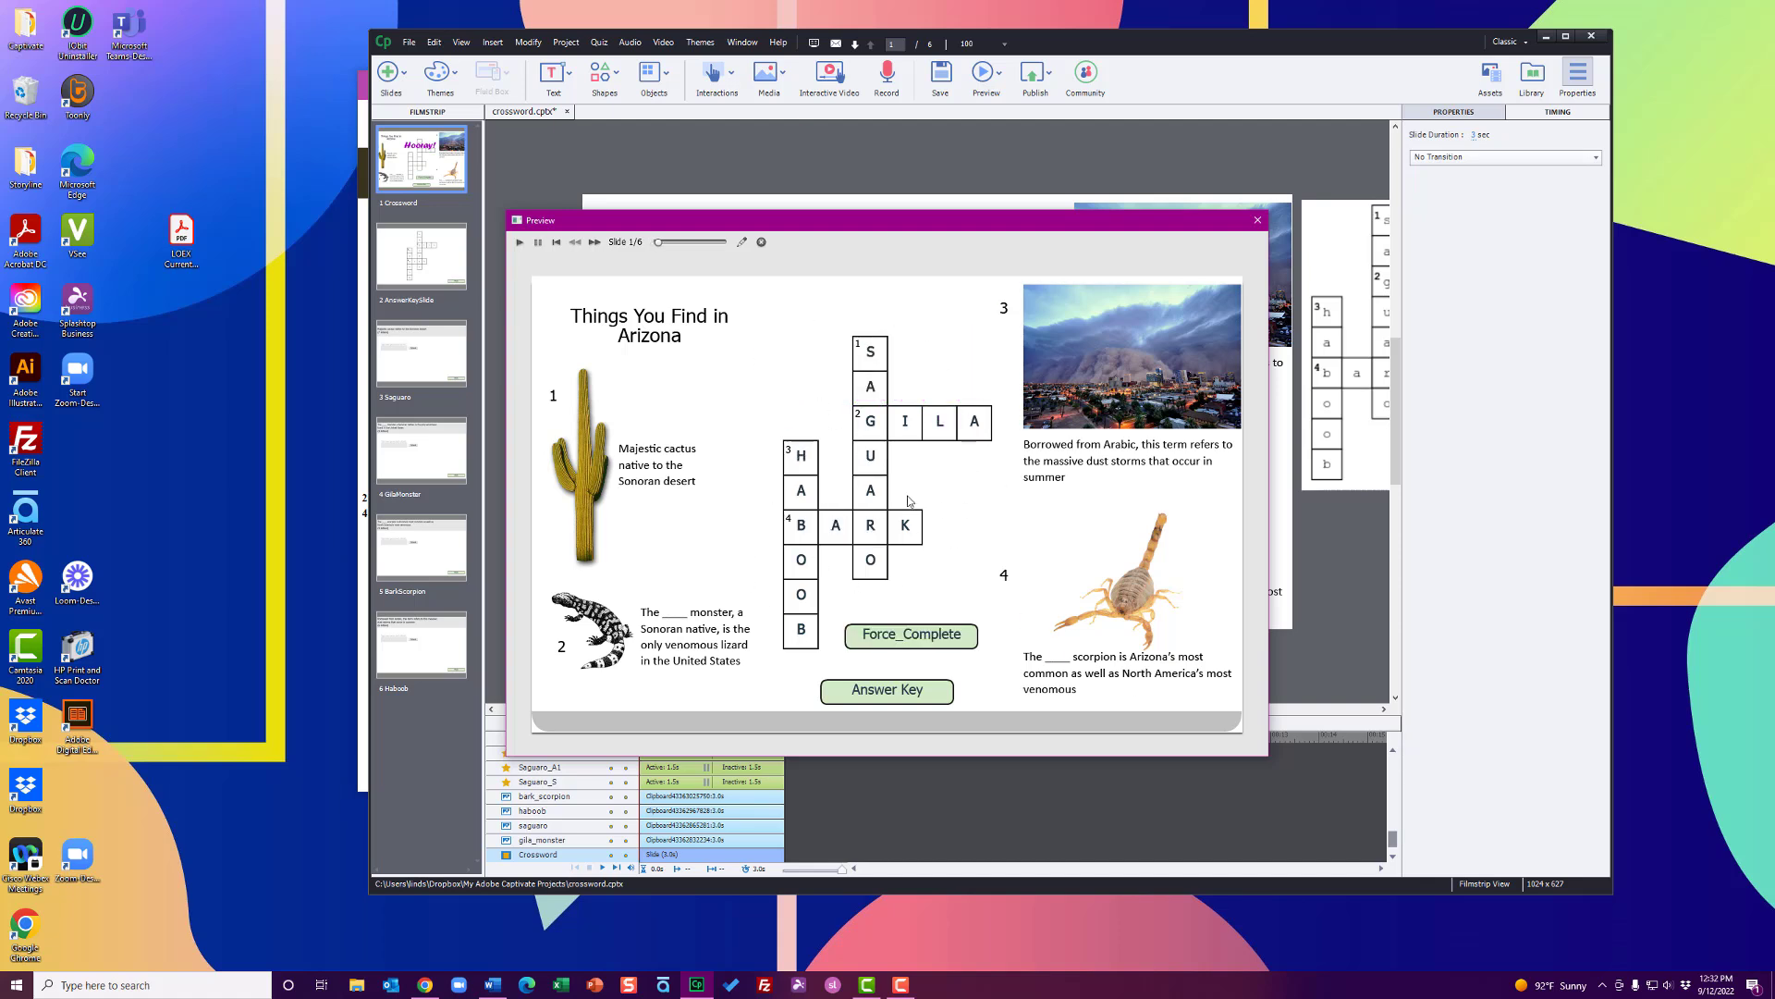
pyautogui.click(885, 342)
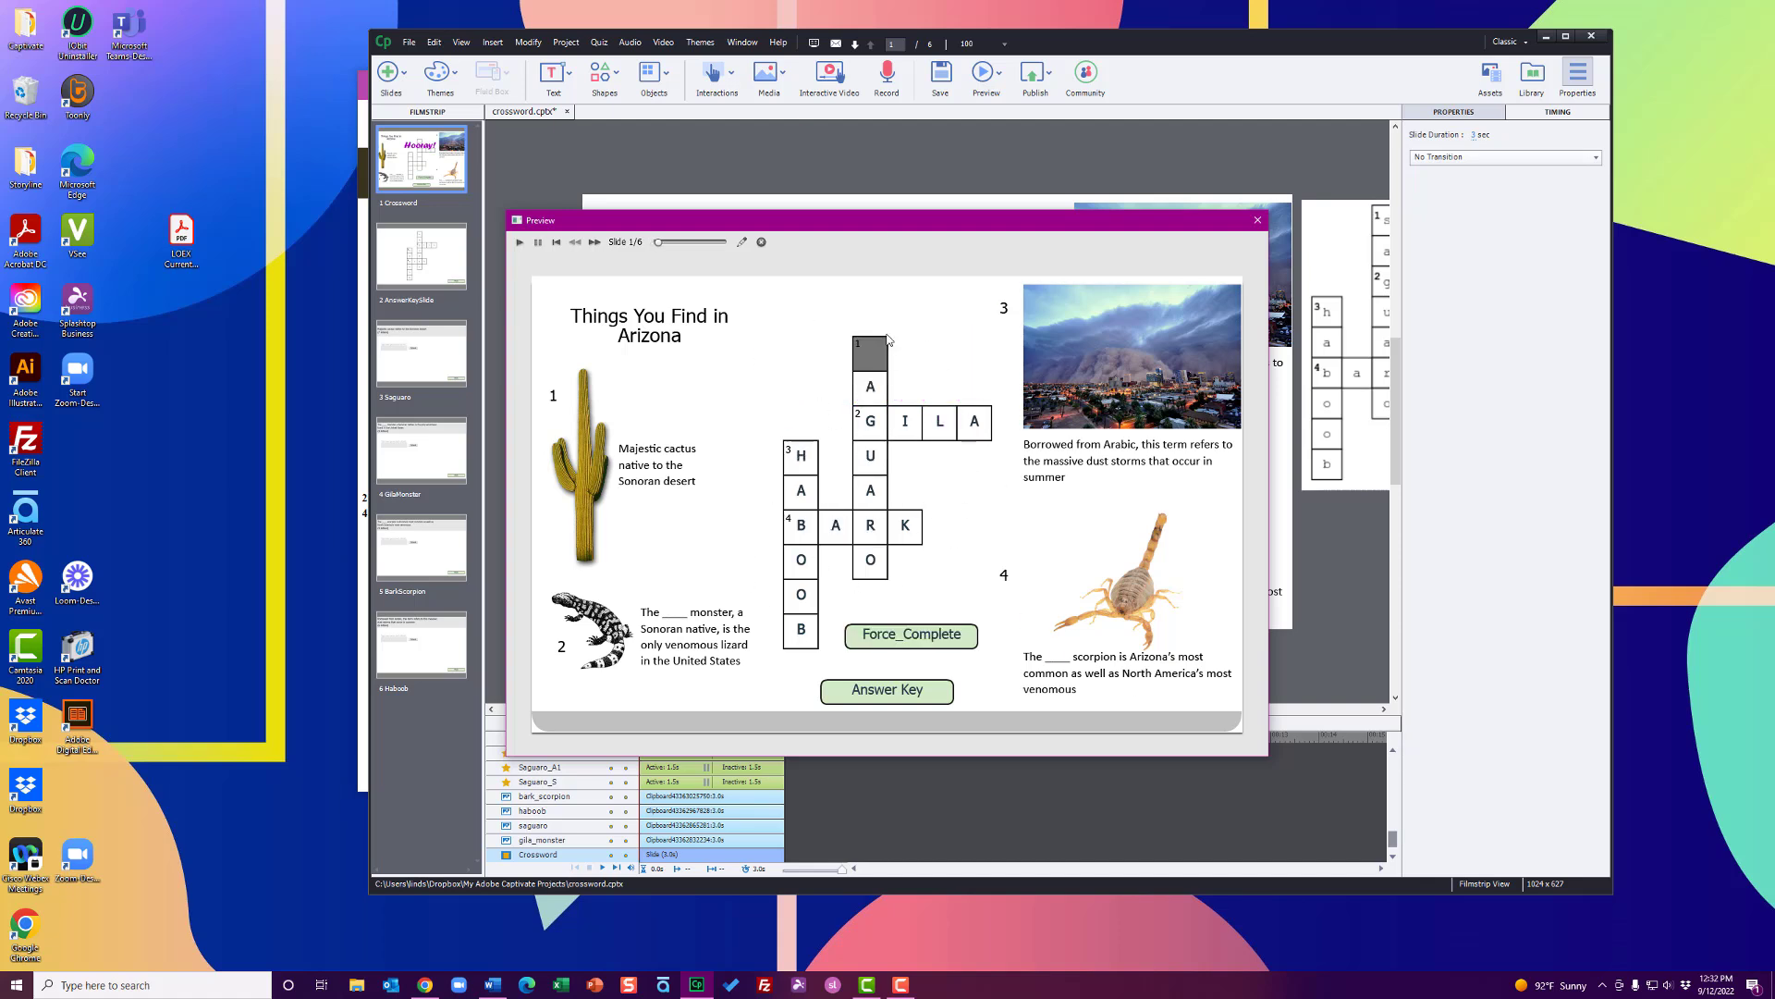
pyautogui.click(1257, 220)
pyautogui.moveTo(965, 546); pyautogui.dragTo(918, 664)
# Step: Shift the Answer_Key image a few pixels right and briefly check the Word crossword notes
pyautogui.click(932, 646)
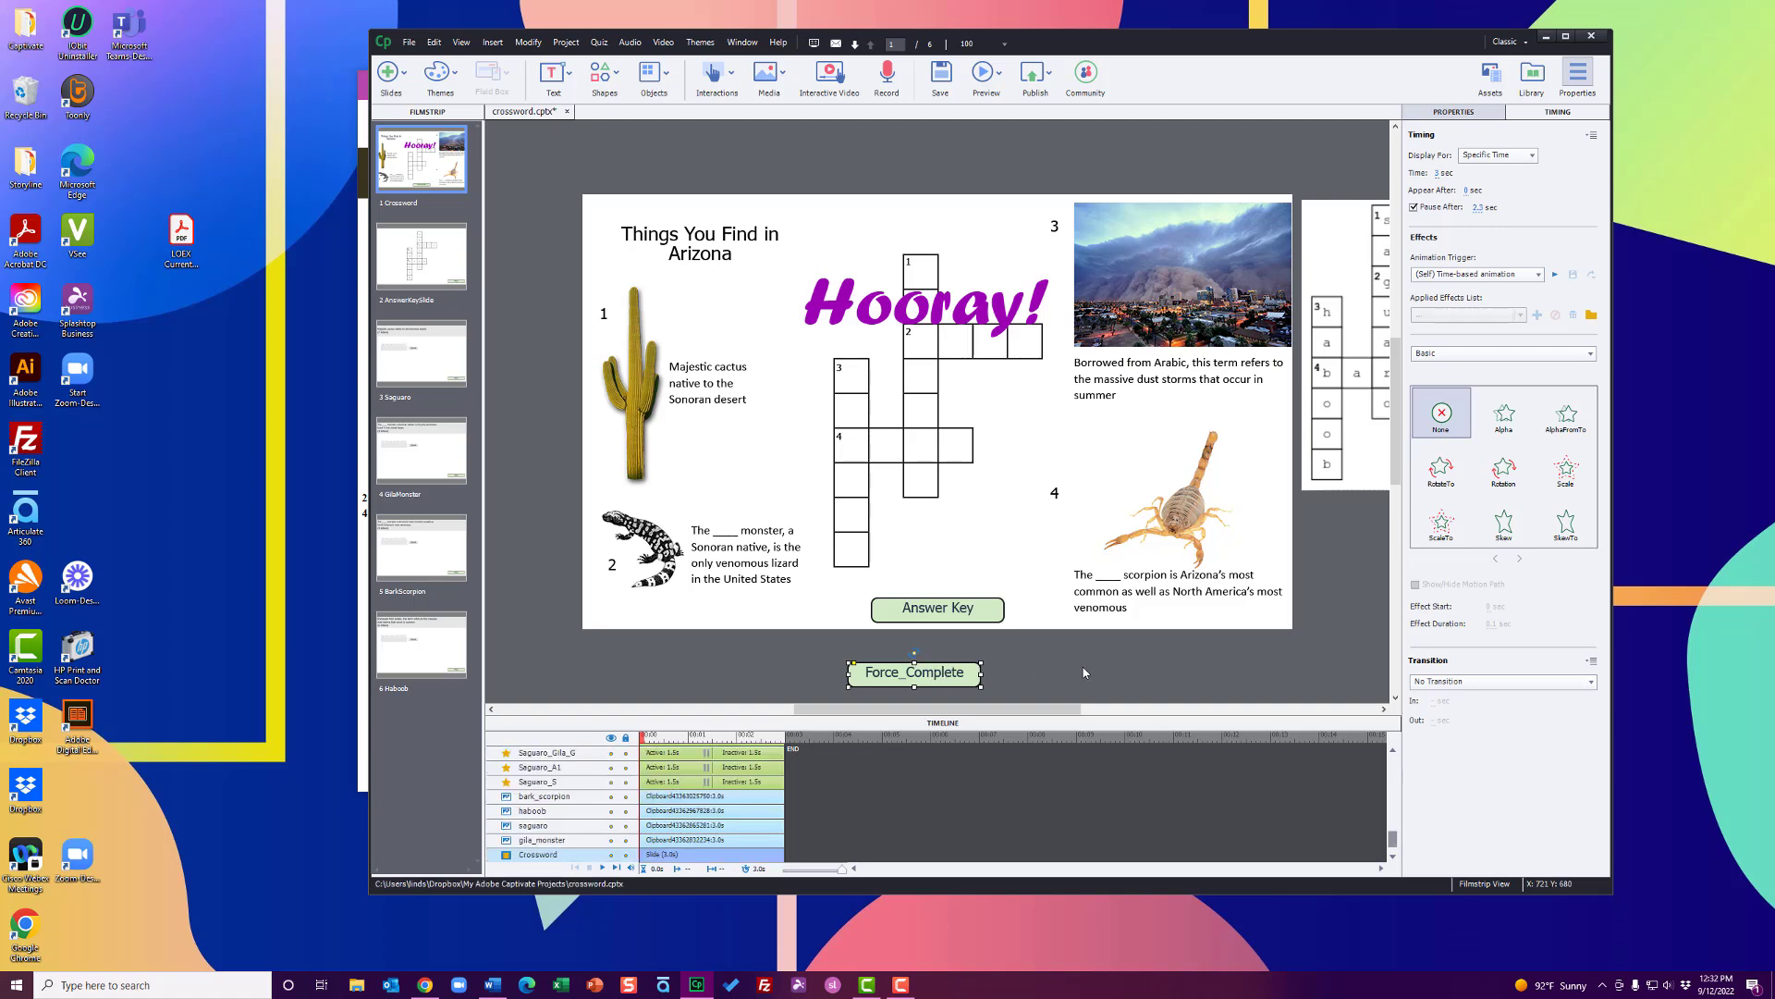
pyautogui.moveTo(938, 708); pyautogui.dragTo(964, 708)
pyautogui.moveTo(1271, 309); pyautogui.dragTo(1284, 305)
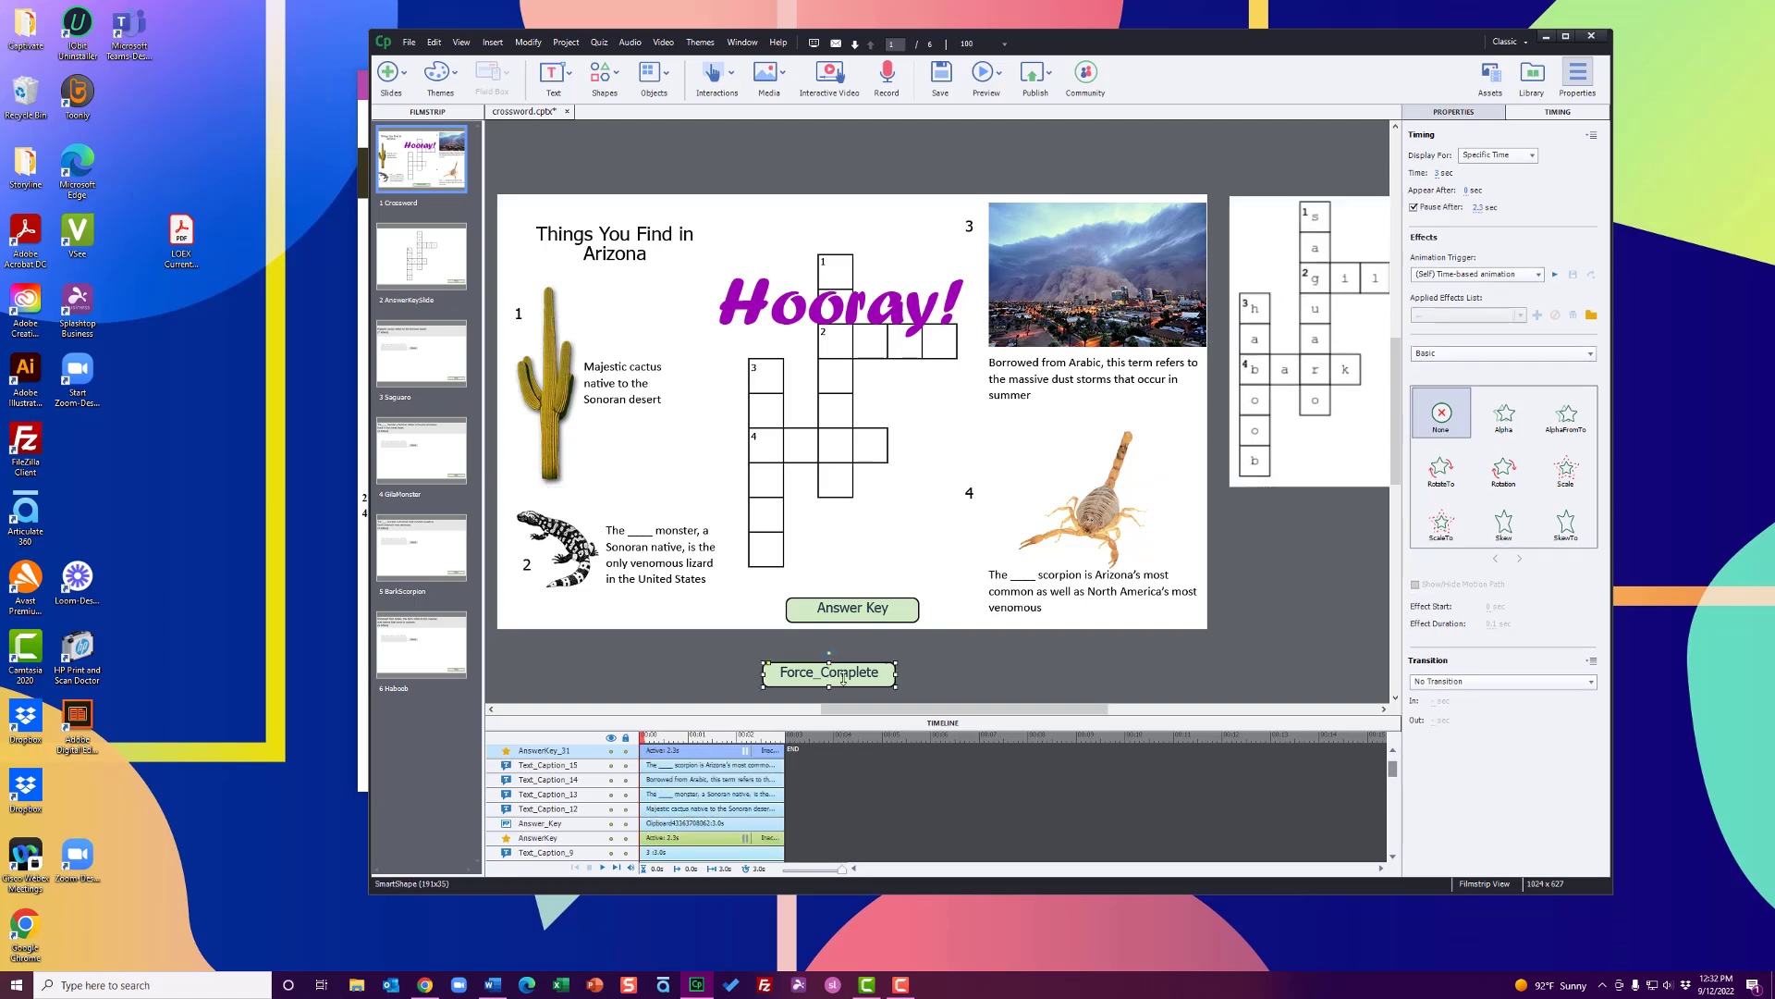
pyautogui.click(917, 673)
pyautogui.moveTo(936, 708); pyautogui.dragTo(929, 708)
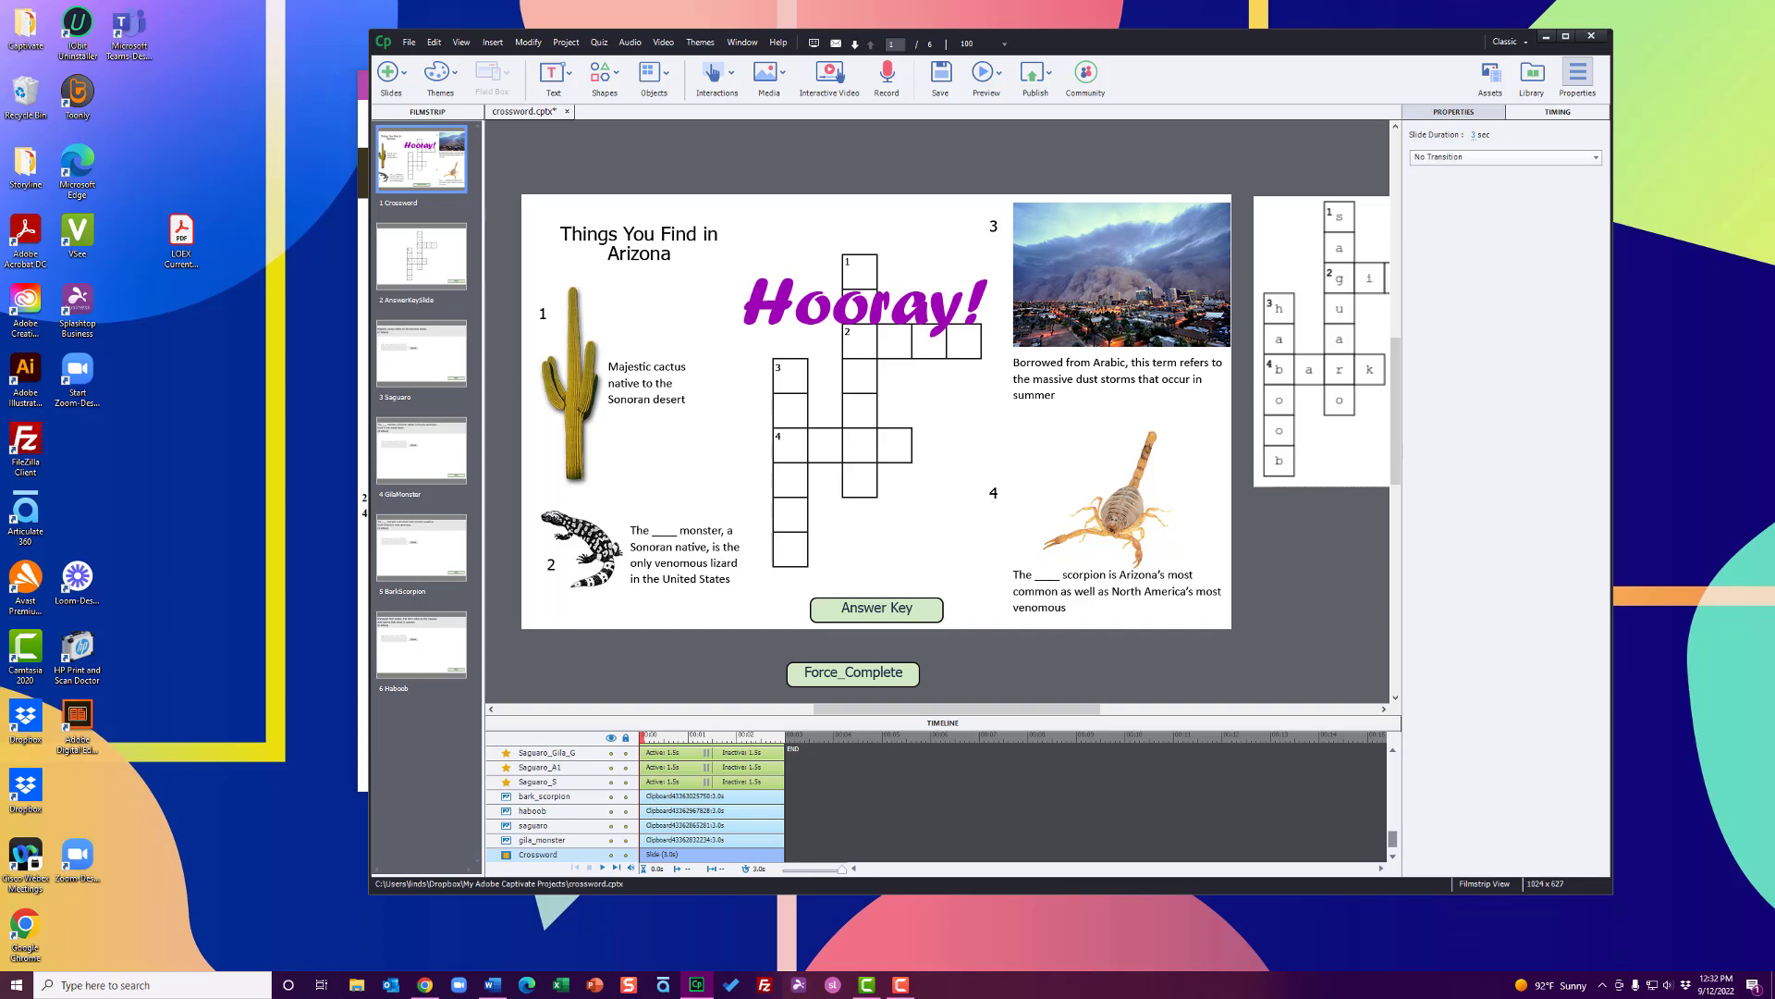
pyautogui.click(493, 984)
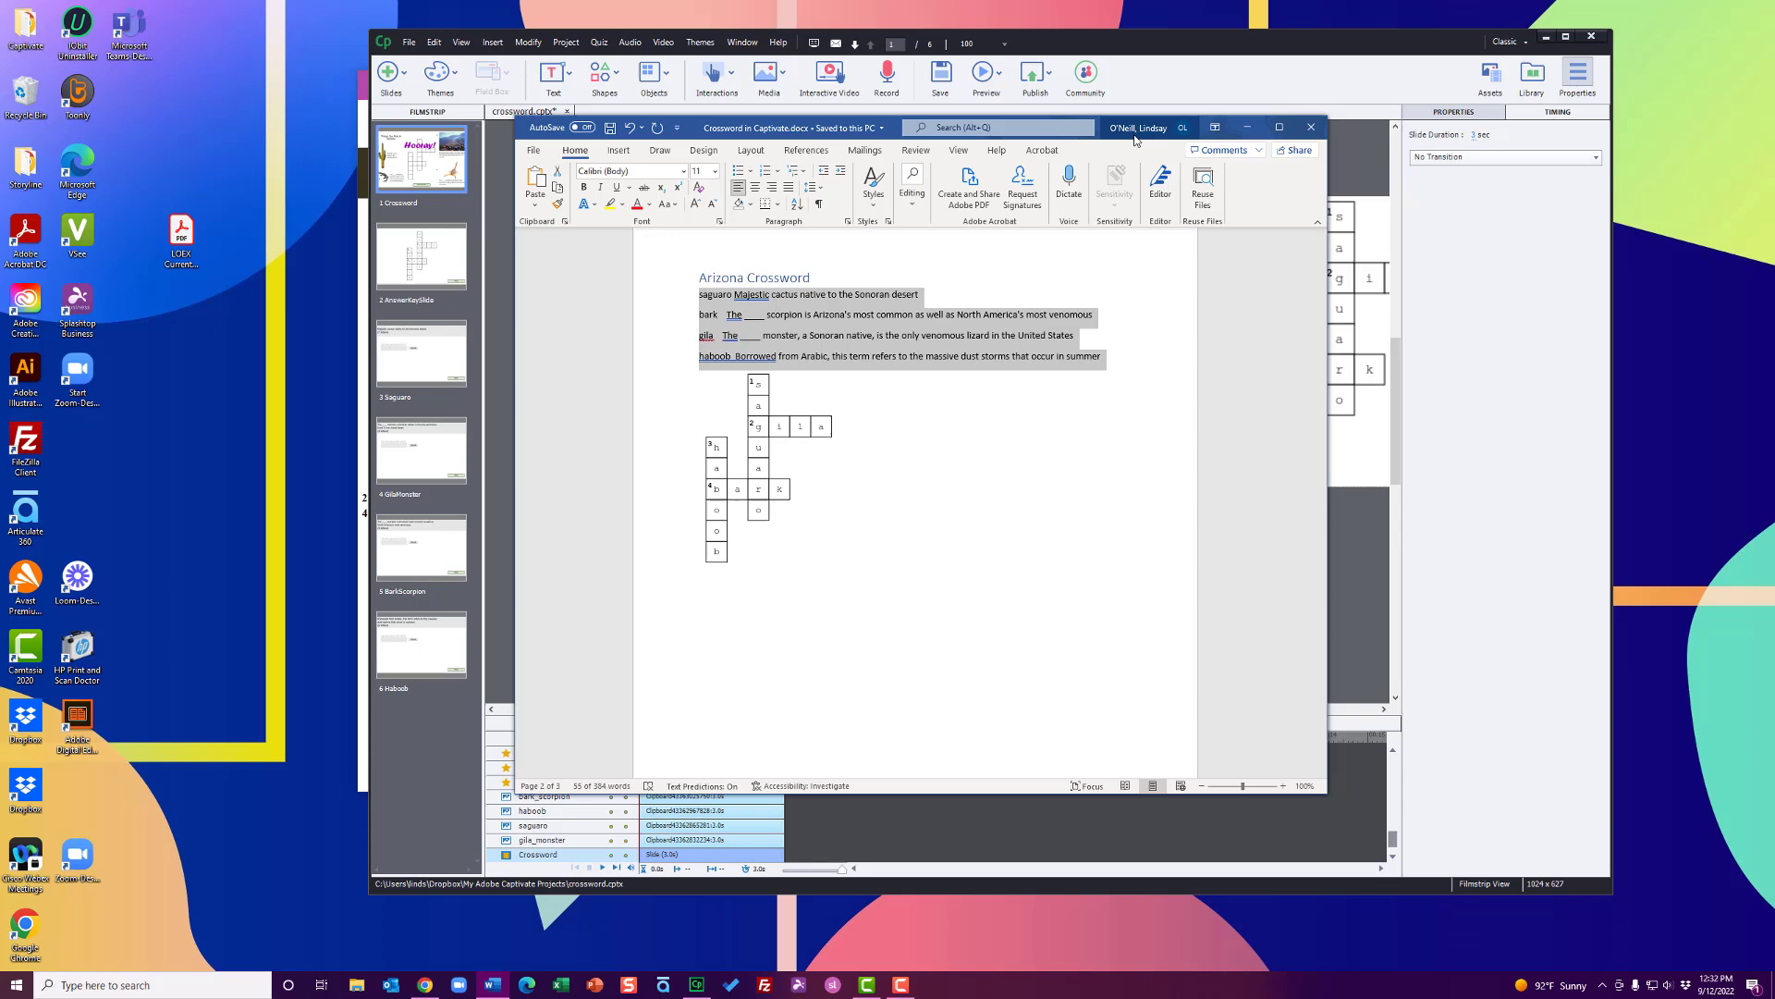
pyautogui.click(1247, 127)
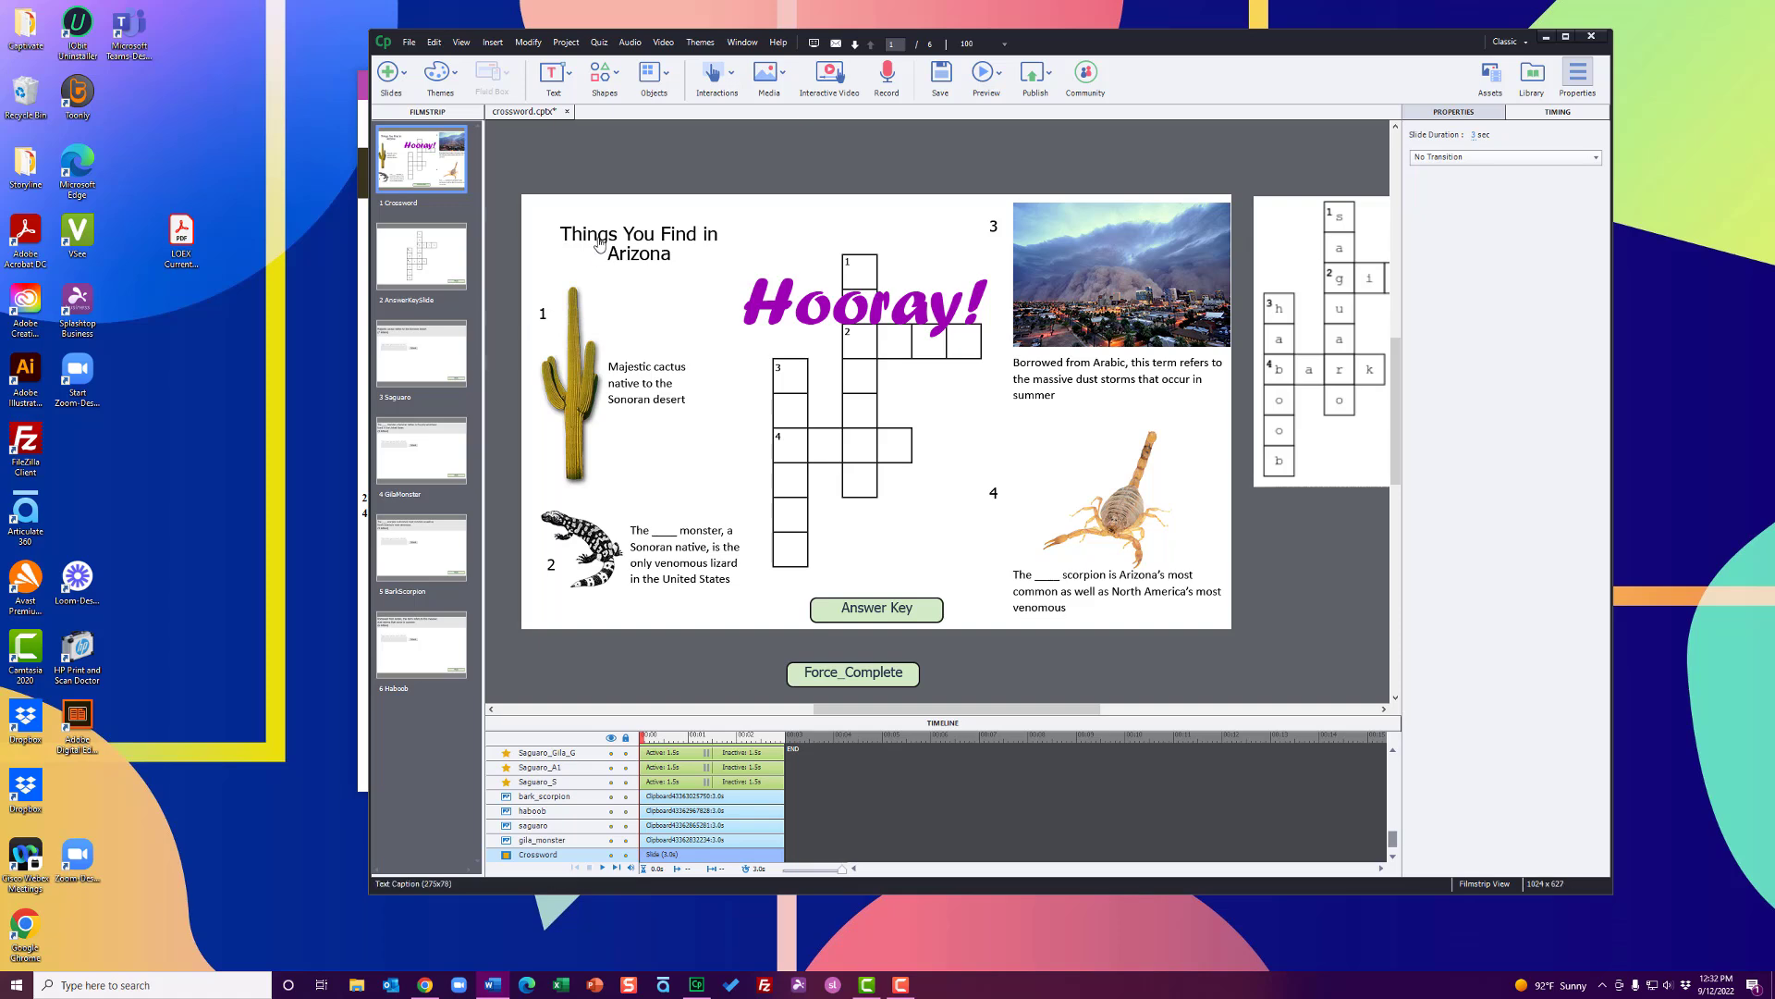
# Step: Check the Haboob_B and Haboob_Bark_B squares' click actions, then the slide's on-enter Check_Guesses
pyautogui.click(789, 558)
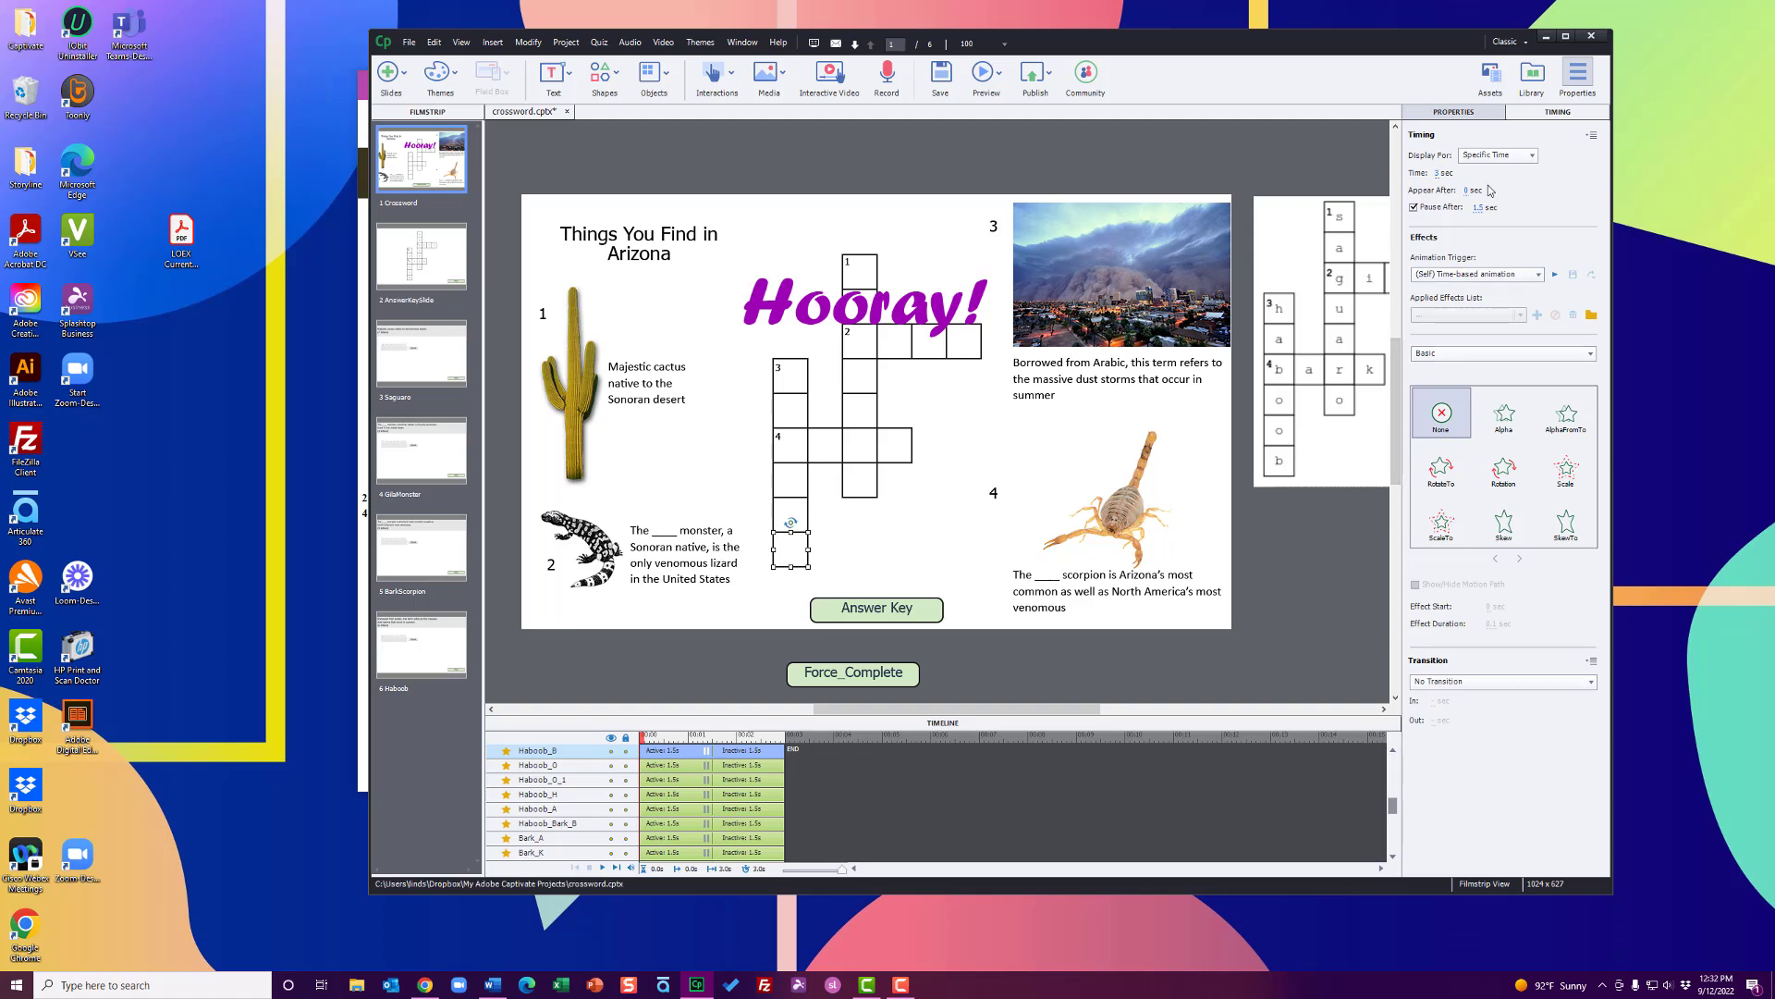
pyautogui.click(1489, 115)
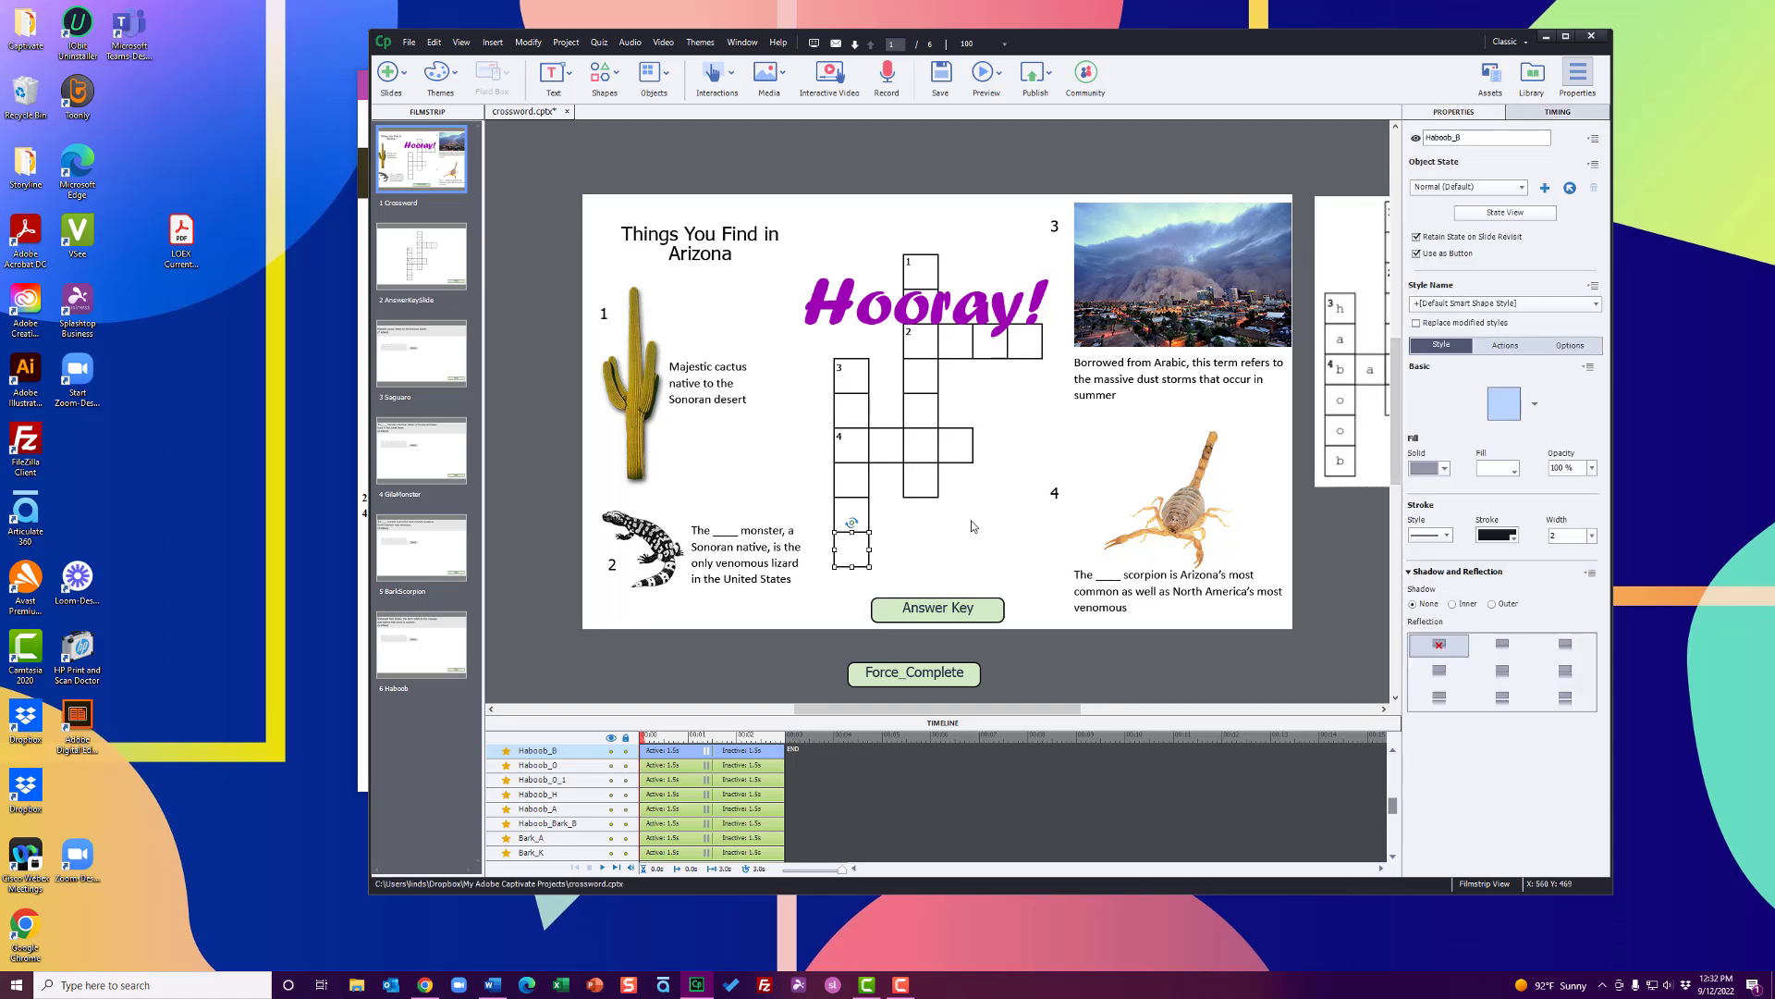
pyautogui.click(1505, 345)
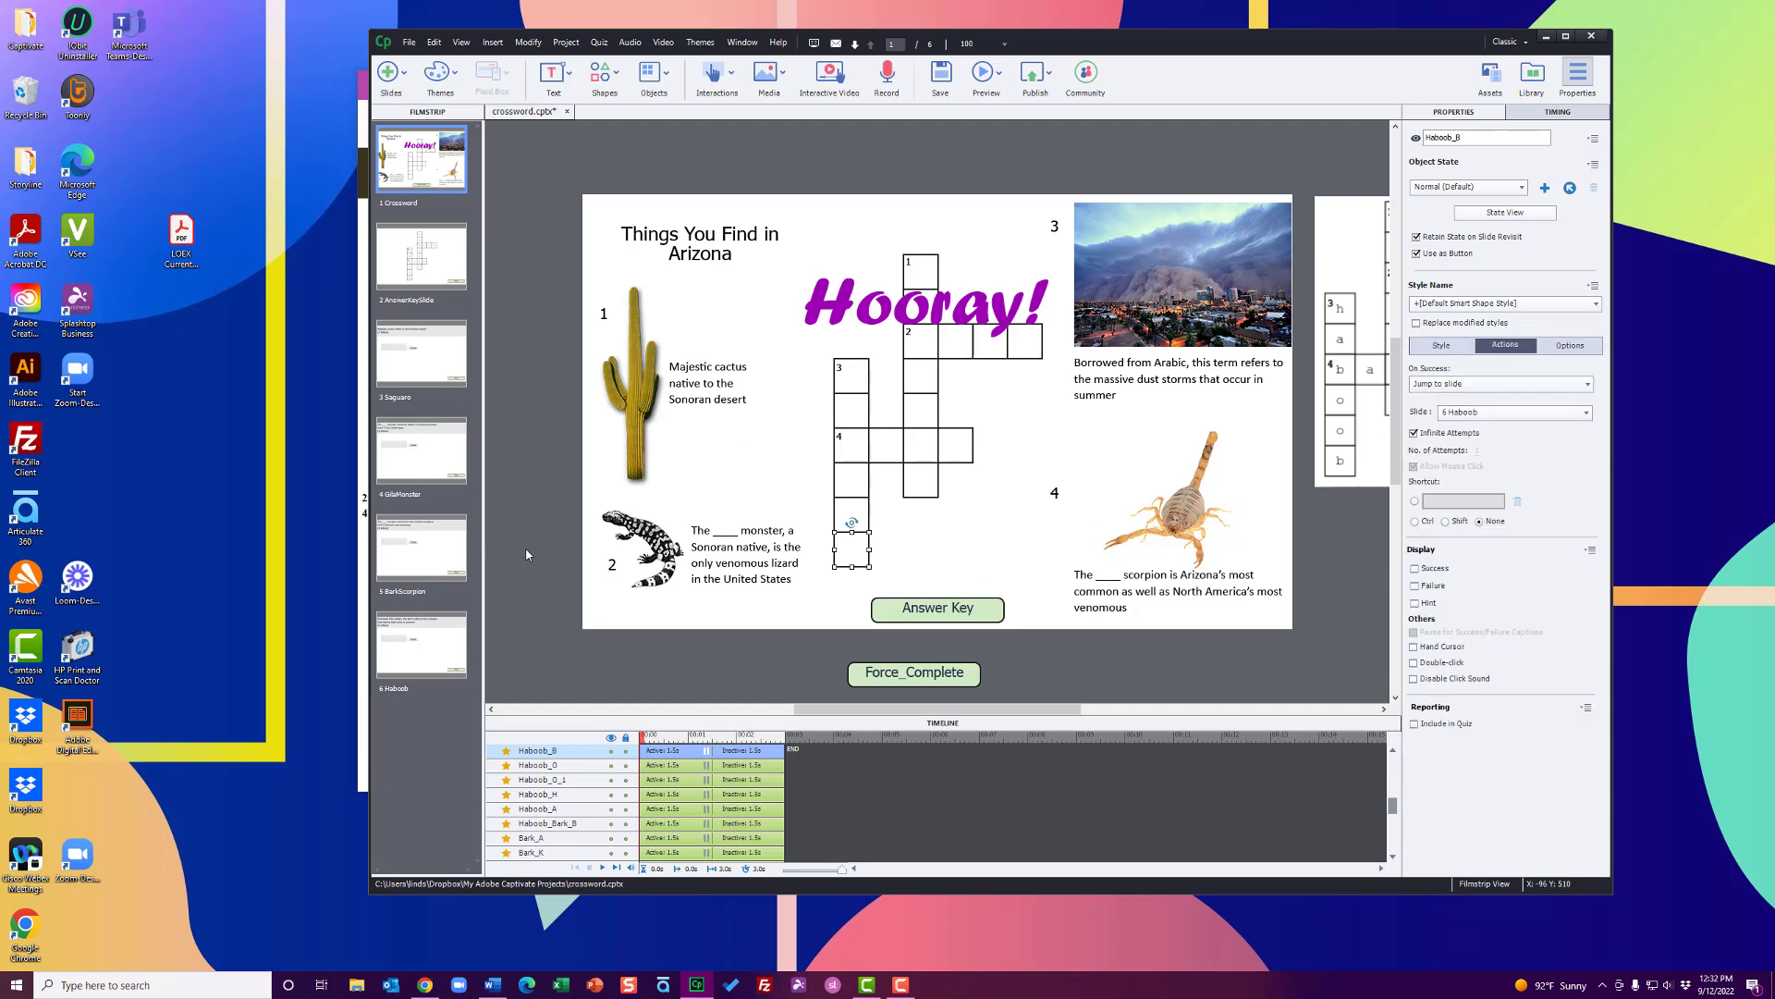
pyautogui.click(862, 459)
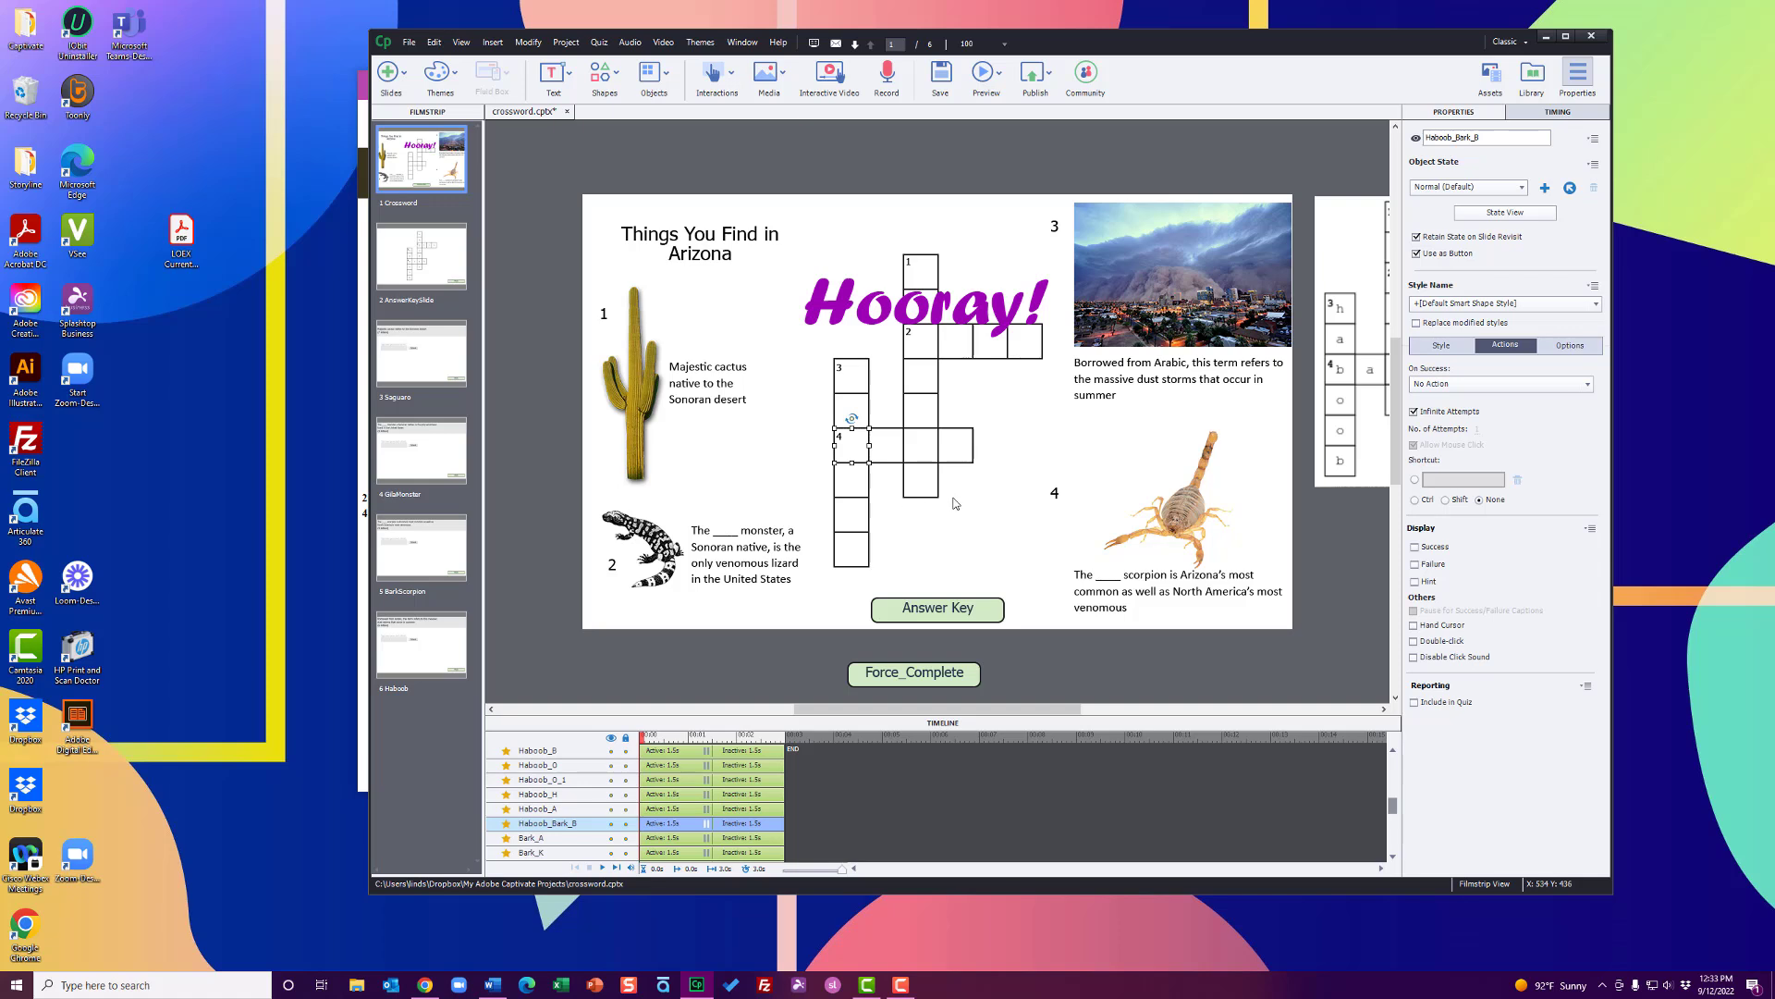
pyautogui.click(1298, 684)
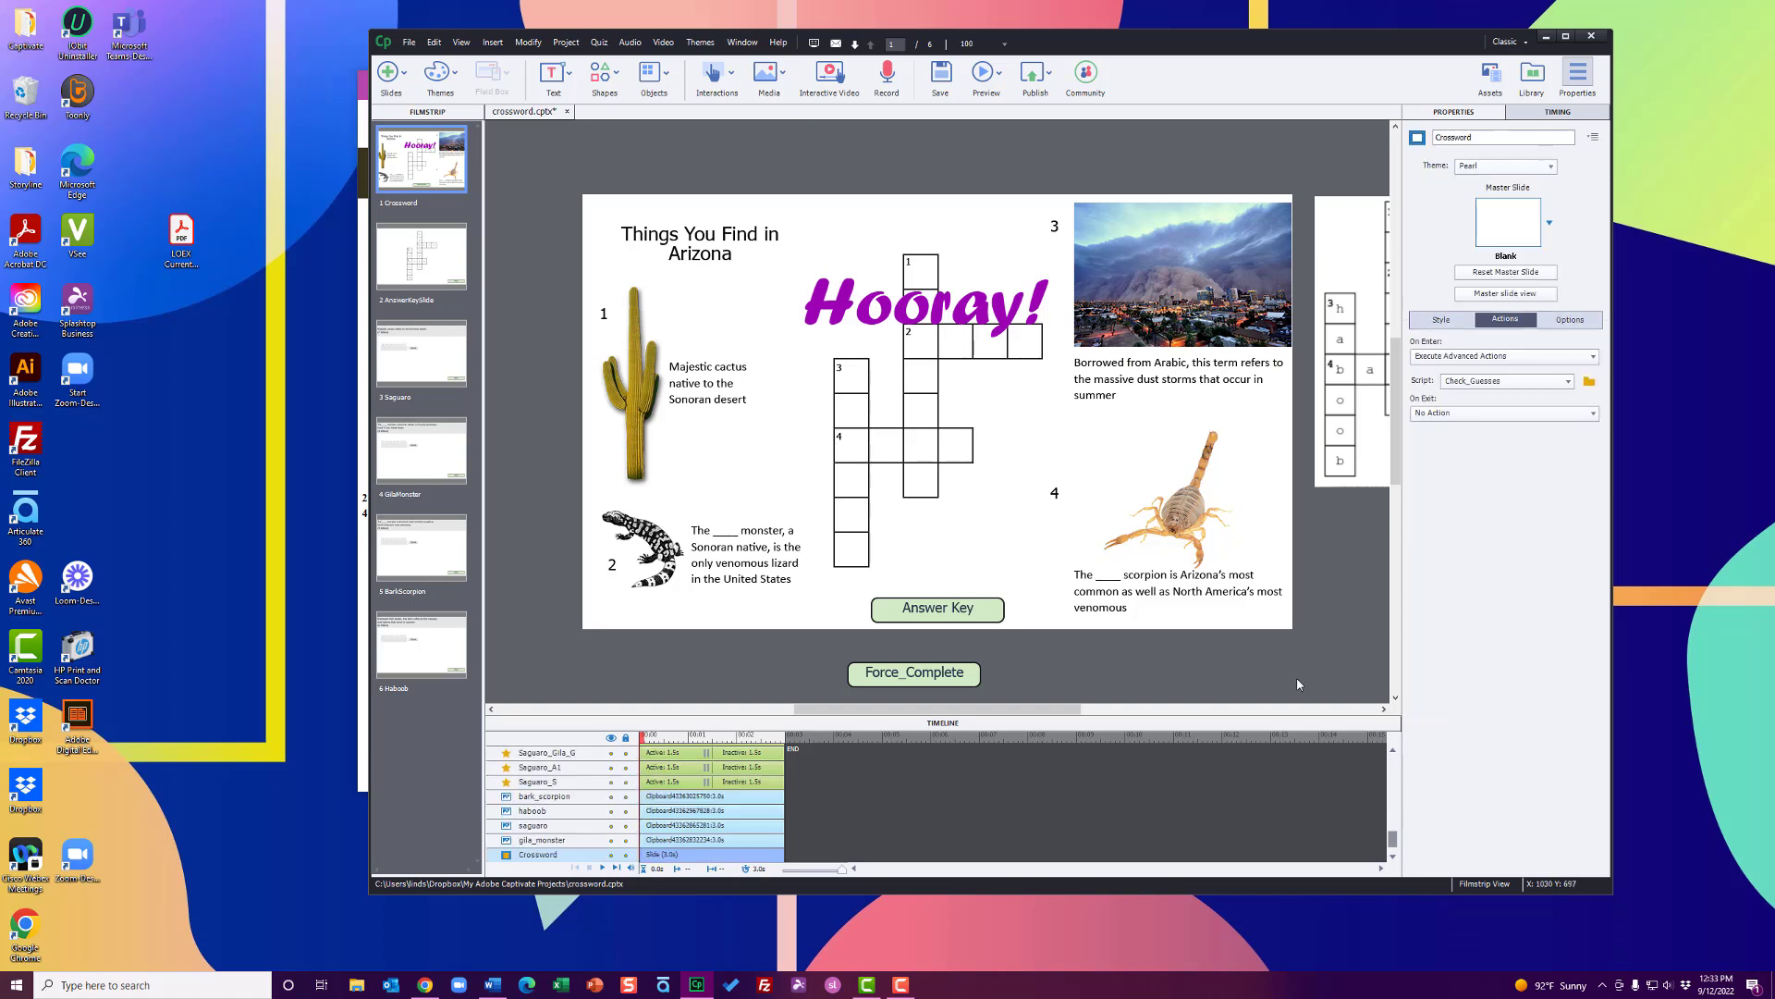